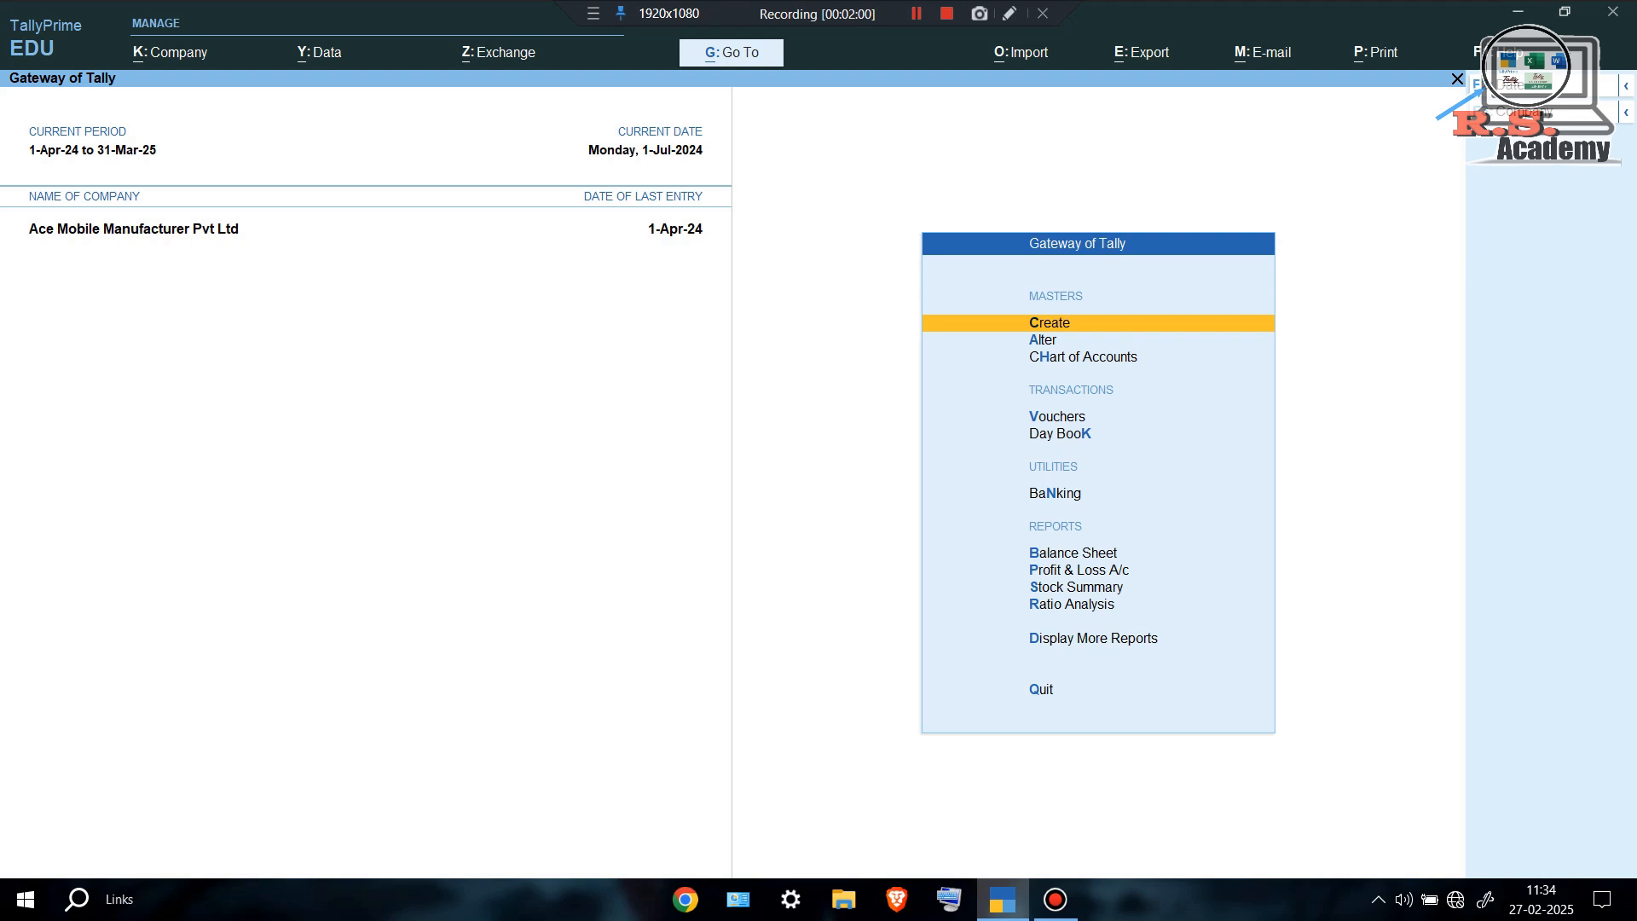
Open the Company menu from the Gateway of Tally with Alt+K.
key("alt+k")
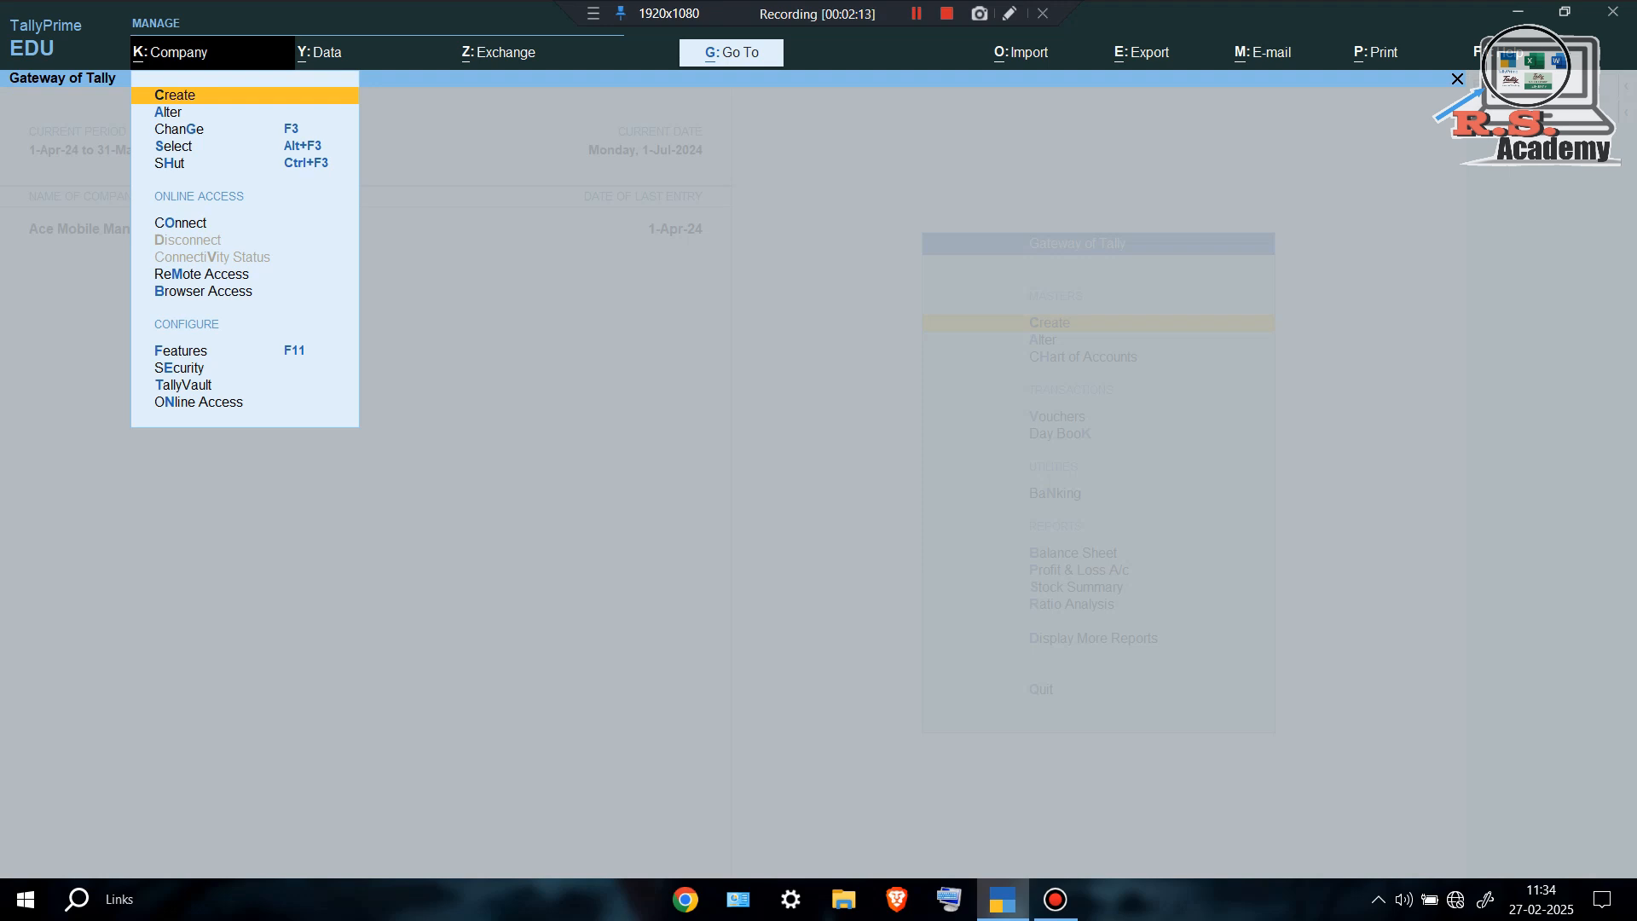
Create company Abantika Stores in West Bengal with books beginning 1-Apr-24 and save it.
key("Return")
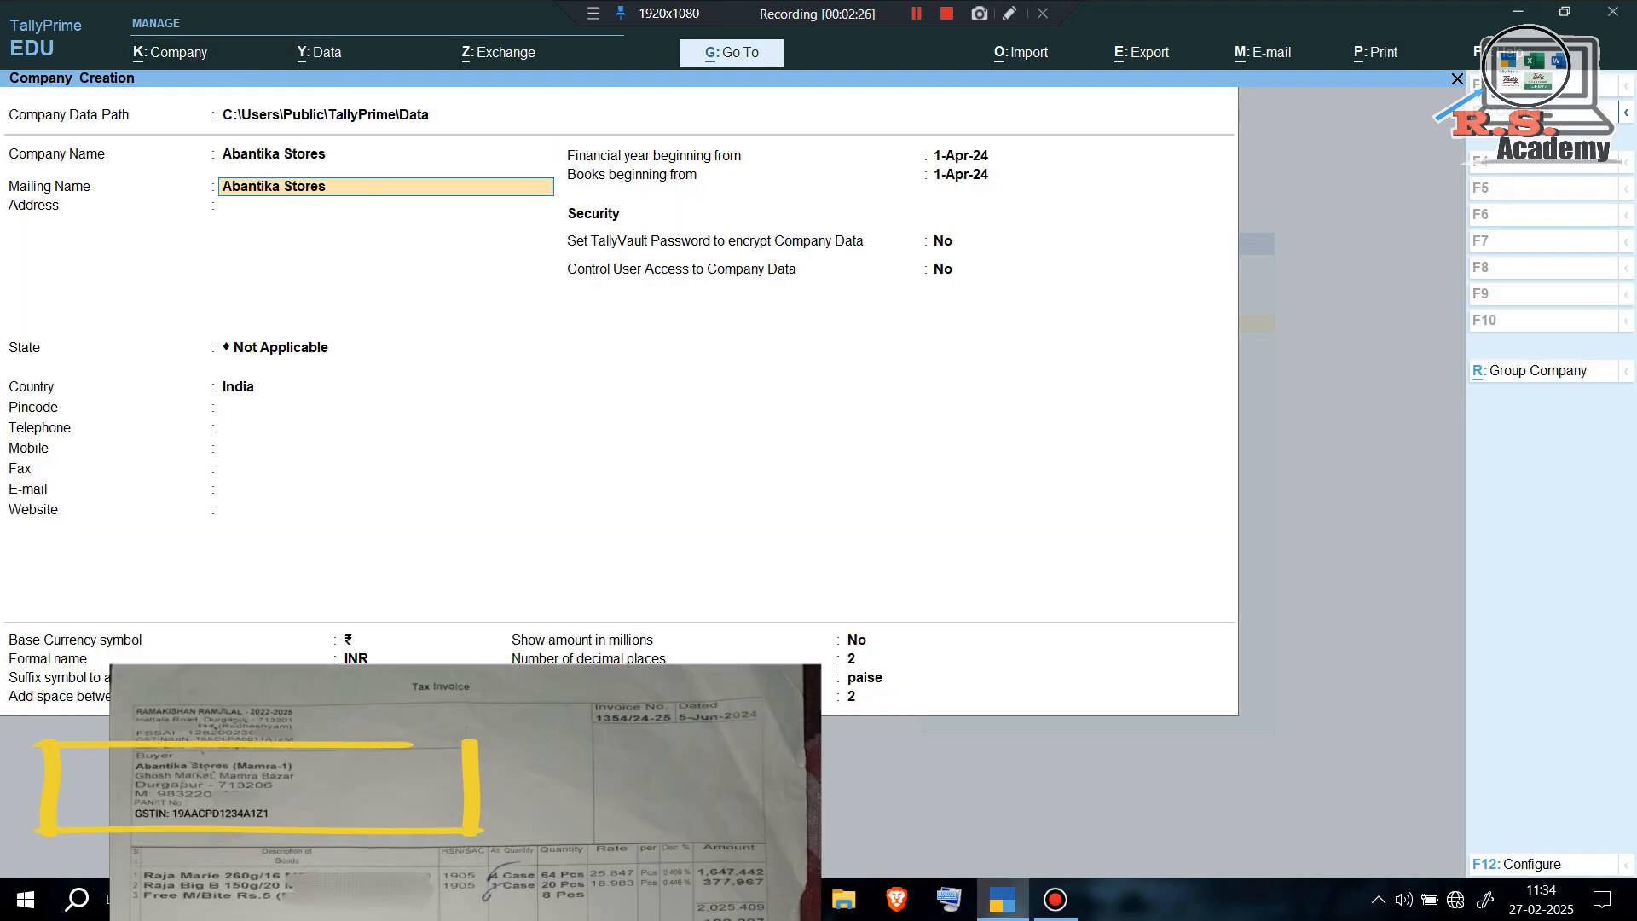
key("Return")
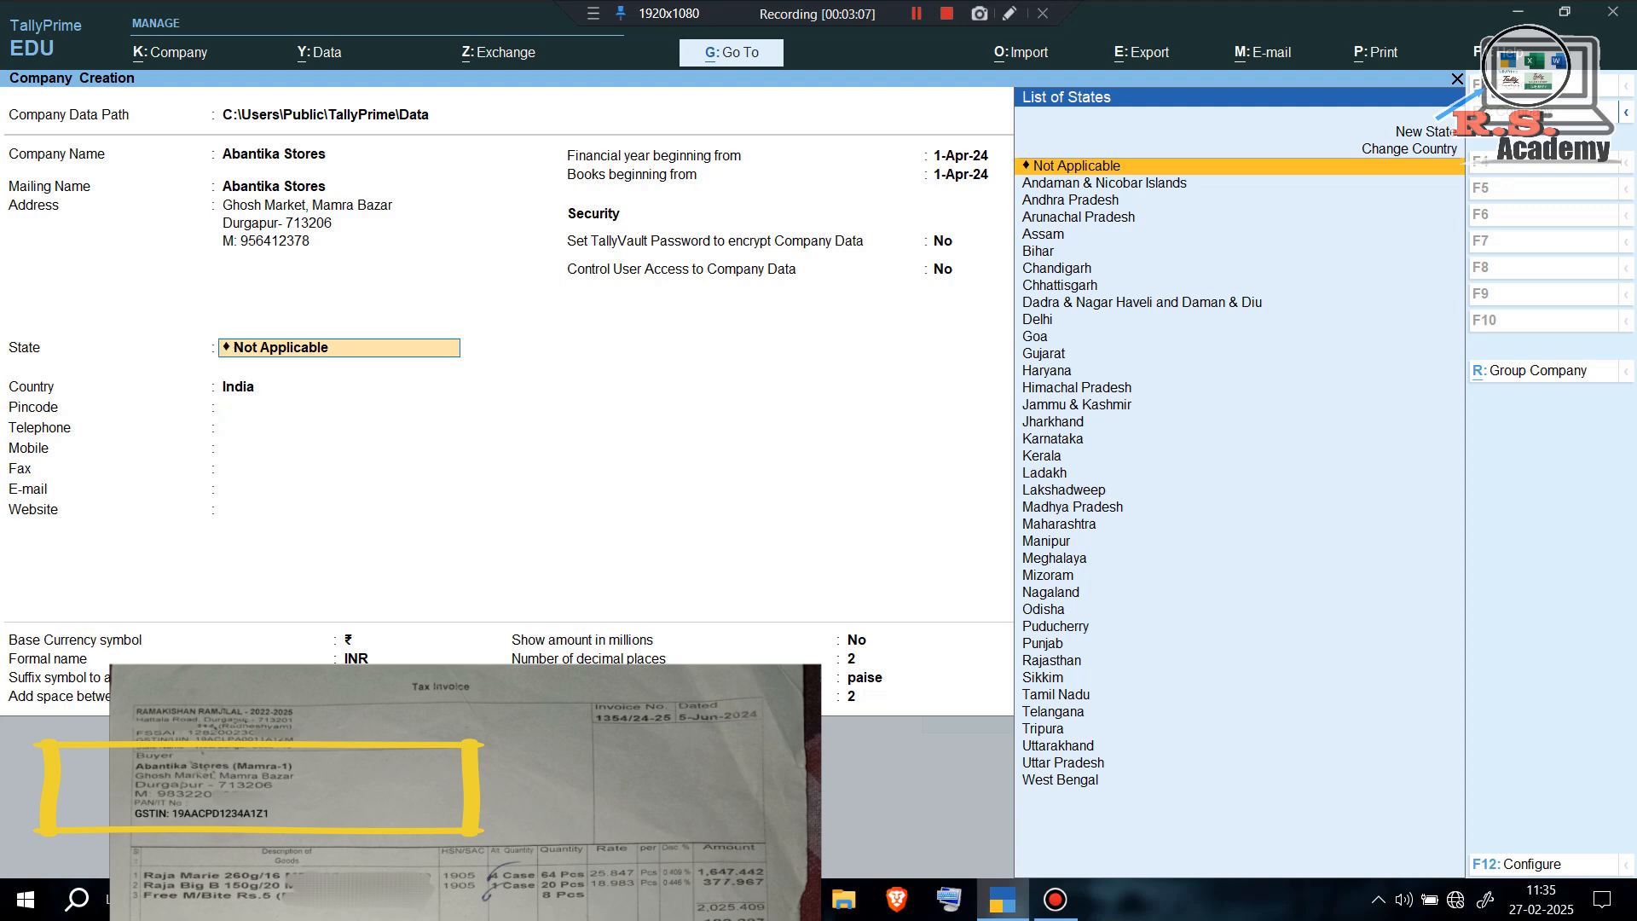
type("Wes")
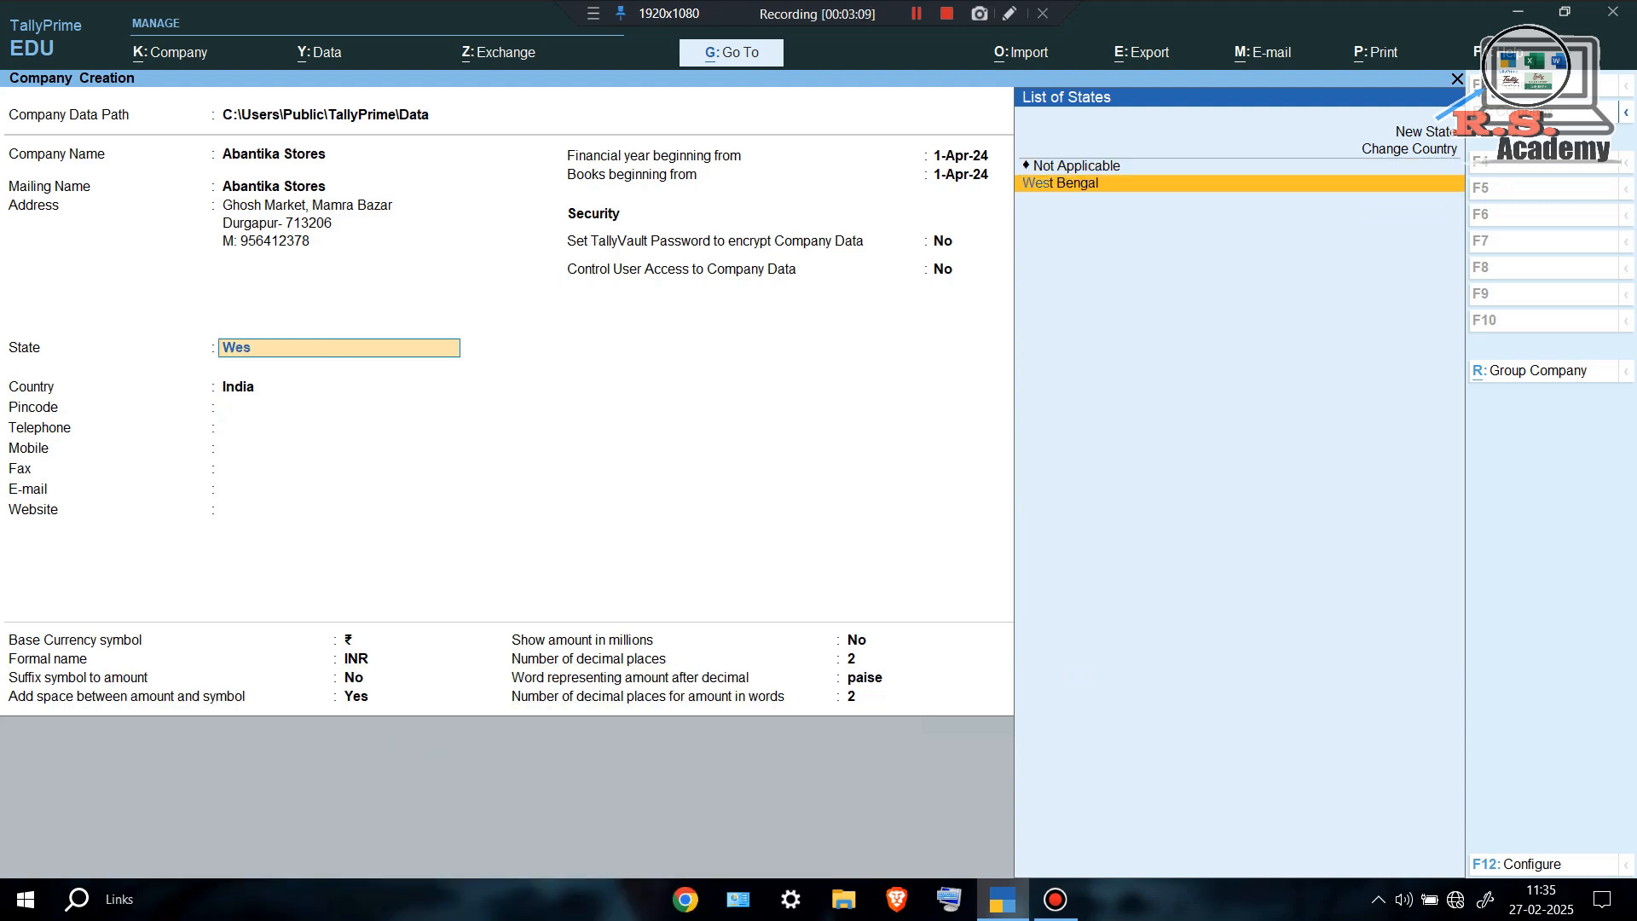
key("Return")
key("Return")
key("Return")
key("Return")
key("Return")
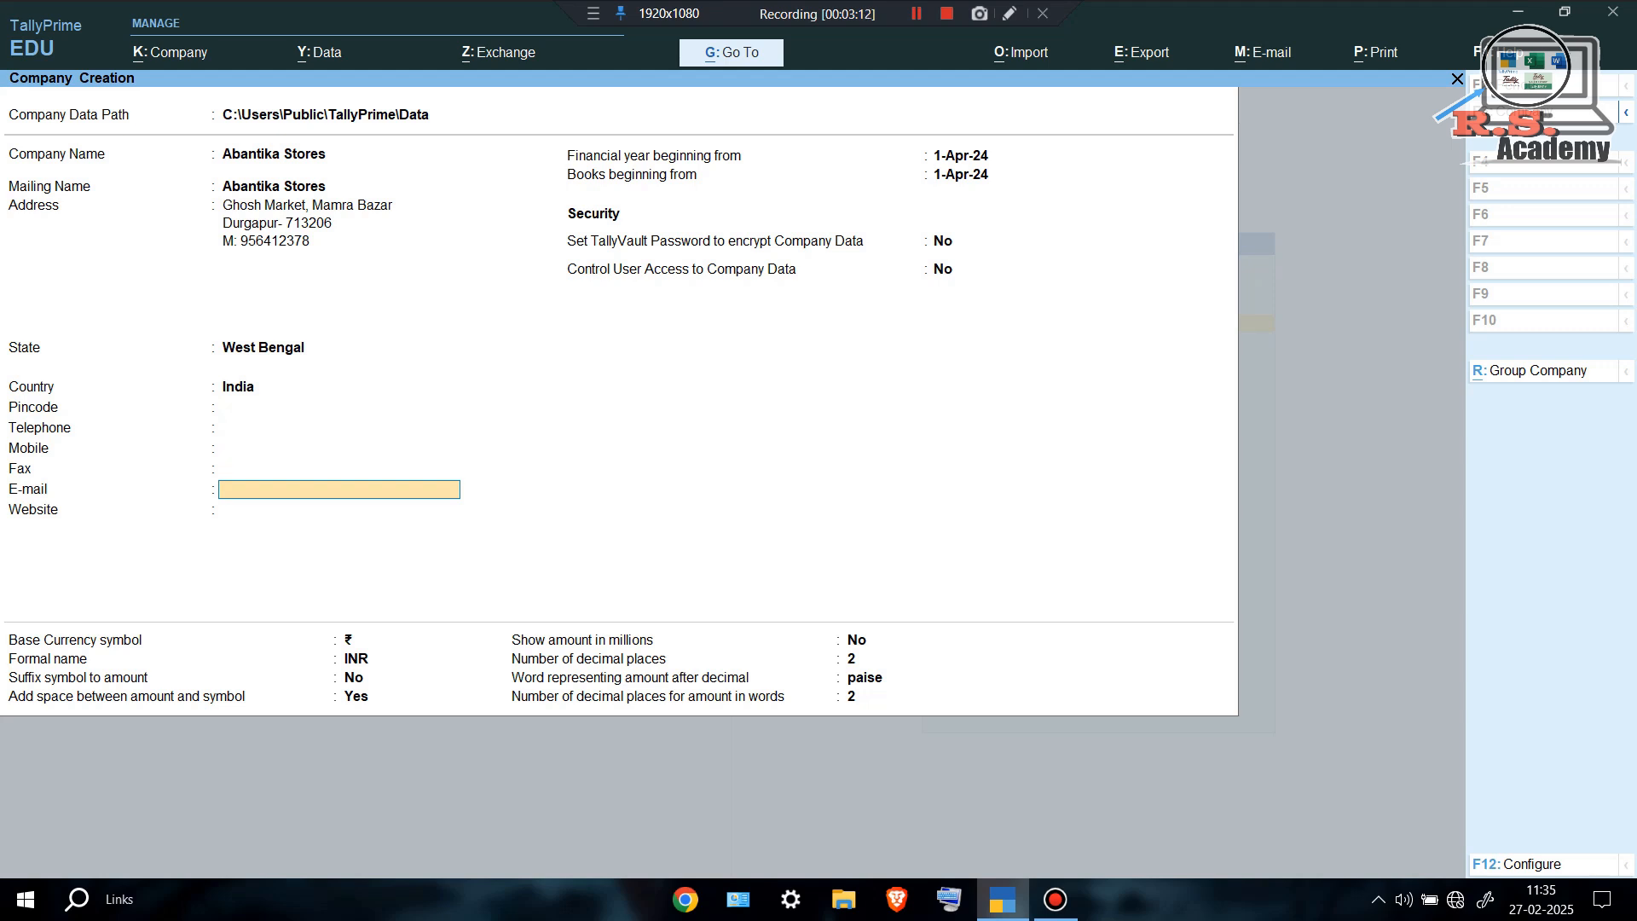
key("Return")
key("Return")
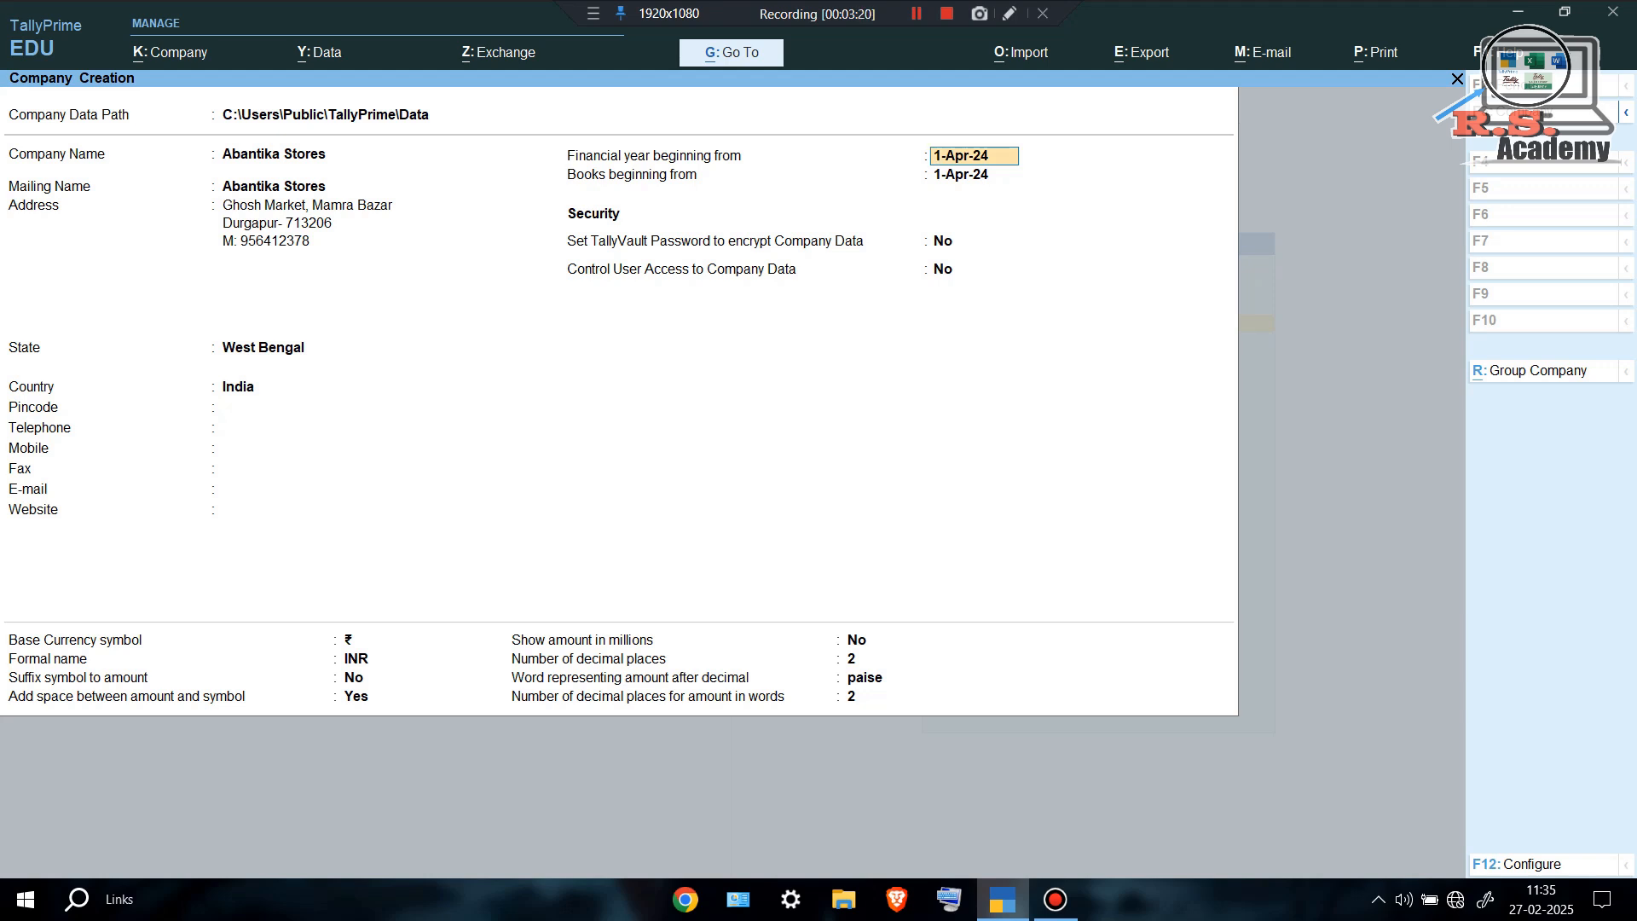
key("Return")
key("Return")
key("Return")
key("Return")
key("ctrl")
key("ctrl+a")
Enable GST as Regular with a state-19 GSTIN, then save features back to the Gateway.
key("Return")
key("Return")
key("Return")
key("Return")
key("Return")
key("Return")
key("Return")
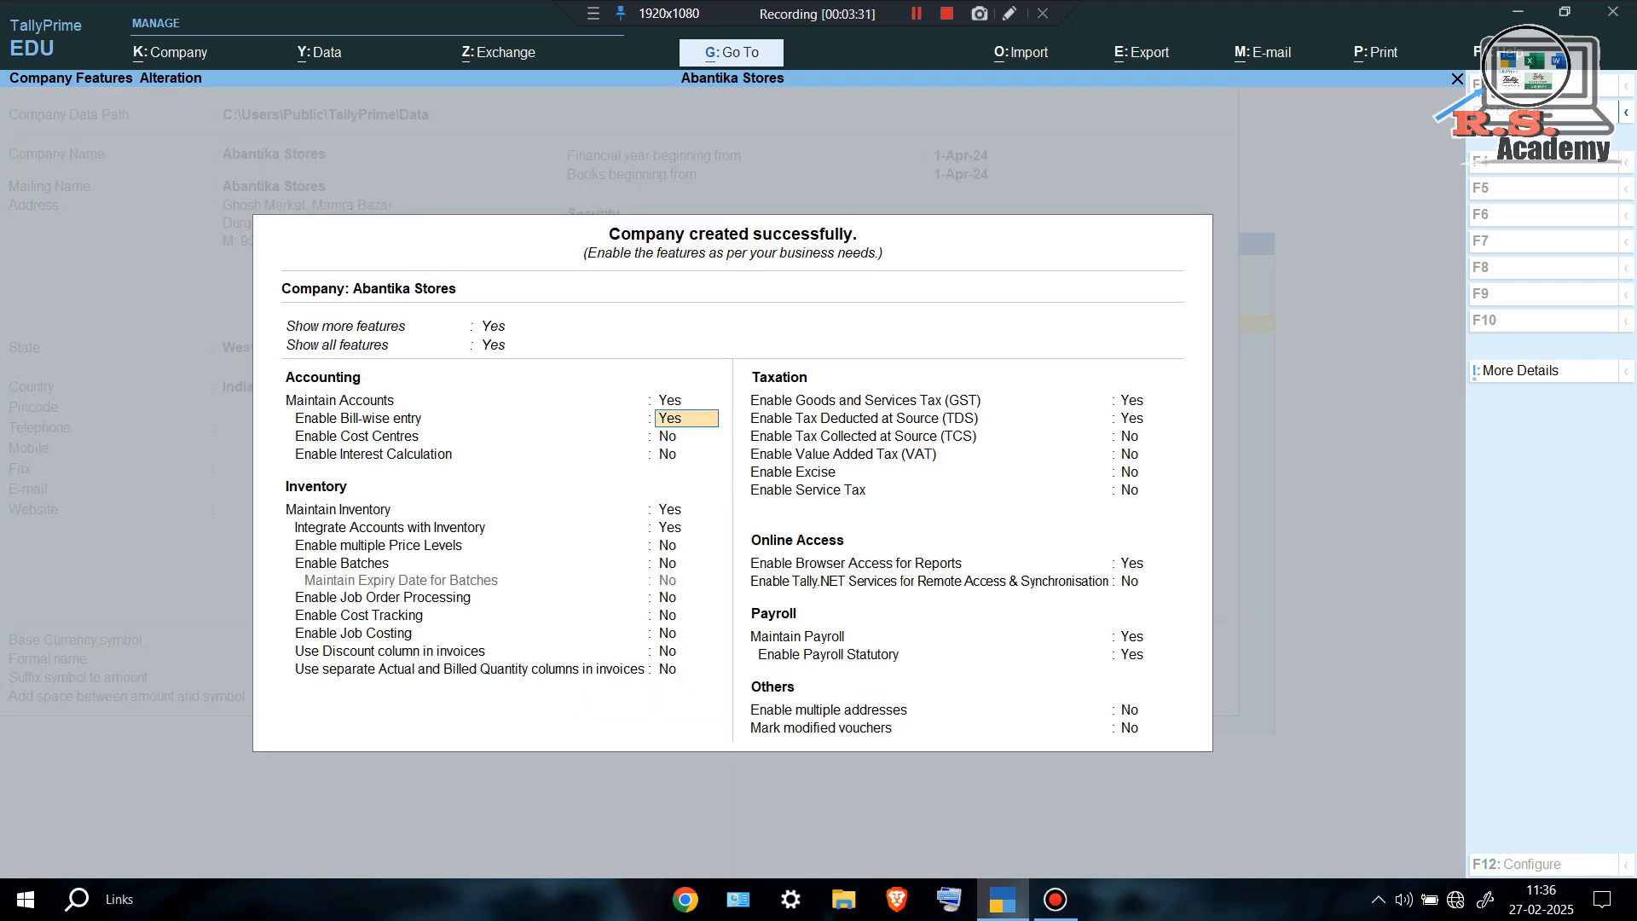
key("Return")
key("Return")
key("Return")
key("Return")
key("Return")
key("Return")
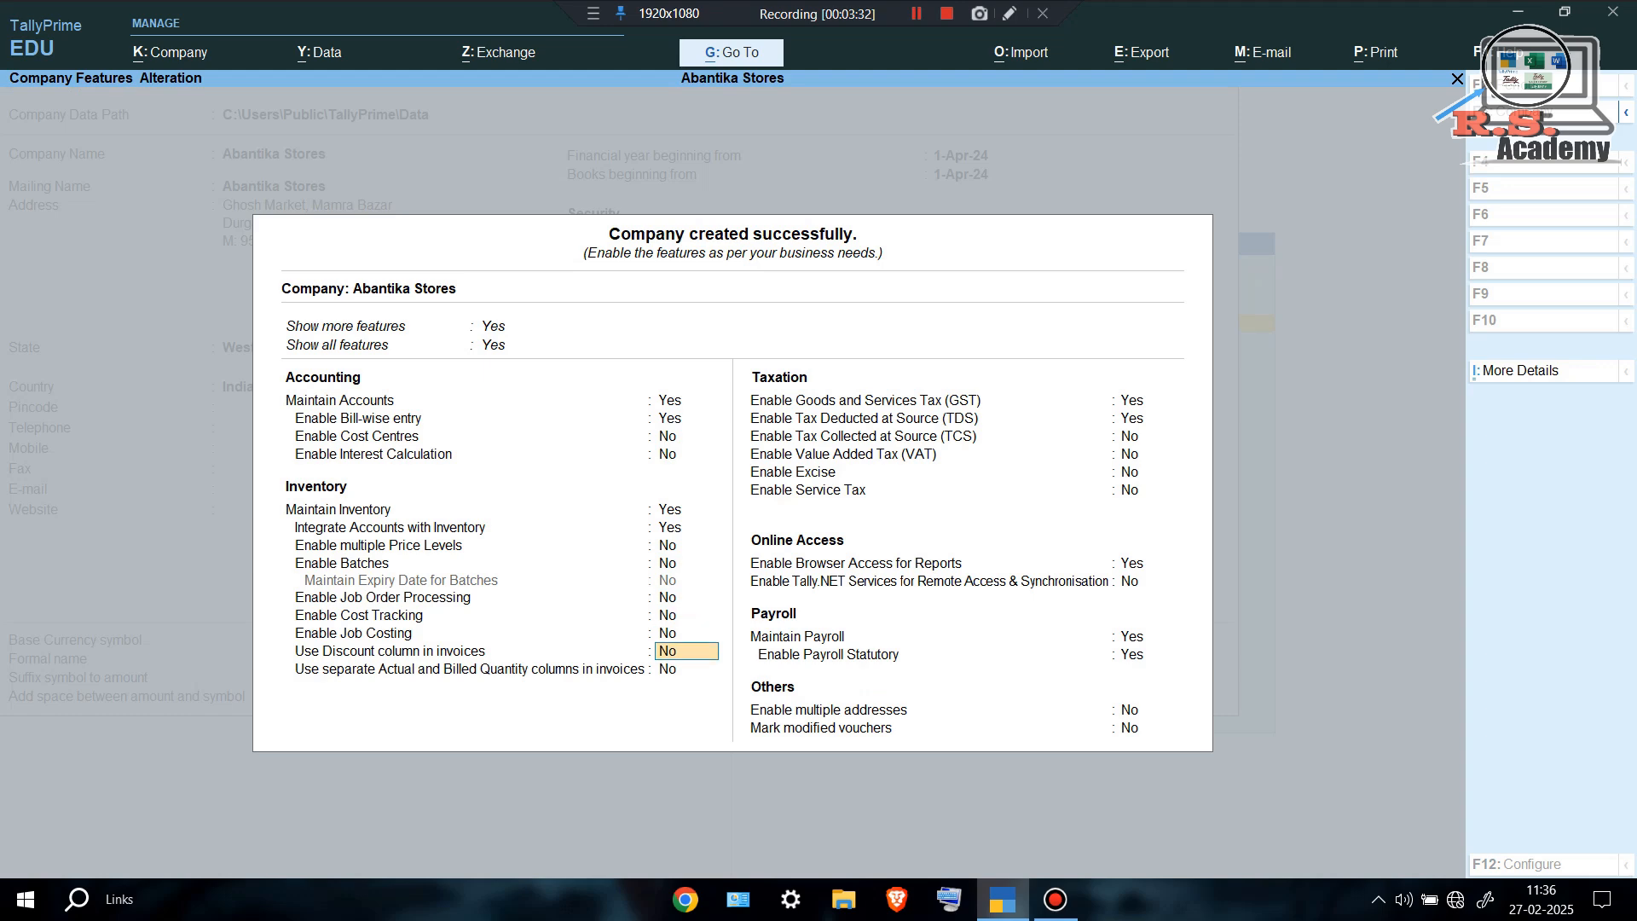
type("y")
key("Return")
key("Return")
key("Return")
key("Up")
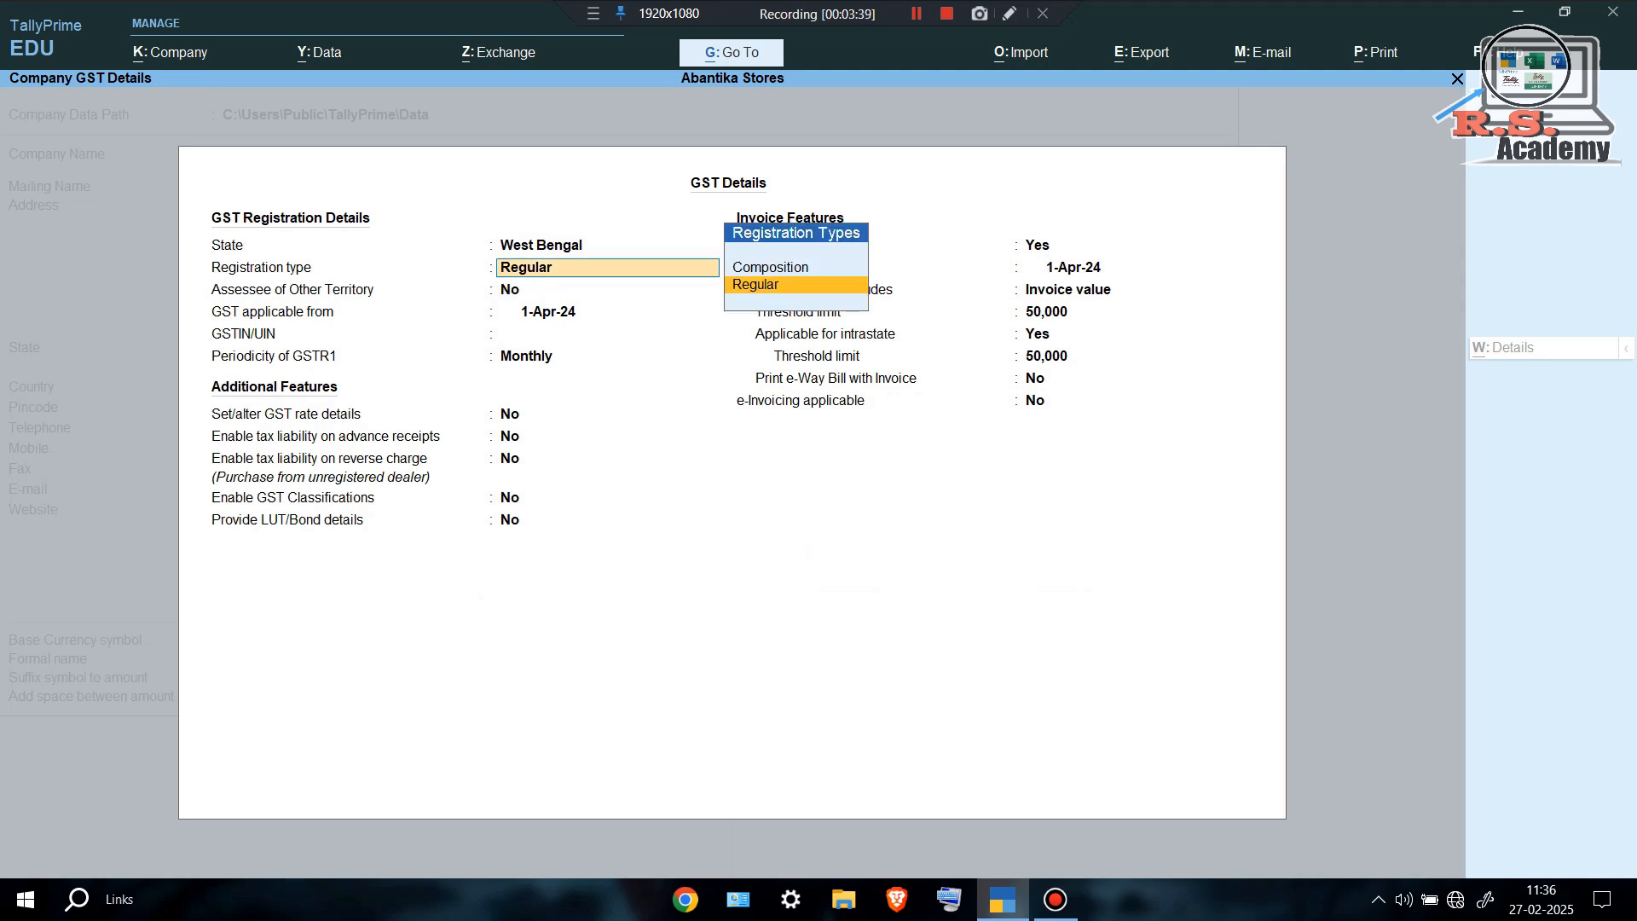
key("Return")
key("Return")
key("Return")
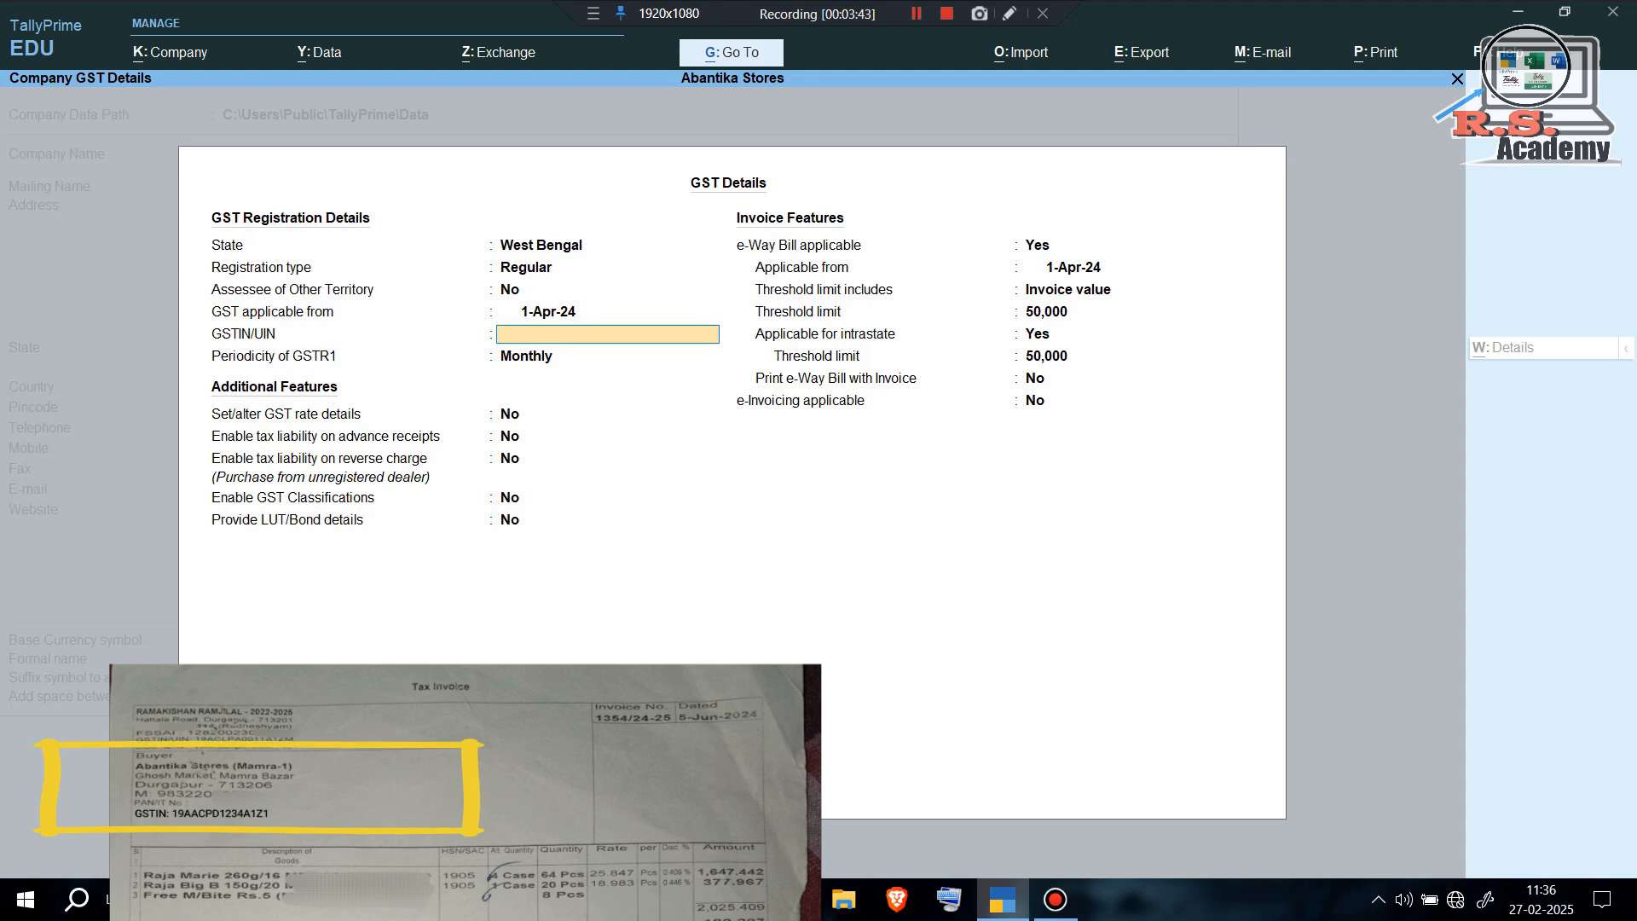
type("19")
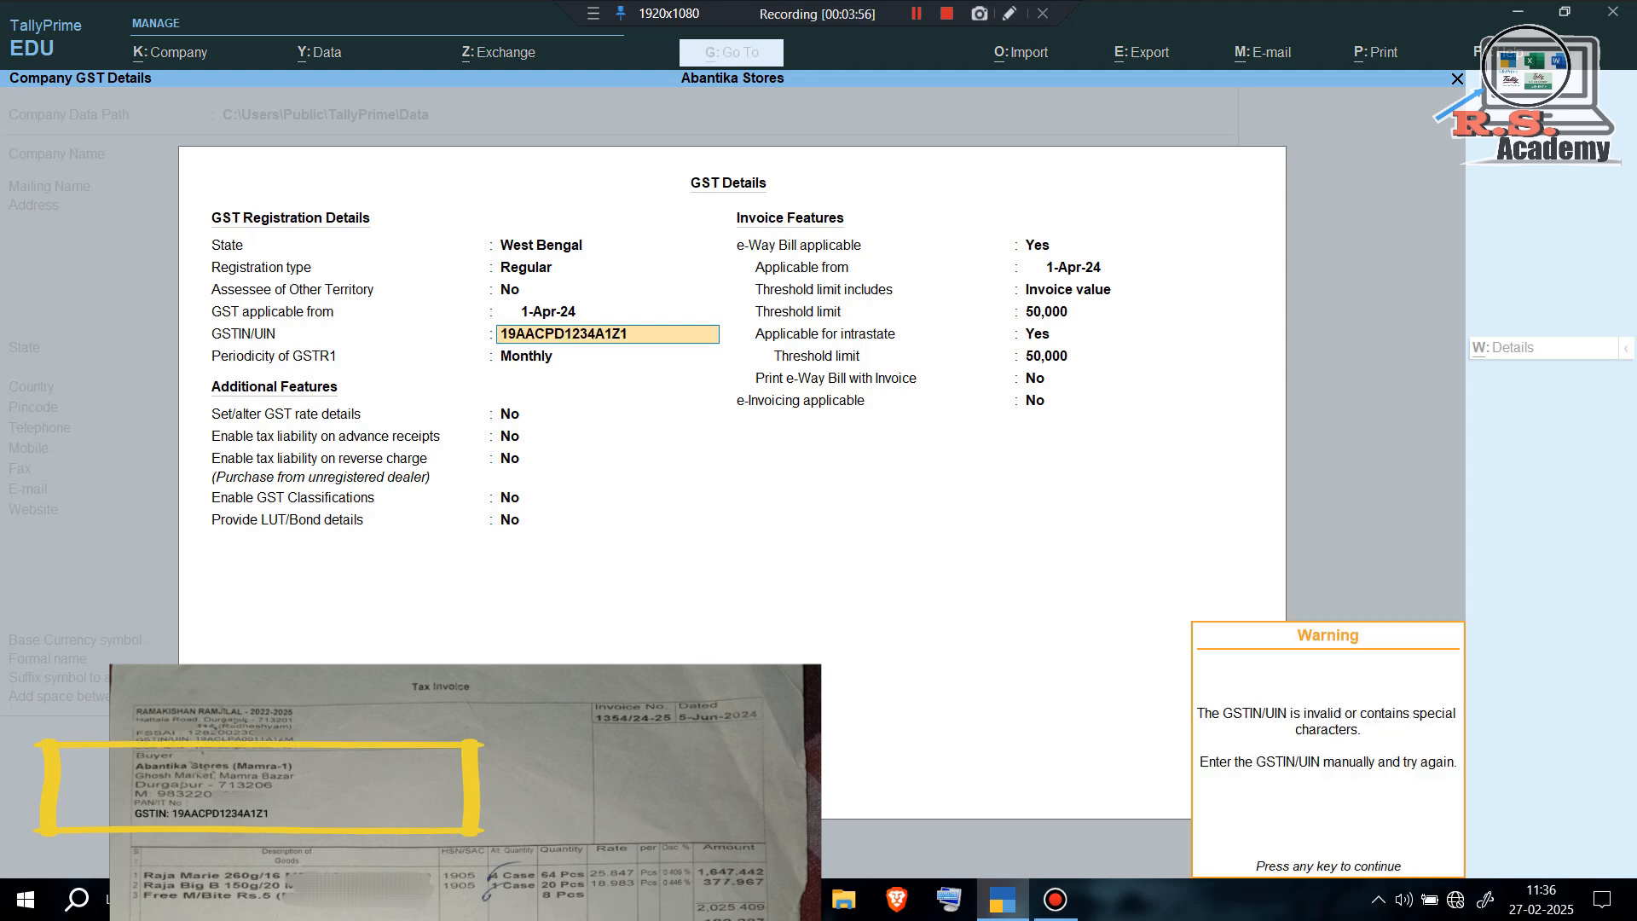
key("Return")
key("Return")
key("ctrl+a")
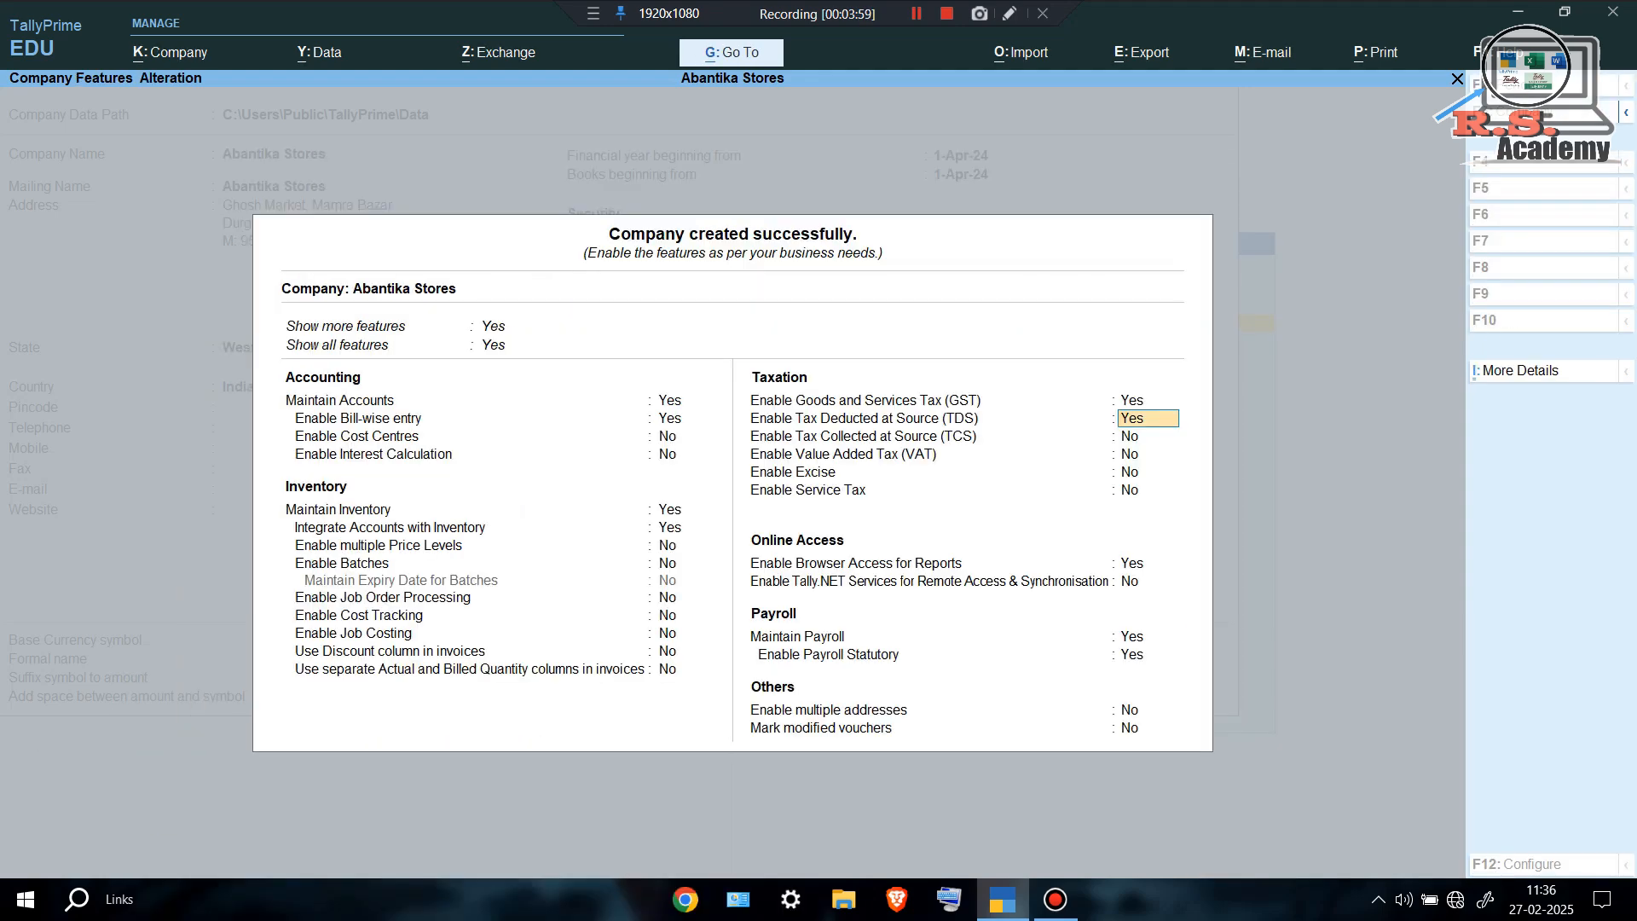
key("ctrl+a")
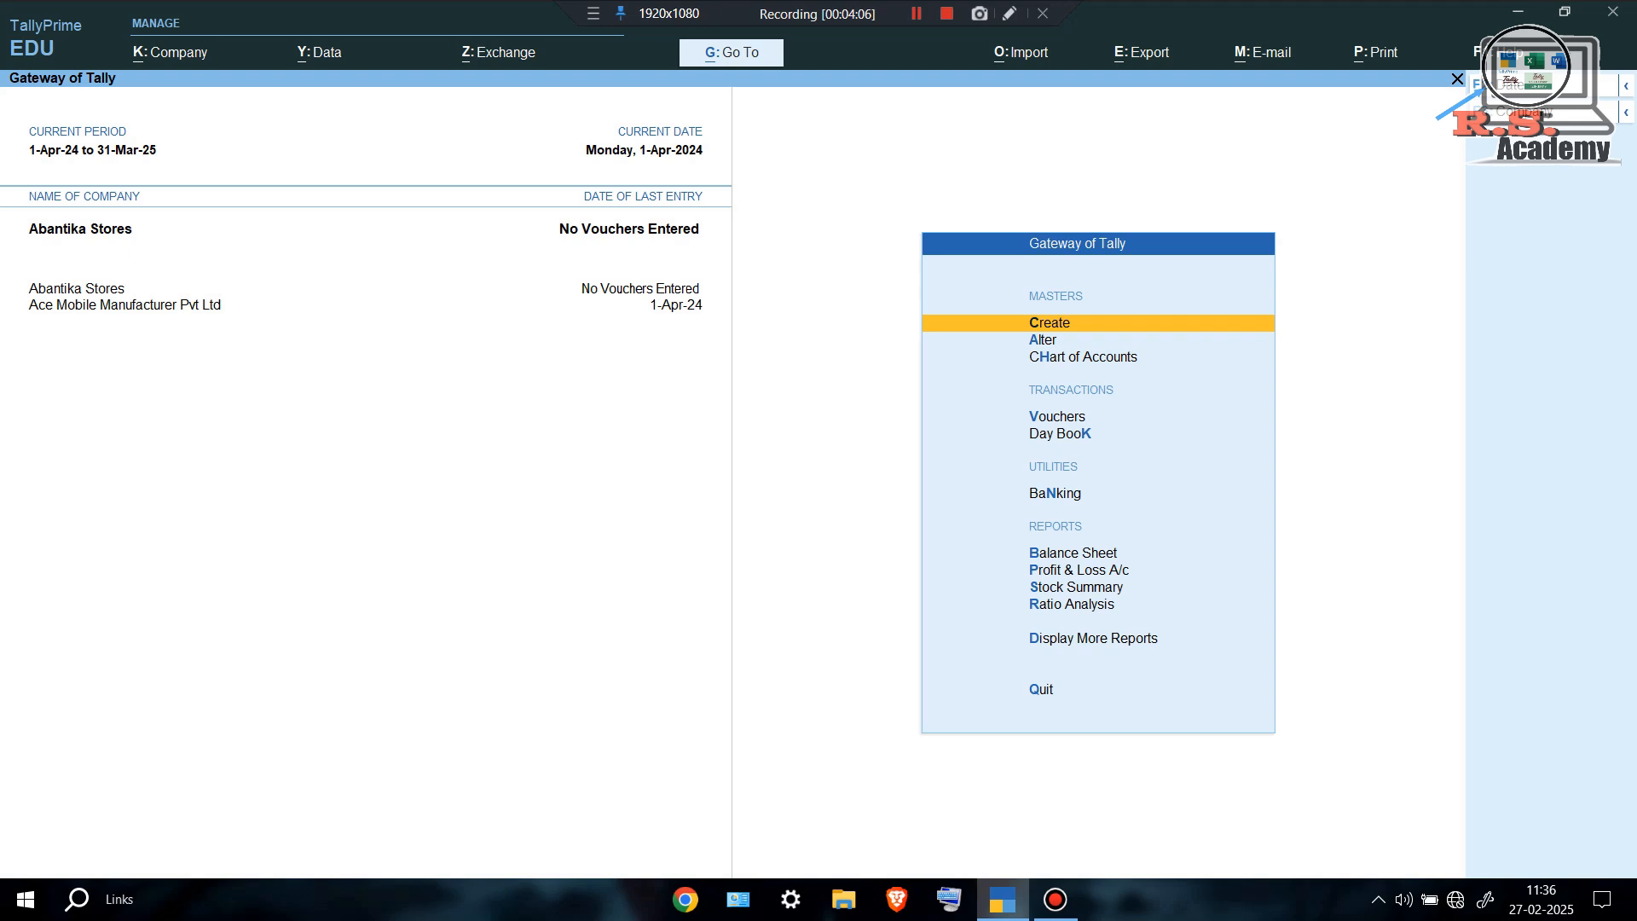
Enter voucher entry with V to bring up blank Receipt voucher No. 1.
key("v")
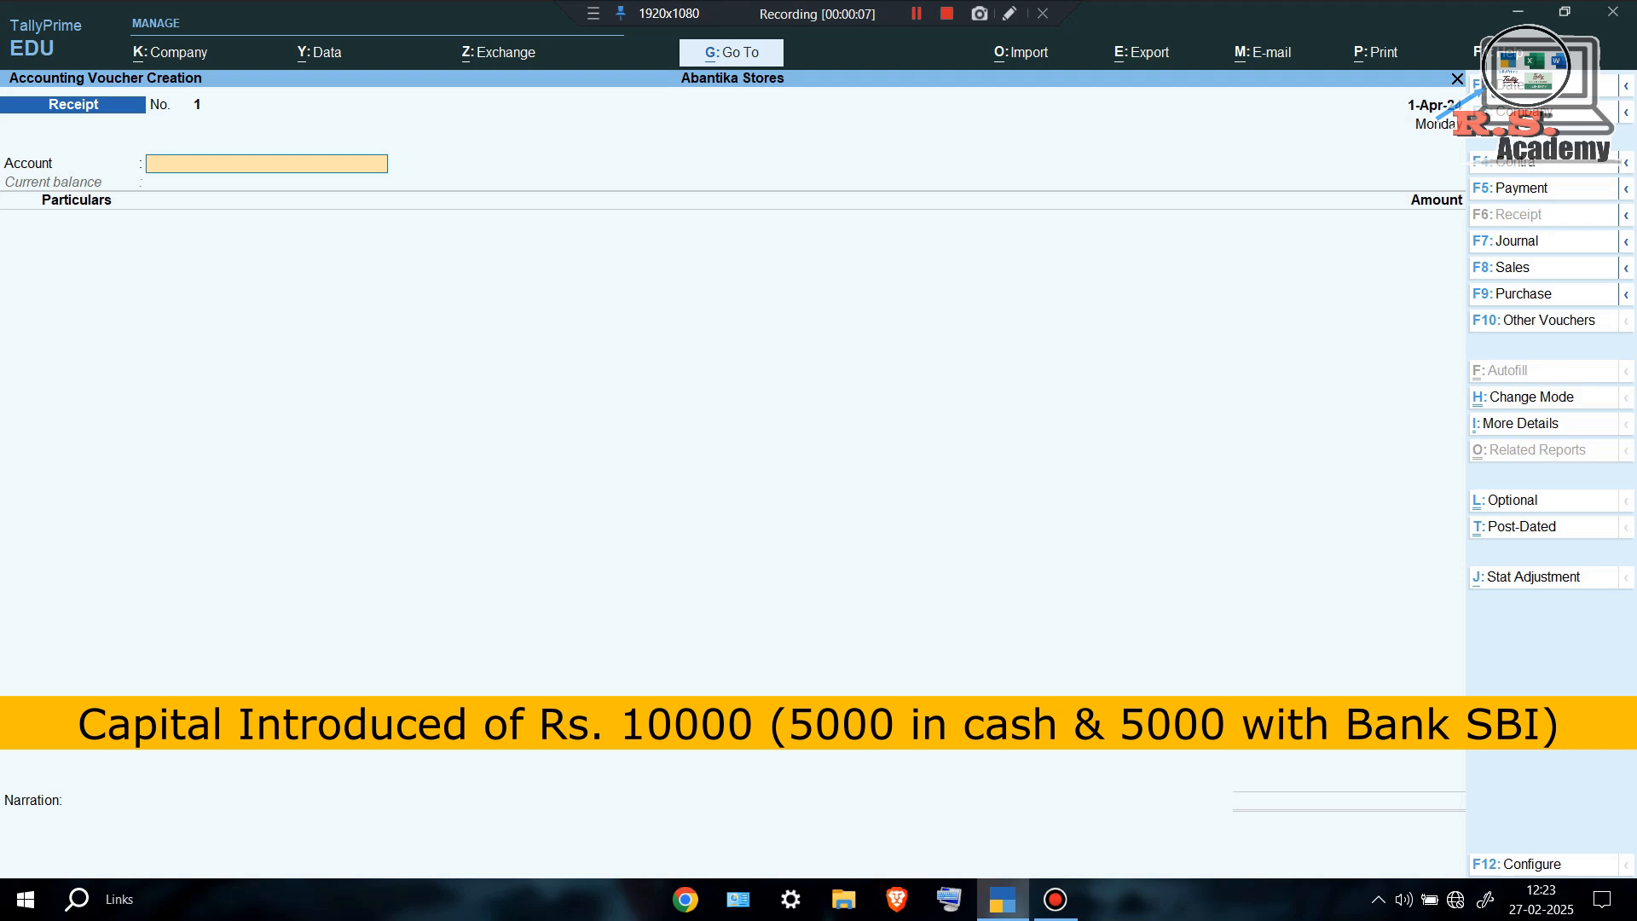
Set Cash as the account and create ledger CAPITAL under Capital Account.
type("C")
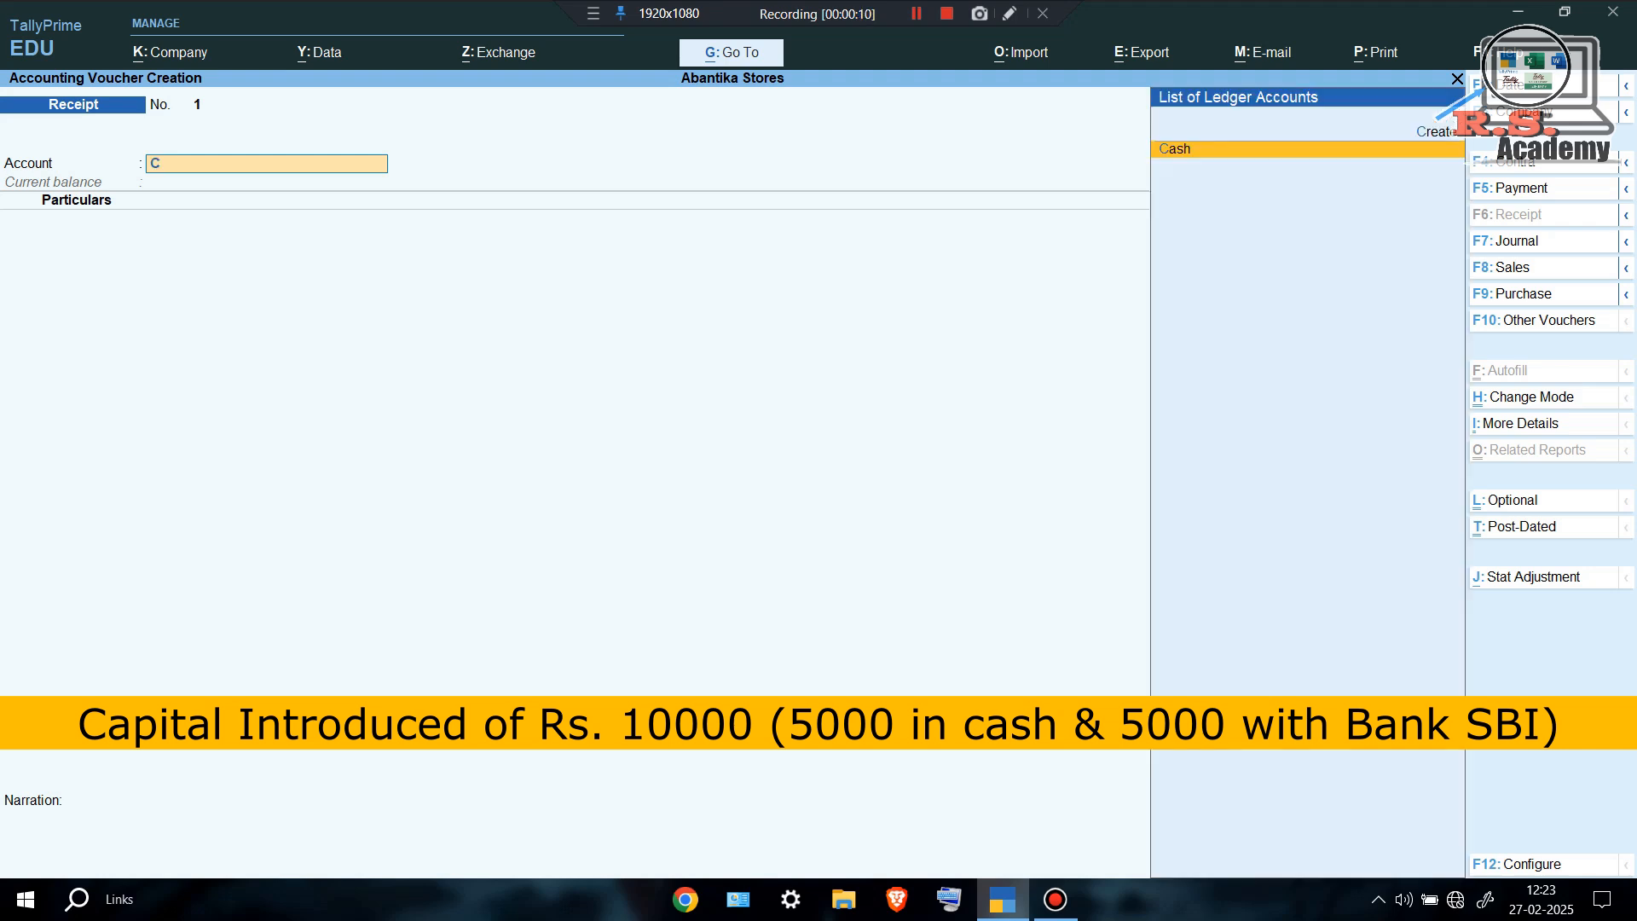
key("Return")
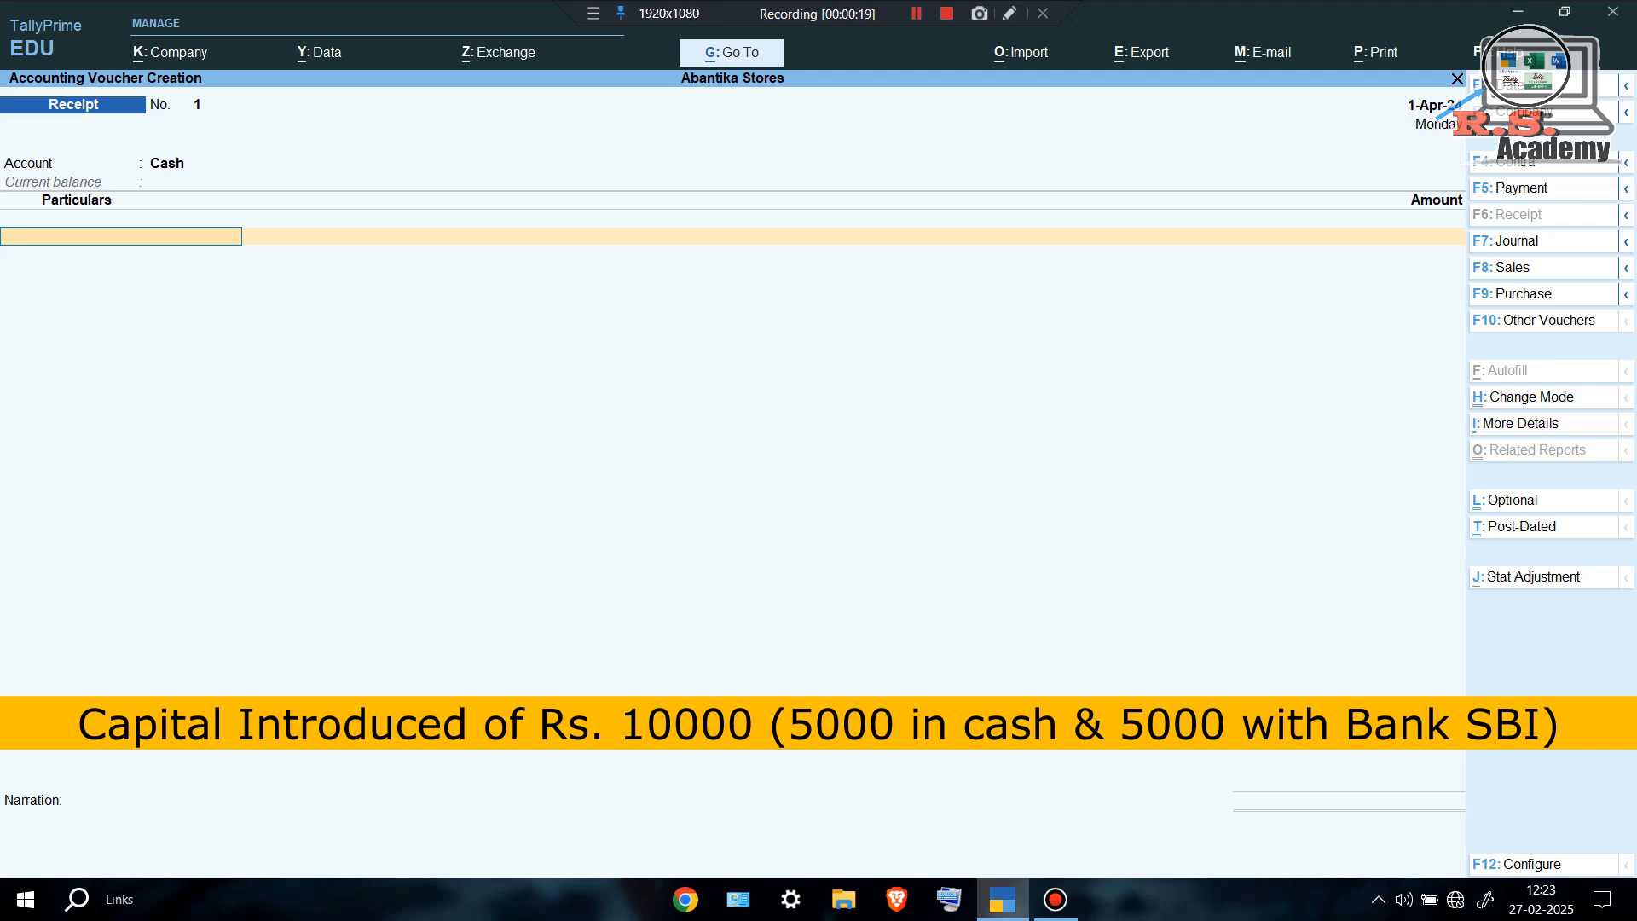
key("alt+c")
type("CAPIT")
type("AL")
key("Return")
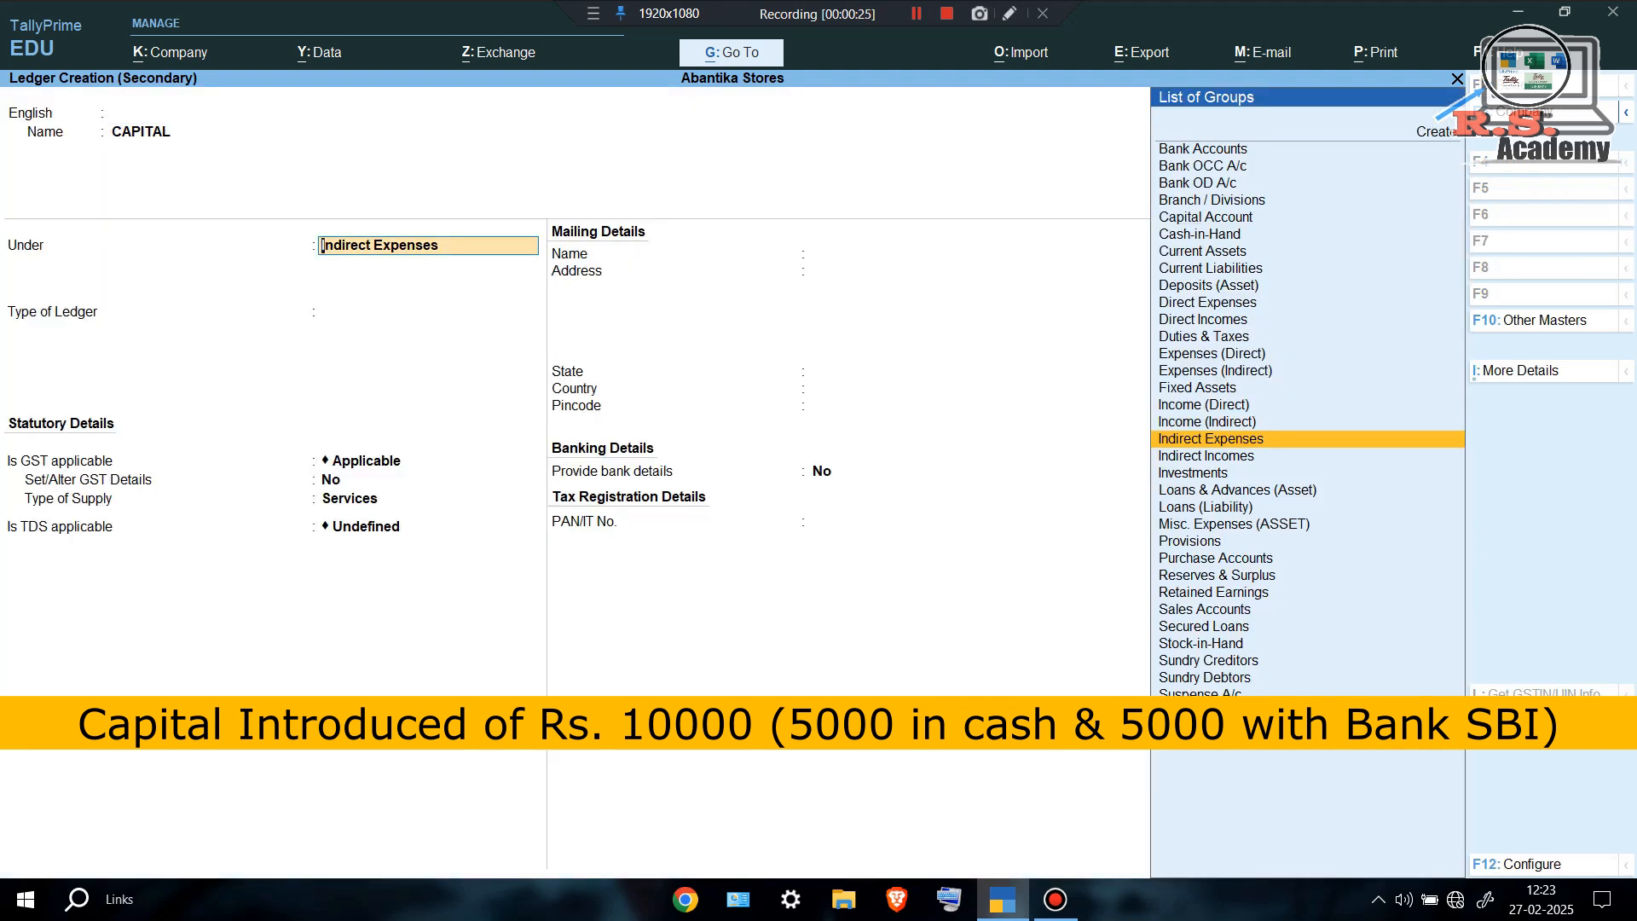
type("CA")
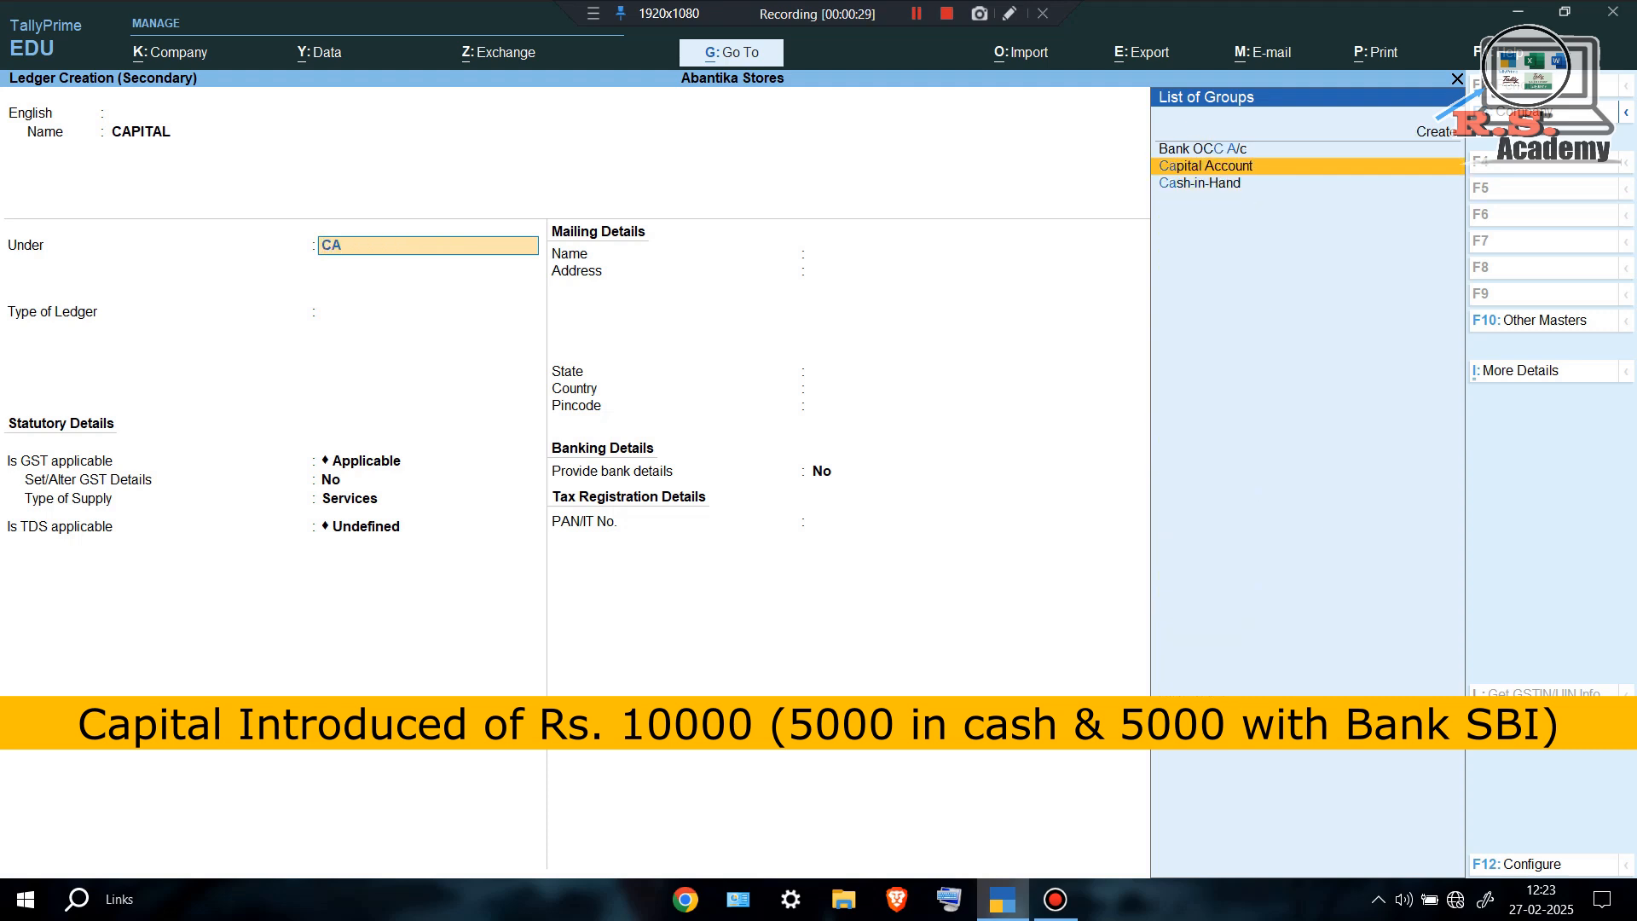
key("Return")
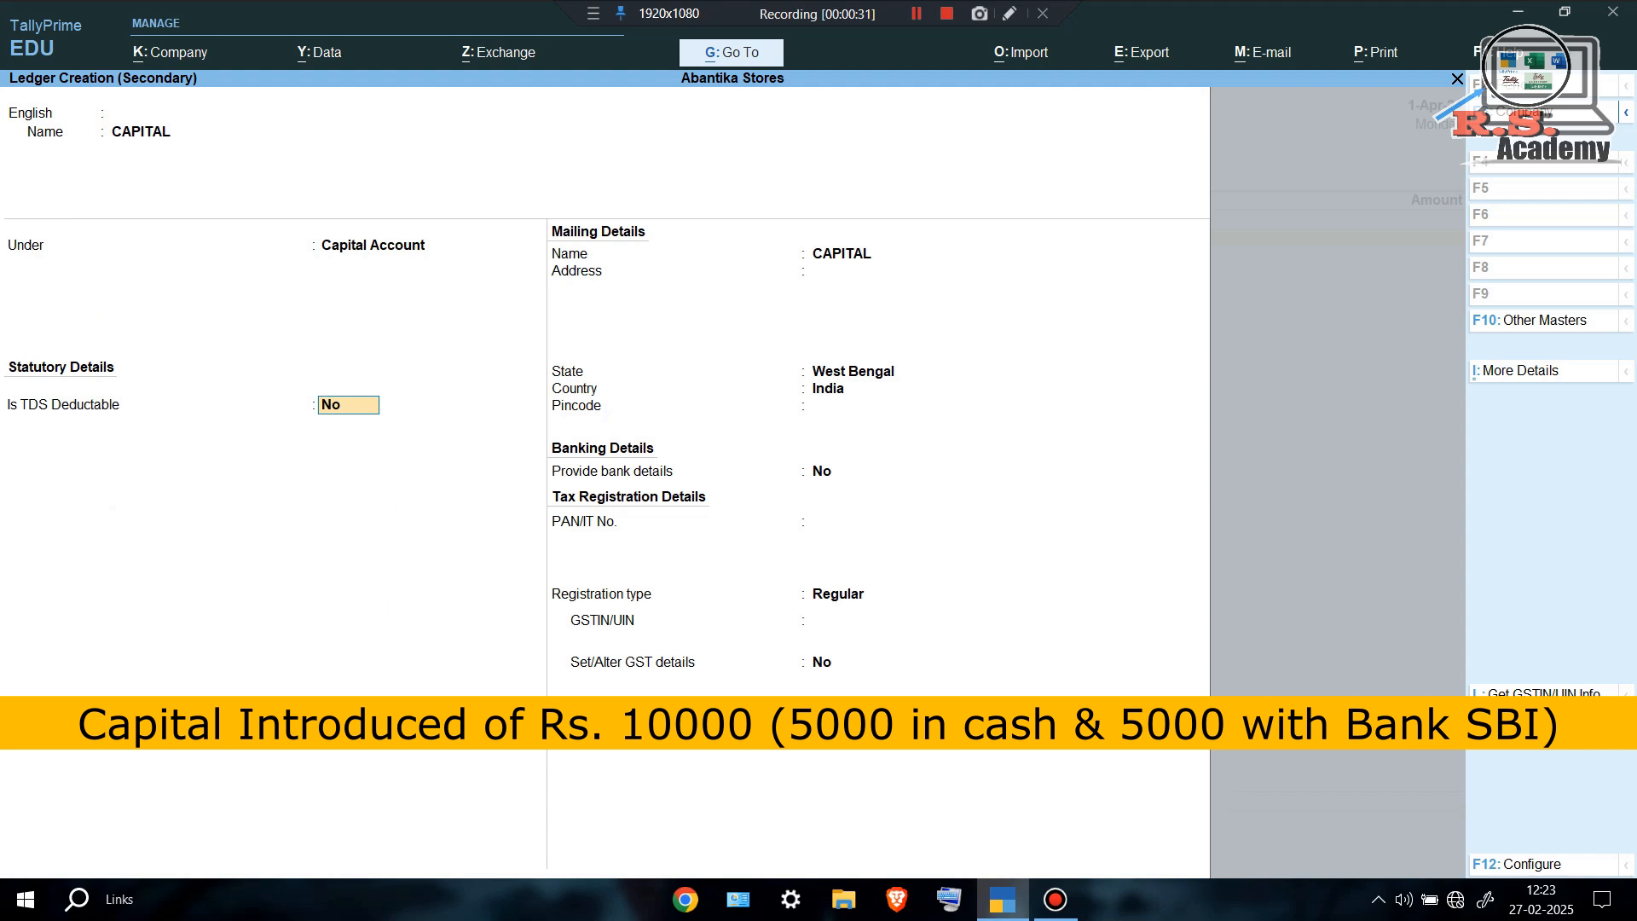
key("ctrl+a")
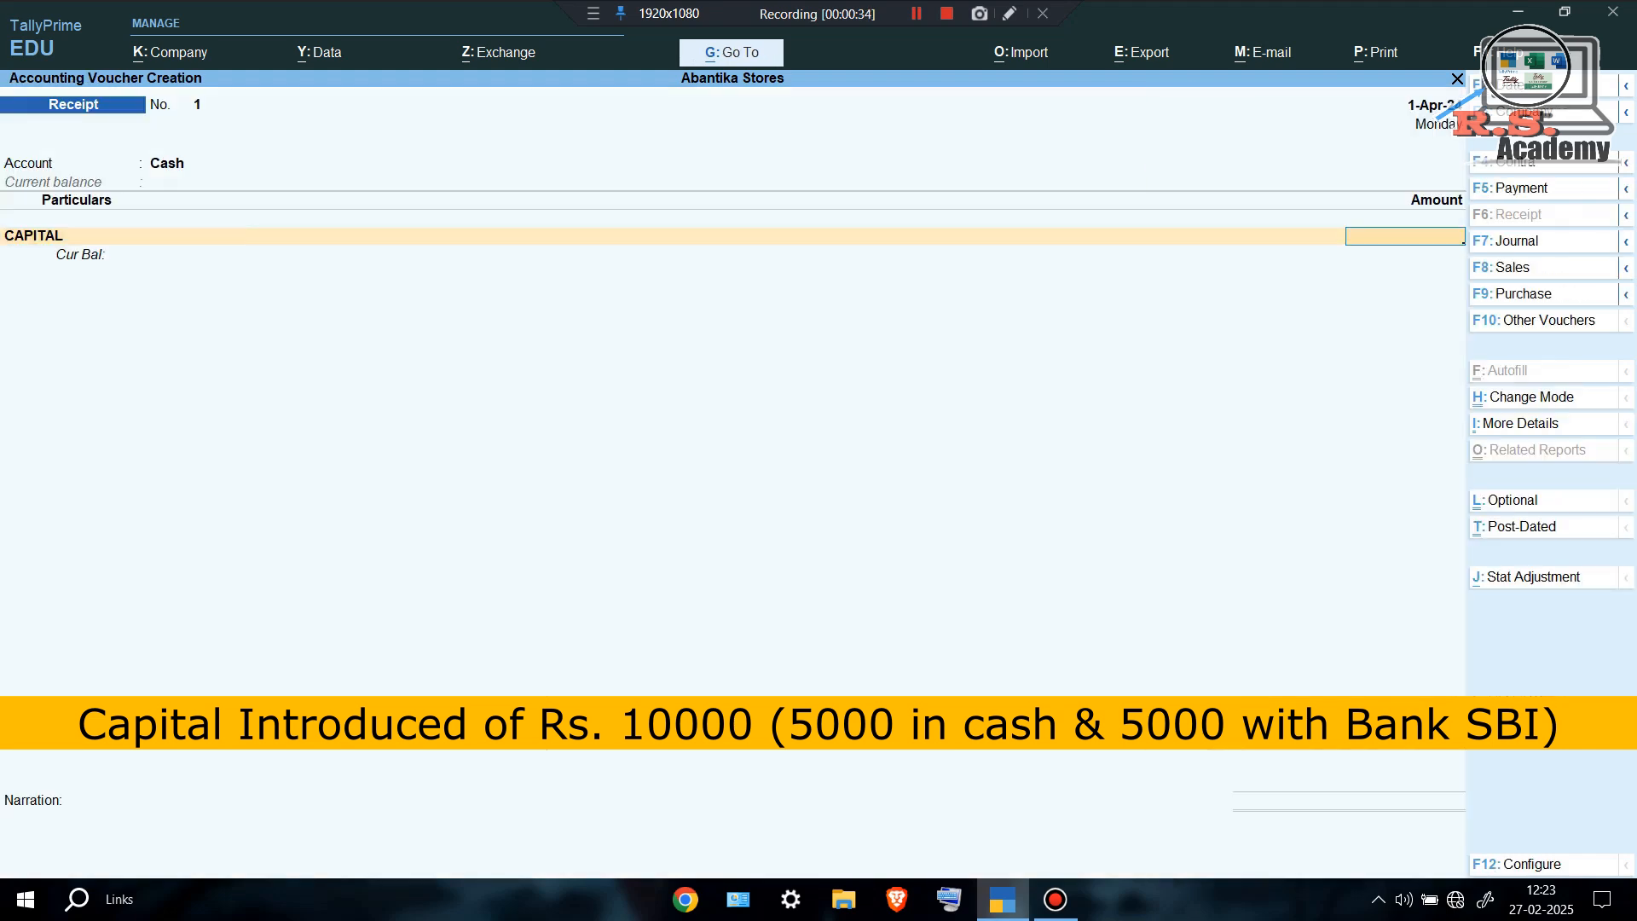
Enter 5,000 against CAPITAL and save Receipt No. 1.
type("000")
key("Return")
key("Return")
key("Return")
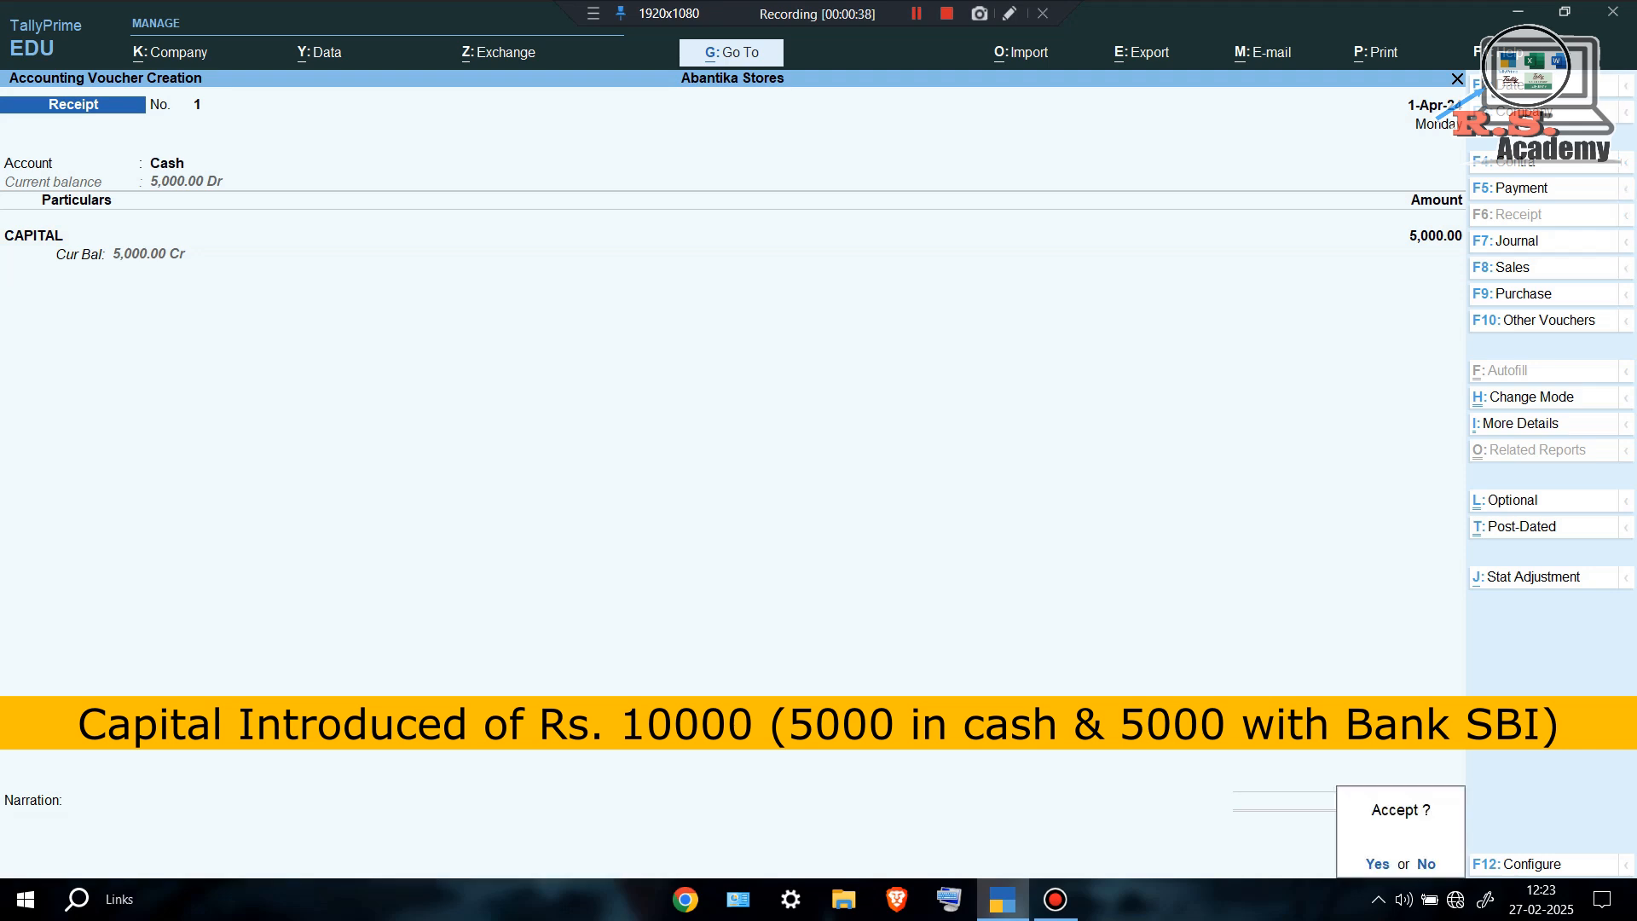
key("Return")
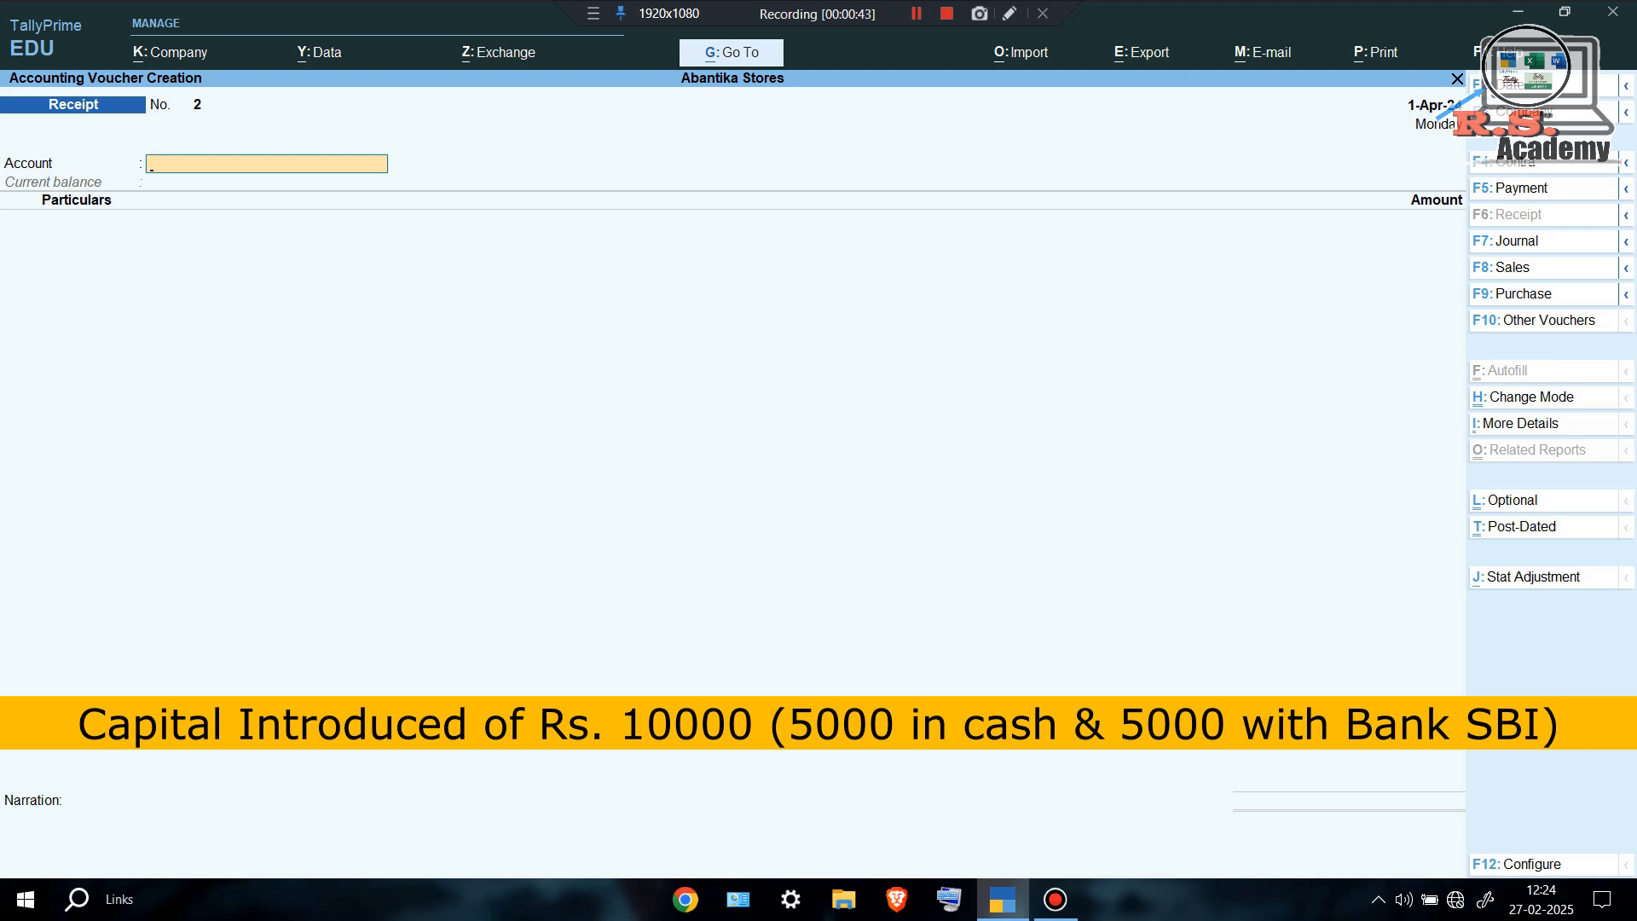
Create a new SBI ledger under Bank Accounts as the receiving account.
key("alt+c")
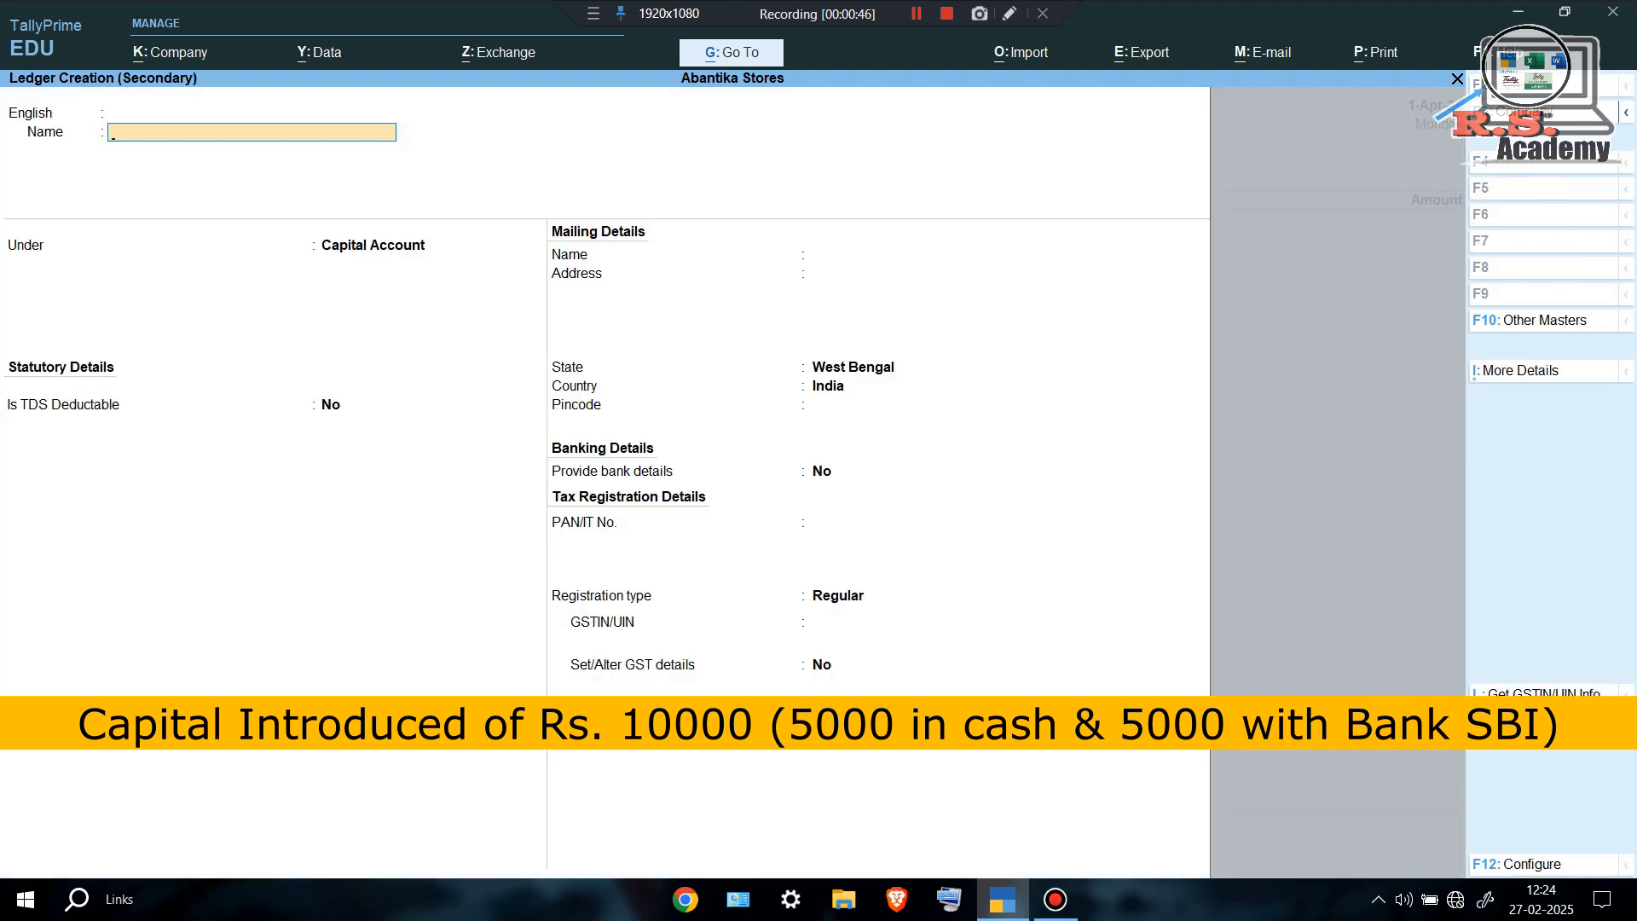
type("SBI")
key("Return")
key("Return")
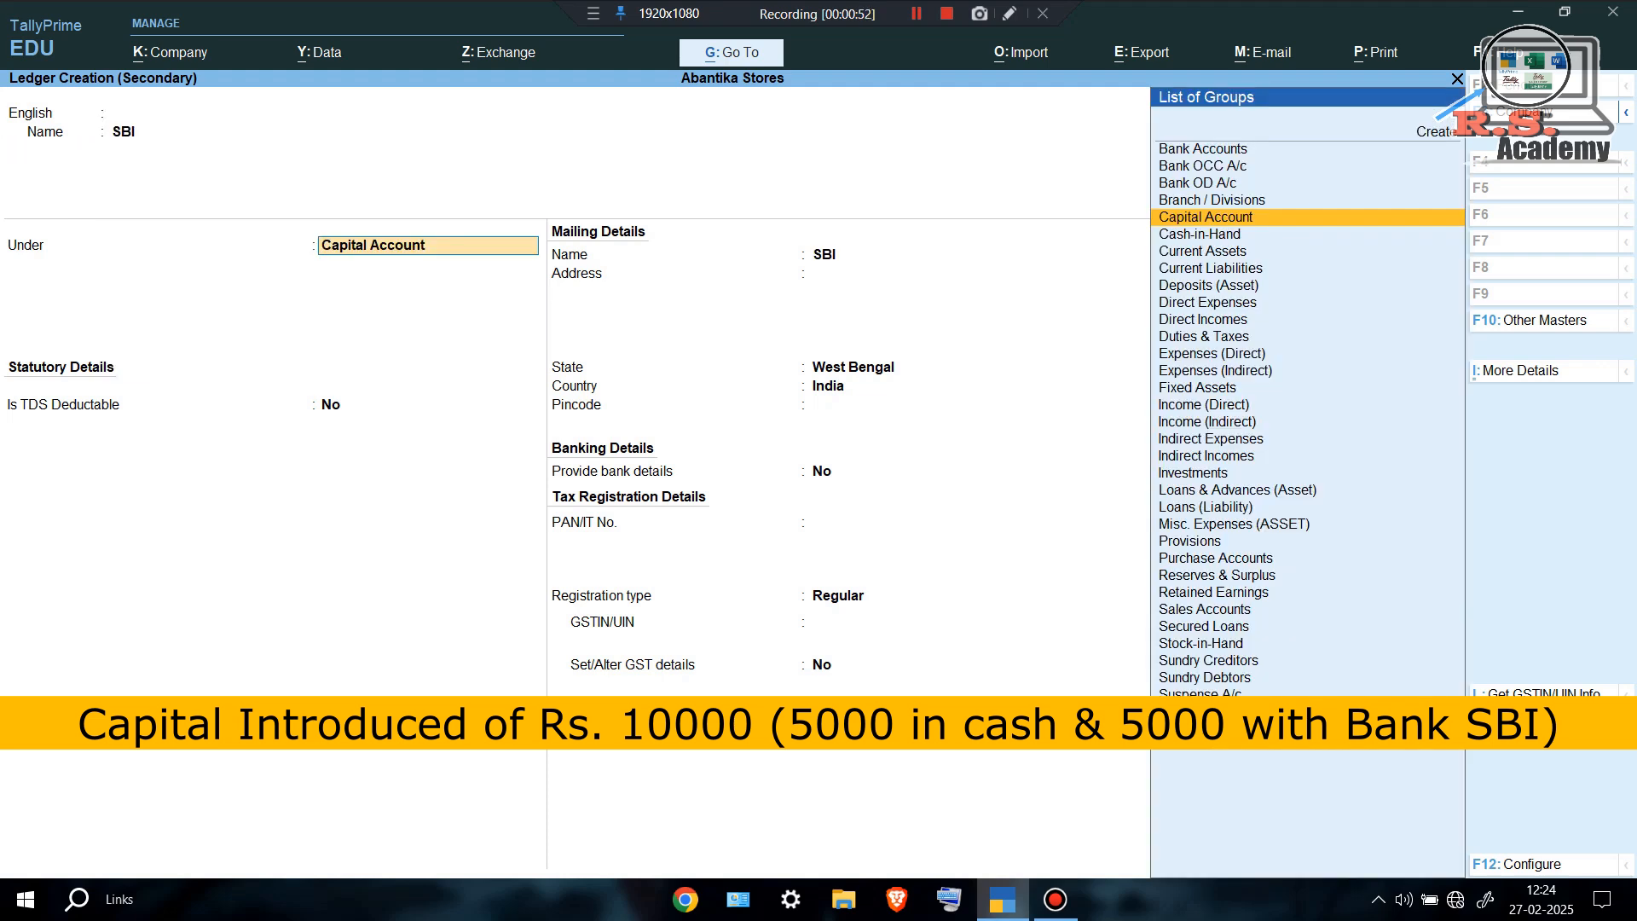
type("BA")
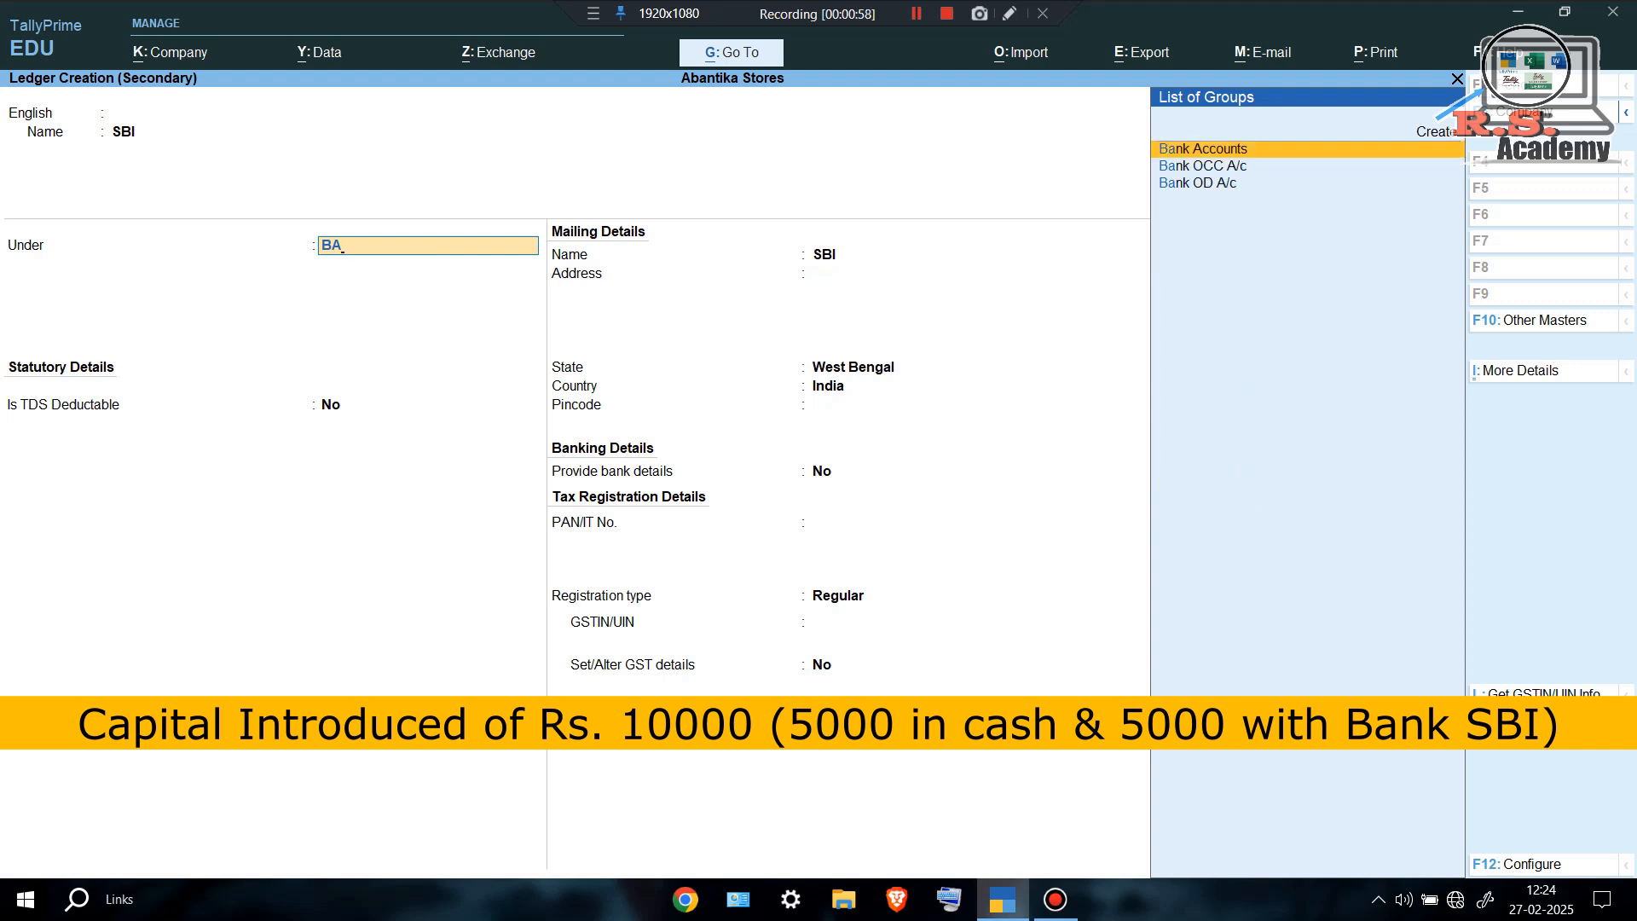
key("Return")
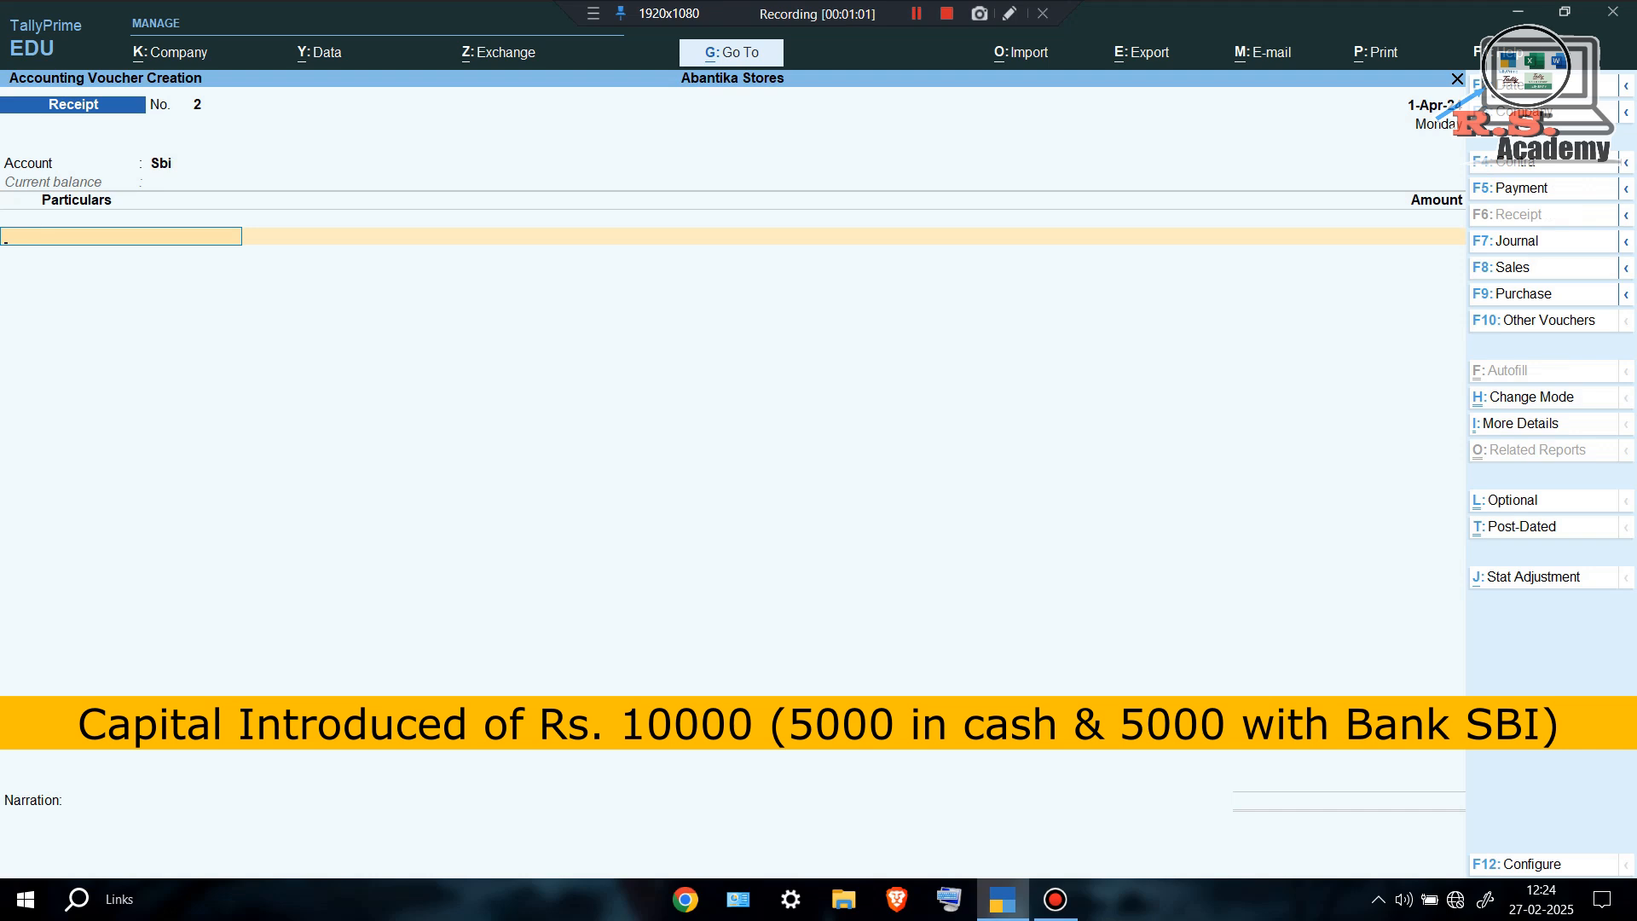
Credit CAPITAL with 5,000 and move past bank allocations to the narration.
type("CA")
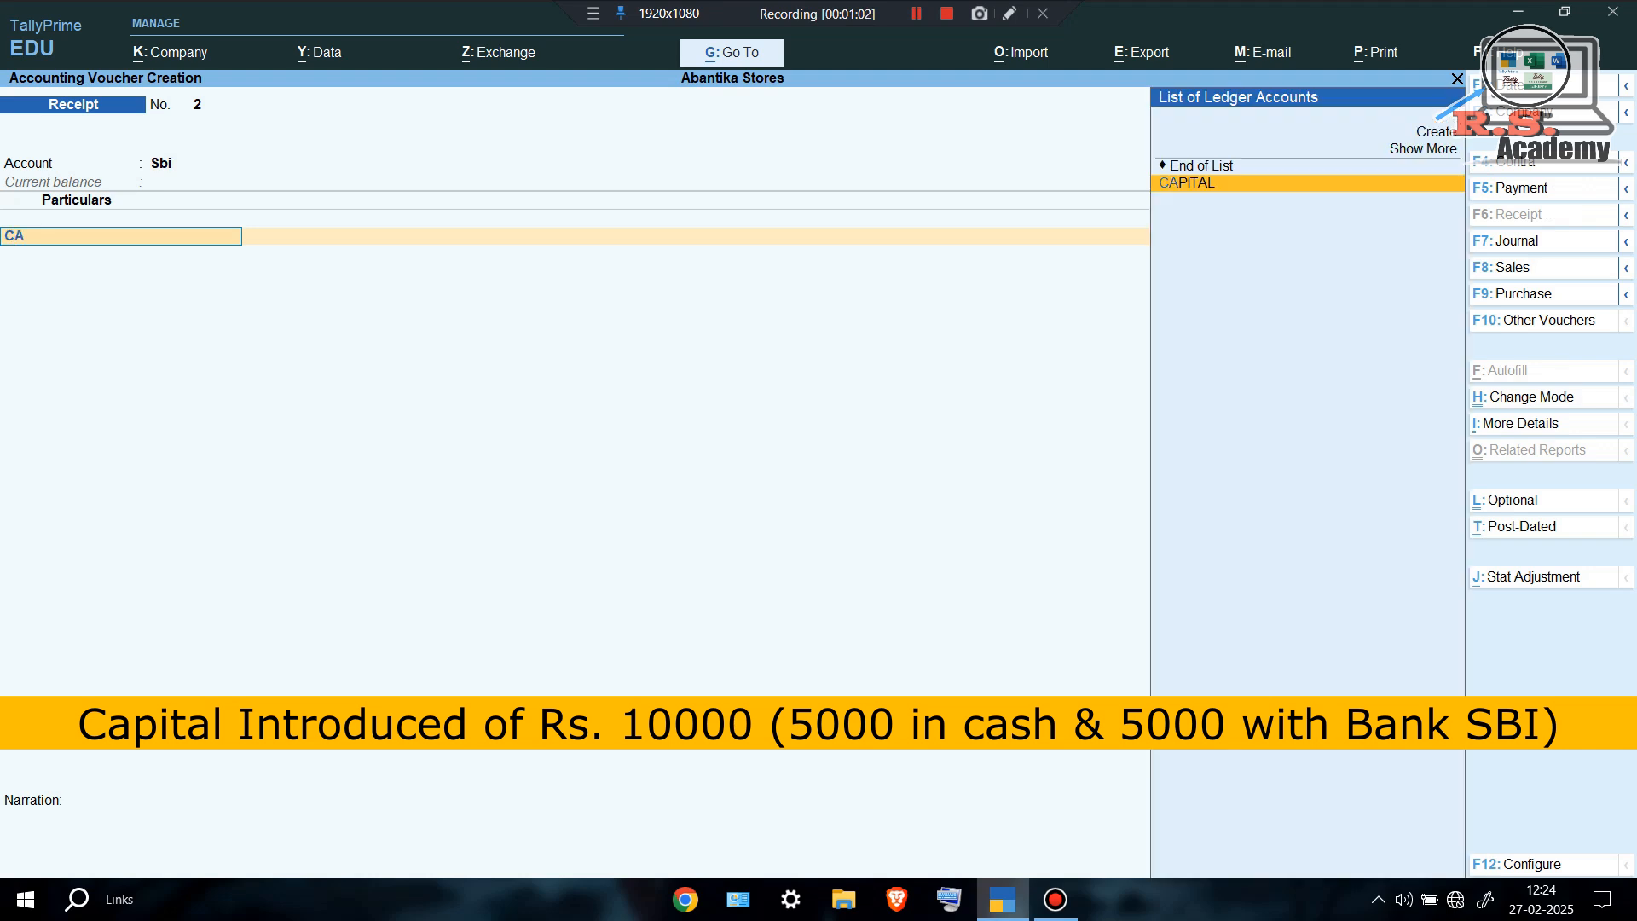
key("Return")
type("5000")
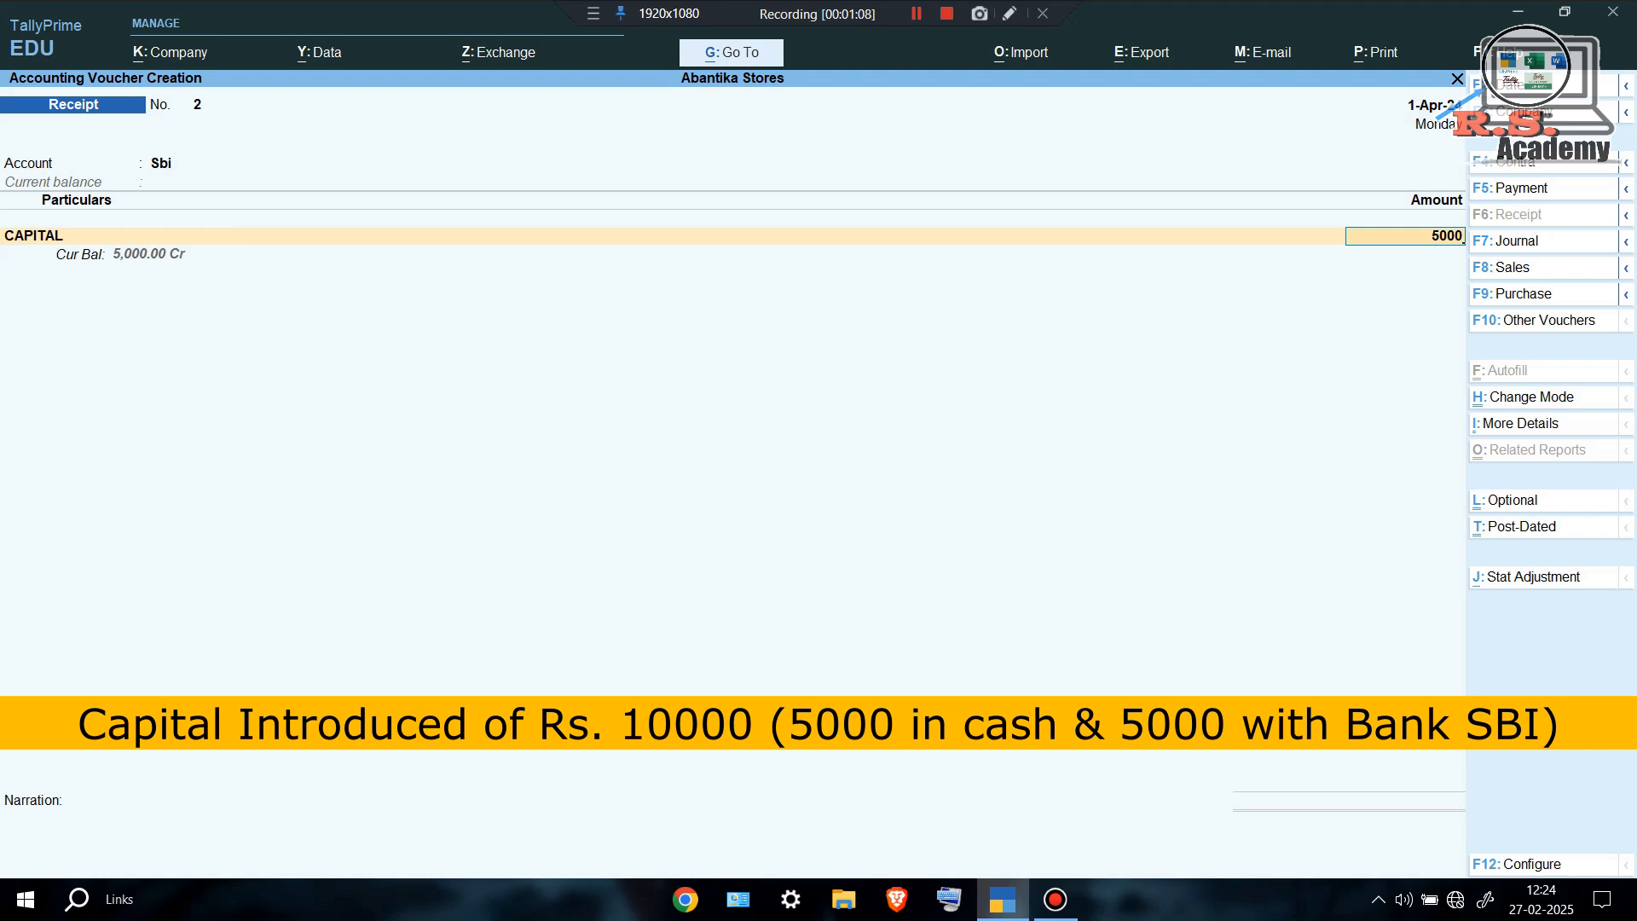
key("Return")
key("Return")
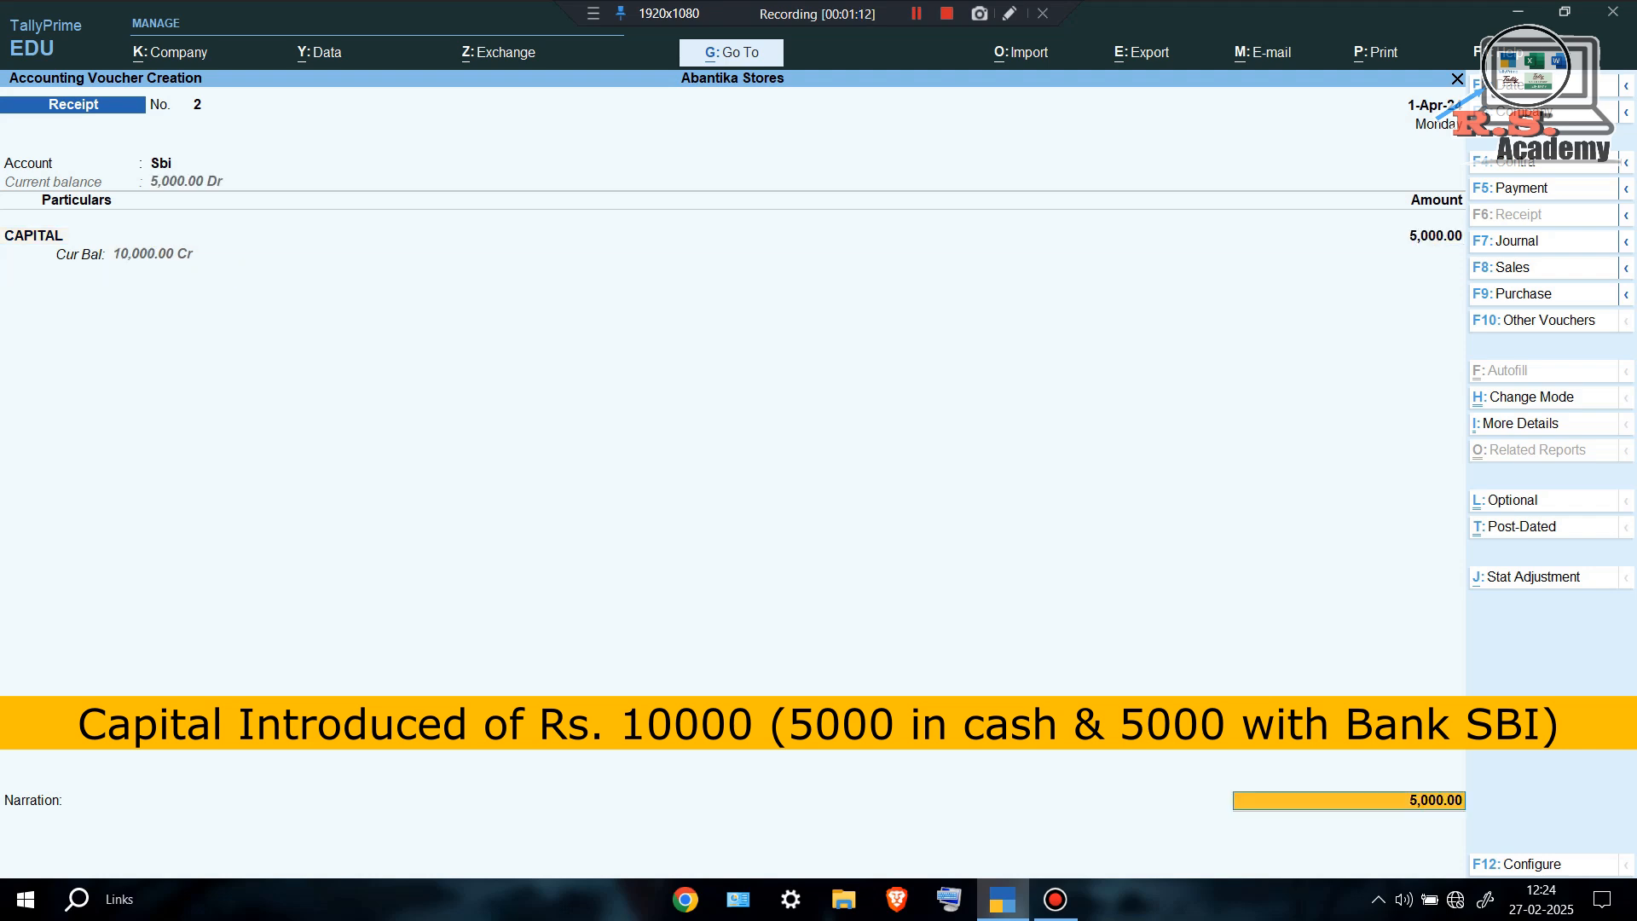
key("Return")
key("ctrl+a")
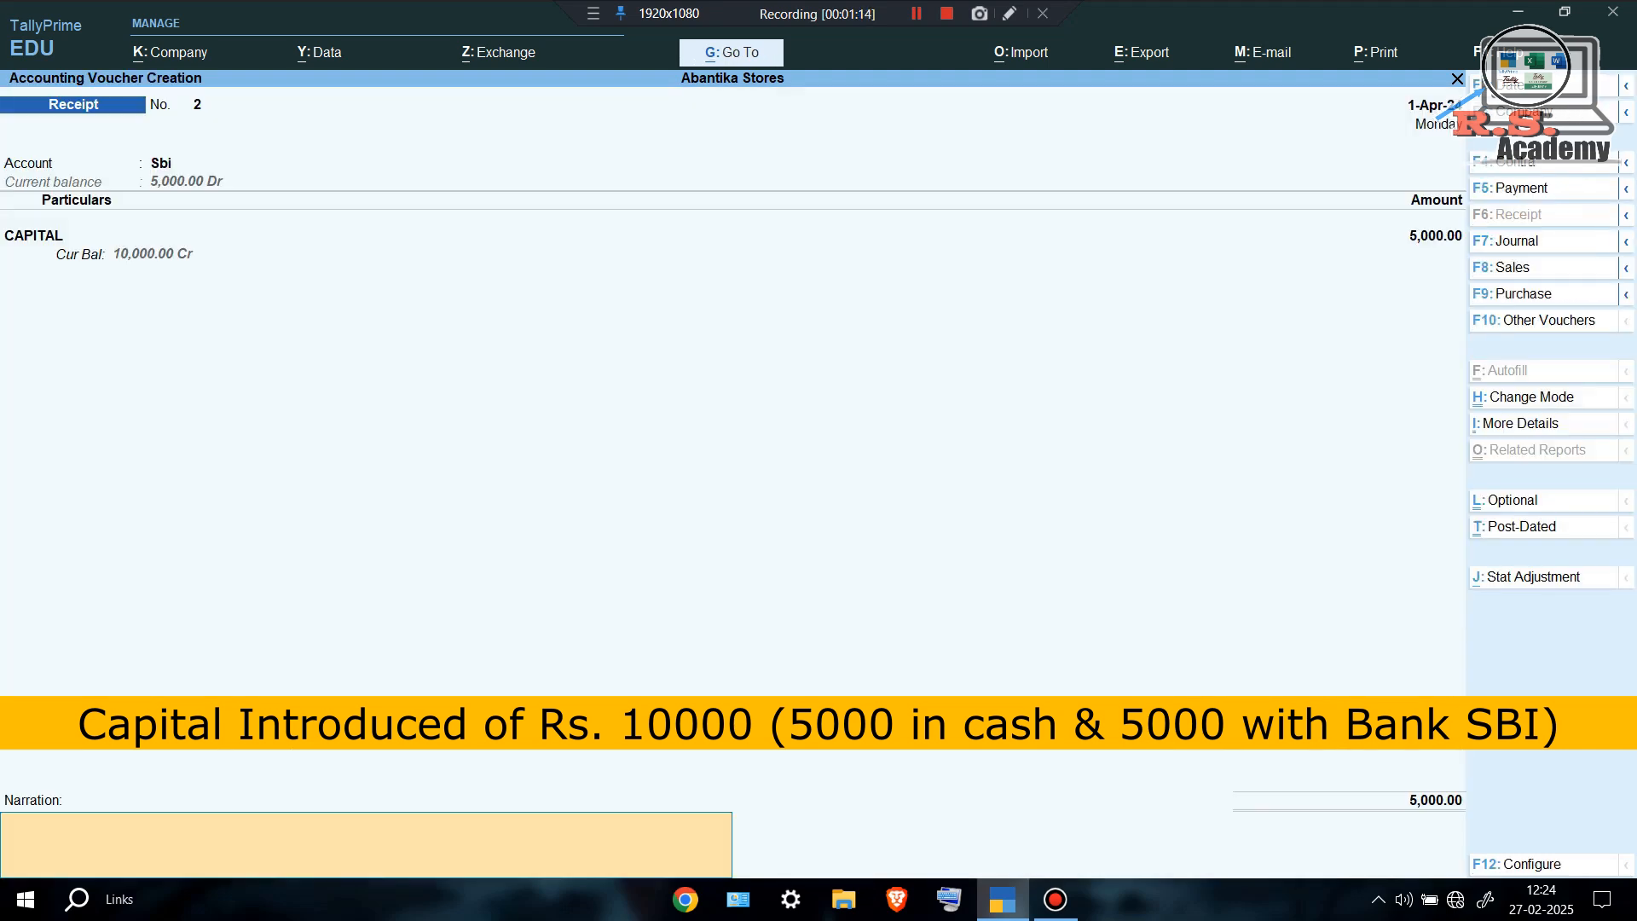
Save the capital receipt and start a Purchase voucher with supplier invoice 1354/24-25.
key("Return")
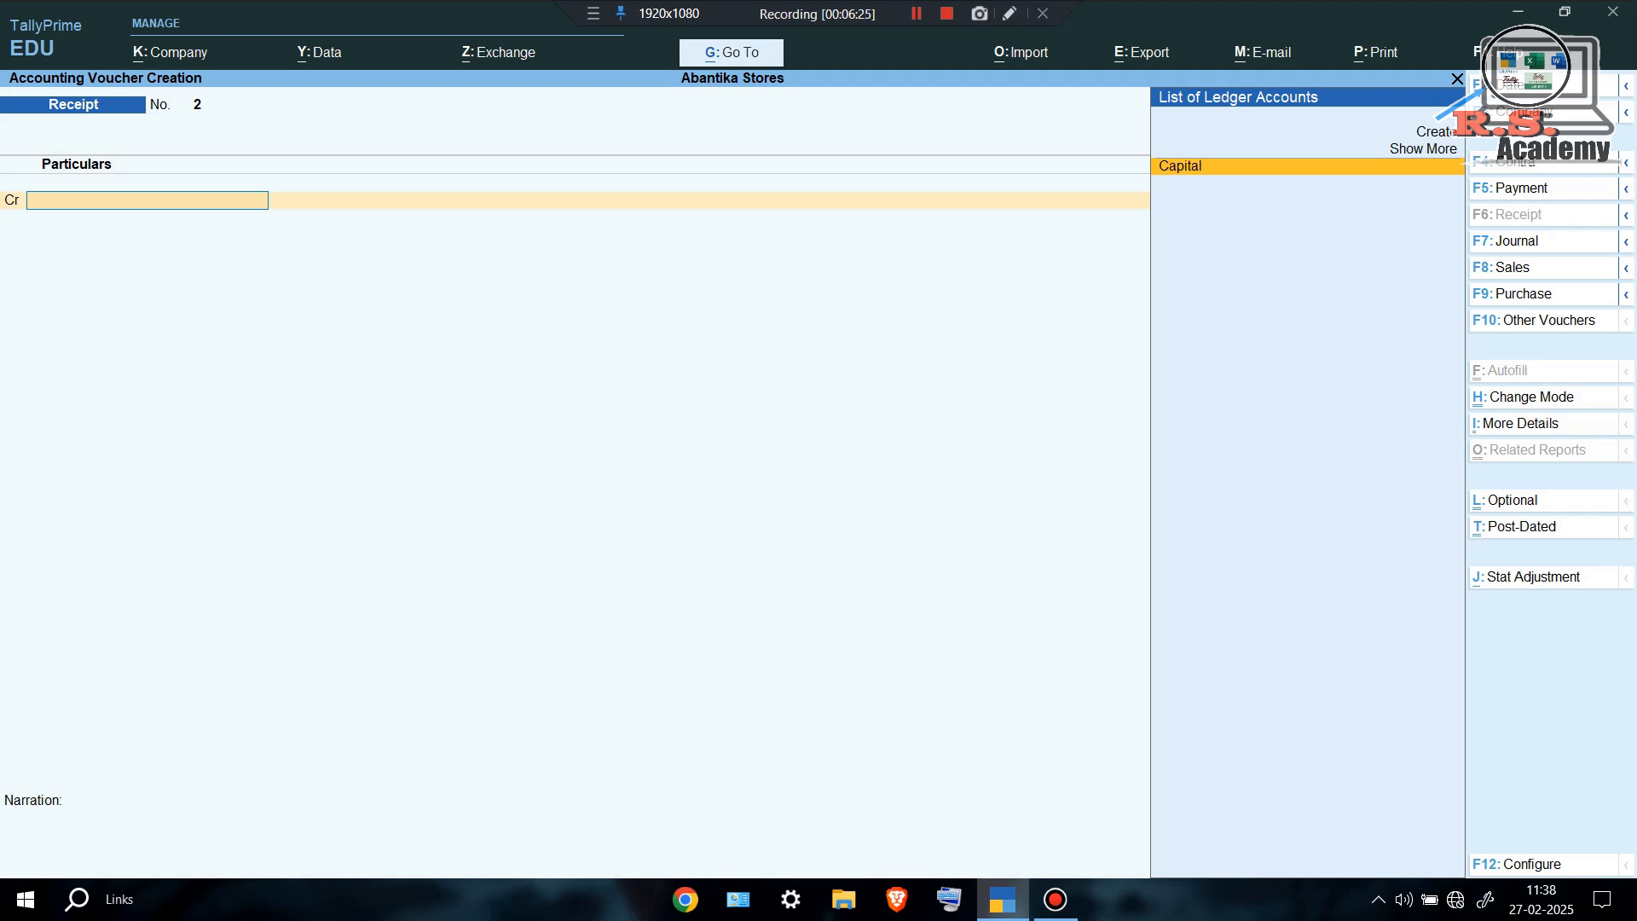
key("F9")
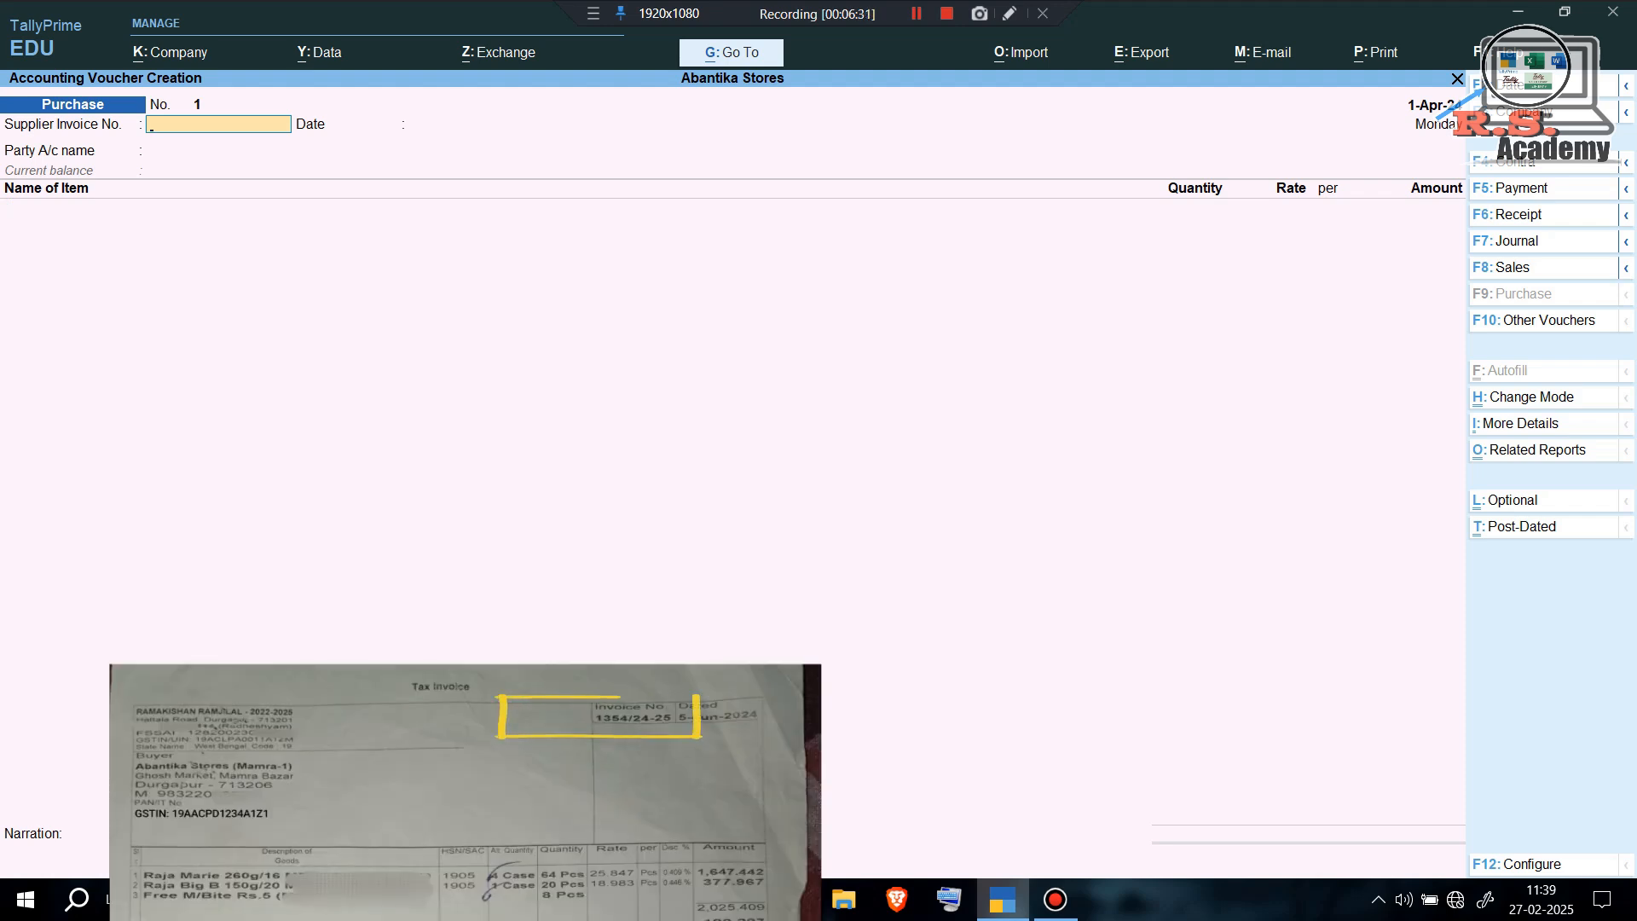
type("1354/")
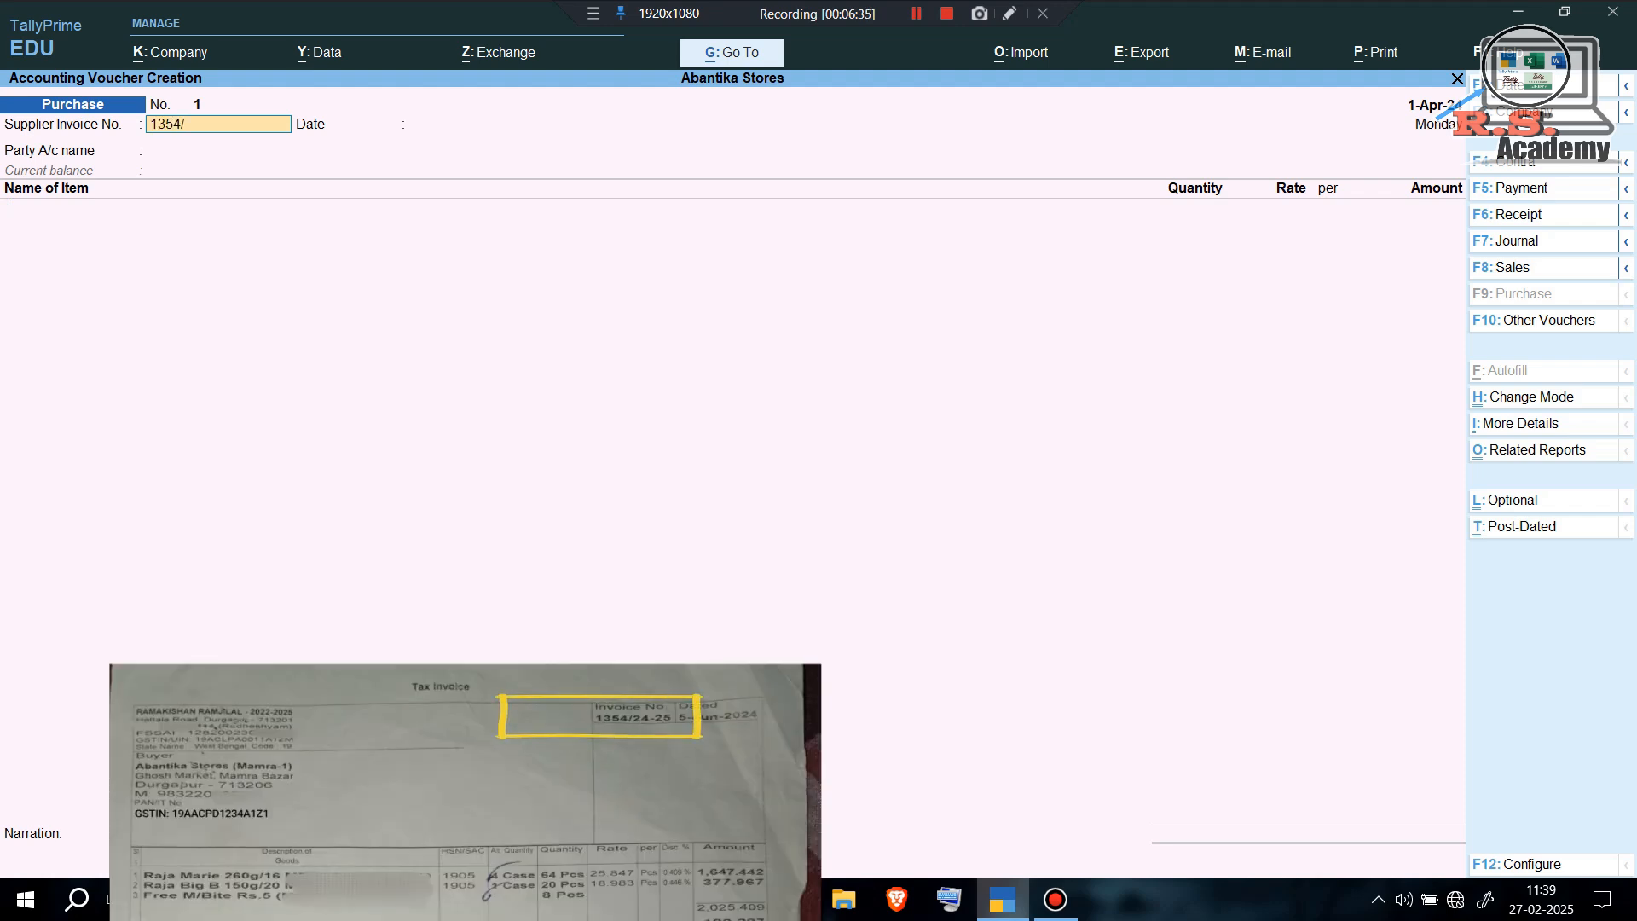
type("24-256")
key("BackSpace")
key("Return")
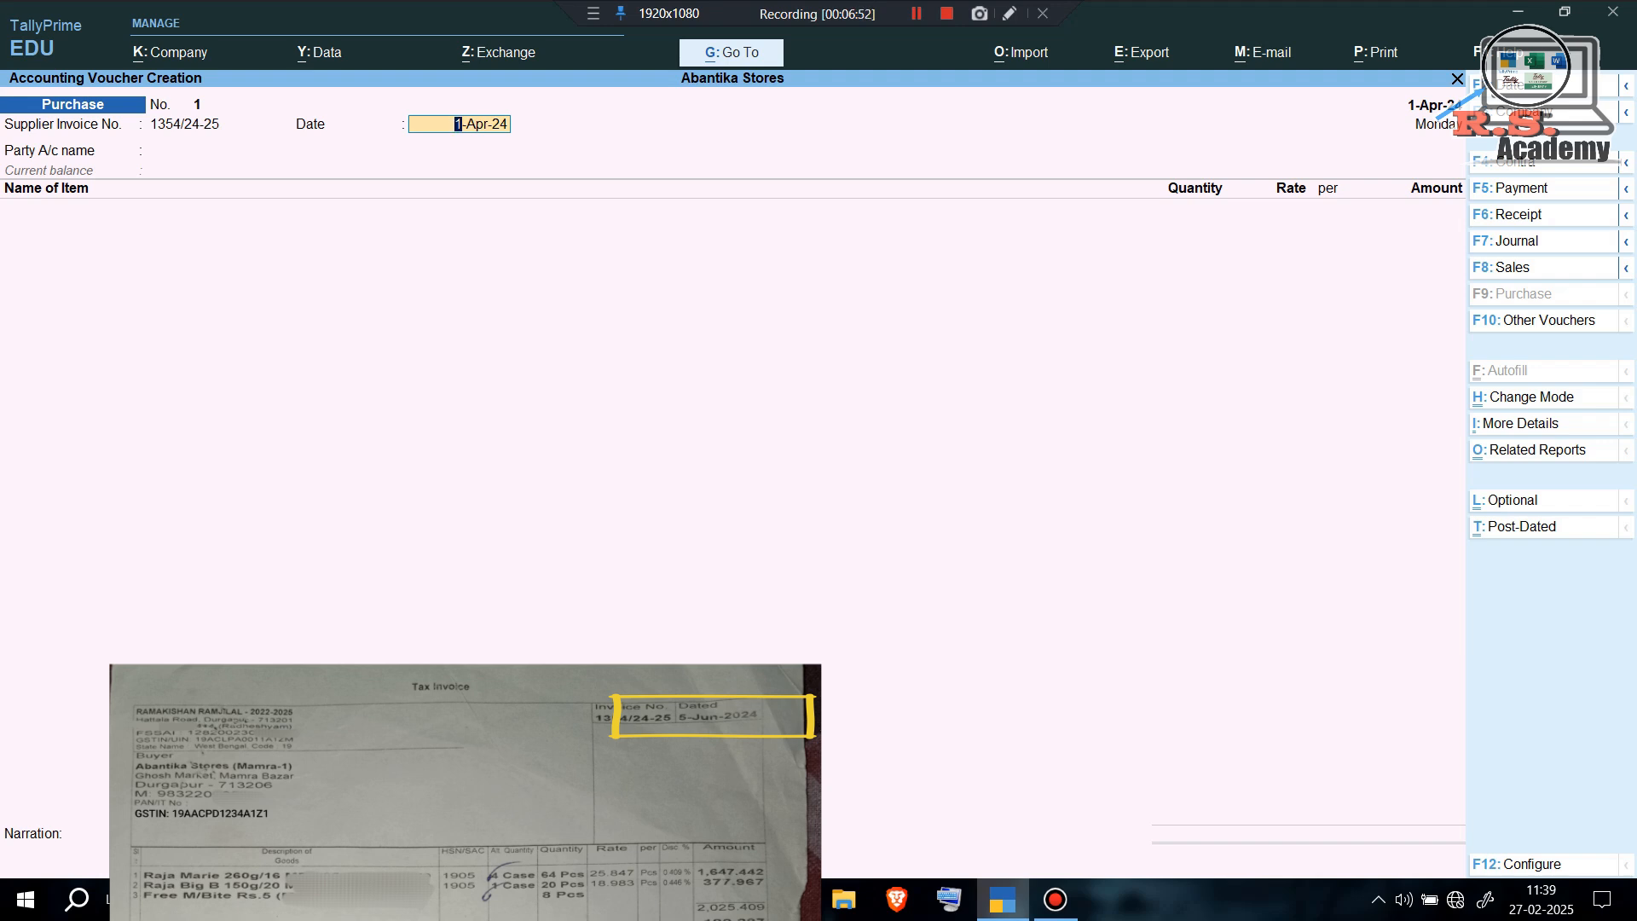
Set the purchase voucher date to 1-4 and start creating a new party ledger.
key("F2")
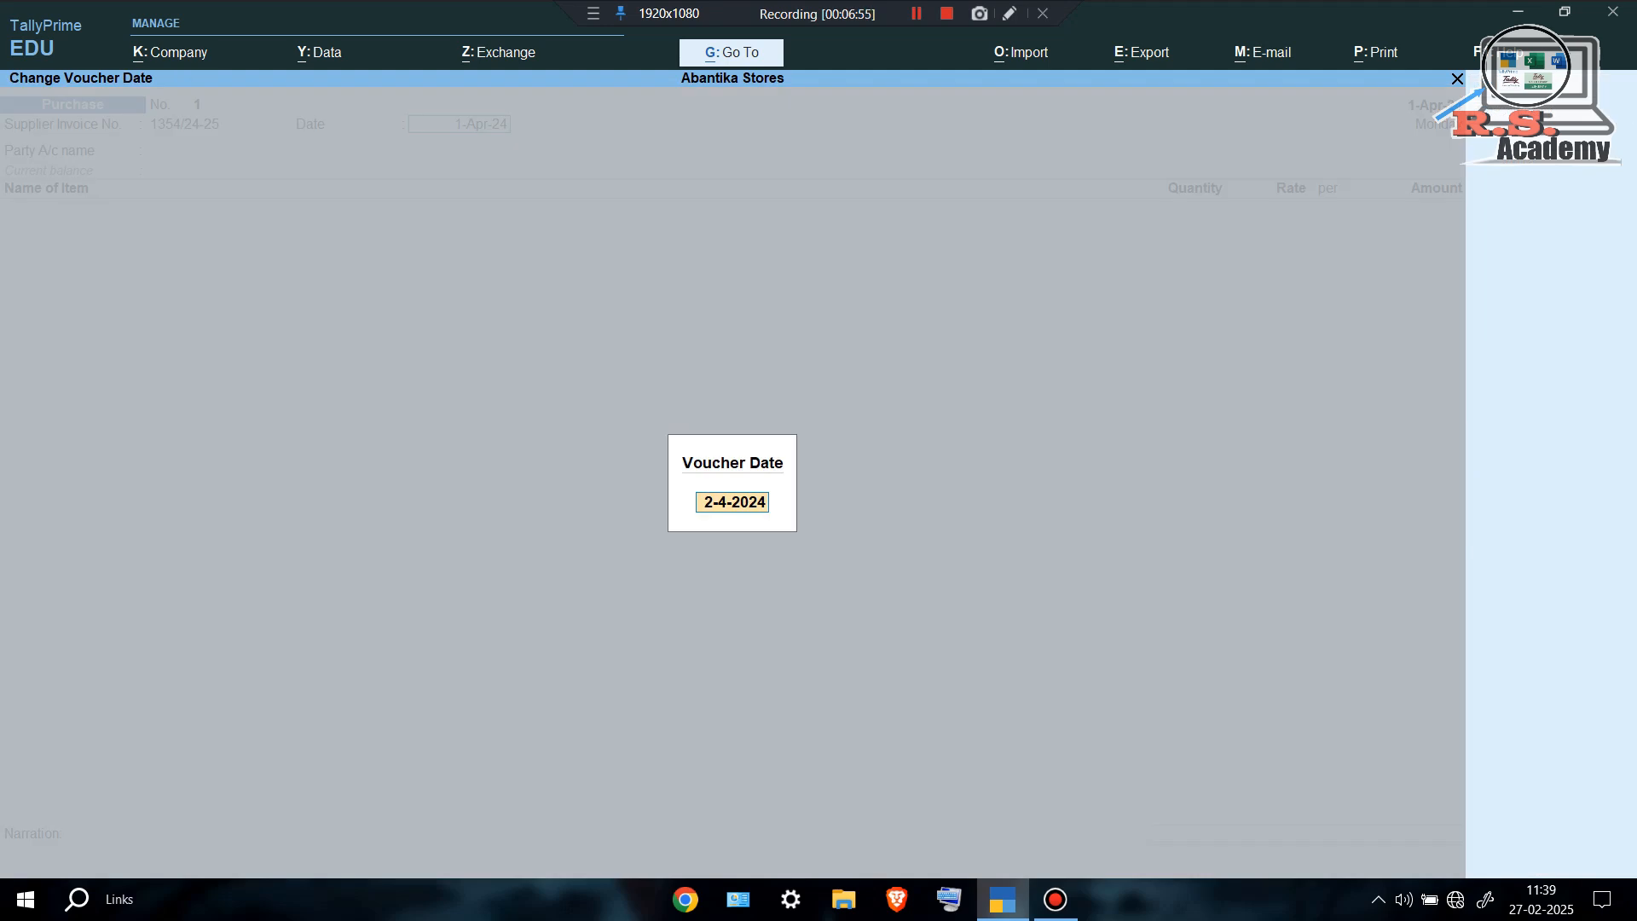
type("1-4")
key("Return")
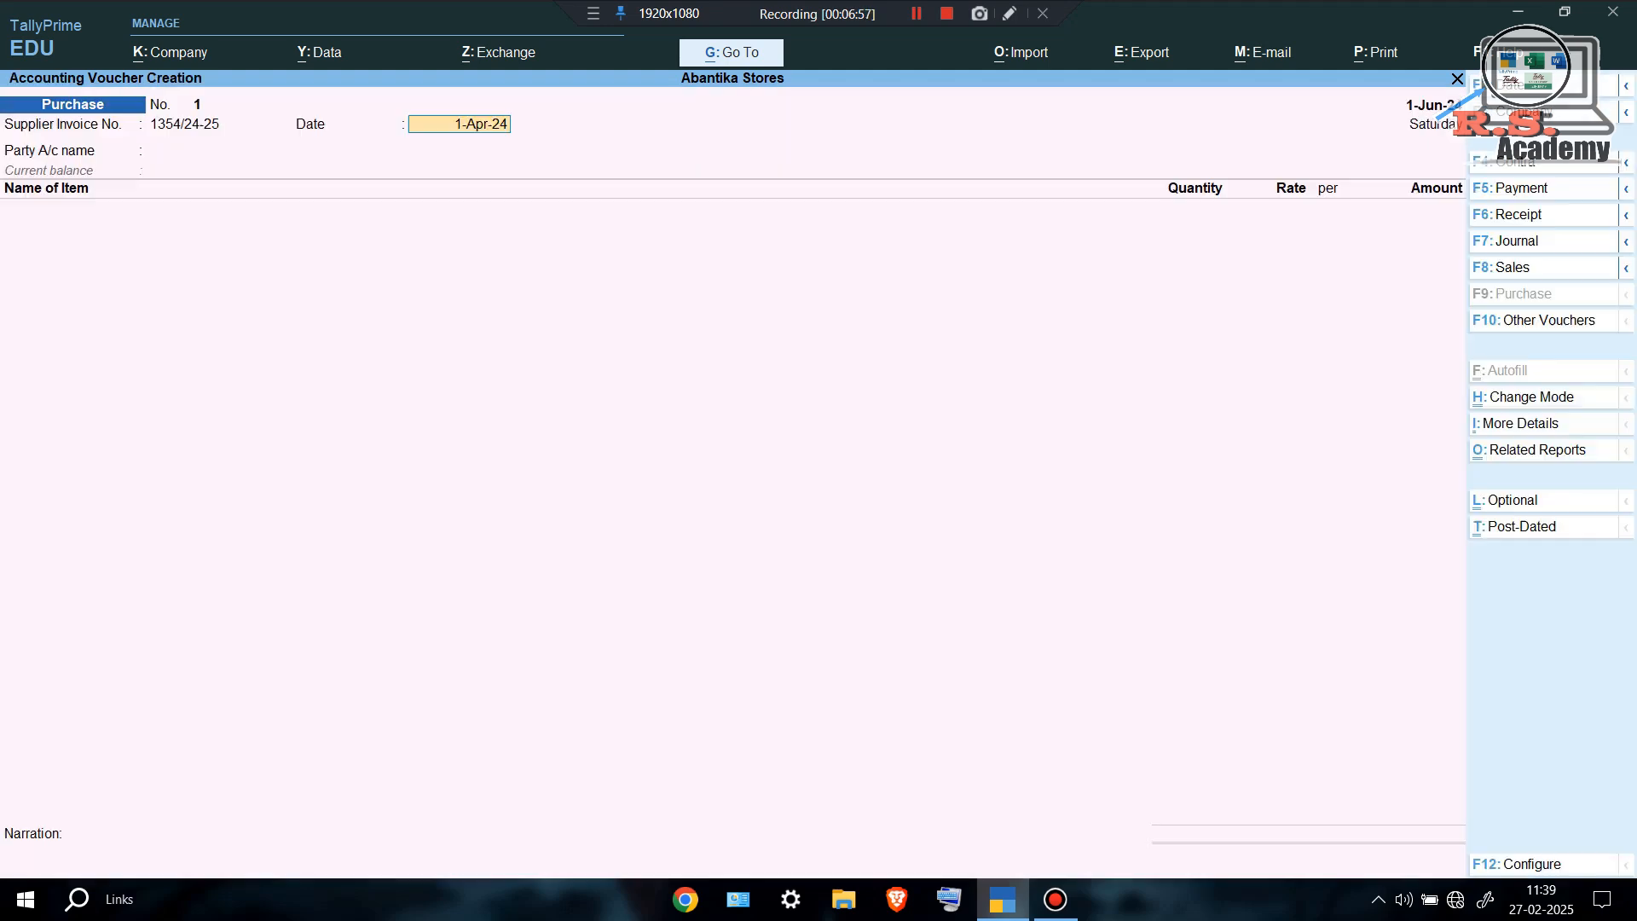
key("Return")
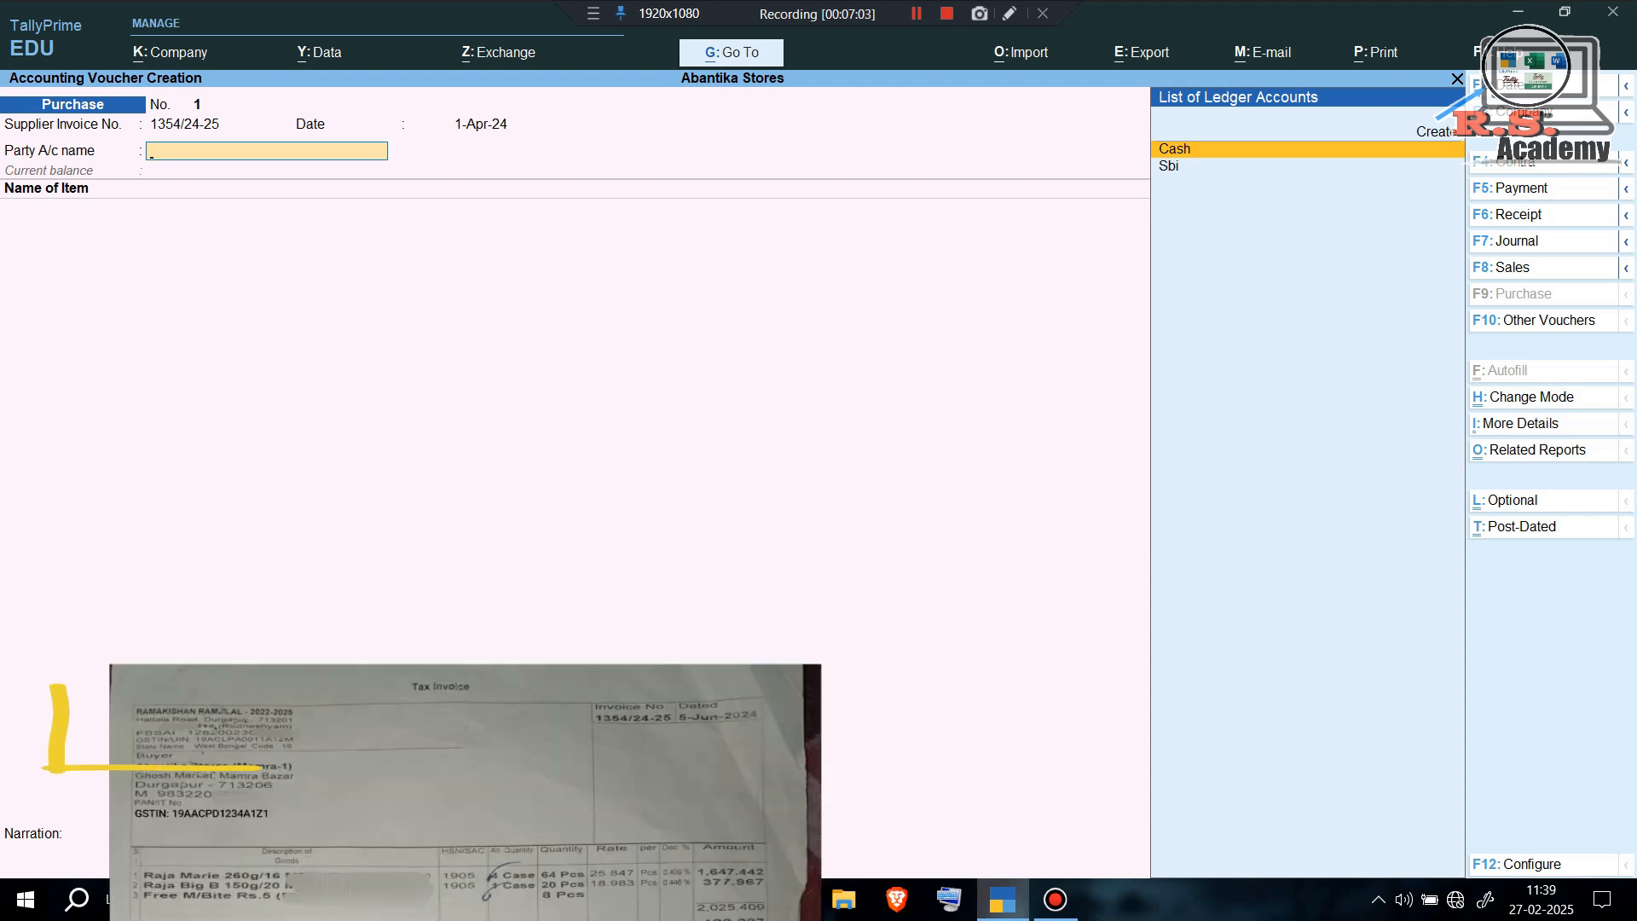
key("alt")
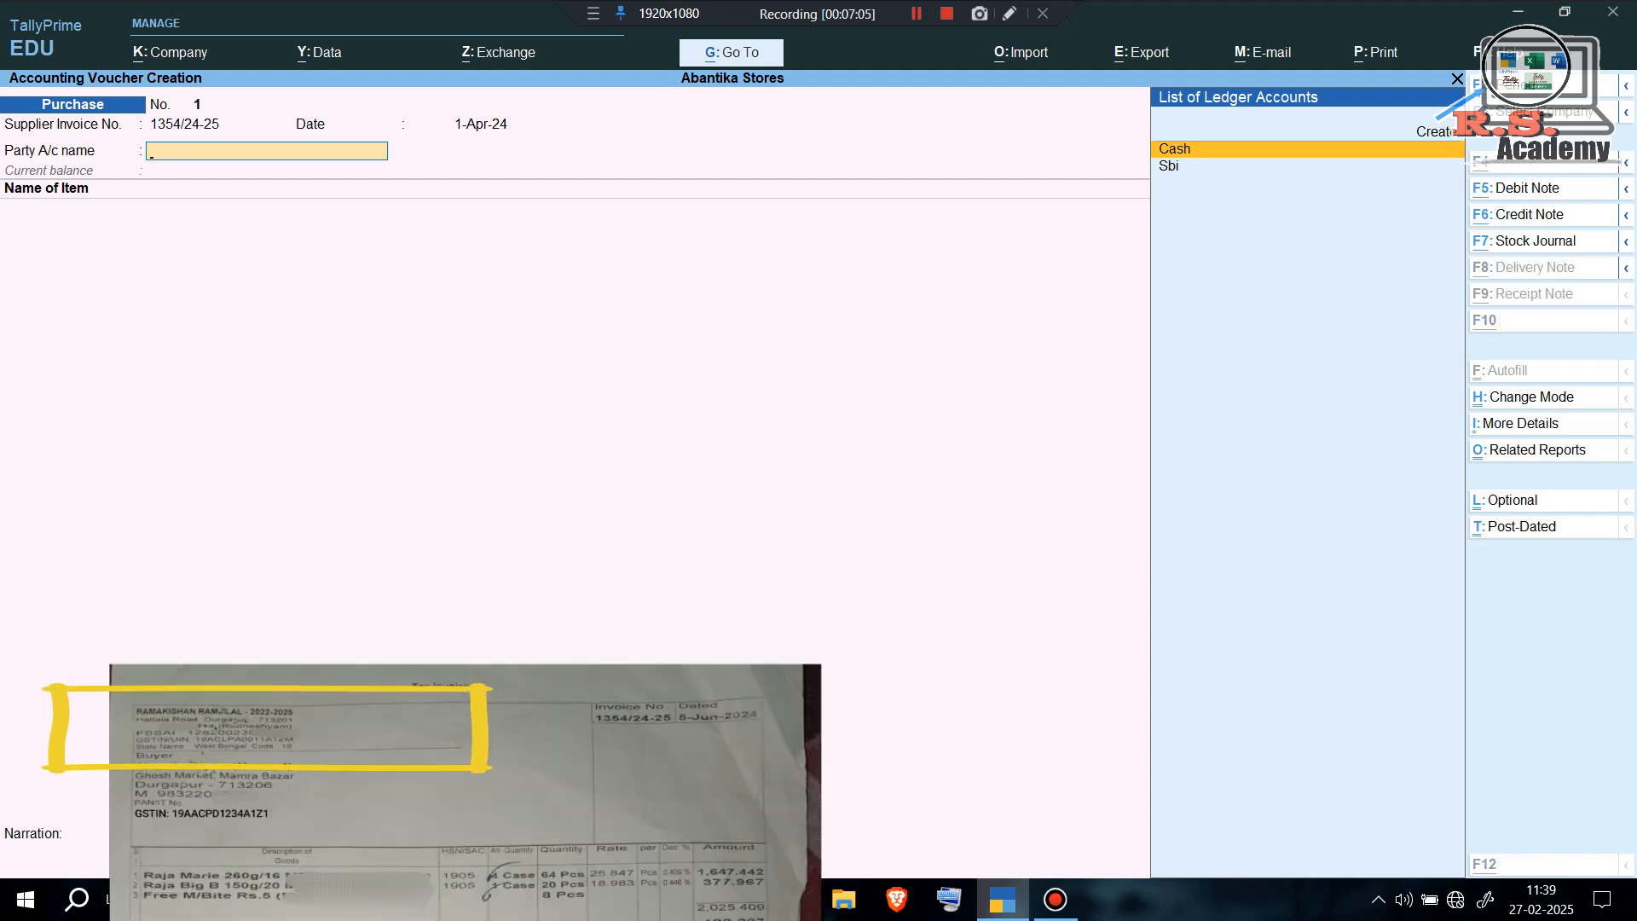
key("alt+c")
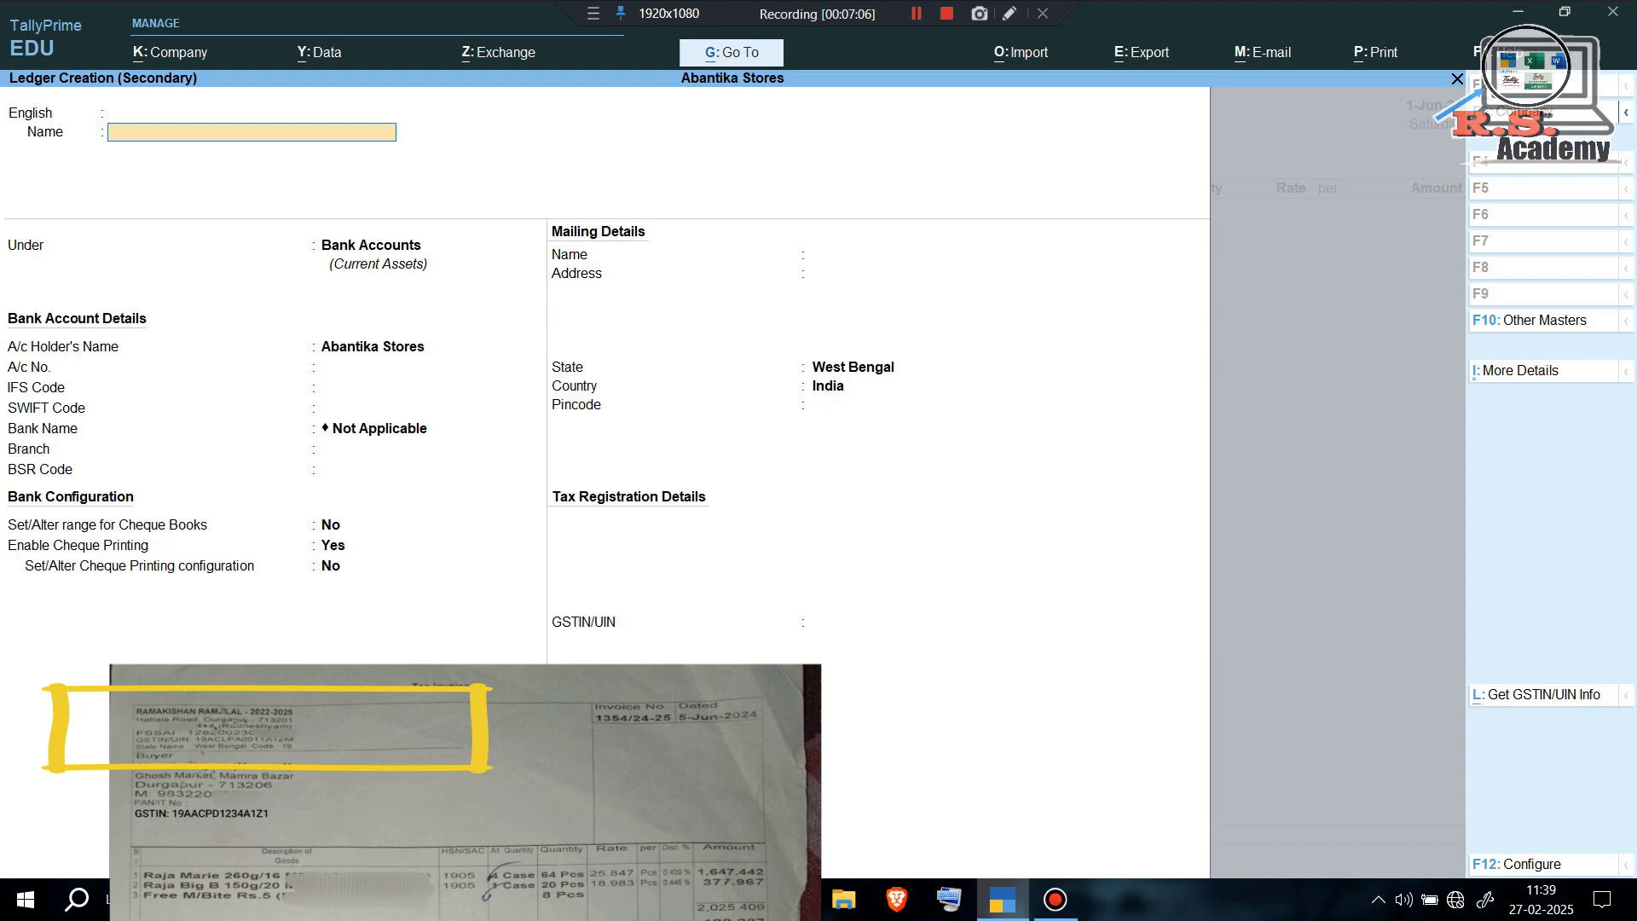
Enter the supplier's name and place the ledger under Sundry Creditors.
key("Return")
key("Return")
key("Return")
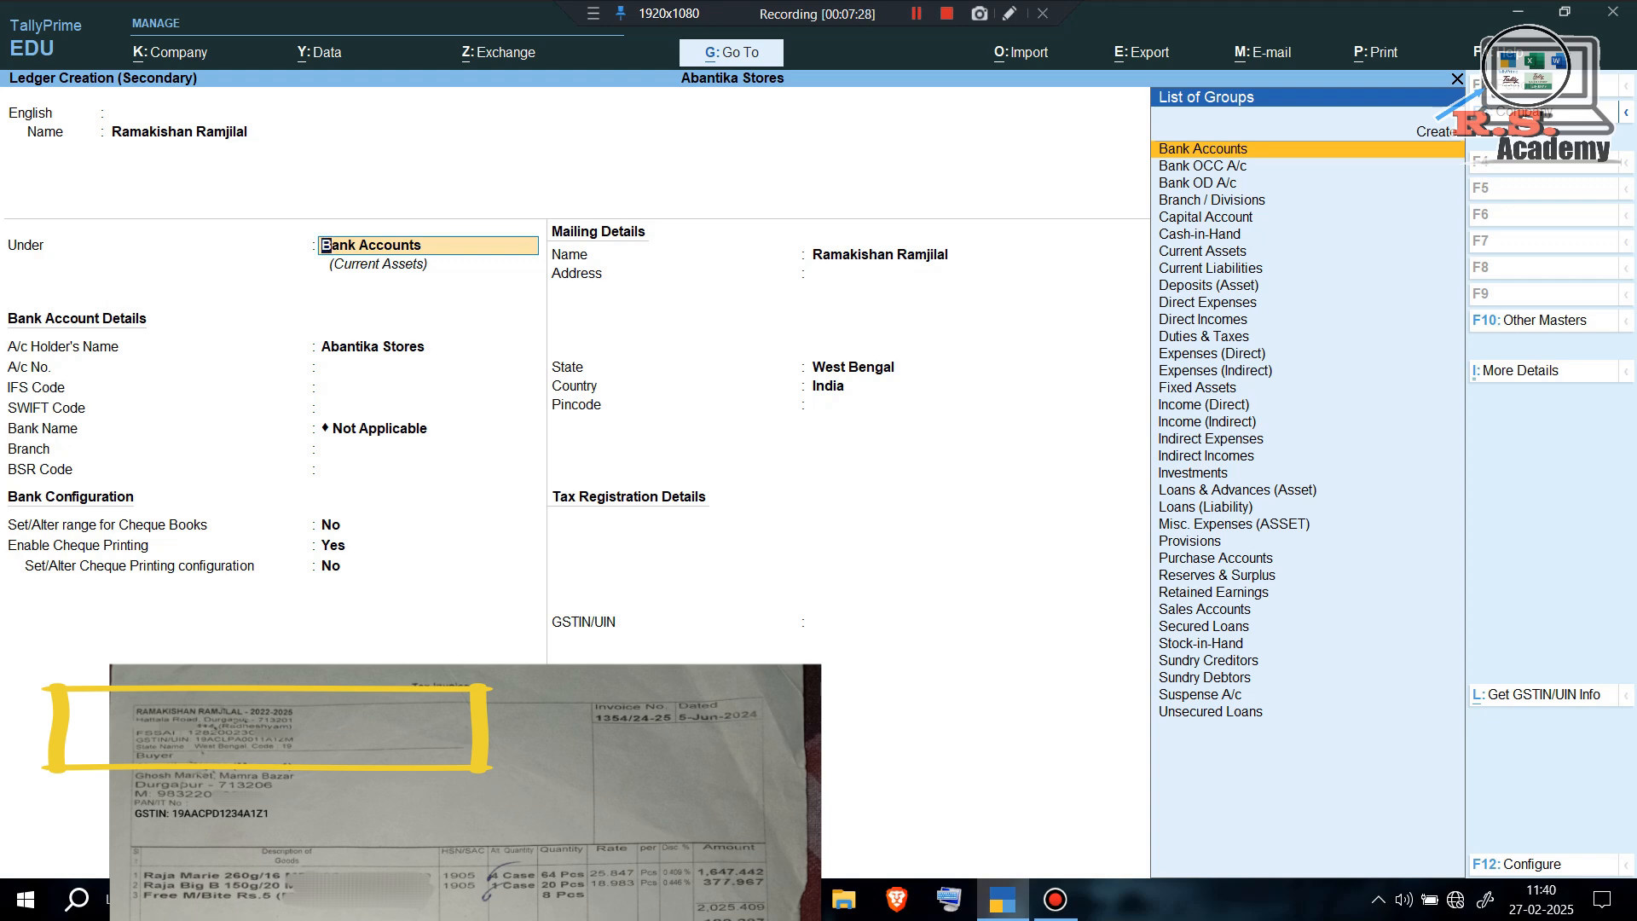
type("Su")
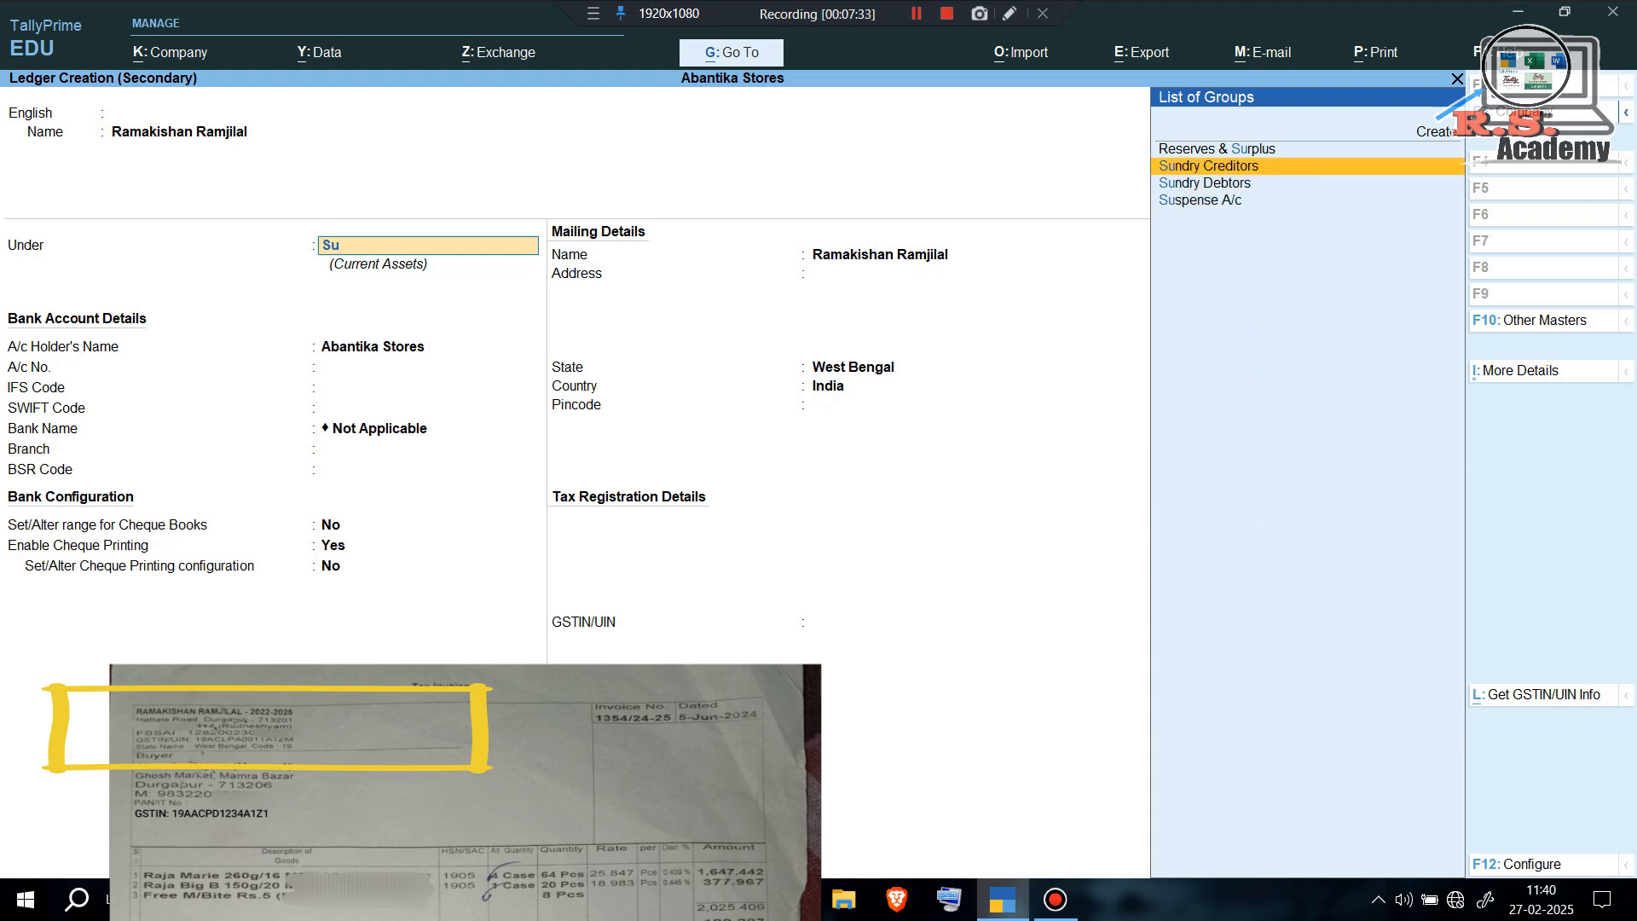
key("Return")
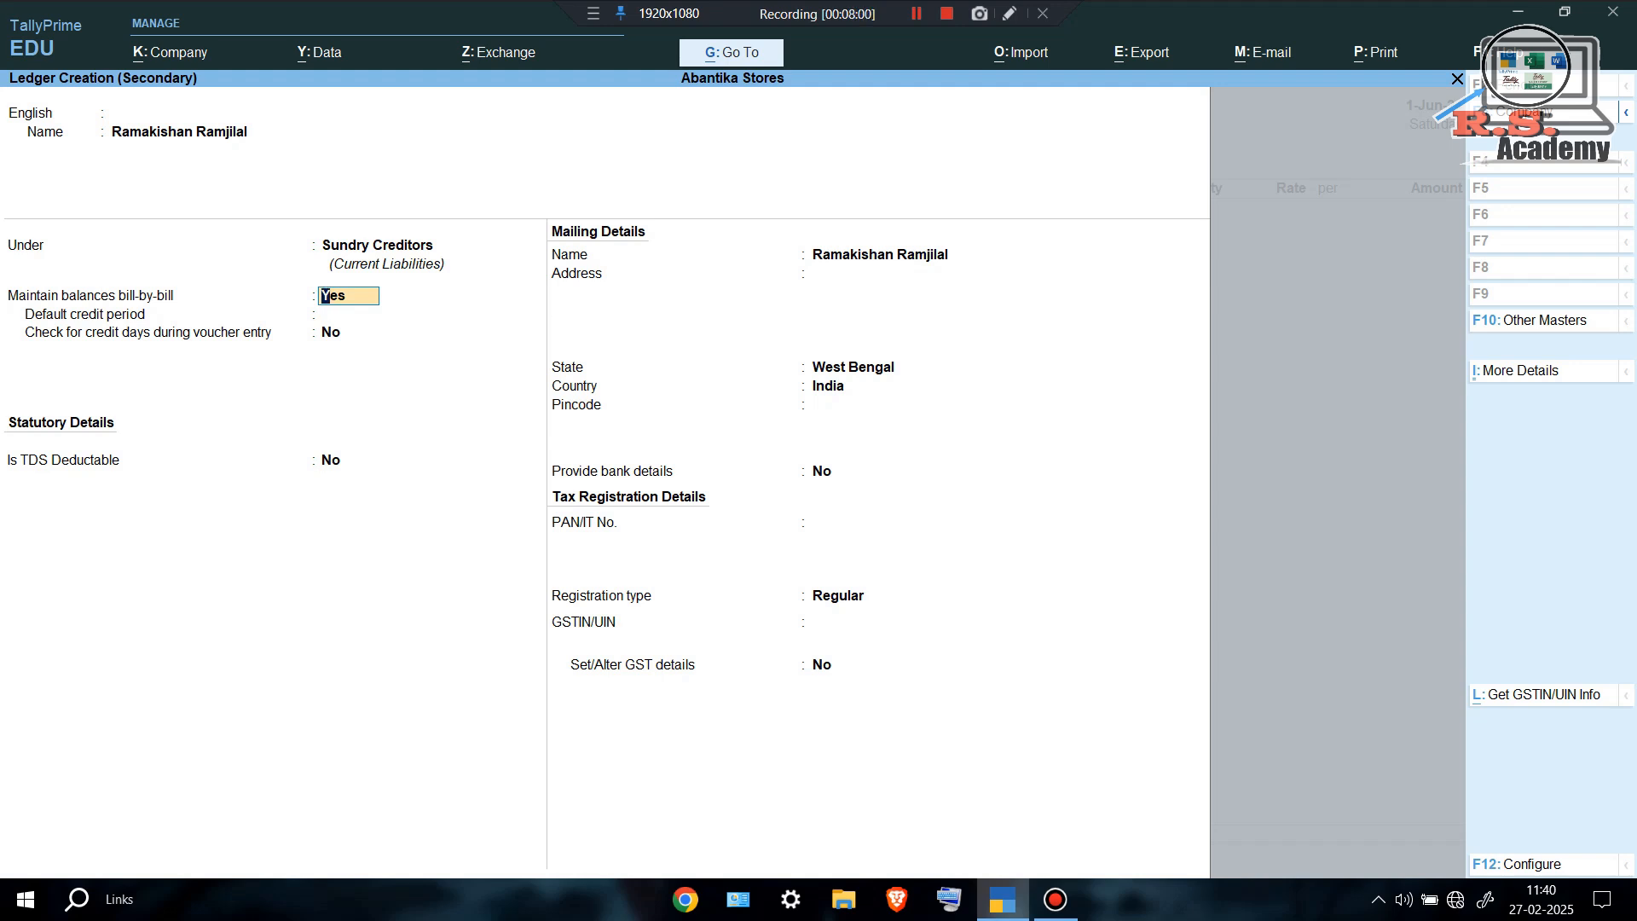
Fill the supplier's address, West Bengal state, Regular GST registration and GSTIN, and save.
key("Return")
key("Return")
key("Return")
key("Return")
key("Return")
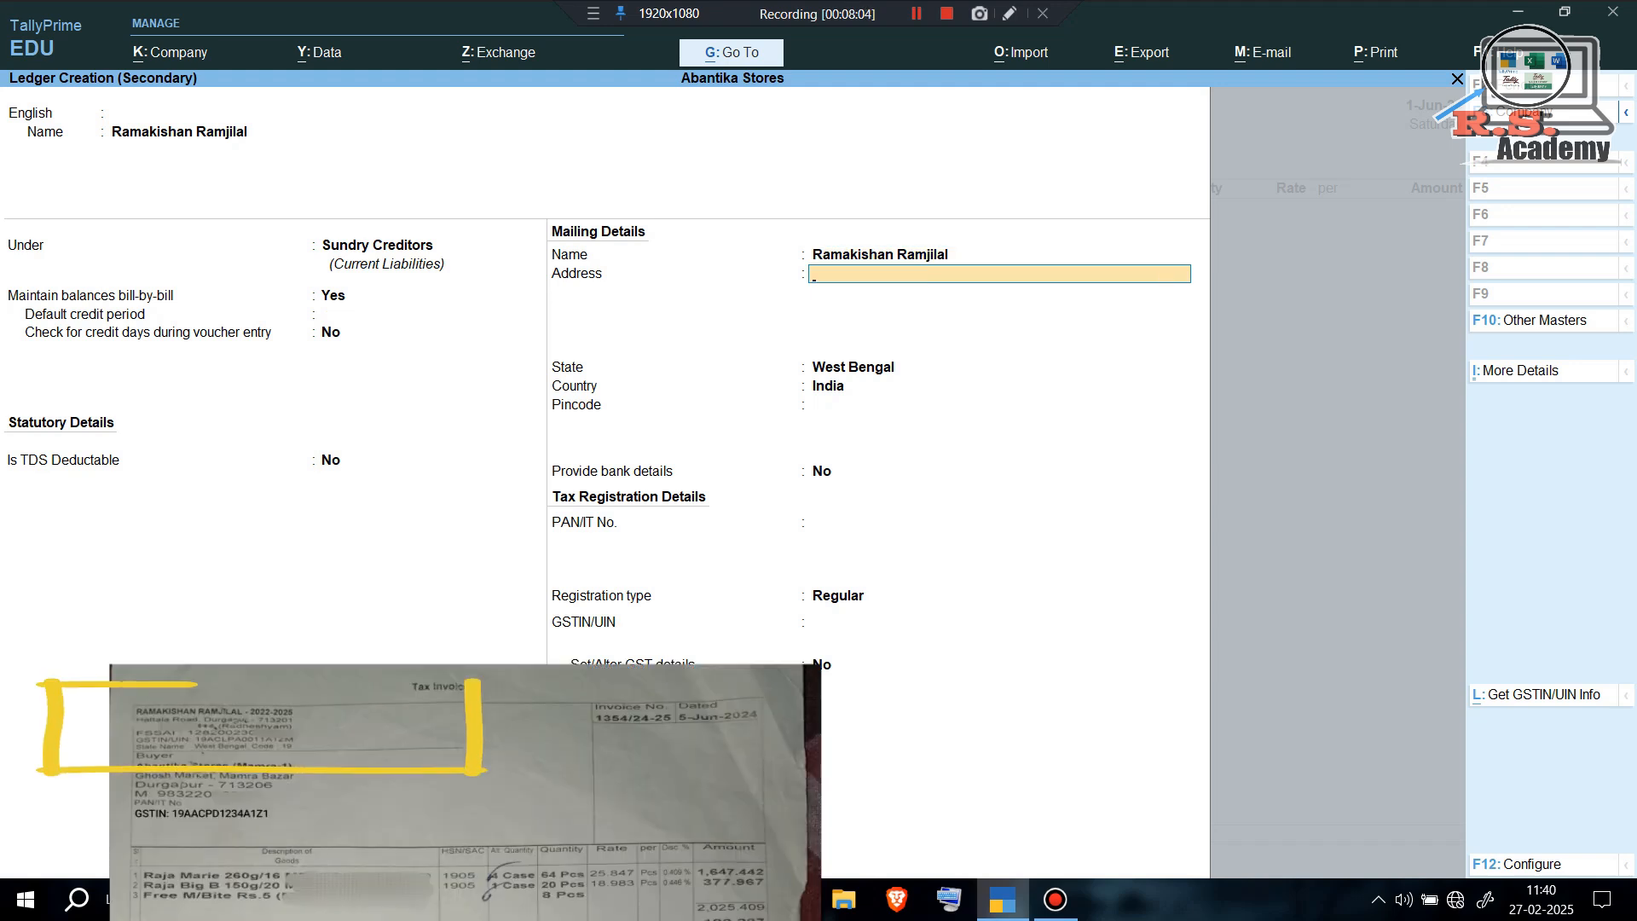
key("Return")
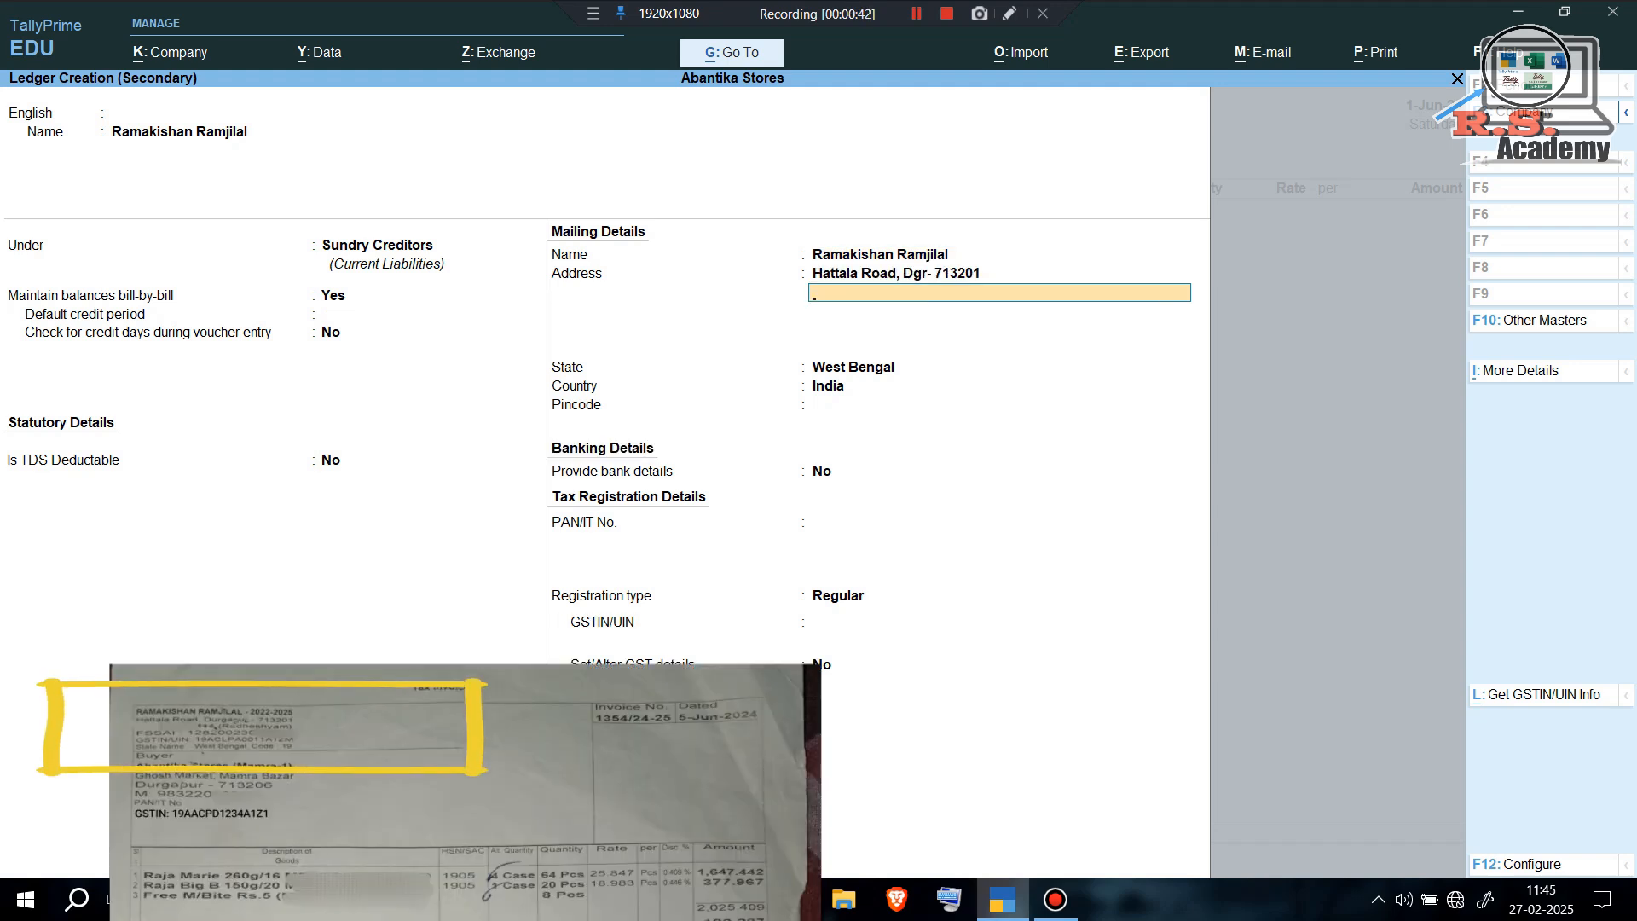
key("Return")
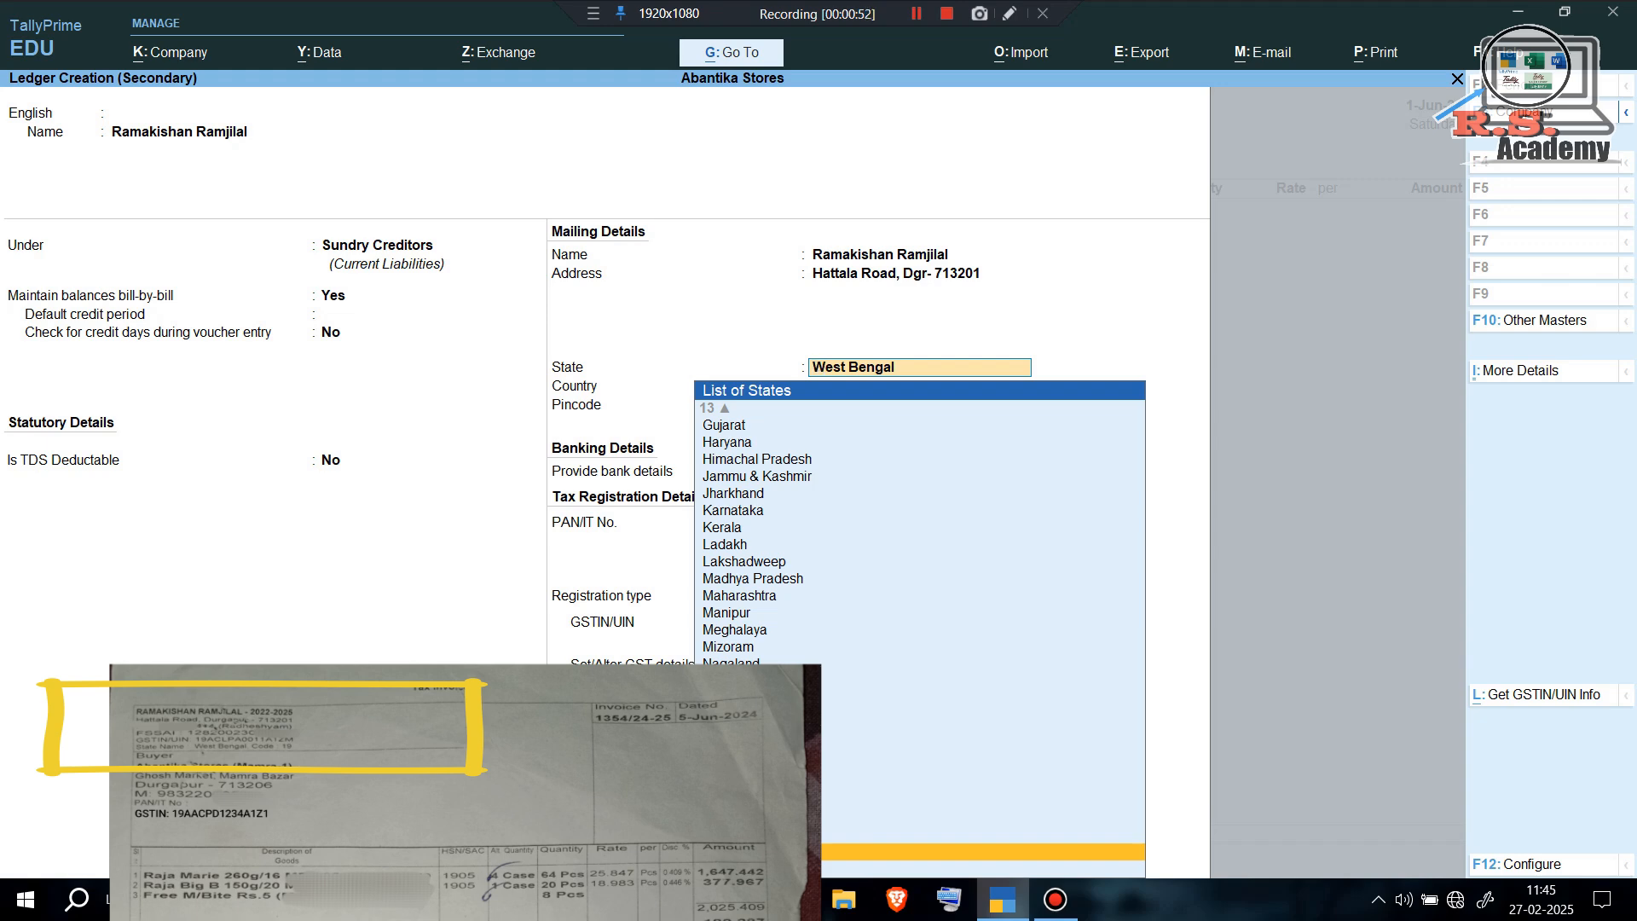
key("Return")
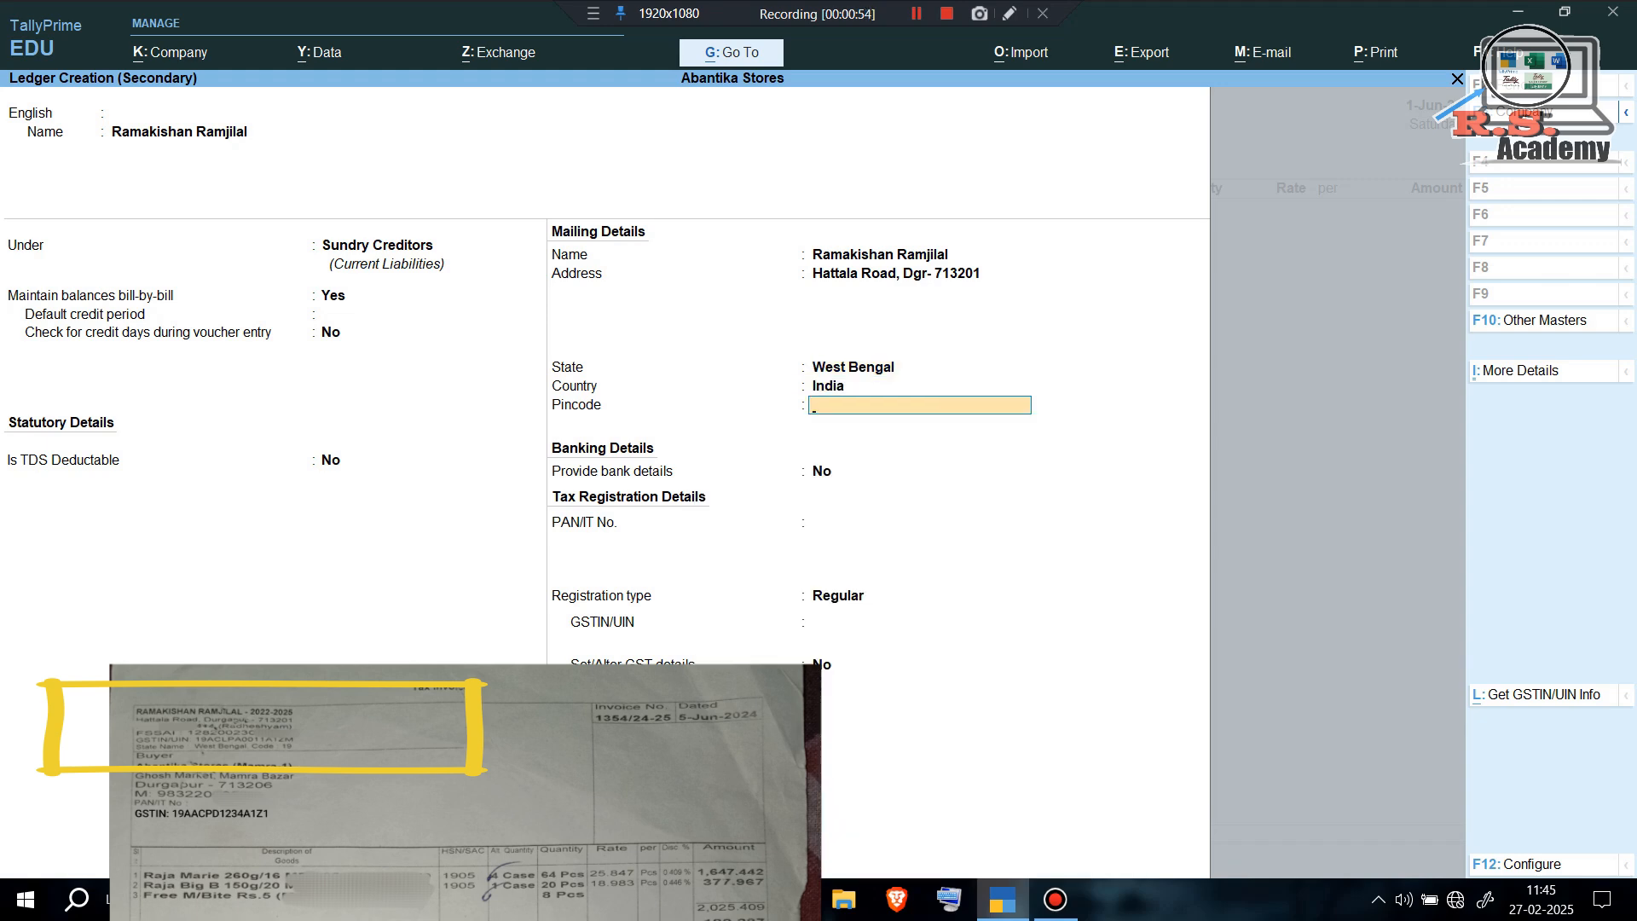
key("Return")
key("Return")
key("Return")
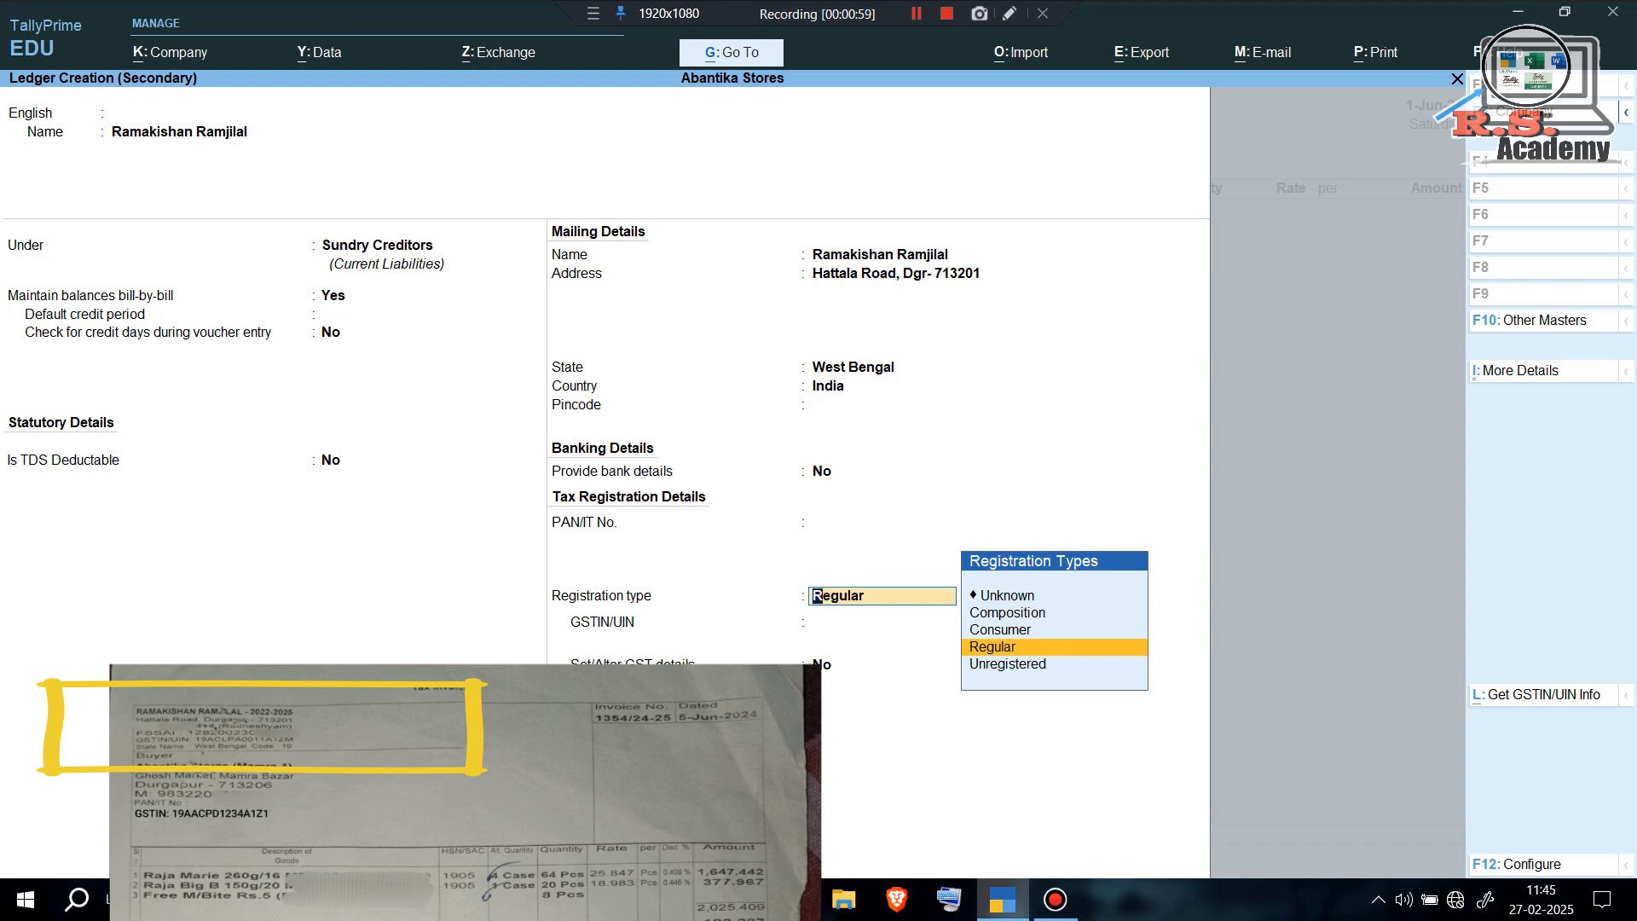
key("Return")
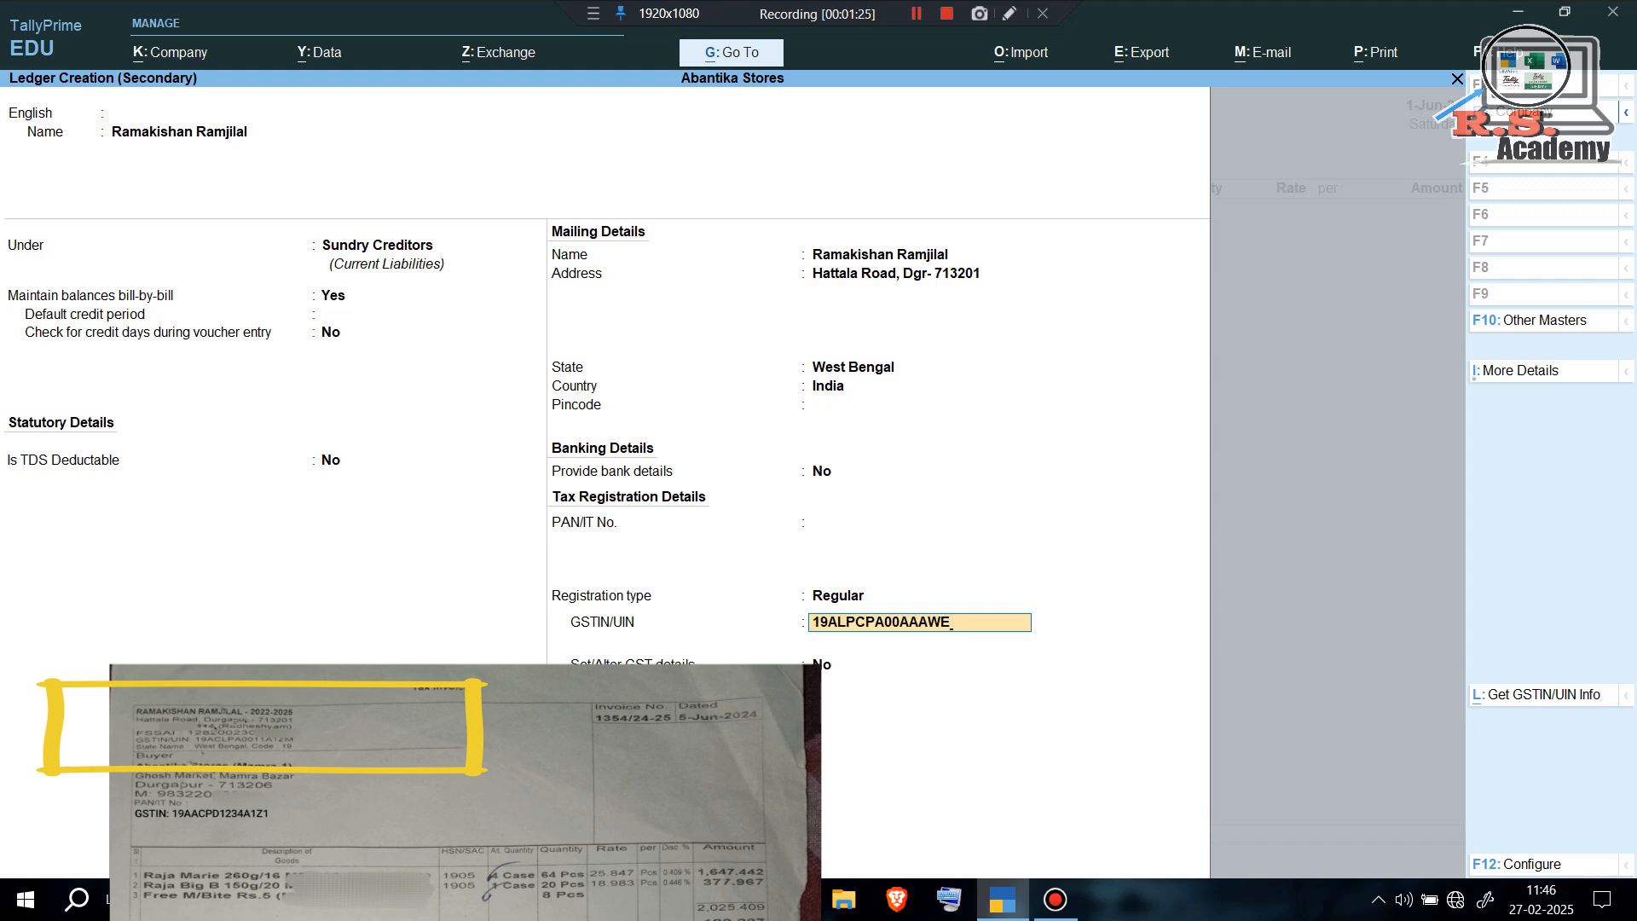
key("Return")
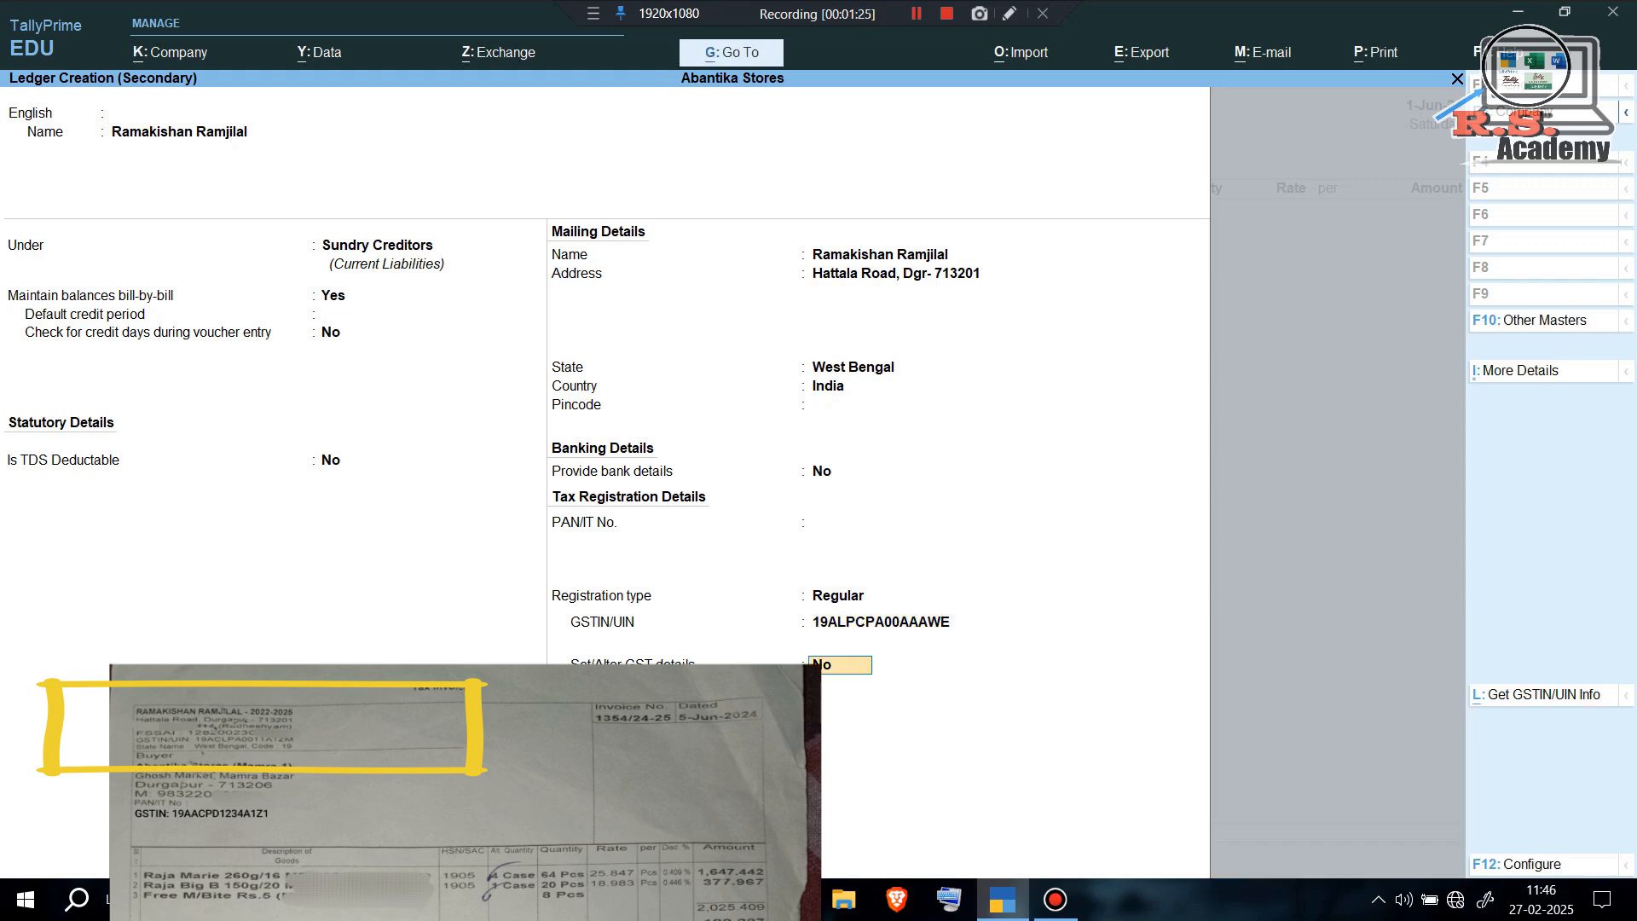
key("Return")
key("Return")
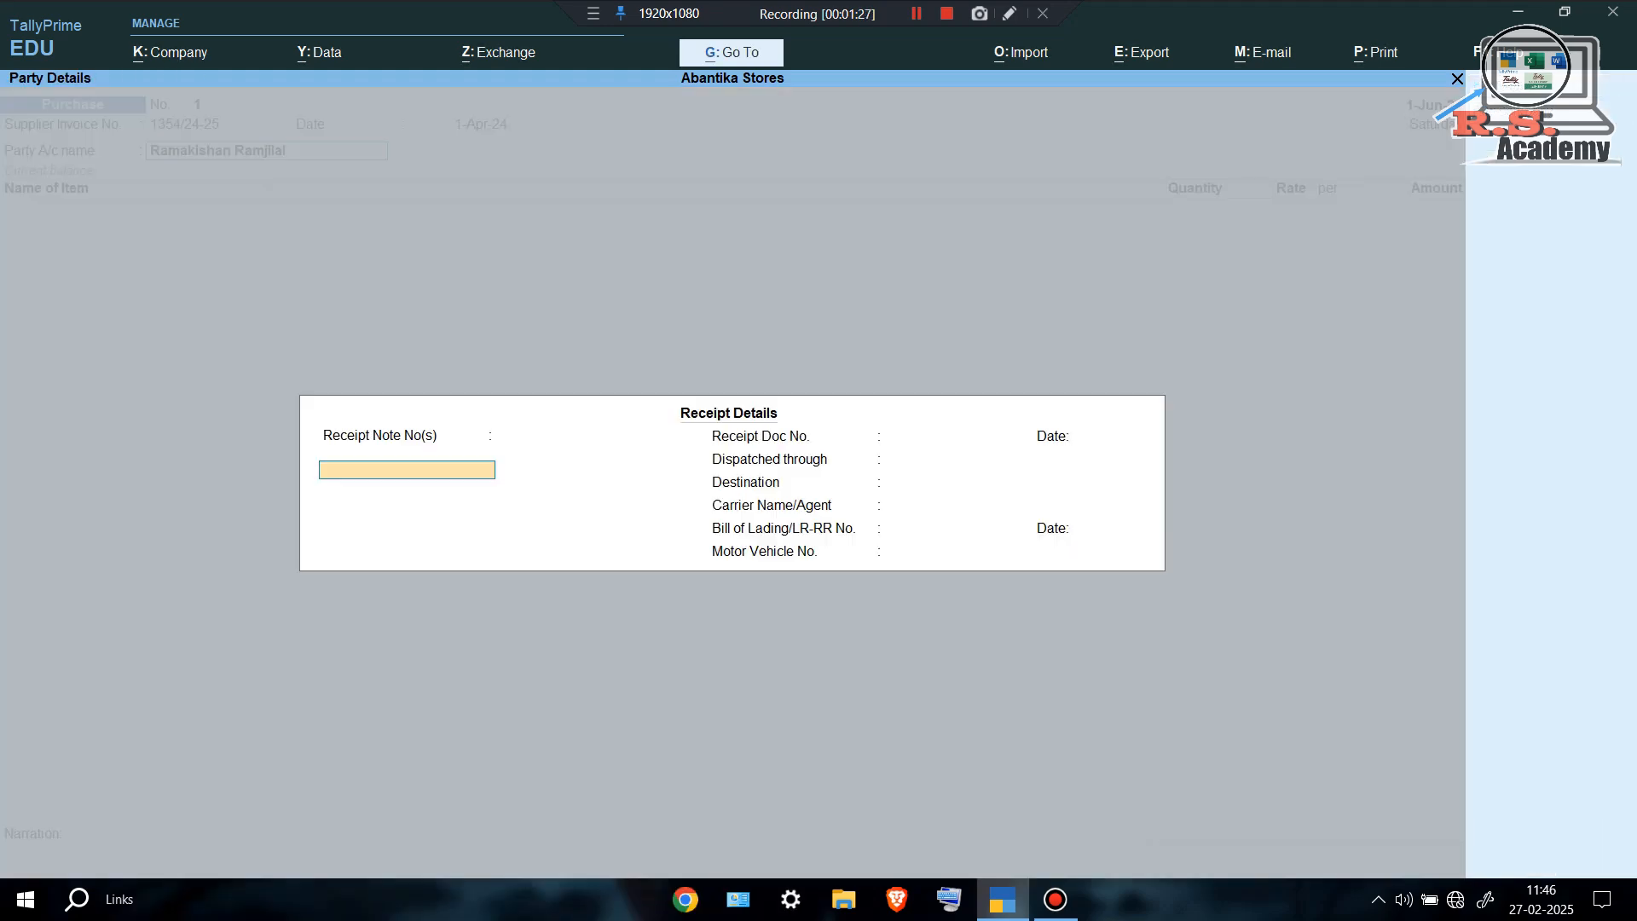
Accept the blank receipt details and the supplier's party details.
key("ctrl+a")
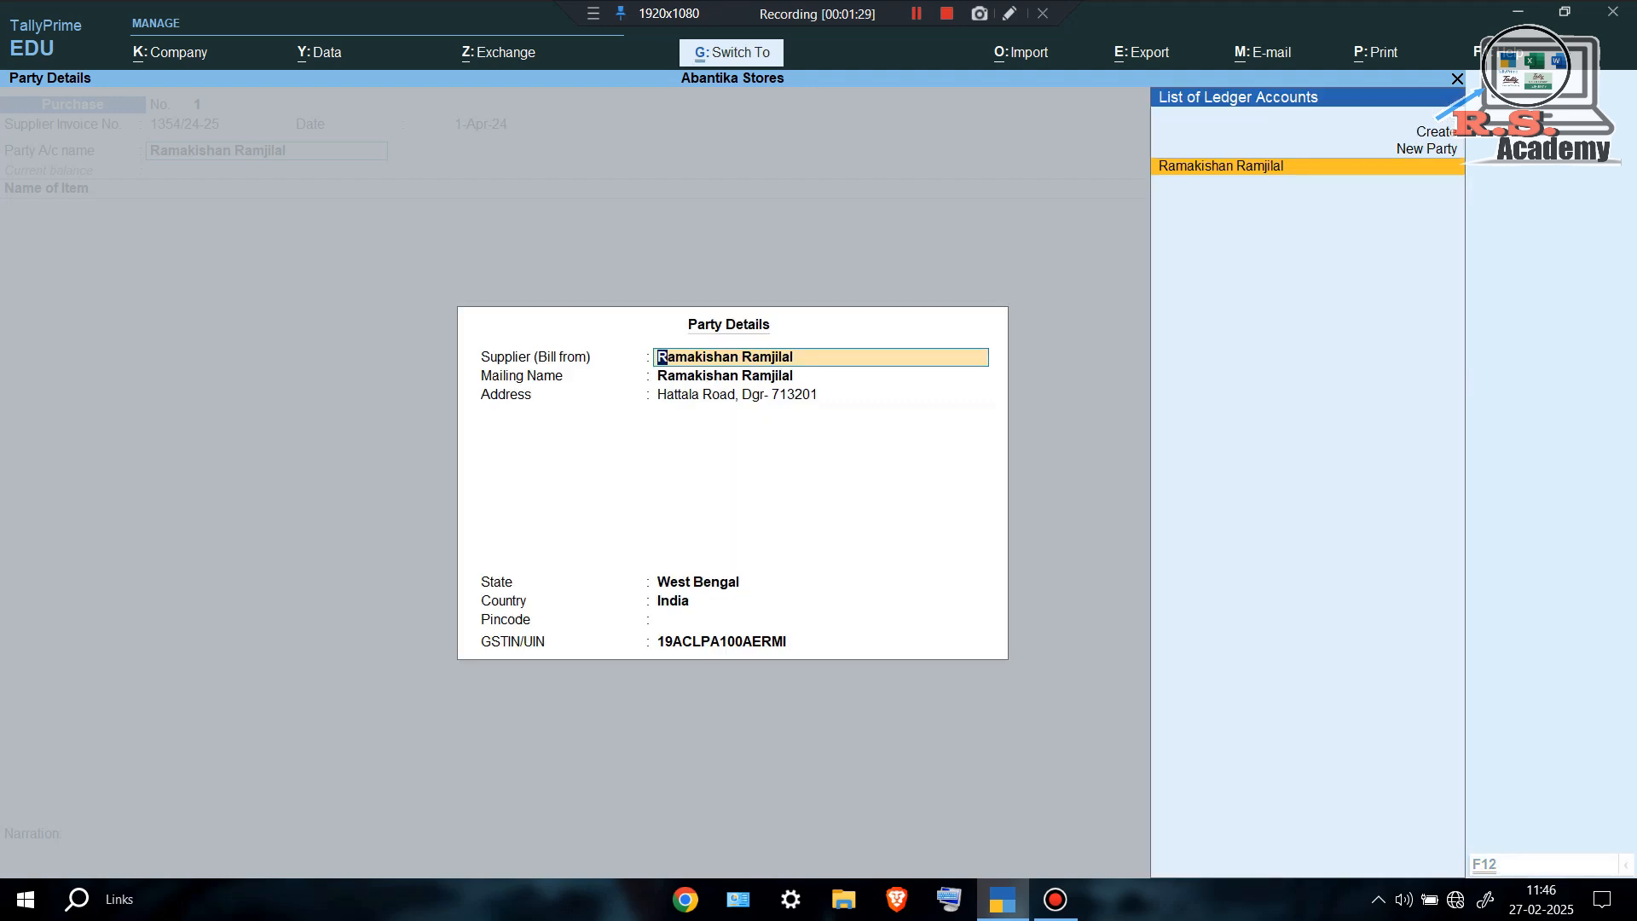
key("ctrl+a")
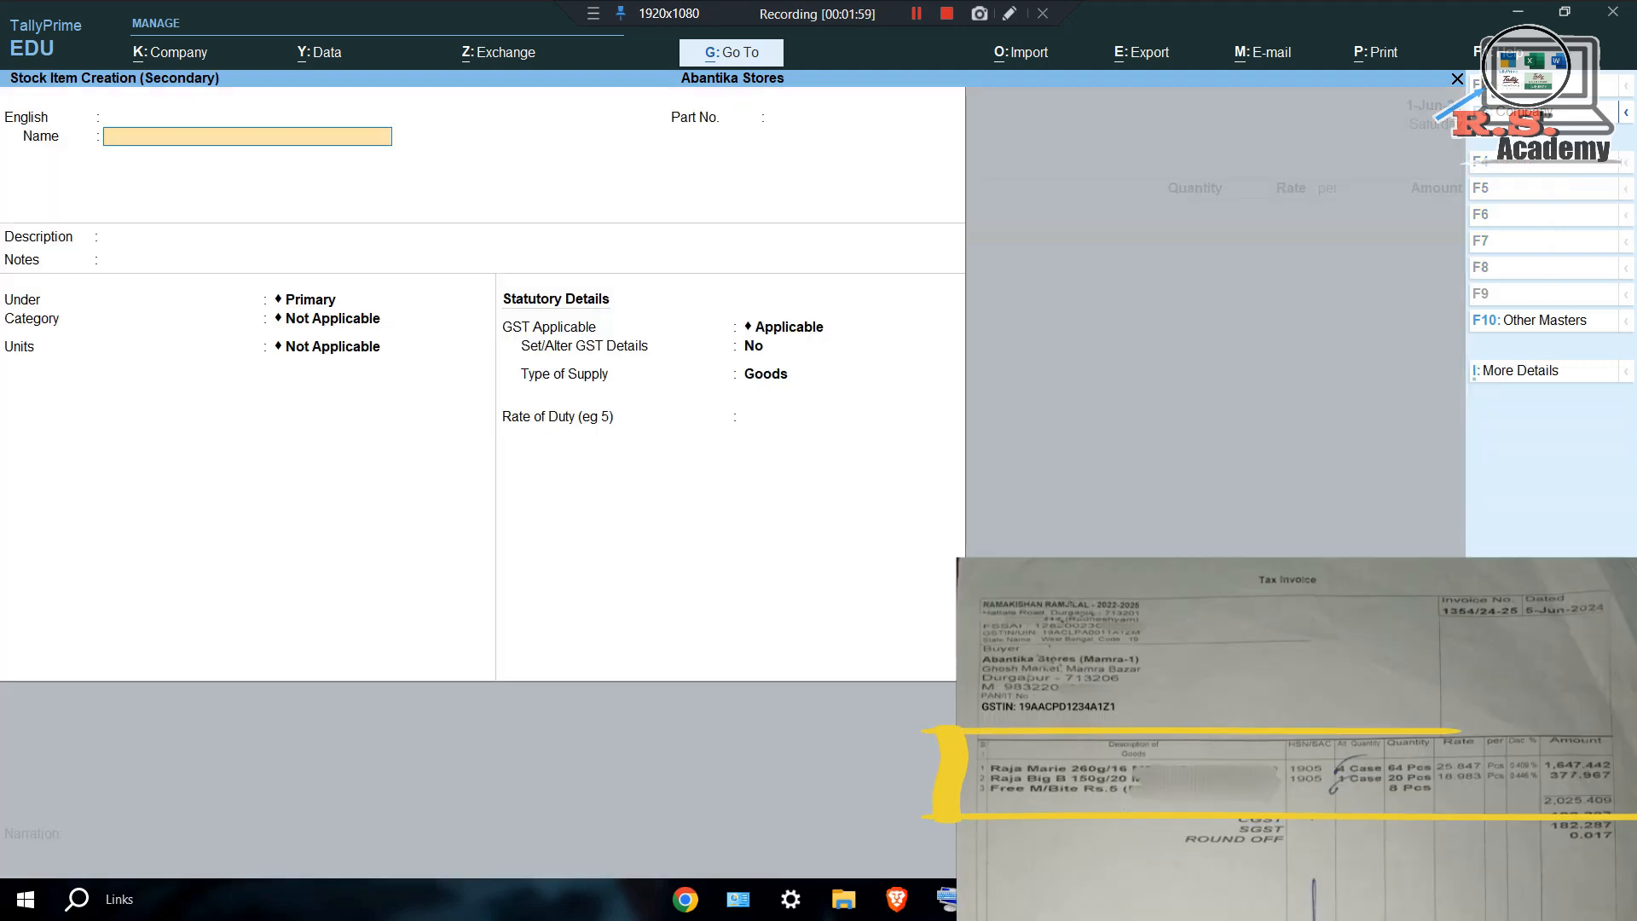
Name the stock item Raja Marie and create its unit pcs with UQC PCS-PIECES.
type("R")
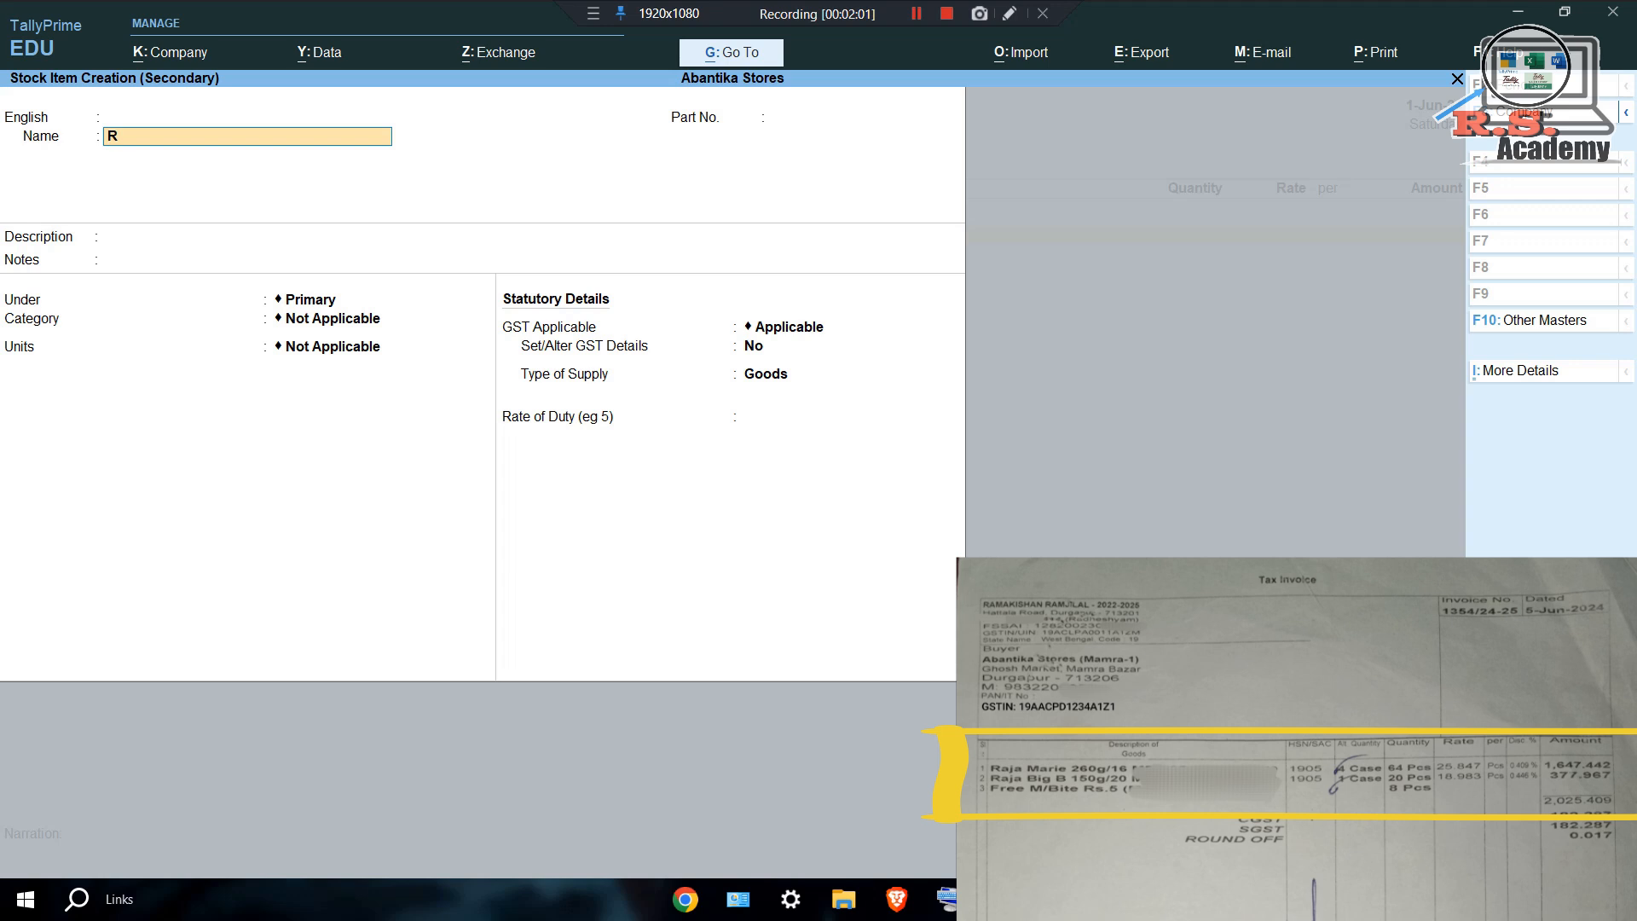
key("Return")
key("Return")
key("Return")
key("Return")
key("Return")
key("Return")
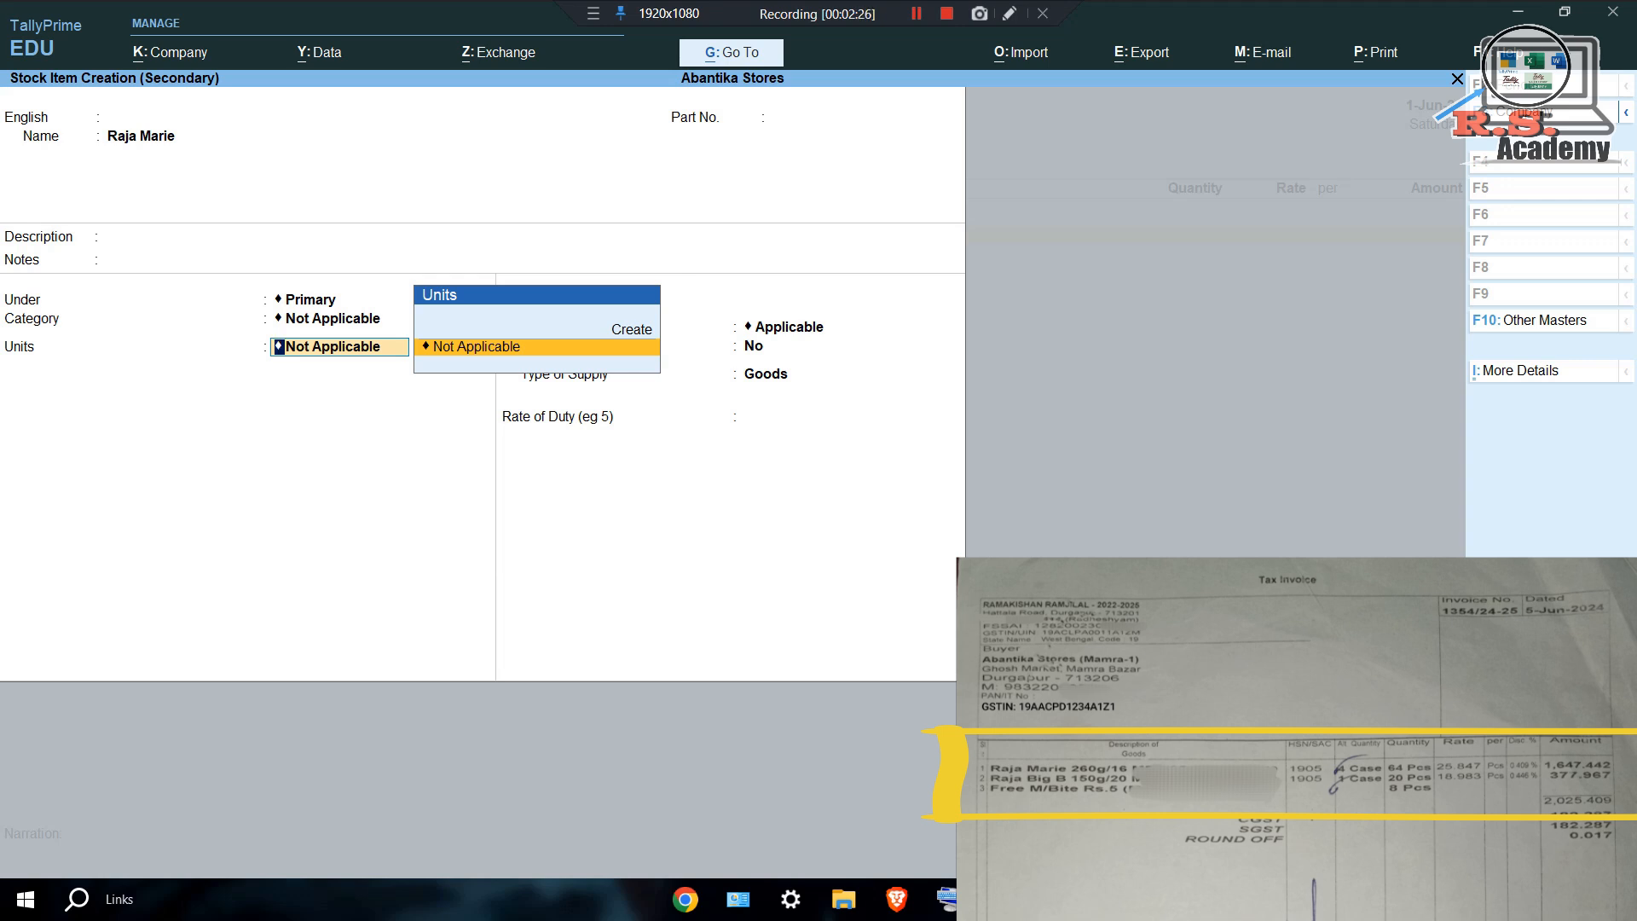
key("Up")
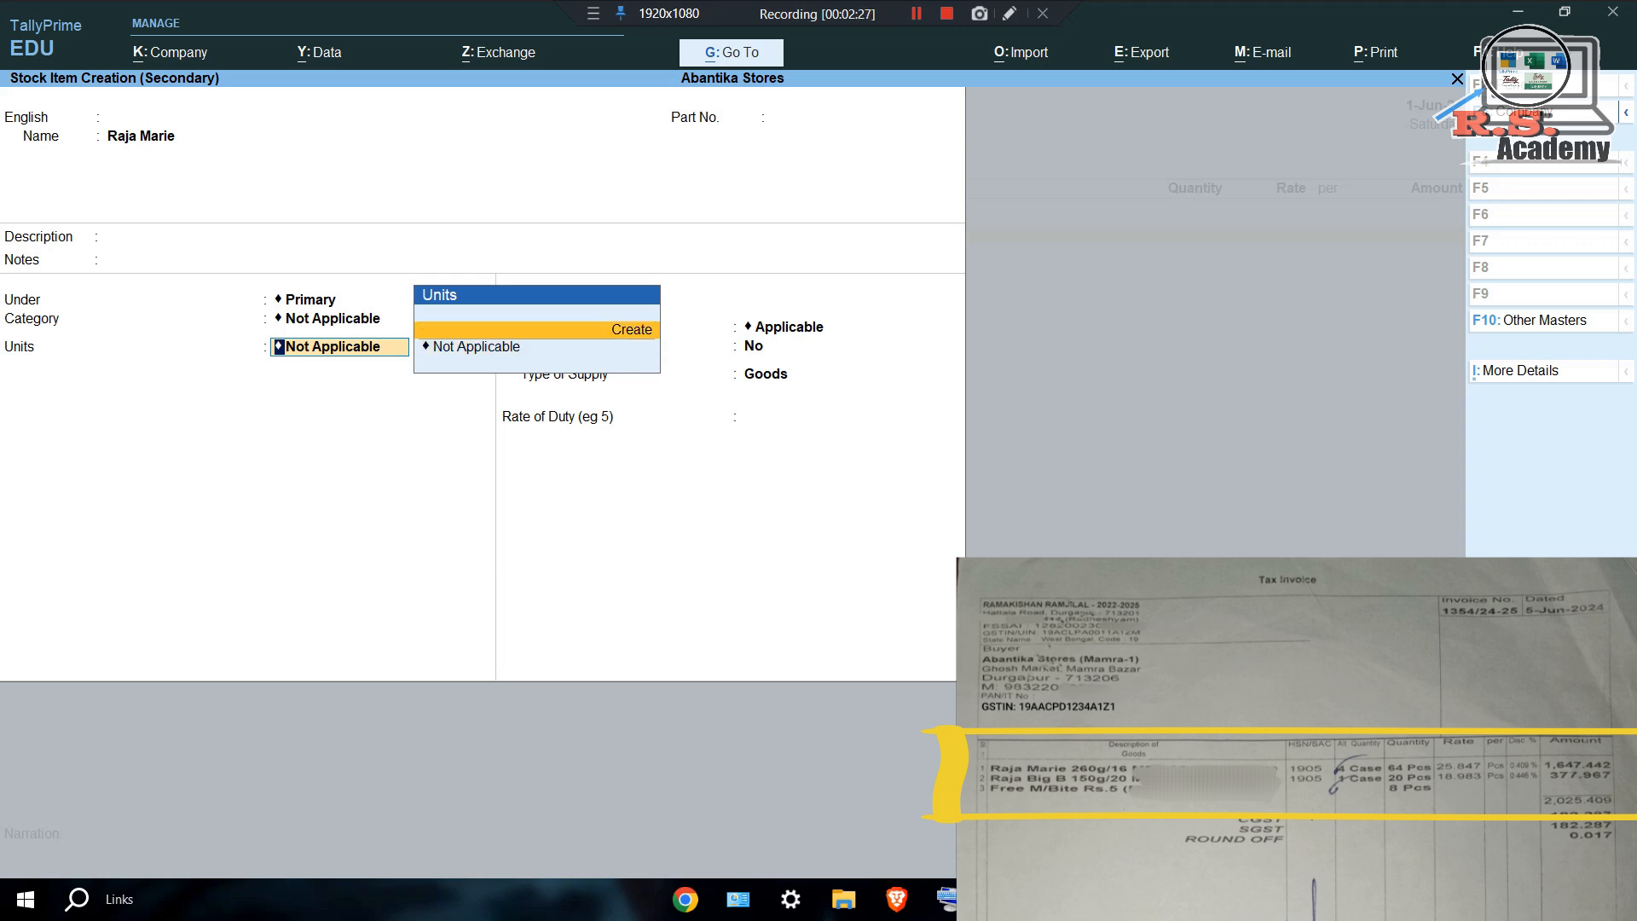
key("Return")
type("pcs")
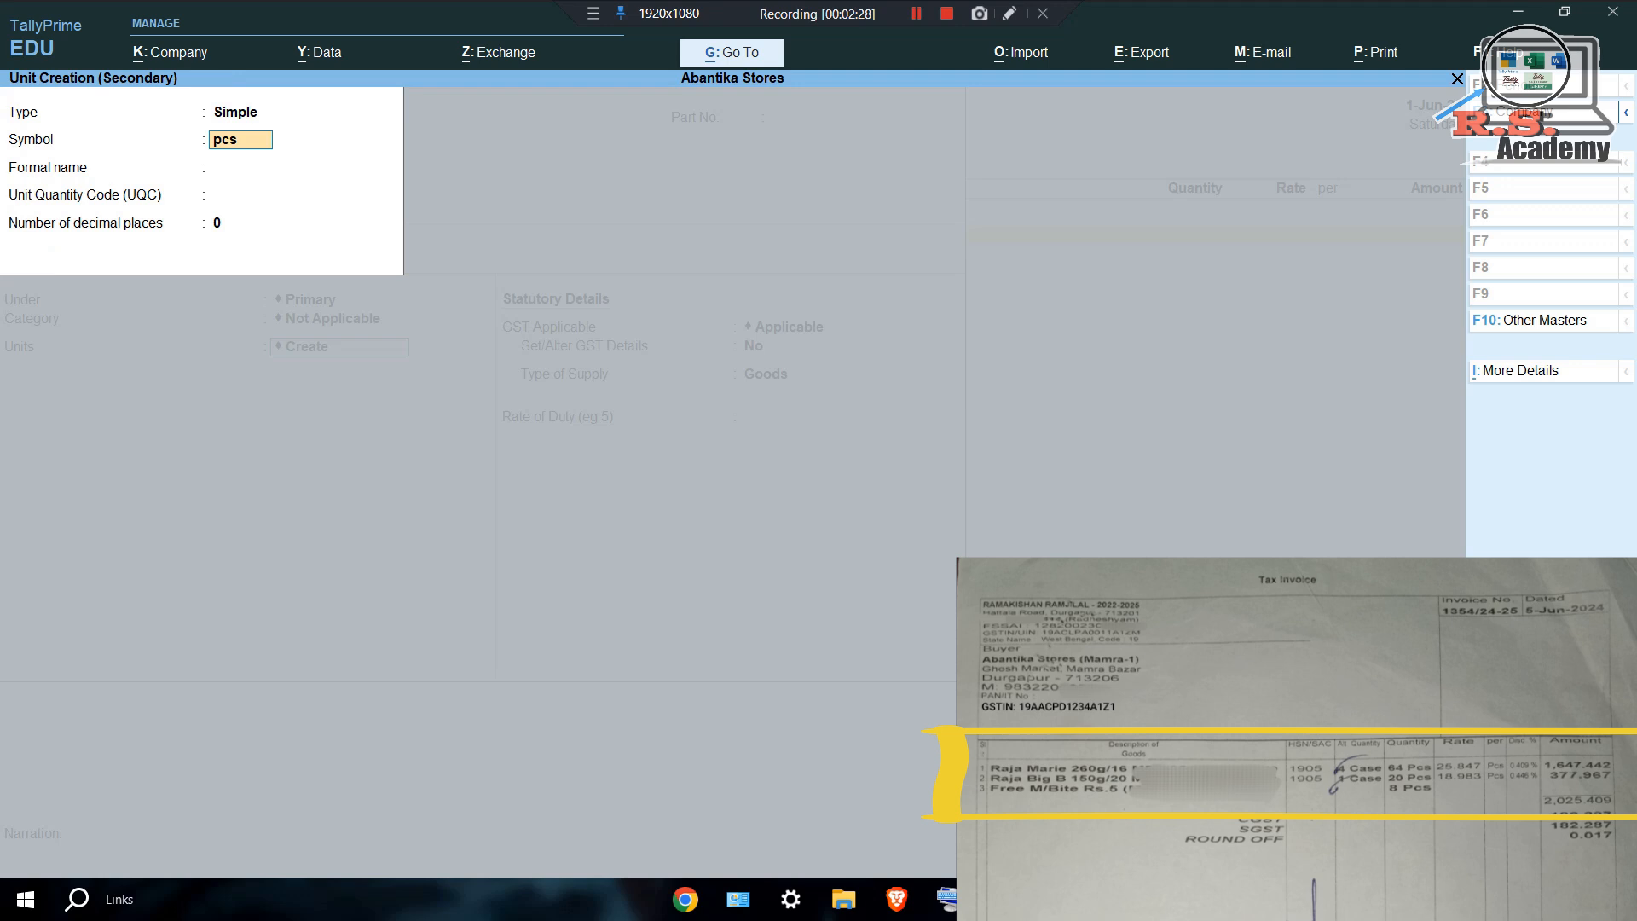
key("Return")
key("Return")
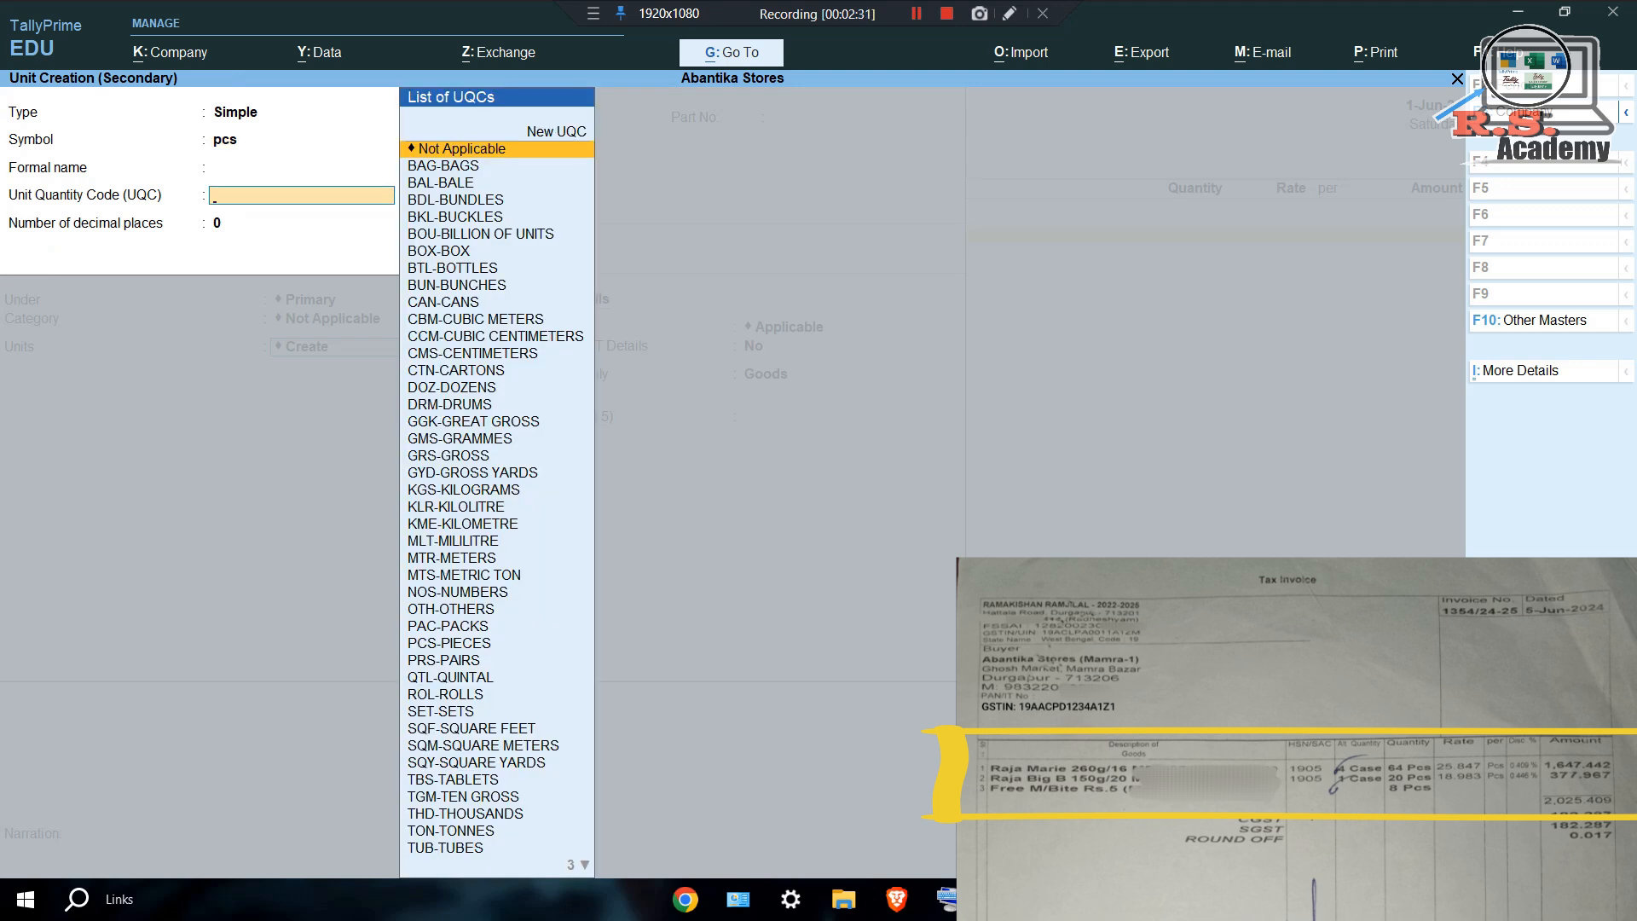
type("pcs")
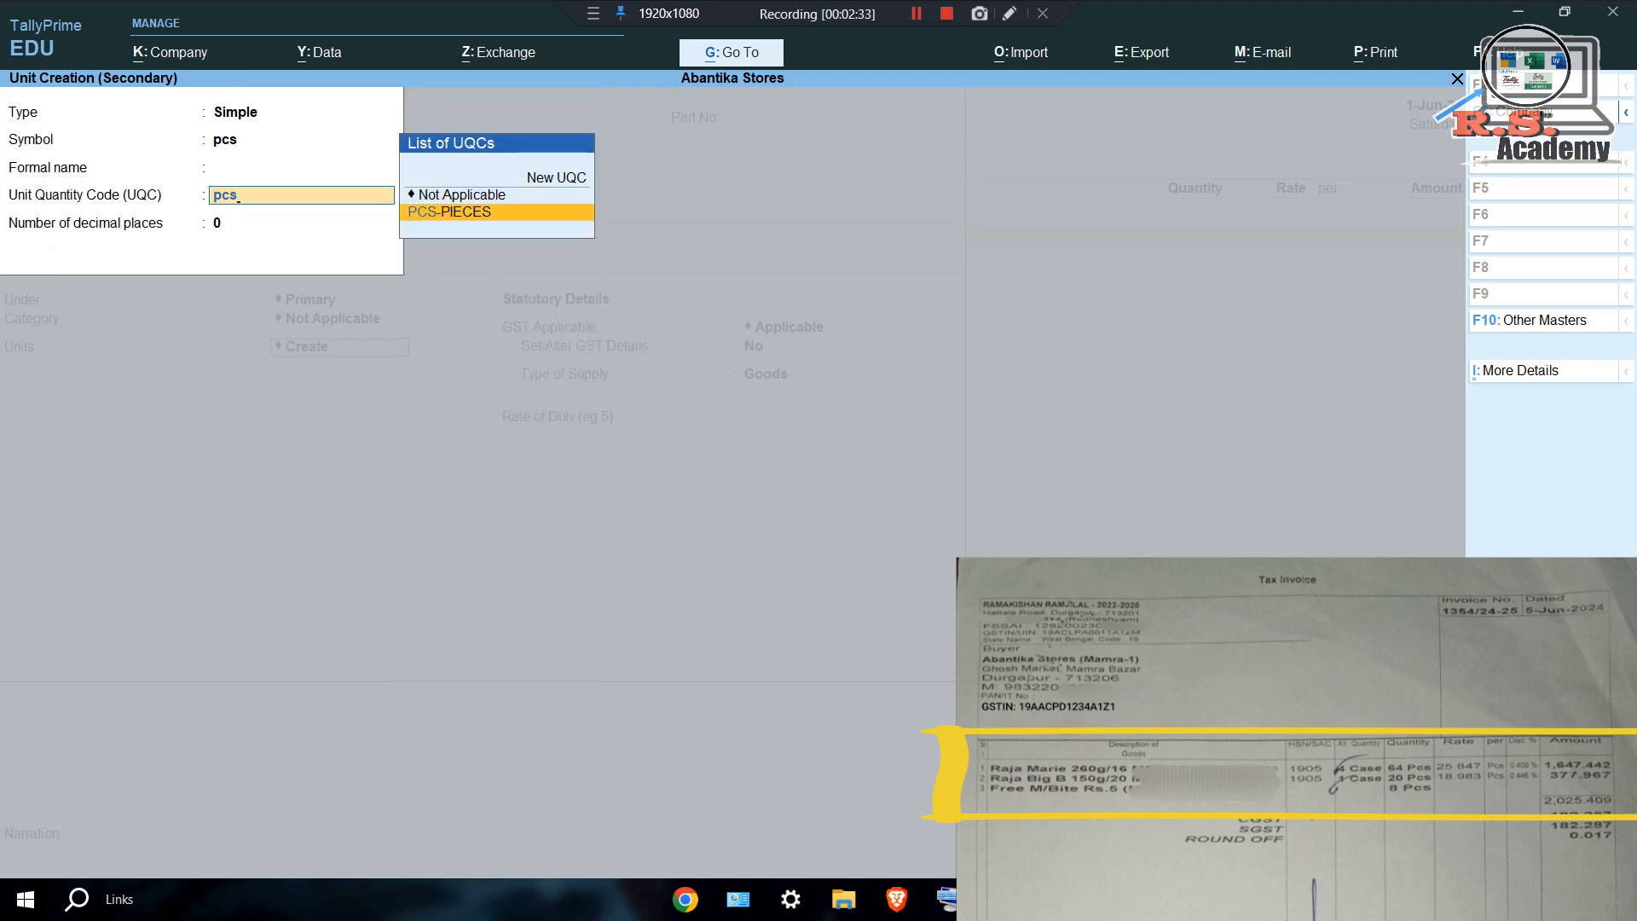
key("Return")
key("Return")
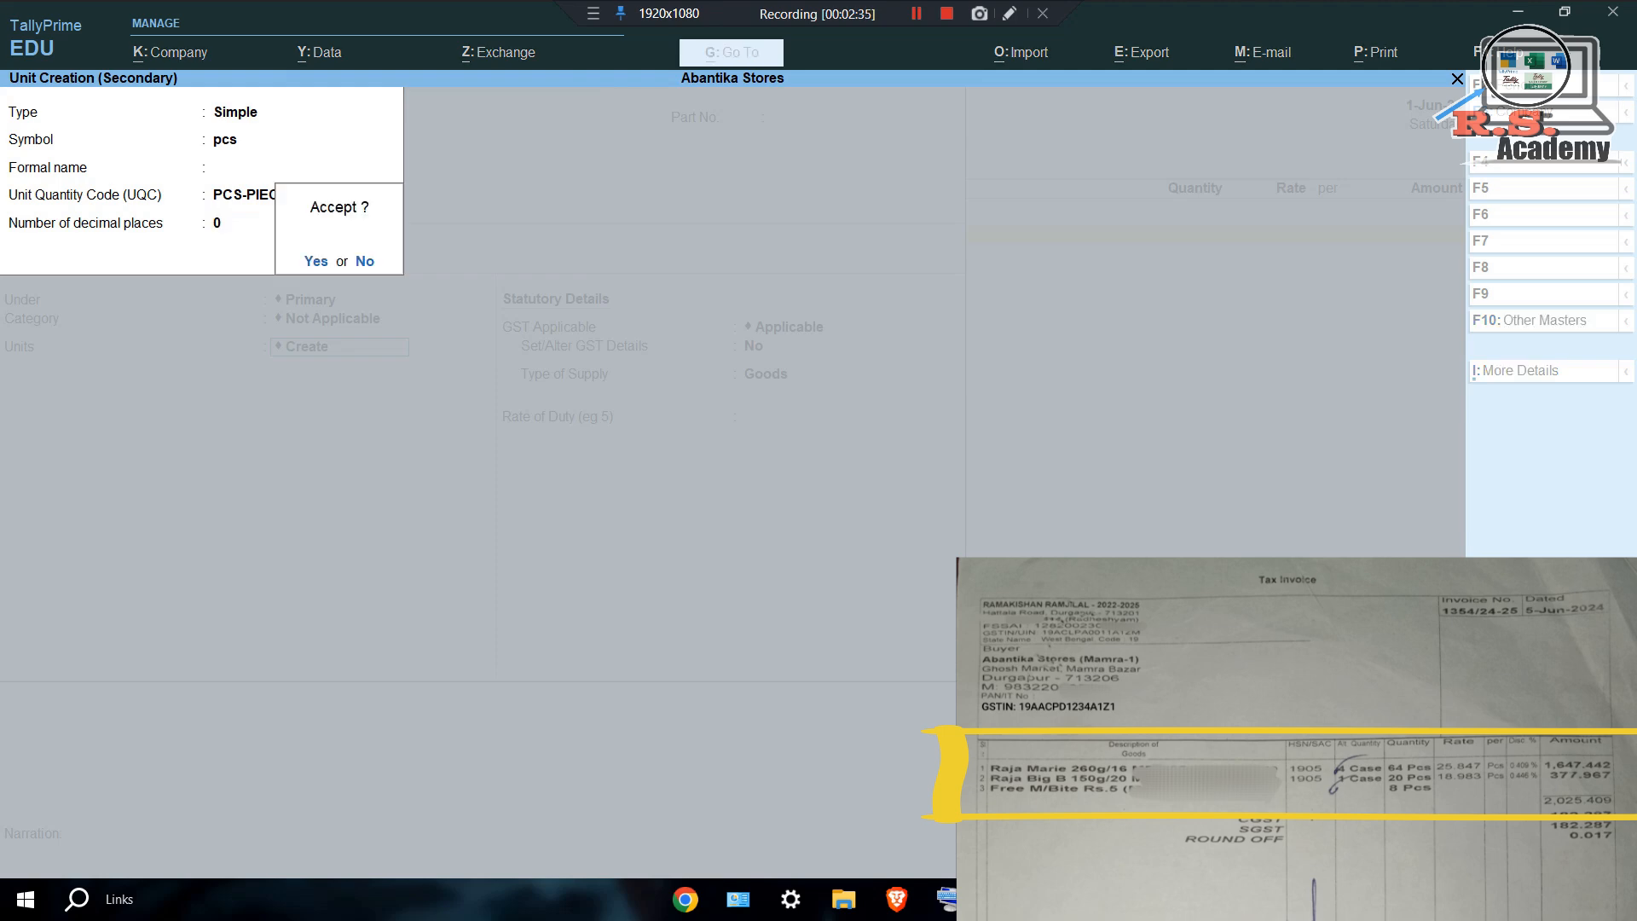
key("Return")
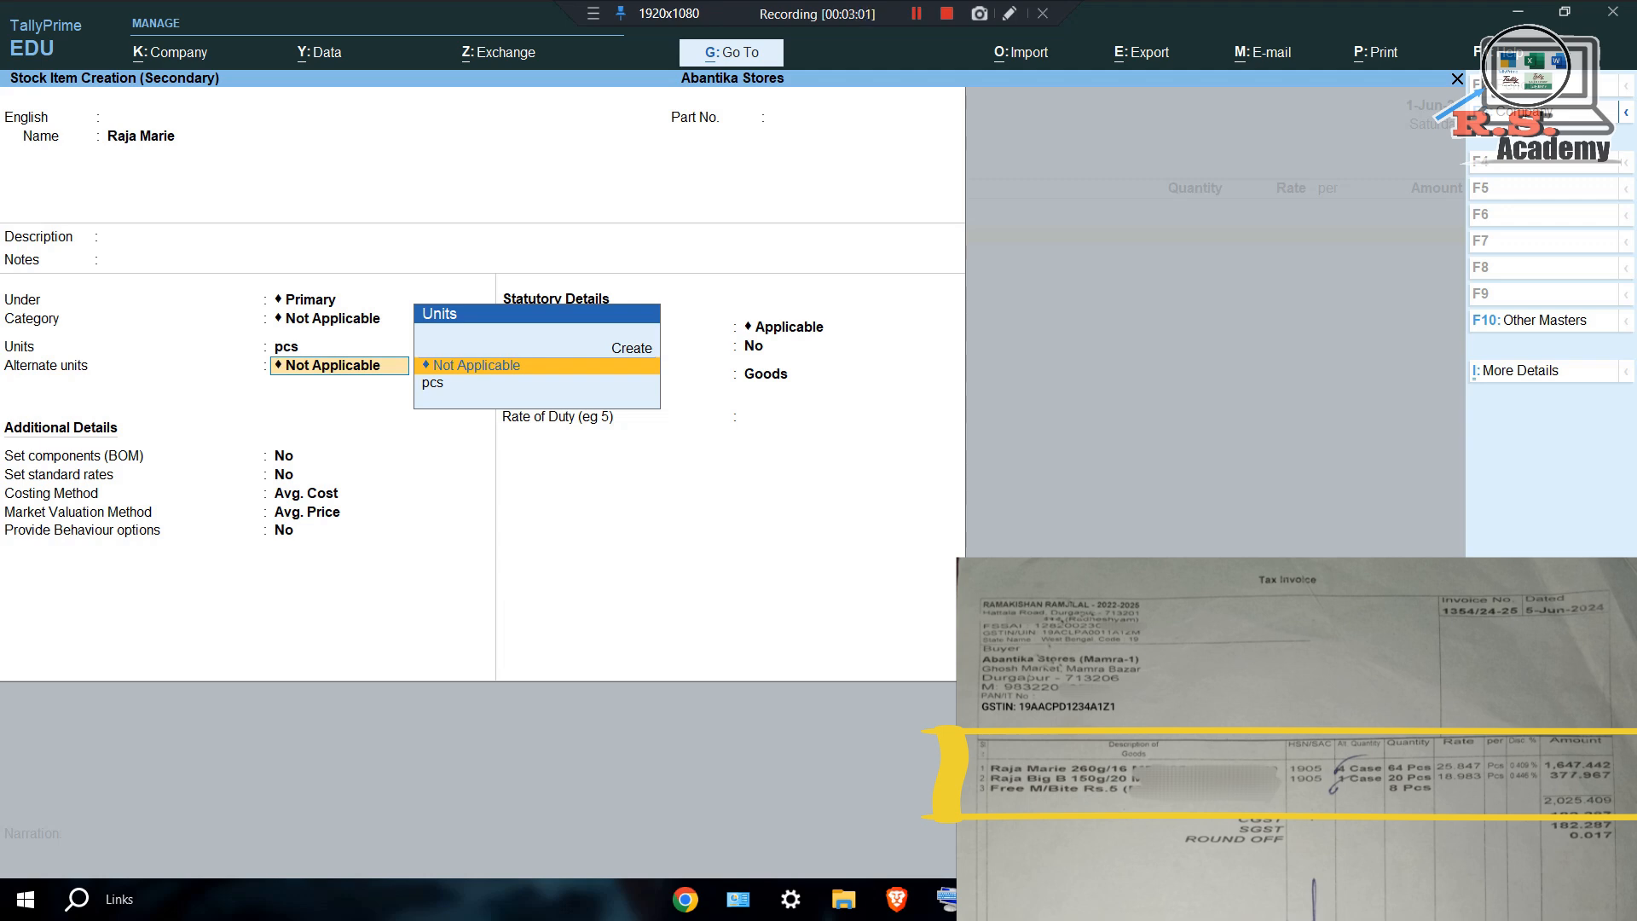
Start creating an alternate unit with symbol case.
key("Up")
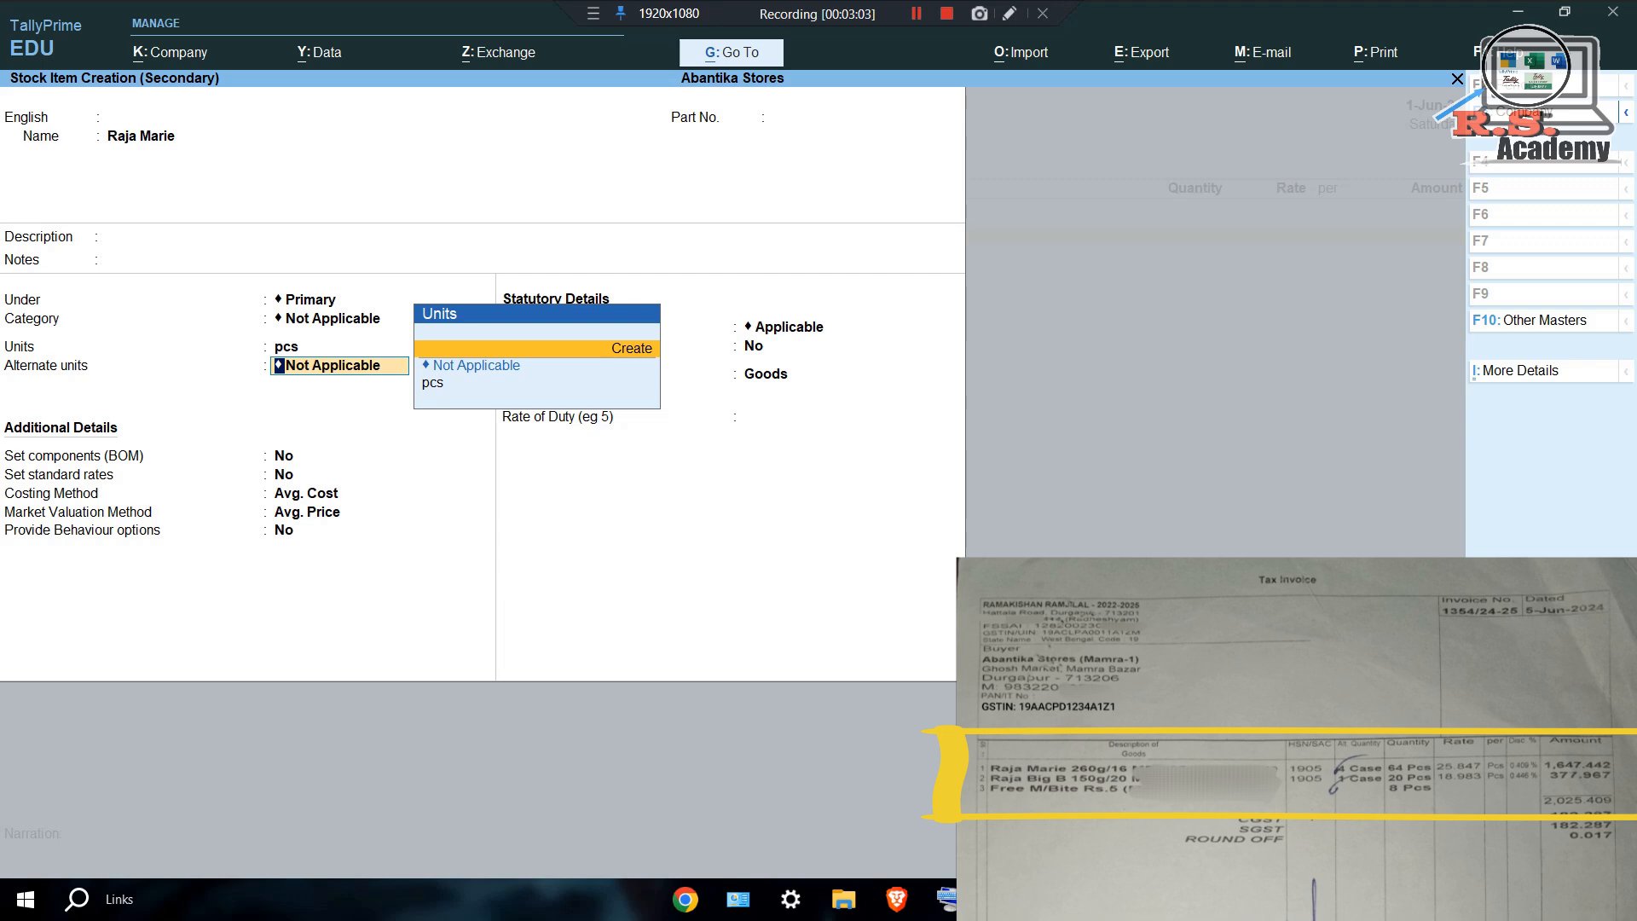
key("Return")
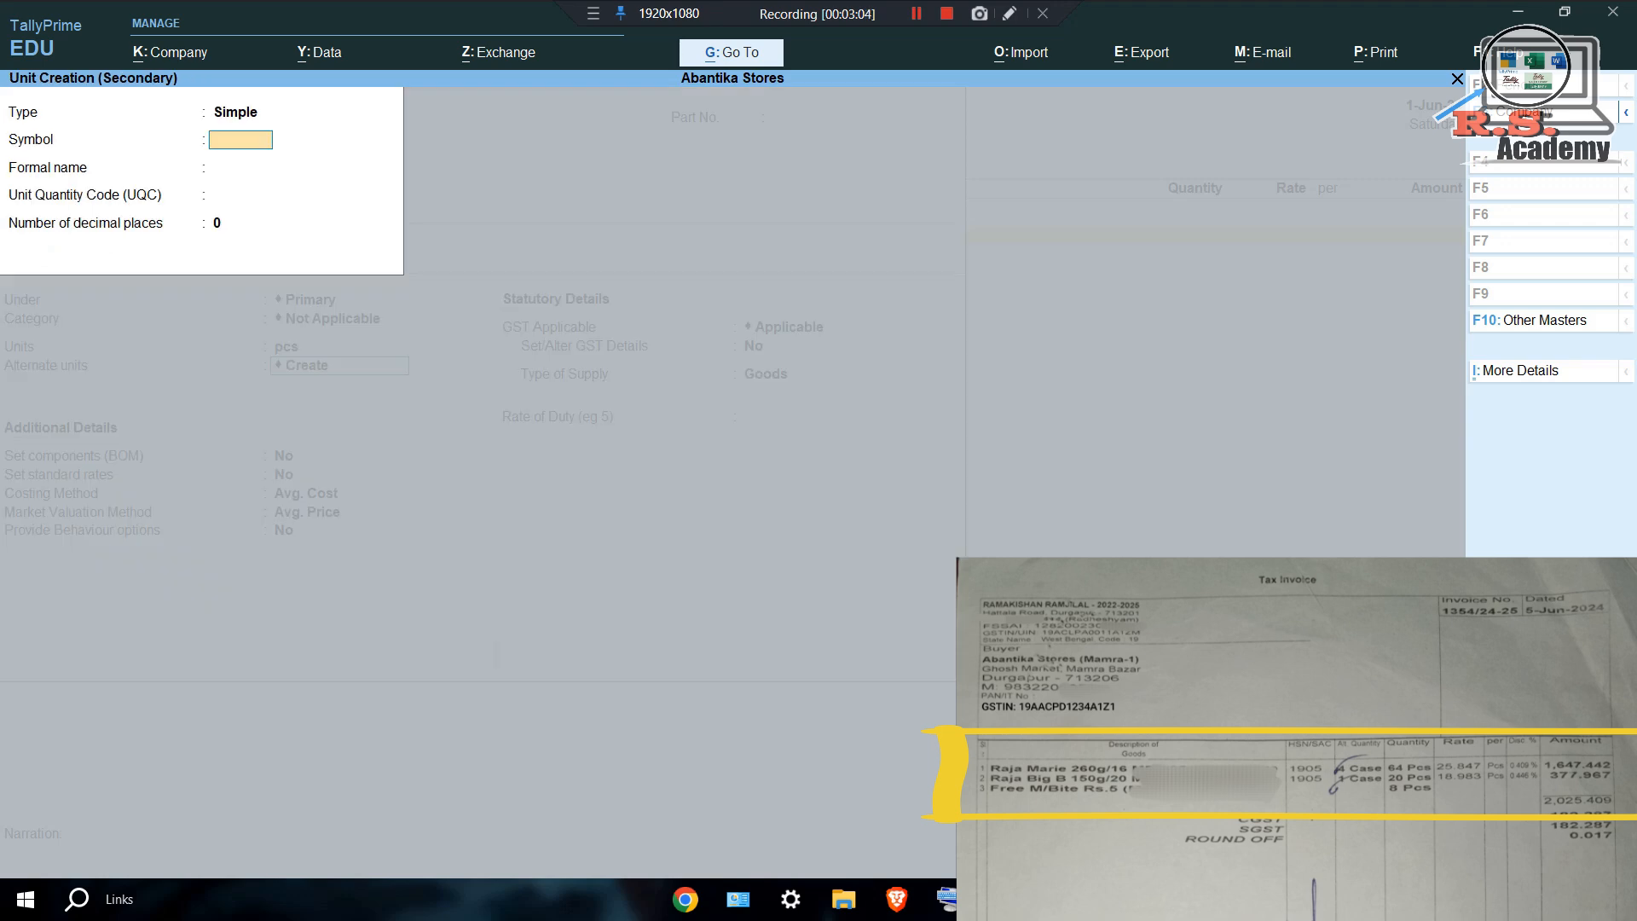
type("case")
Create a new UQC named 'case' with 0 decimal places and save case as Raja Marie's alternate unit.
key("Return")
key("Return")
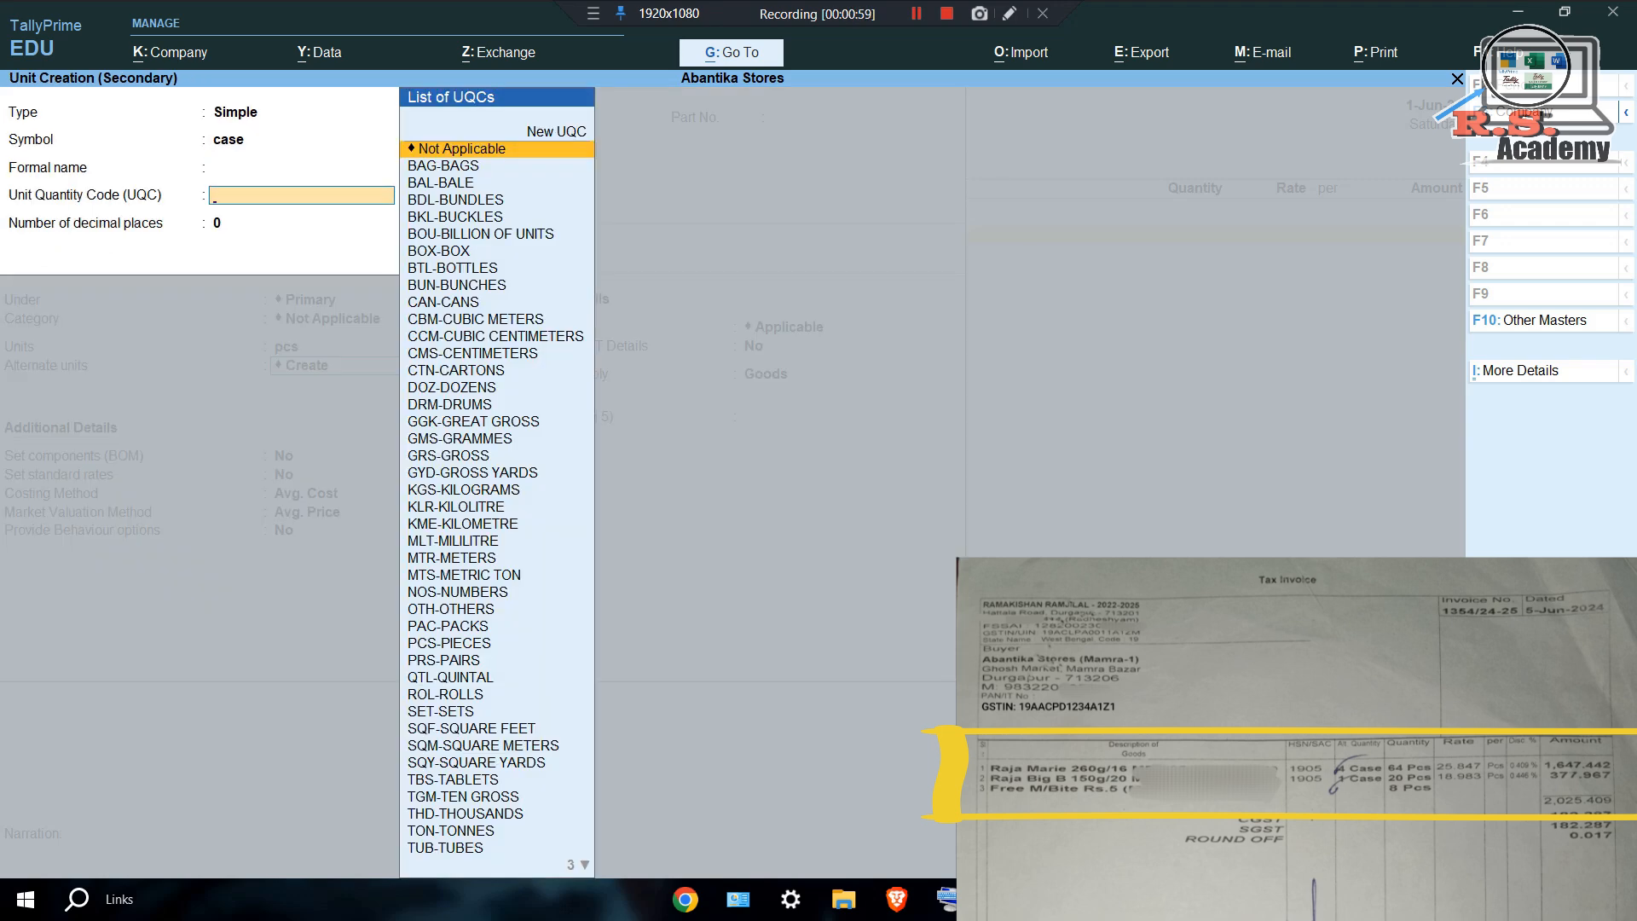
type("case")
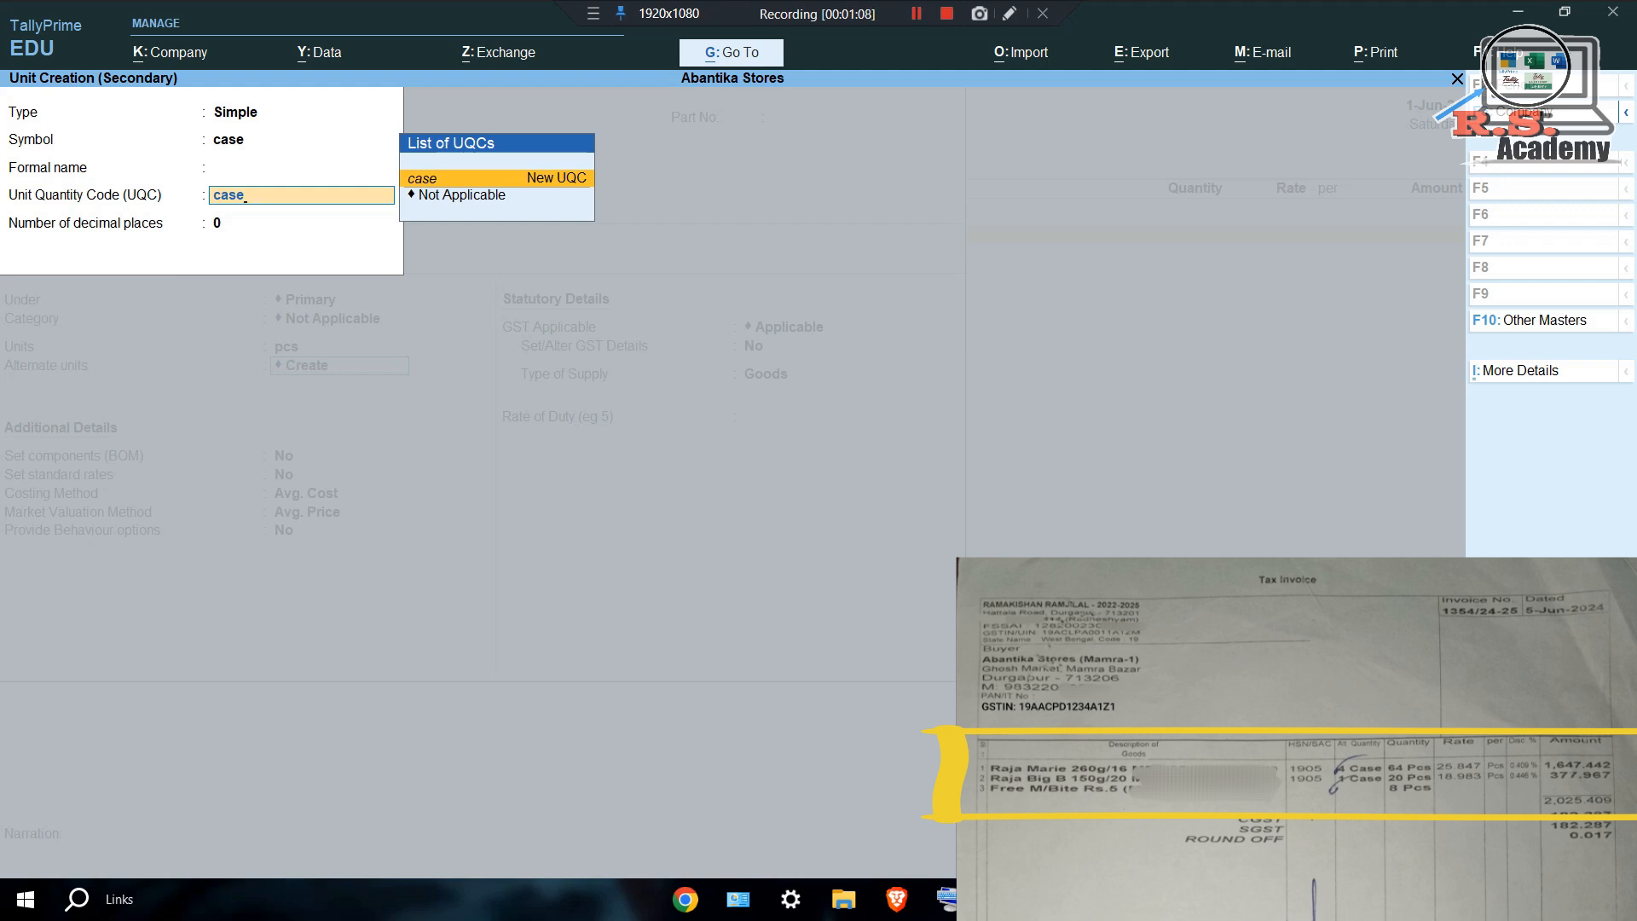
key("Return")
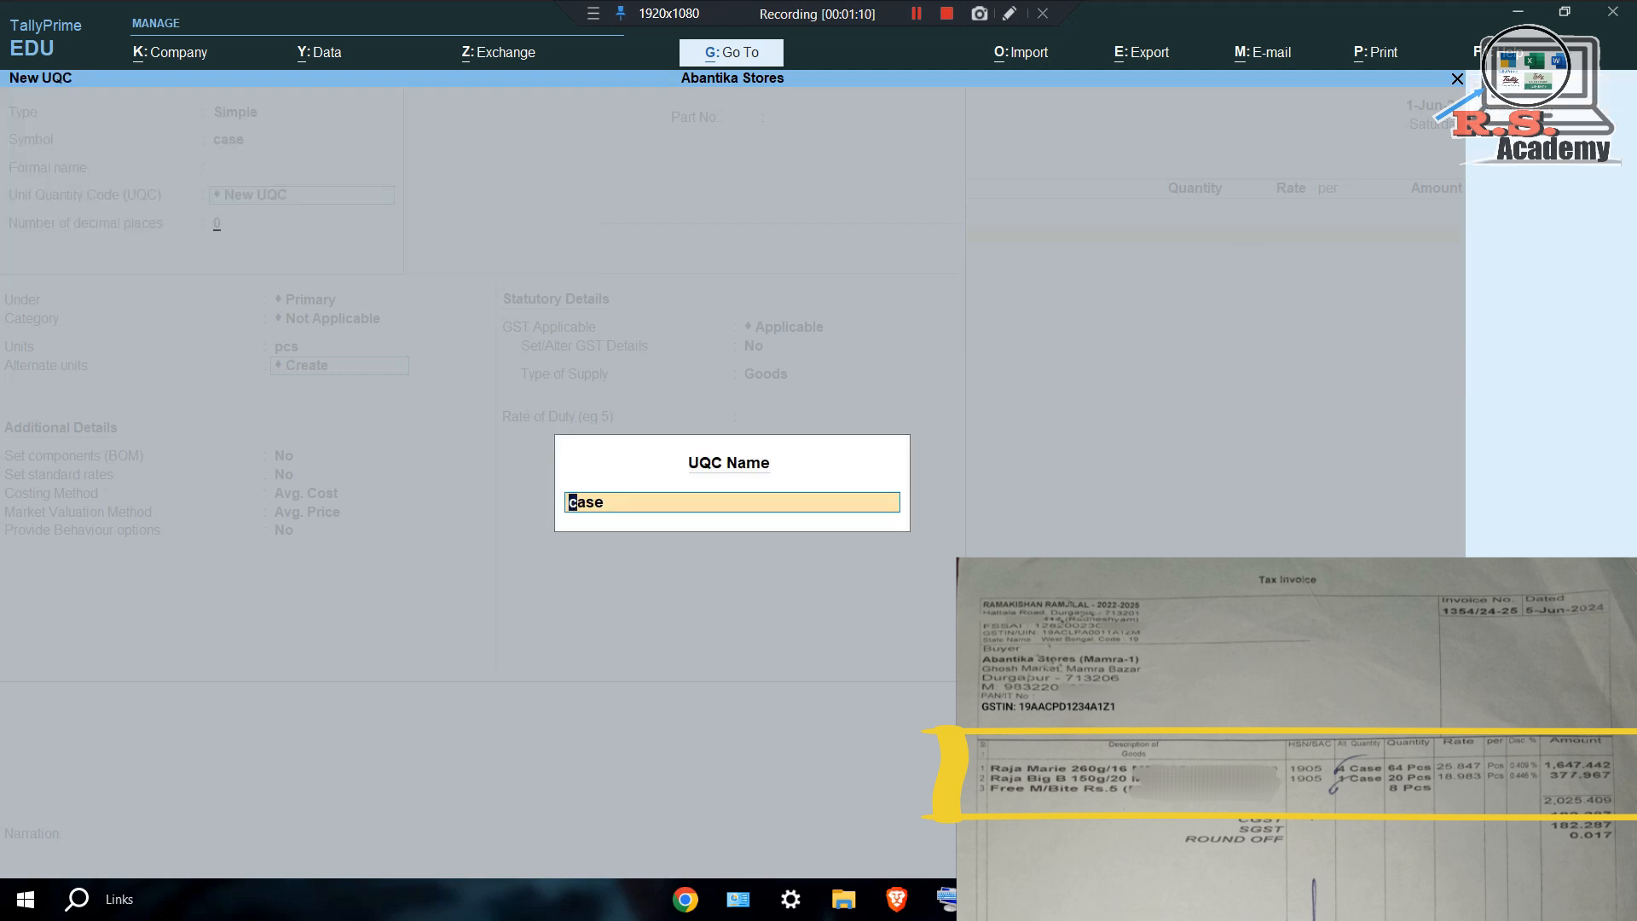
key("Return")
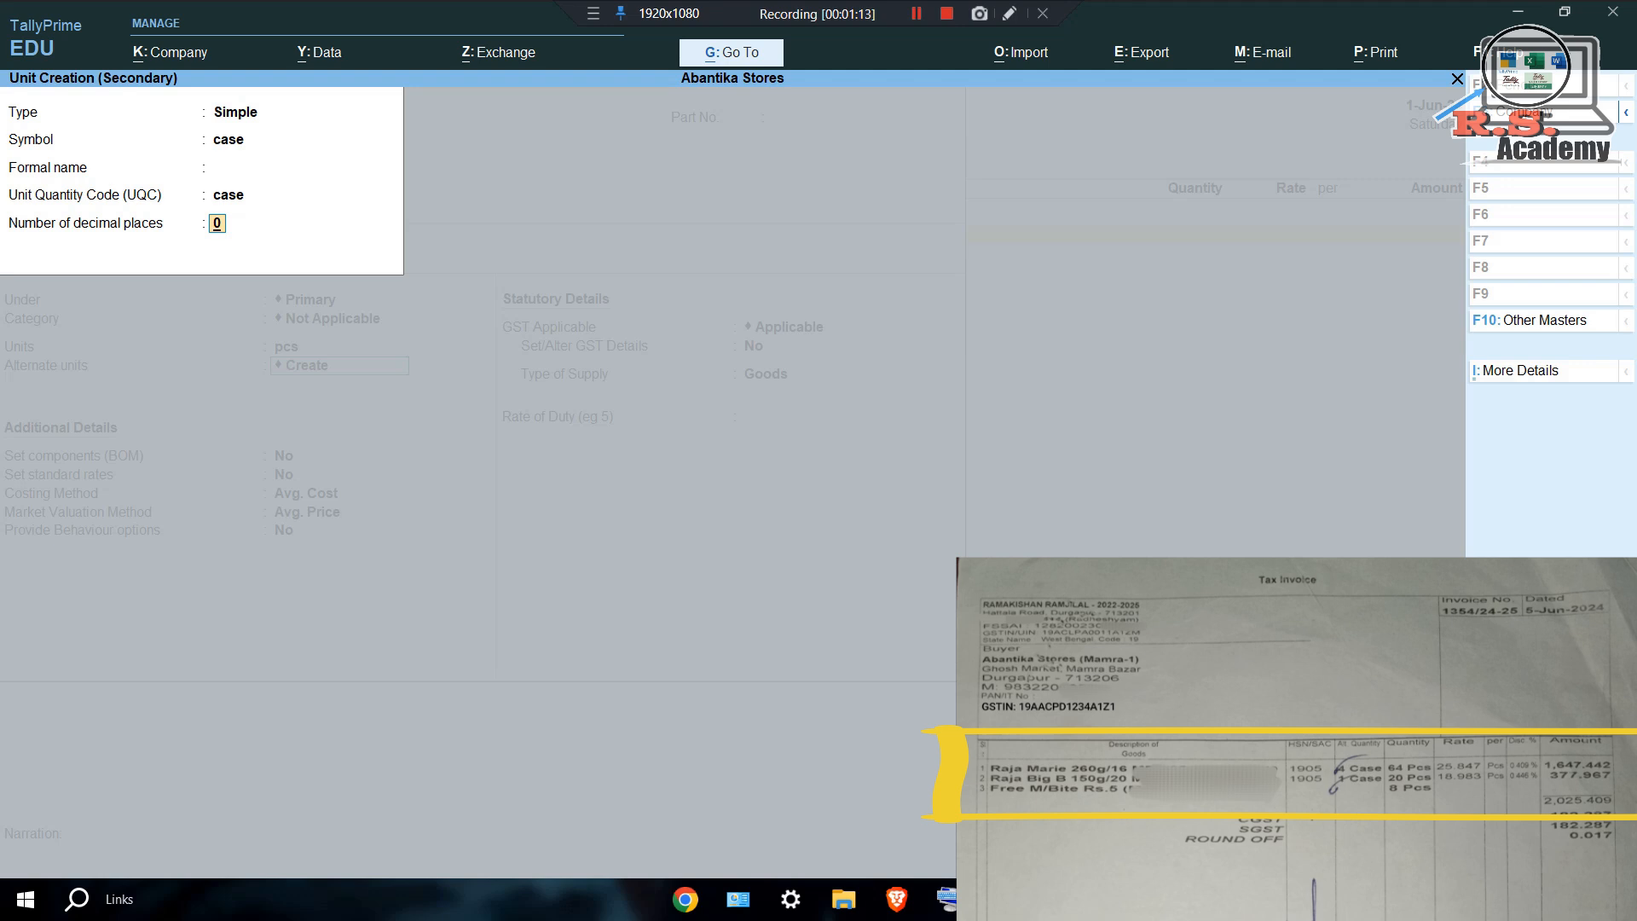
key("Return")
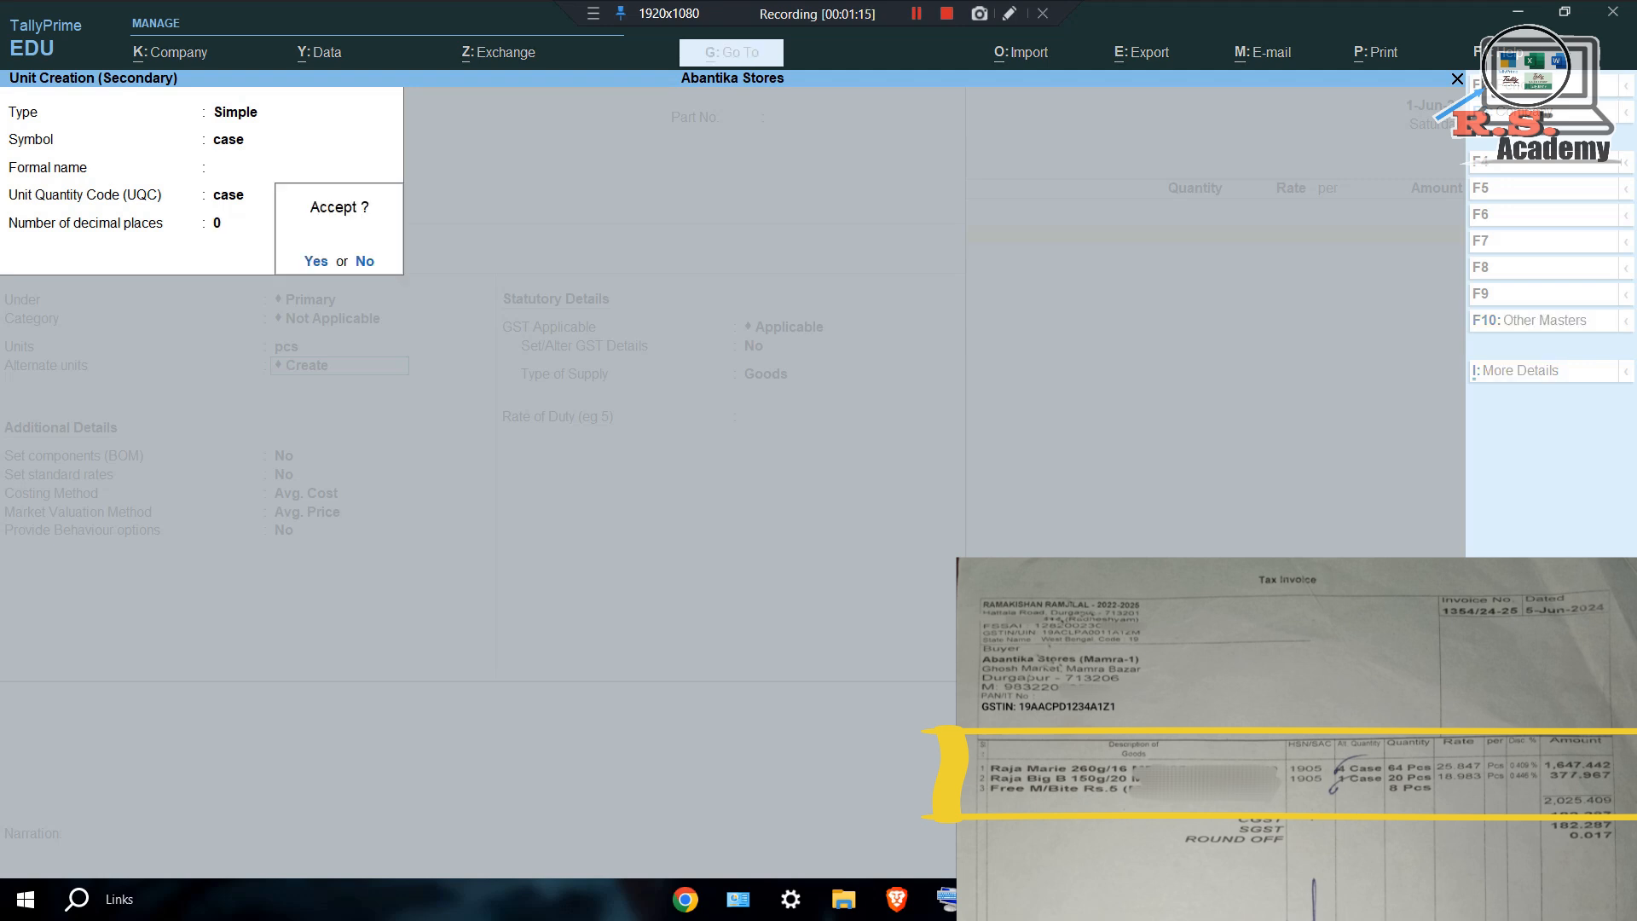
key("Return")
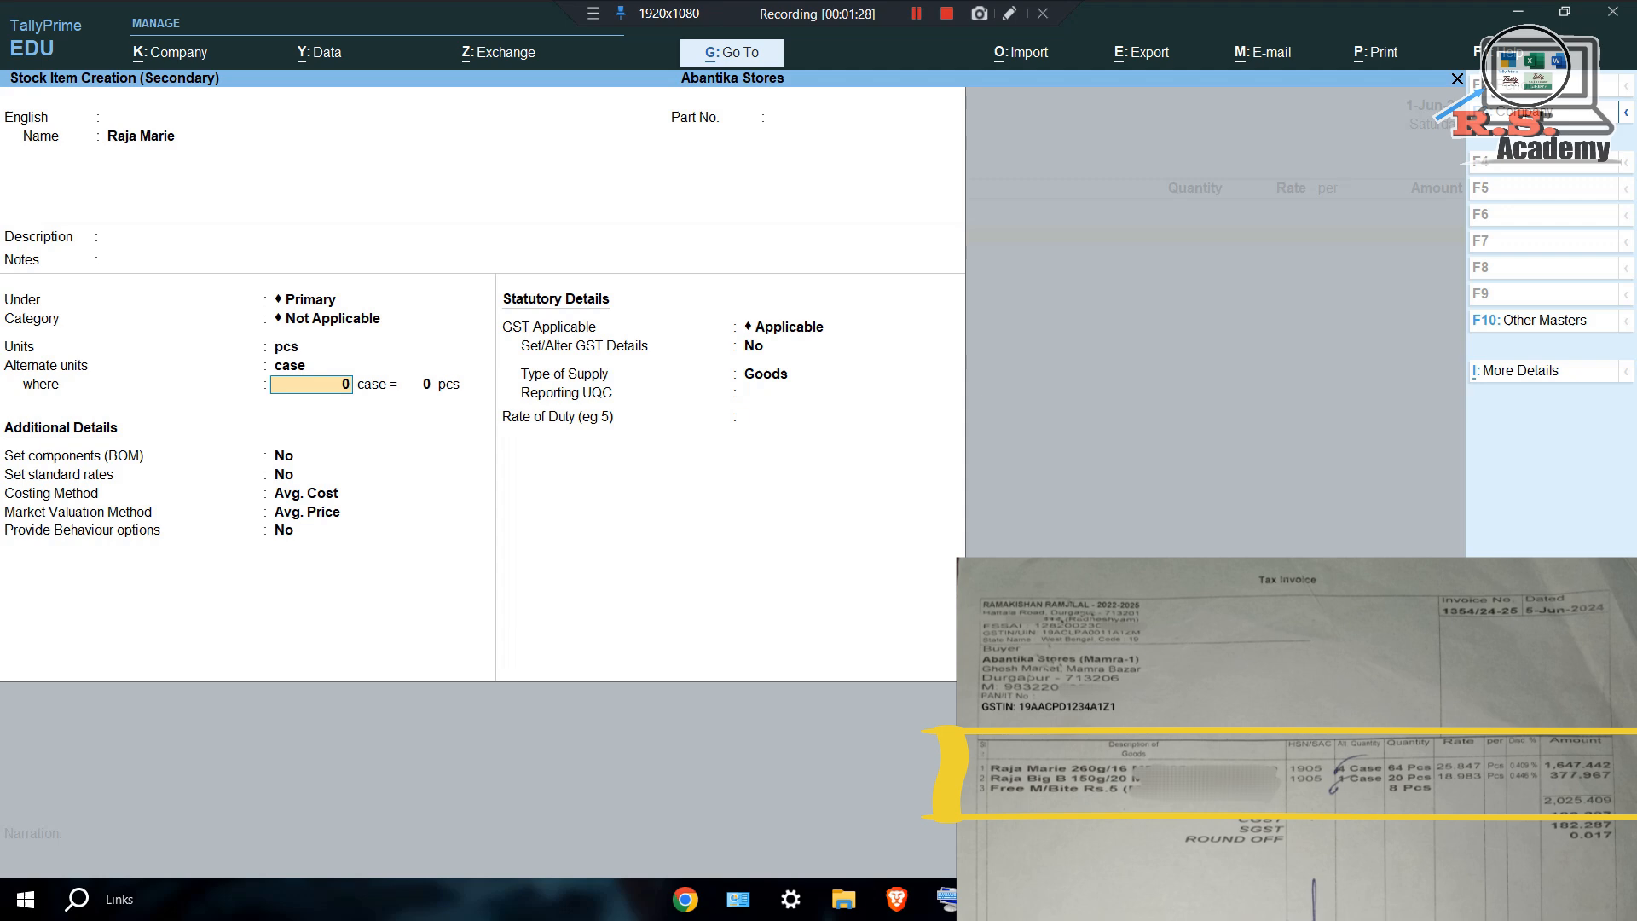
Set Raja Marie's unit conversion to 1 case = 16 pcs.
type("1")
key("Return")
type("1")
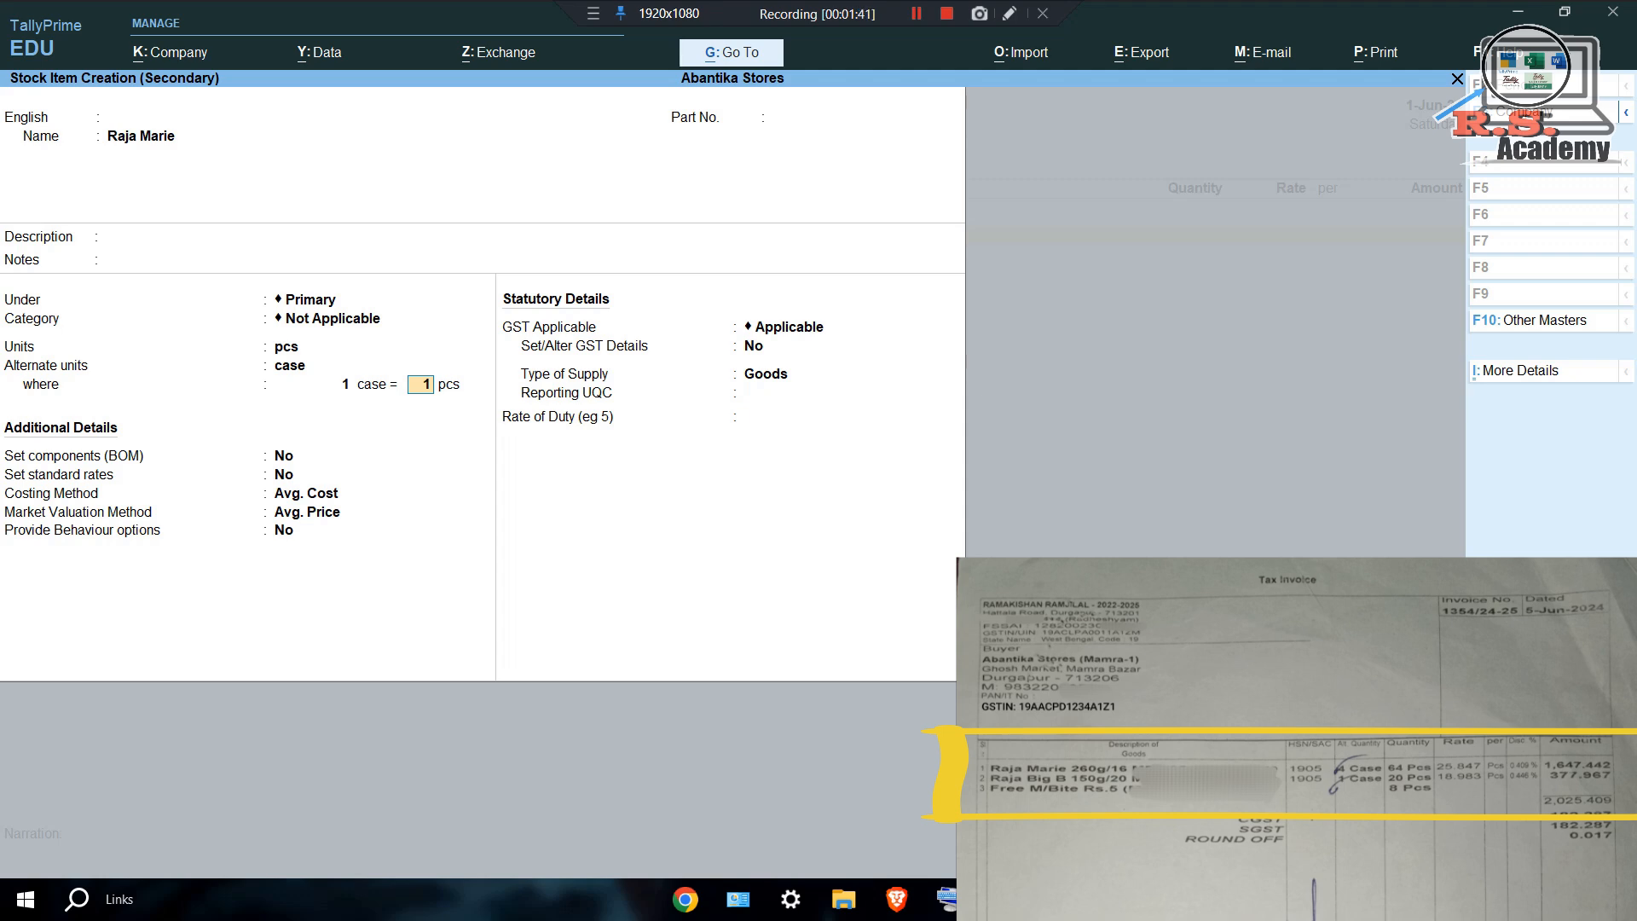
type("6")
key("Return")
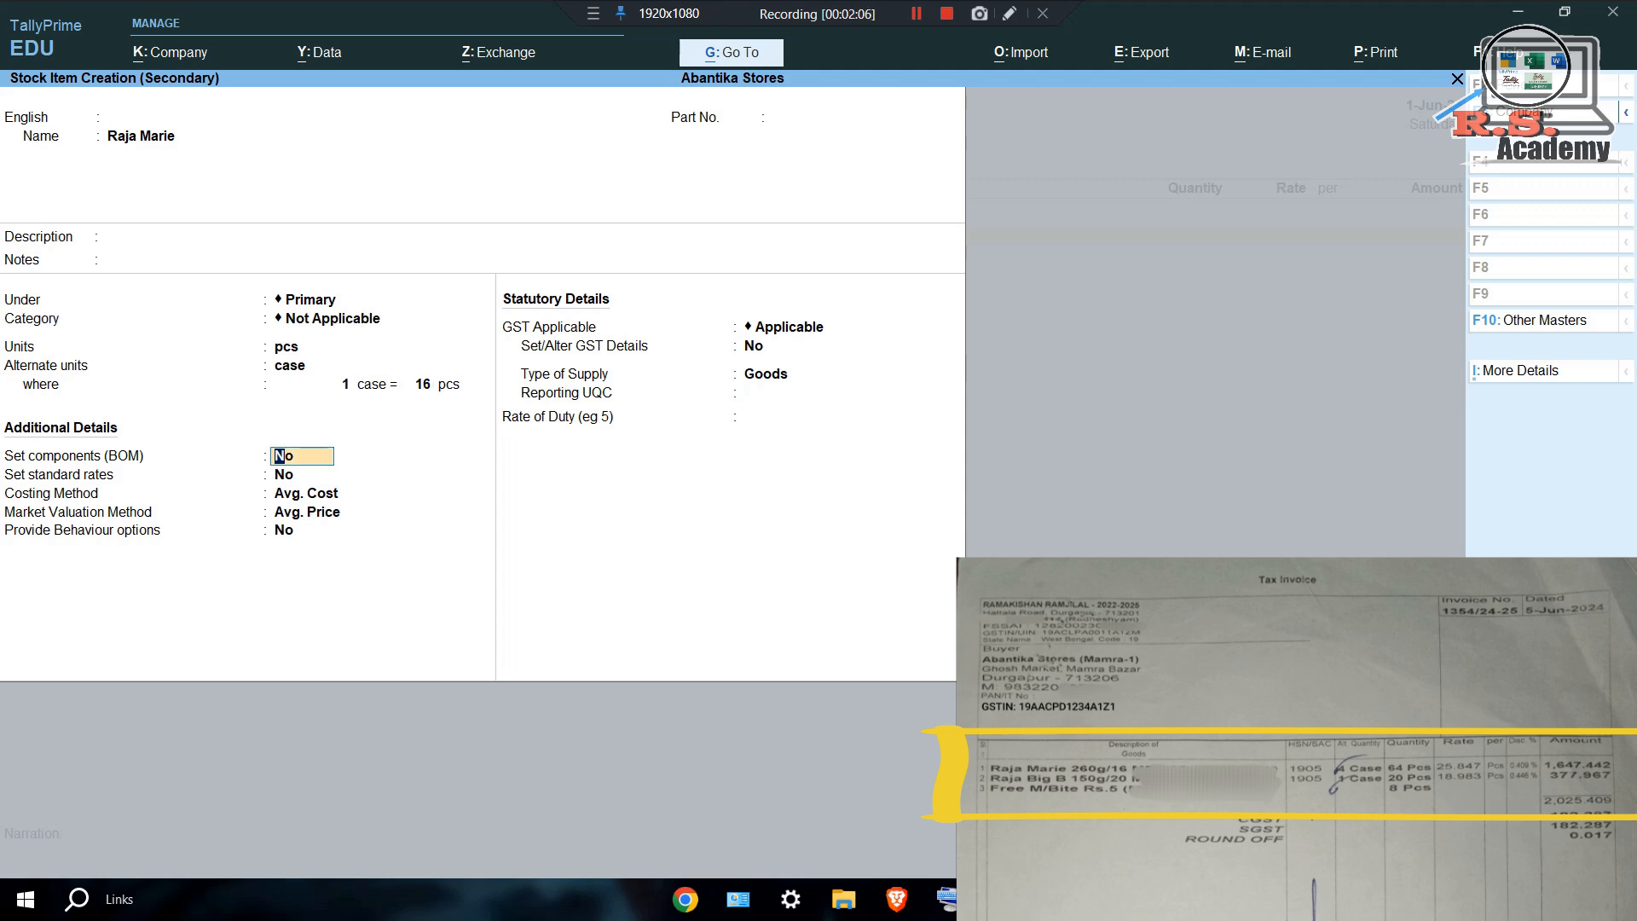
Choose Std. Cost costing and Std. Price valuation, then enter GST description 'Raja Marie'.
key("Return")
key("Return")
type("s")
key("Return")
type("s")
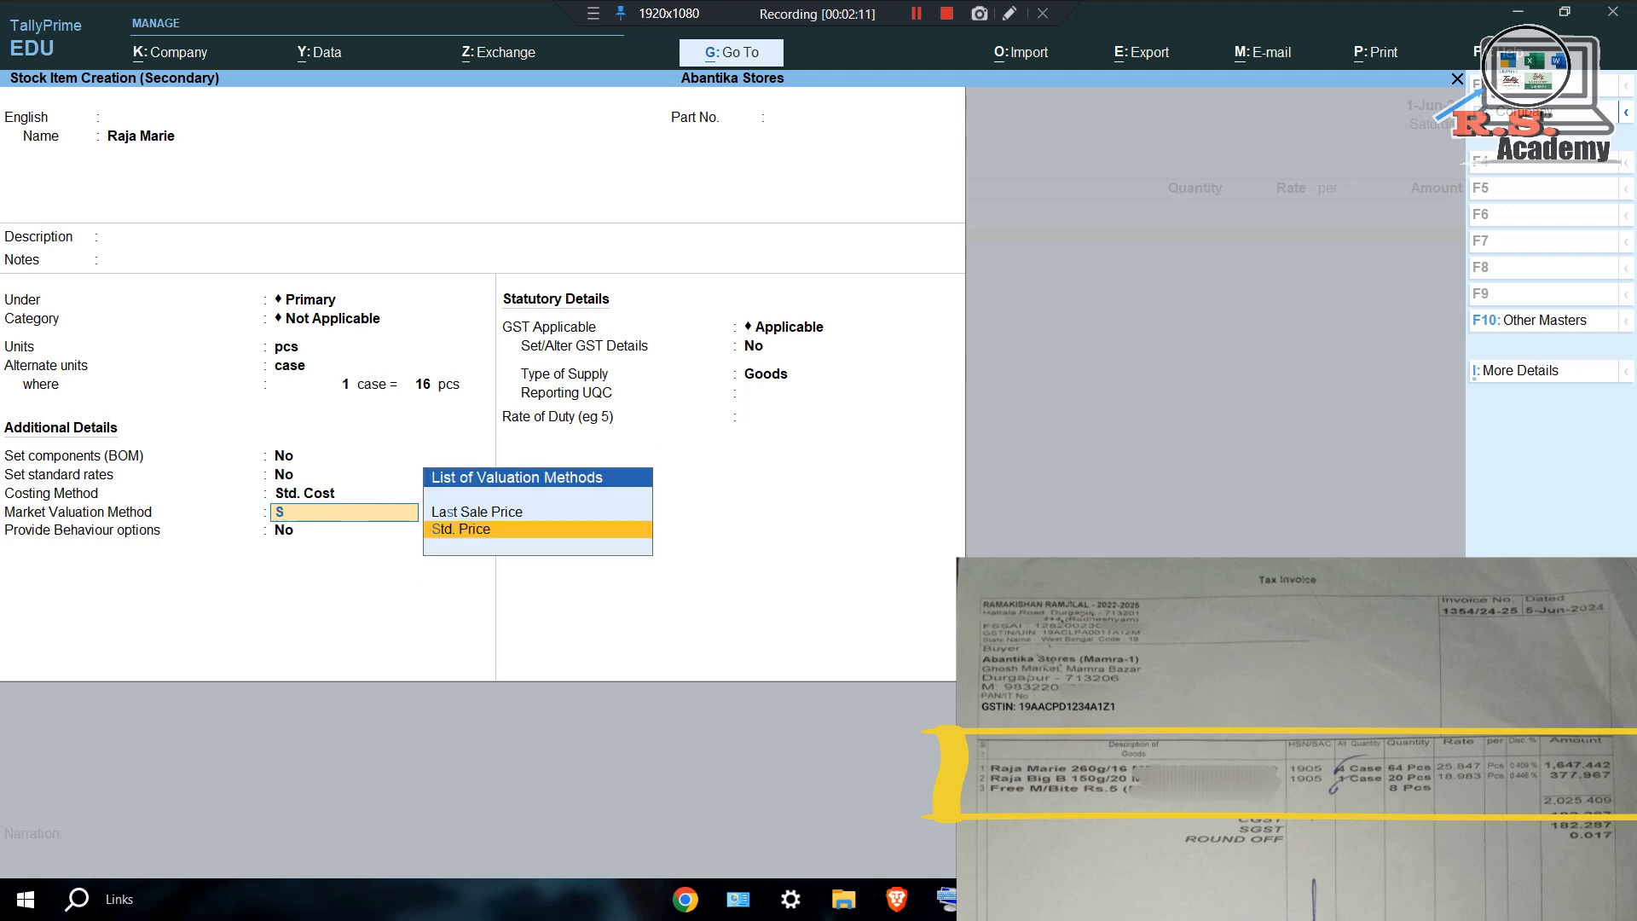
key("Return")
key("Return")
key("Return")
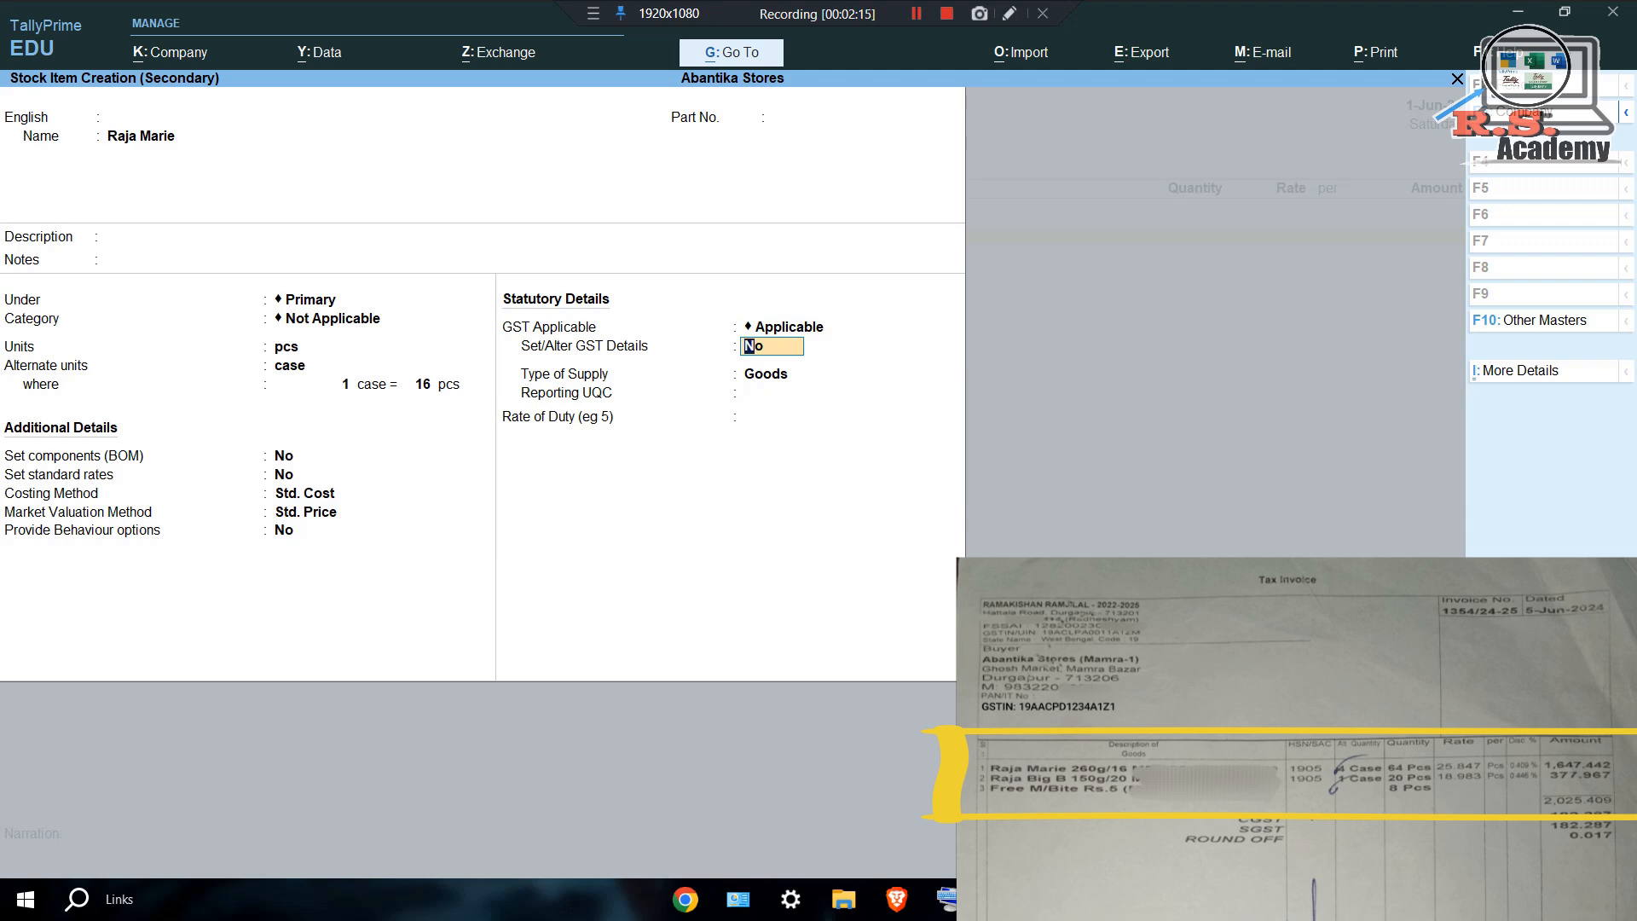
type("y")
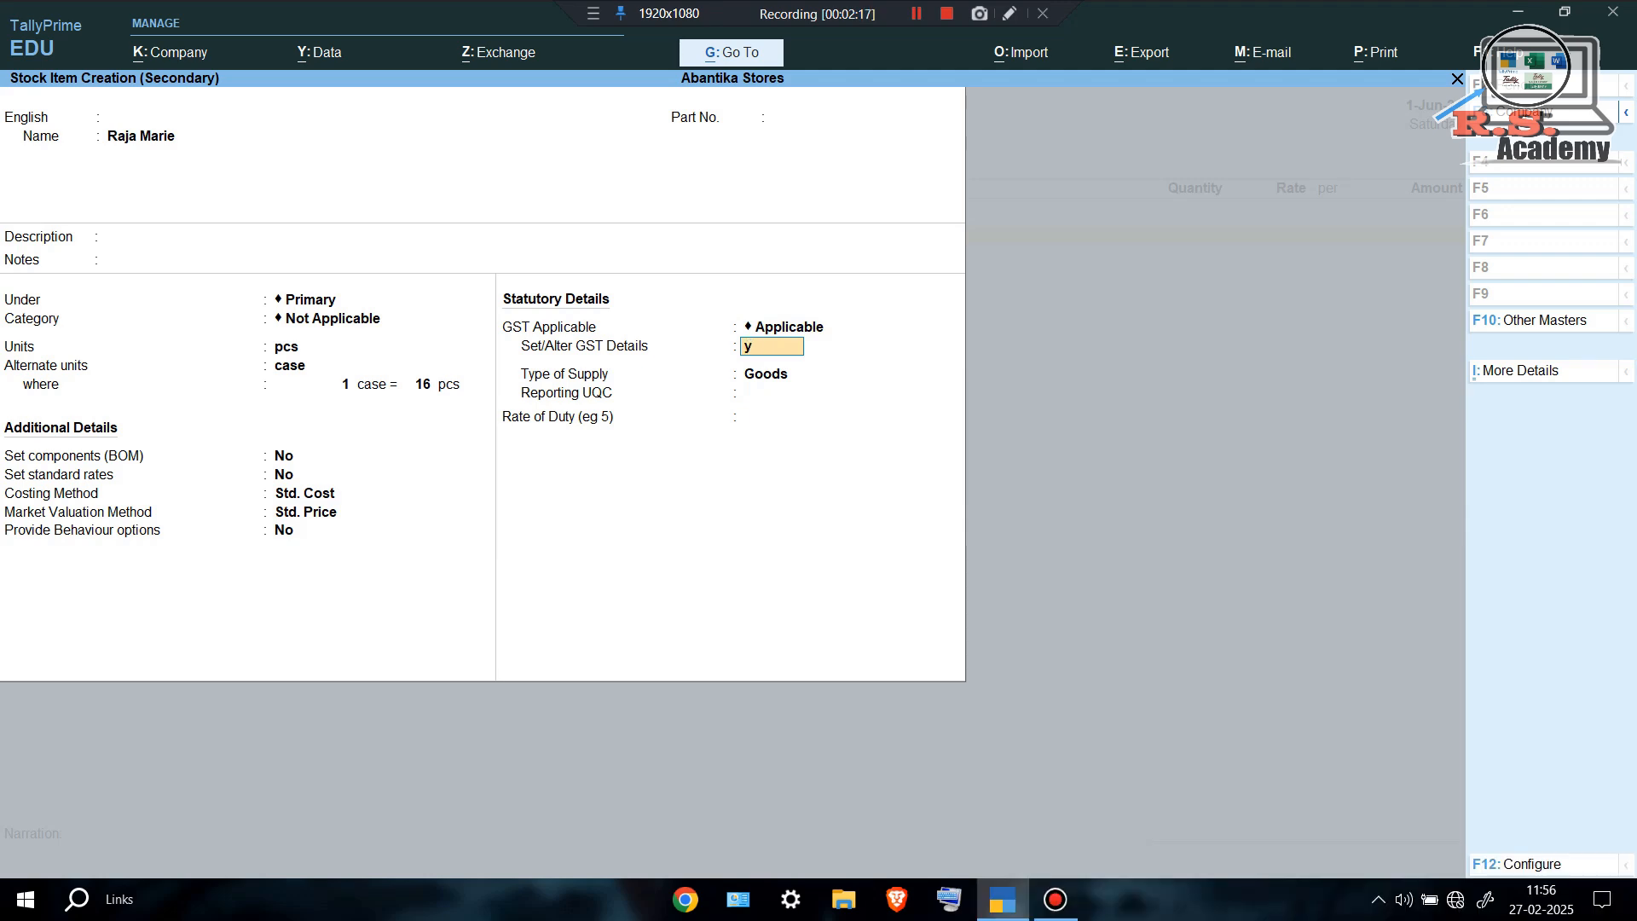
key("Return")
type("Raja Marie")
Give Raja Marie HSN/SAC 1905, Taxable at 18% integrated tax, supply type Goods, and save it.
key("Return")
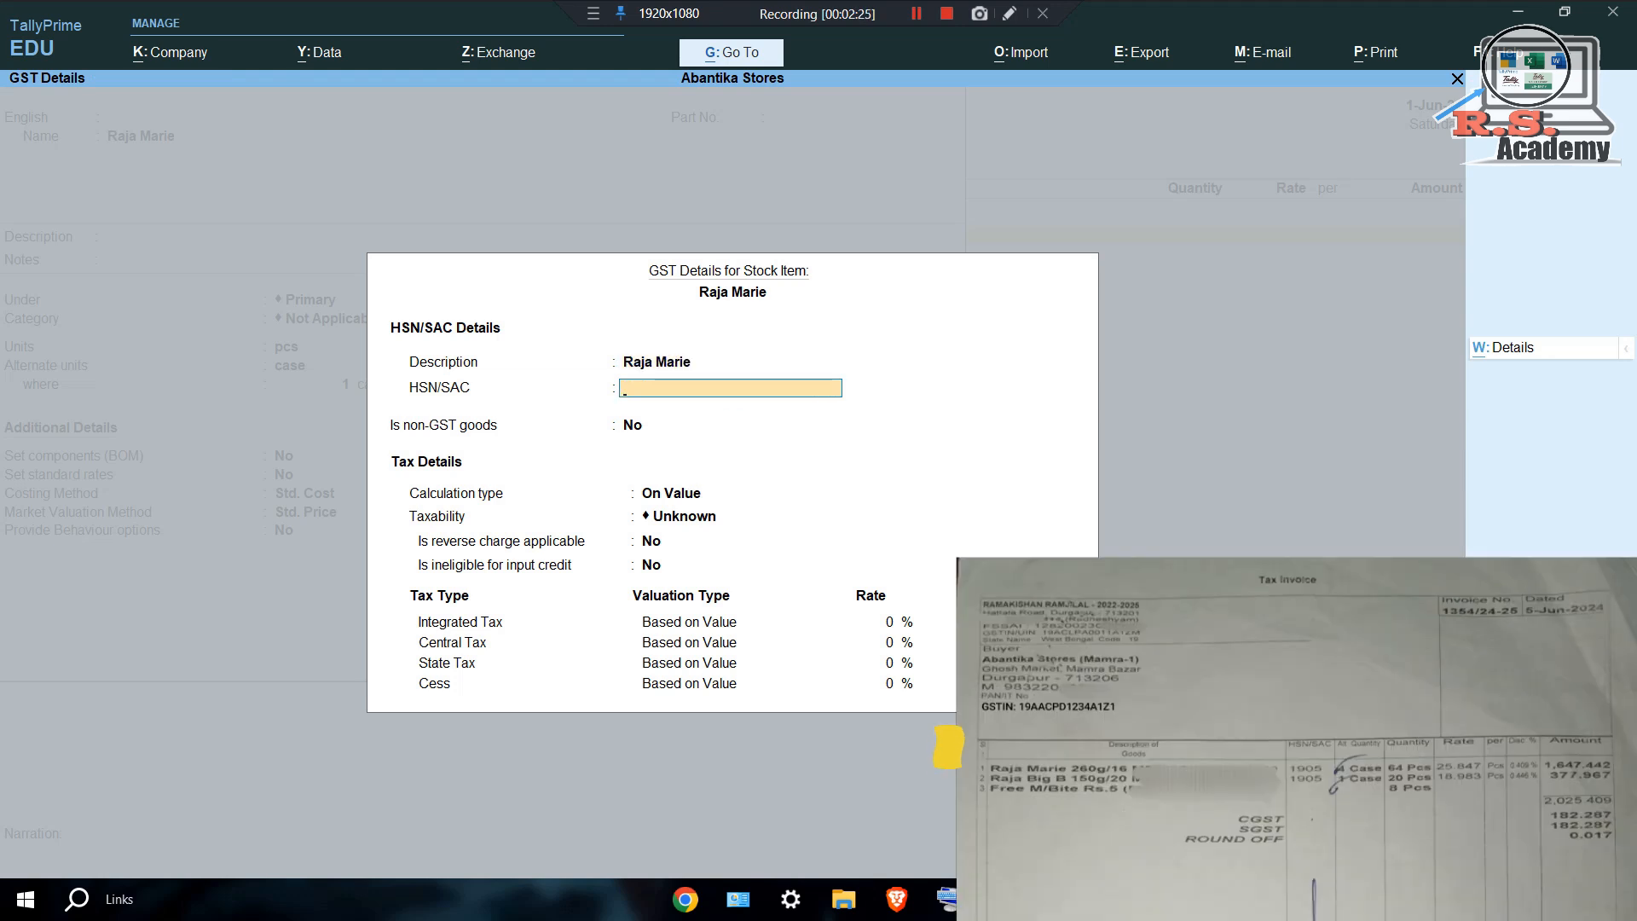
type("1905")
key("Return")
key("Return")
key("Return")
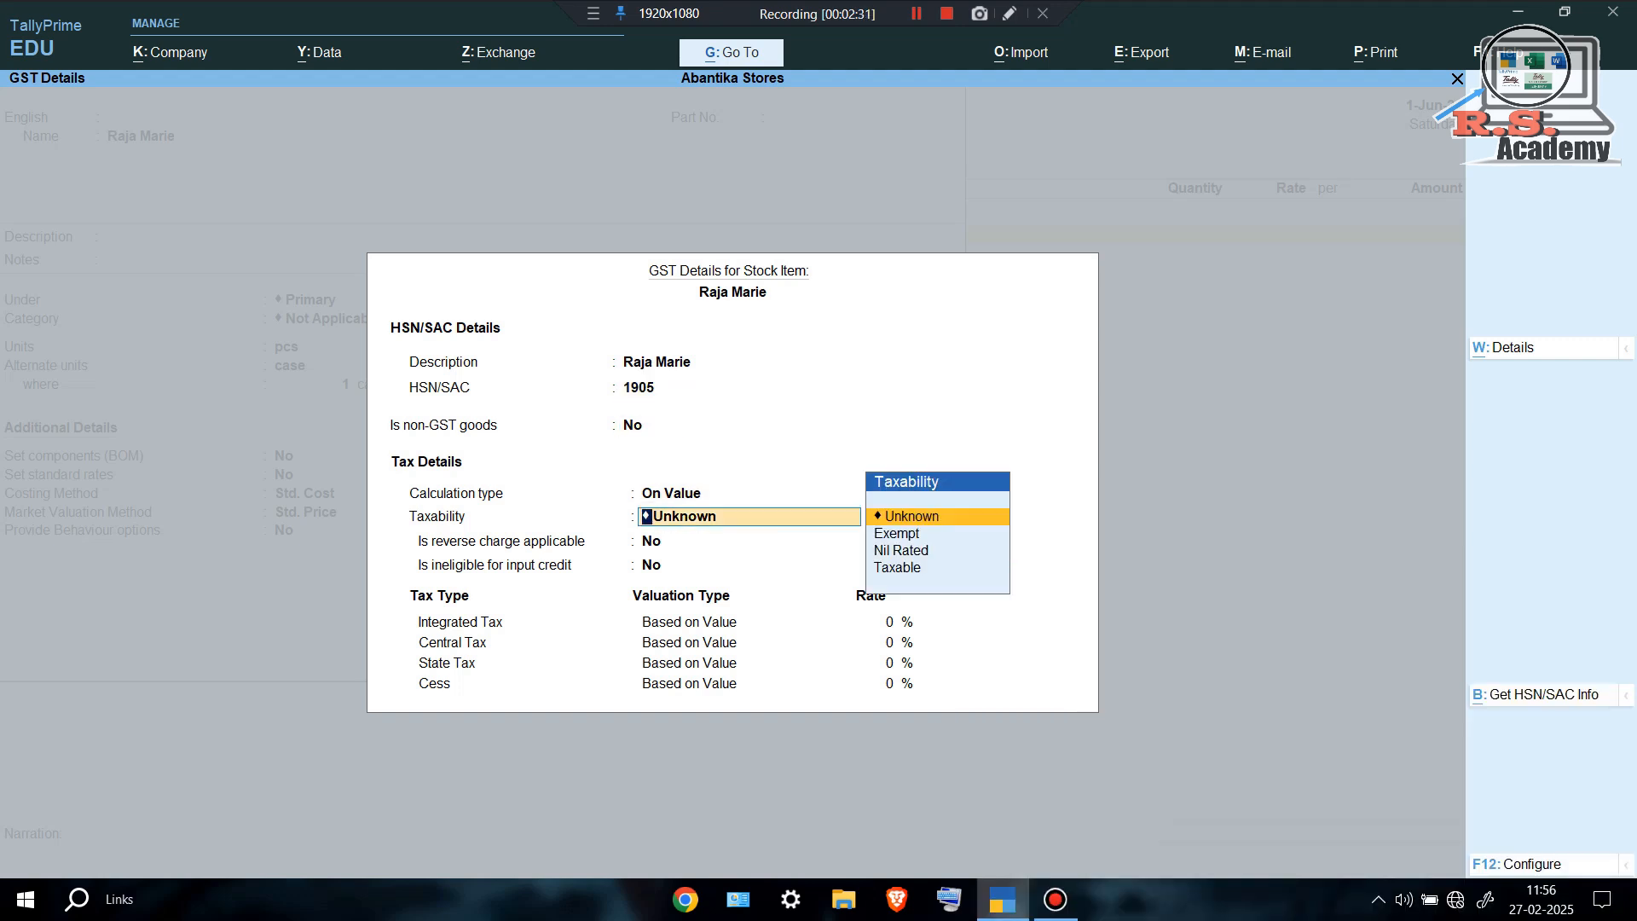
type("T")
key("Return")
key("Return")
key("Return")
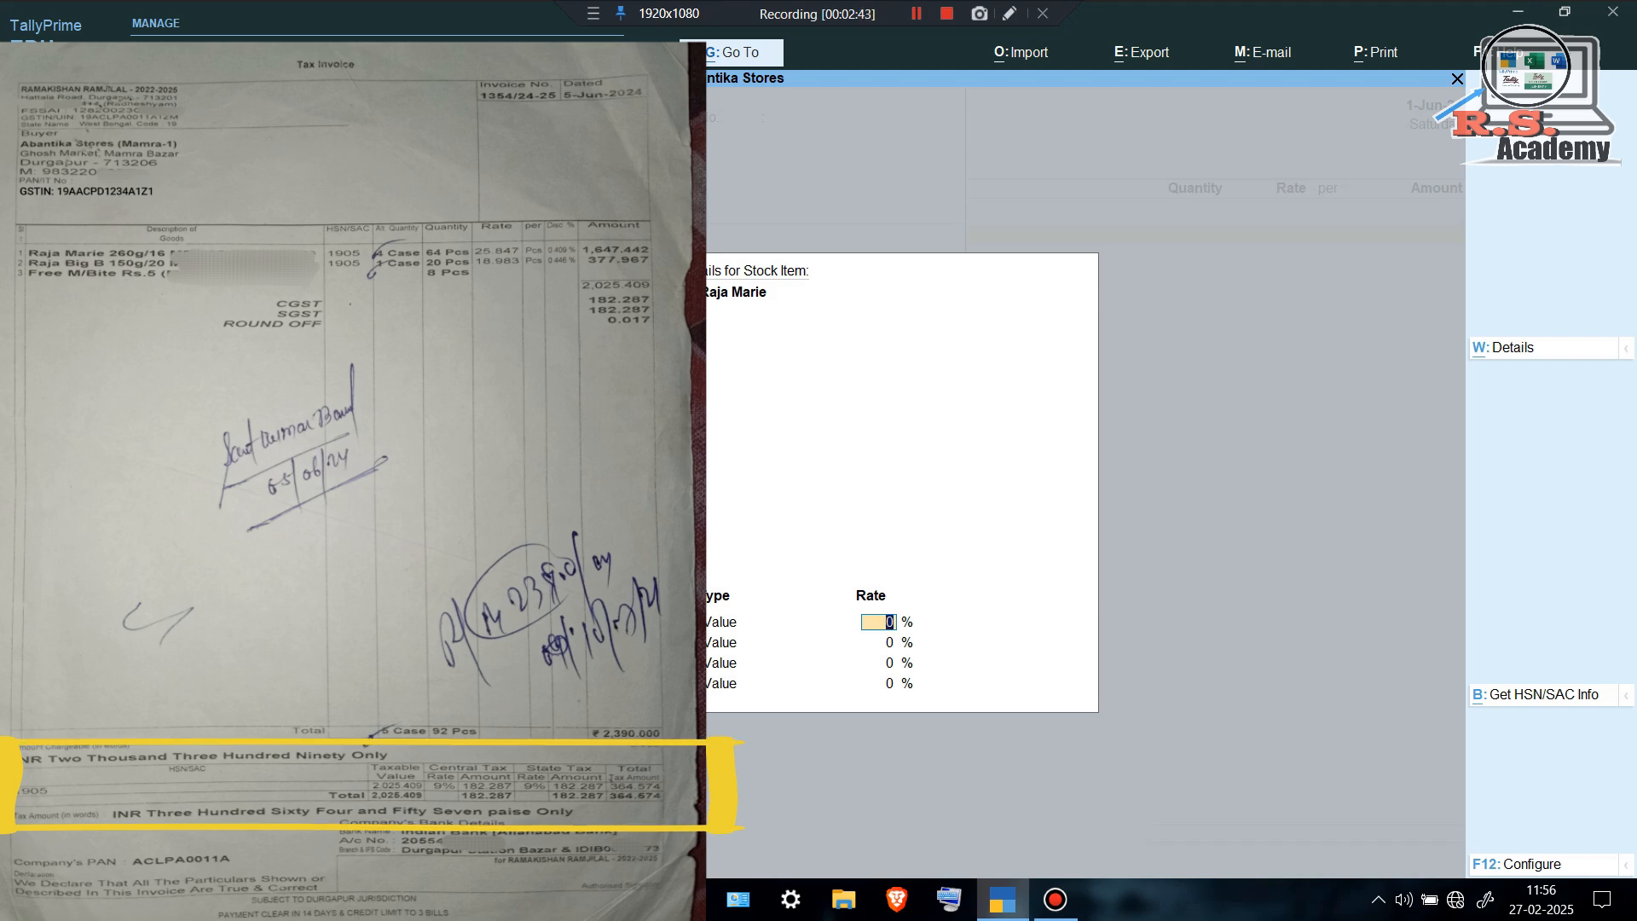
type("18")
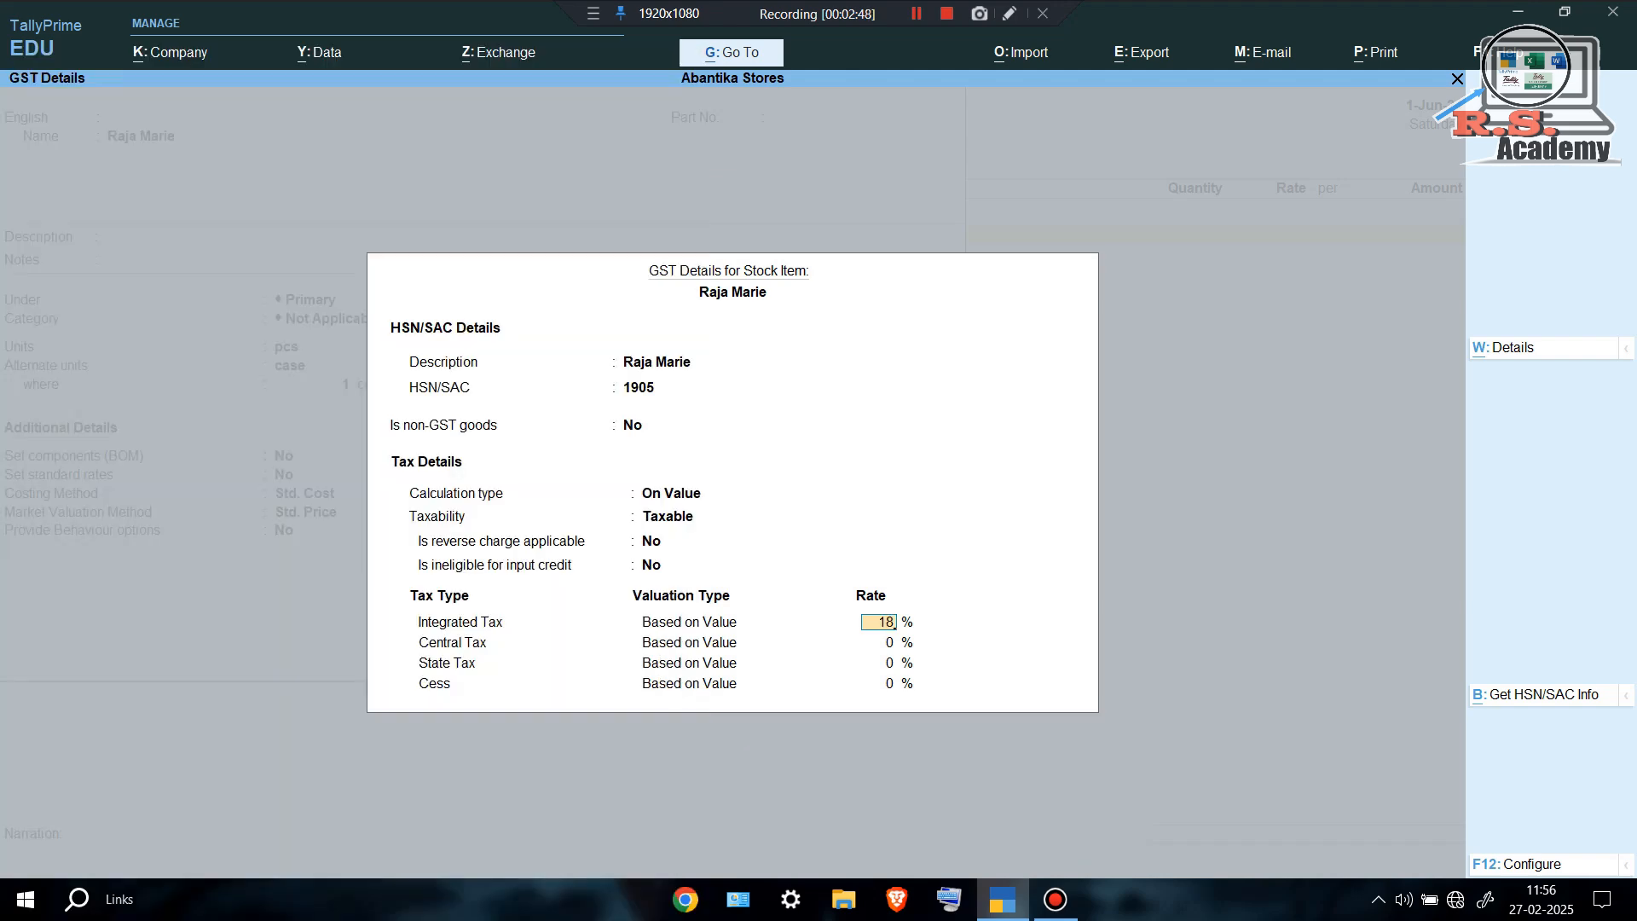
key("Return")
key("Return")
key("Return")
key("Return")
key("Return")
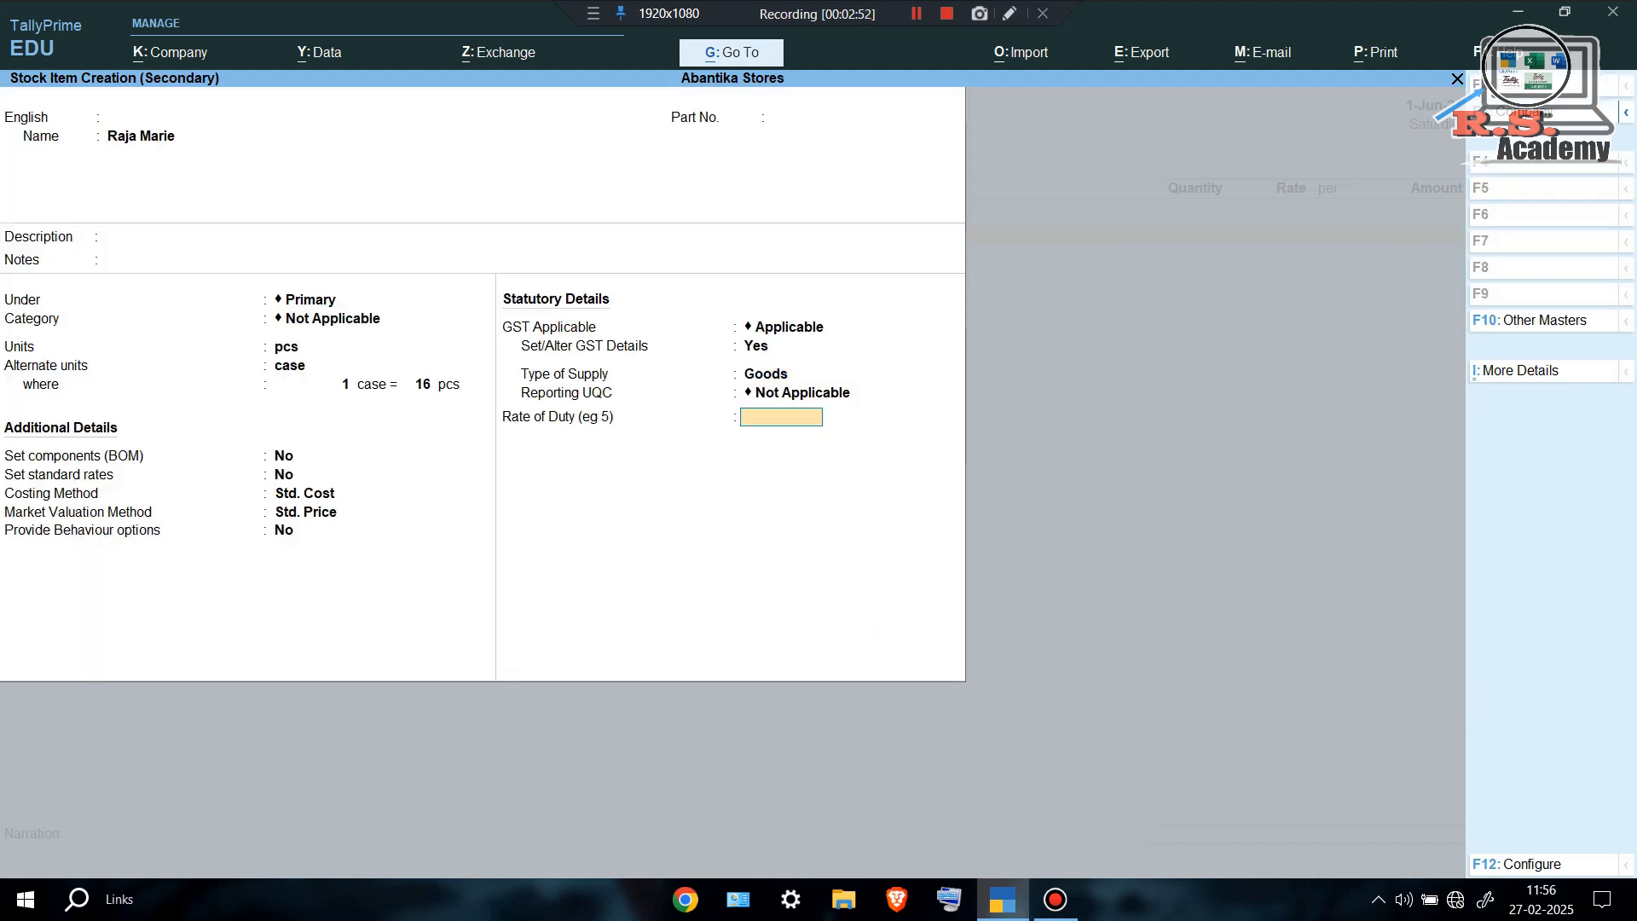
key("Return")
key("Return")
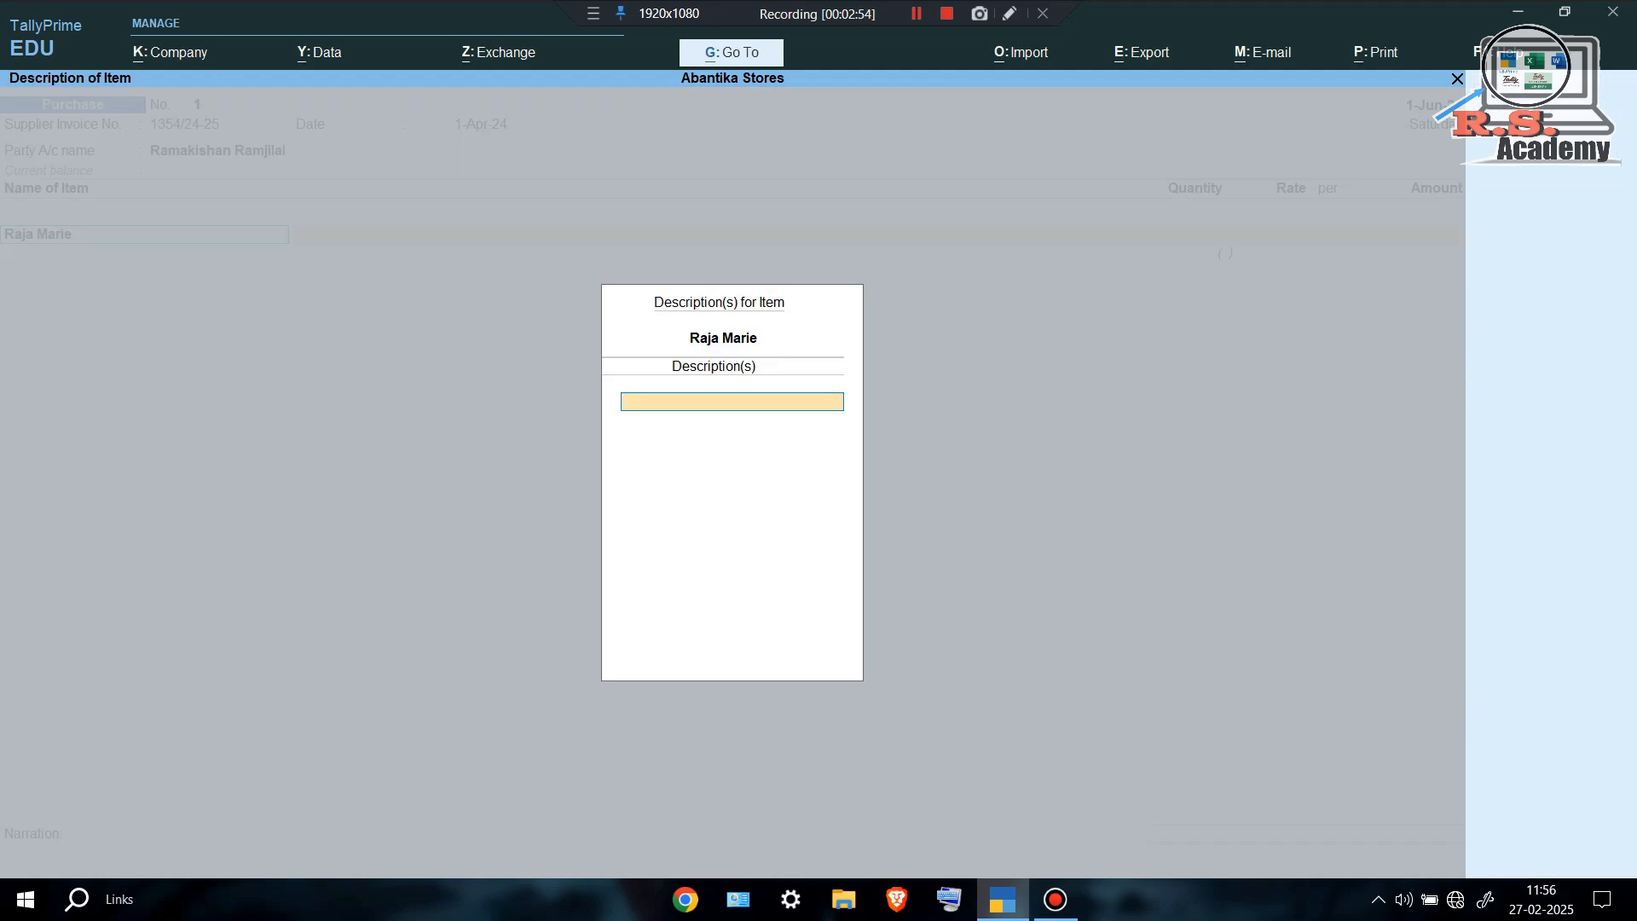
key("Return")
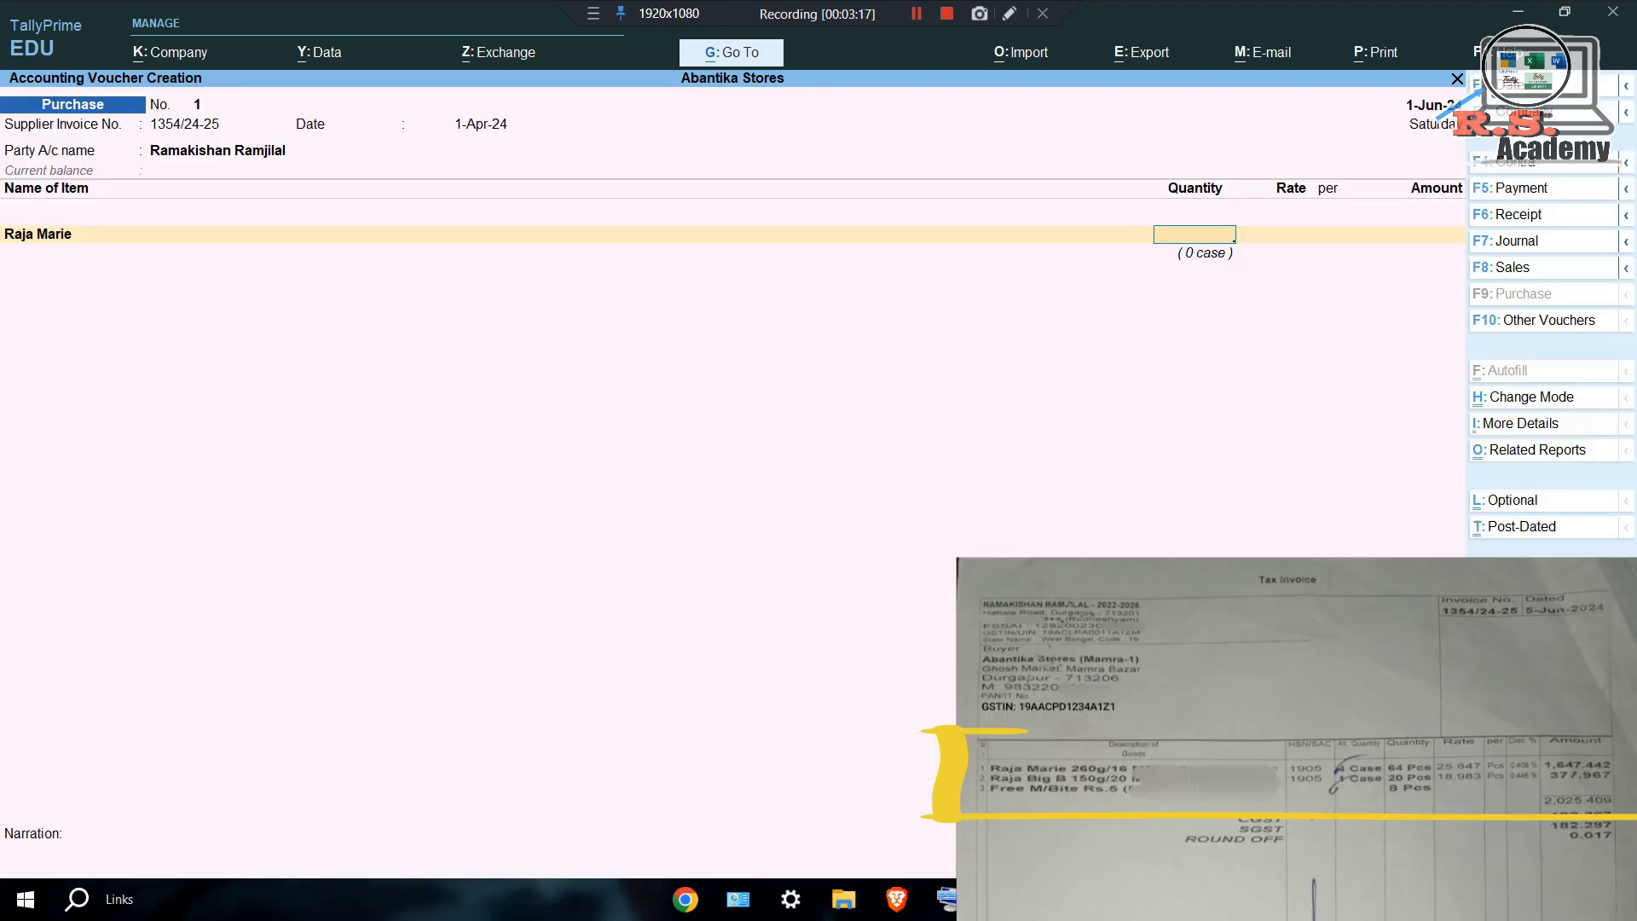
Enter 64 pcs of Raja Marie at rate 25.847, giving an amount of 1,654.40.
type("6")
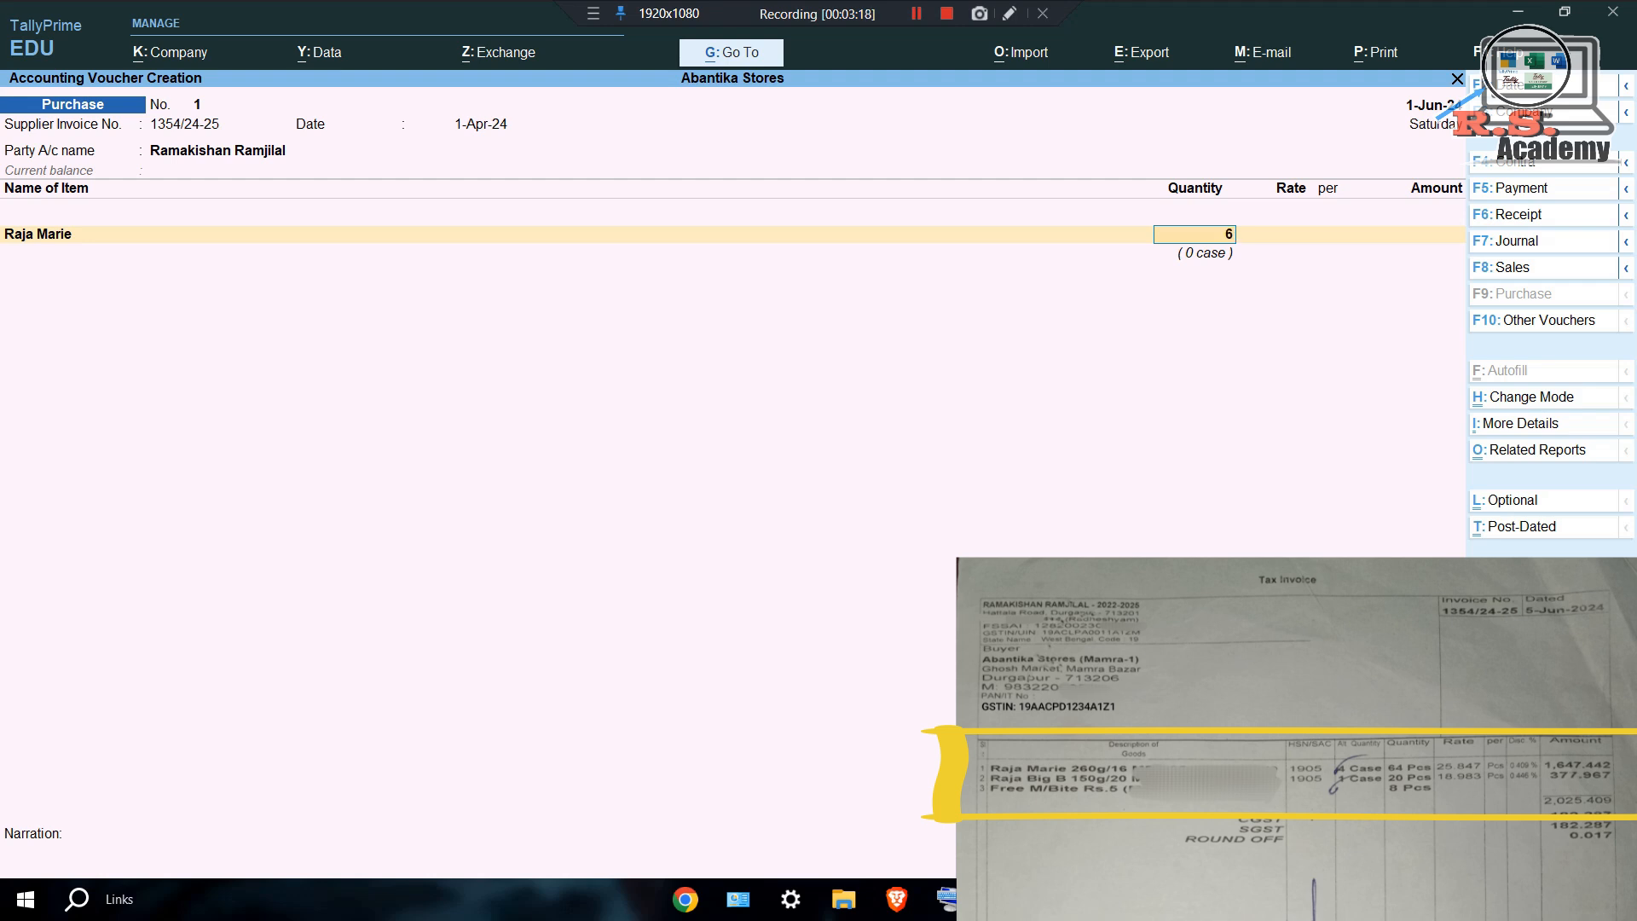
type("4")
key("Return")
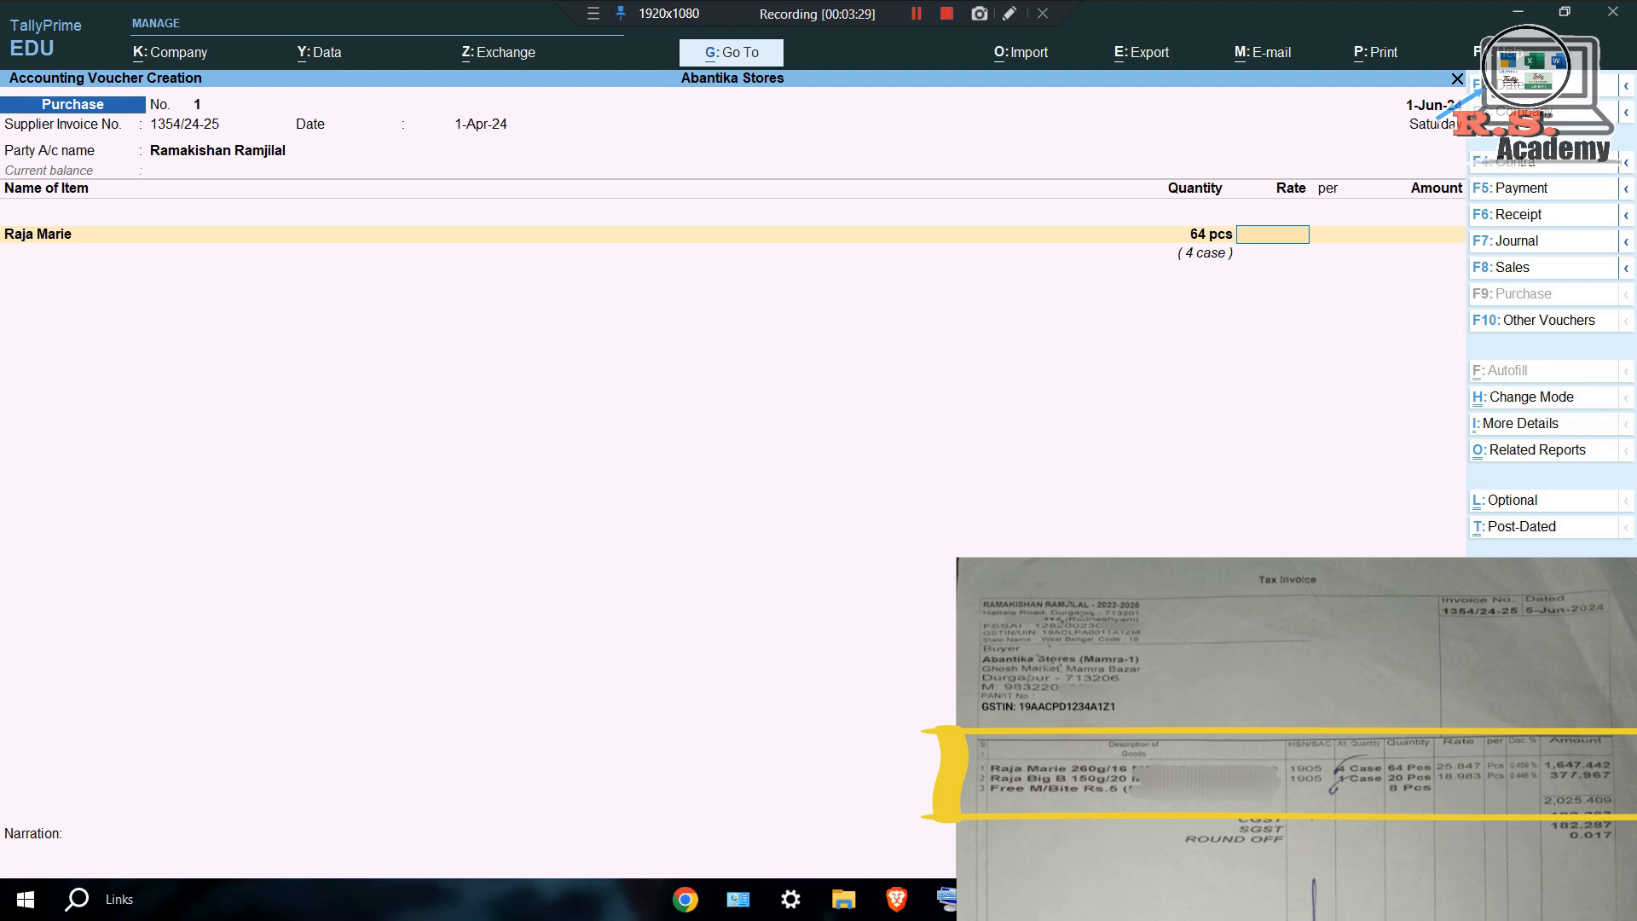
type("25.847")
key("Return")
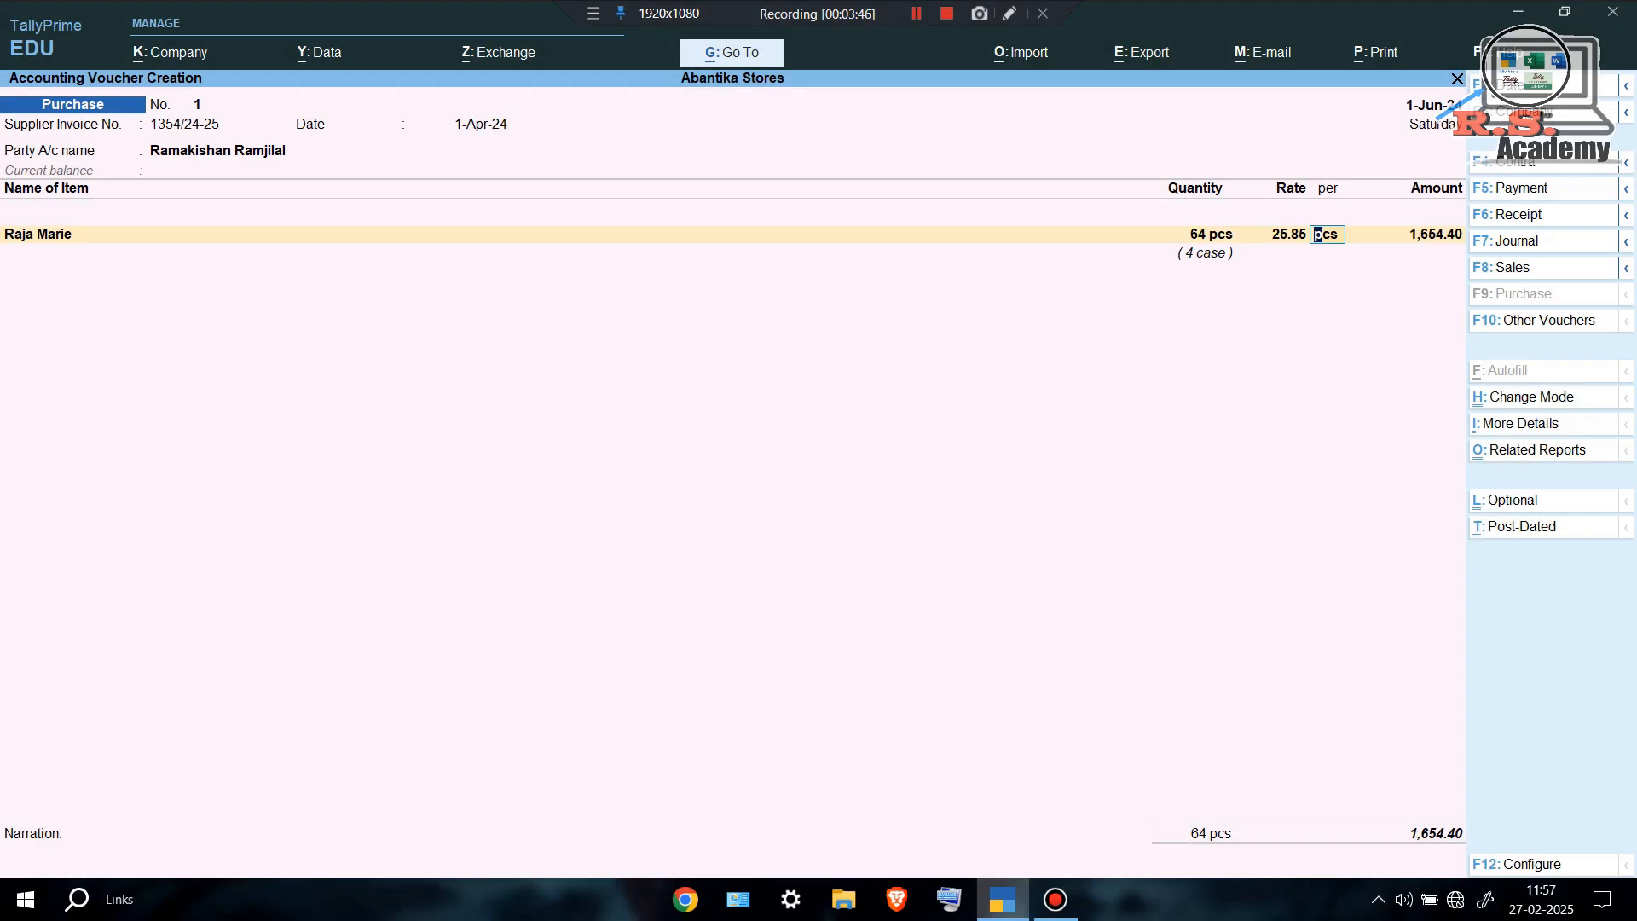
Set 'Use Discount column in invoices' to Yes in Company Features and accept.
key("F11")
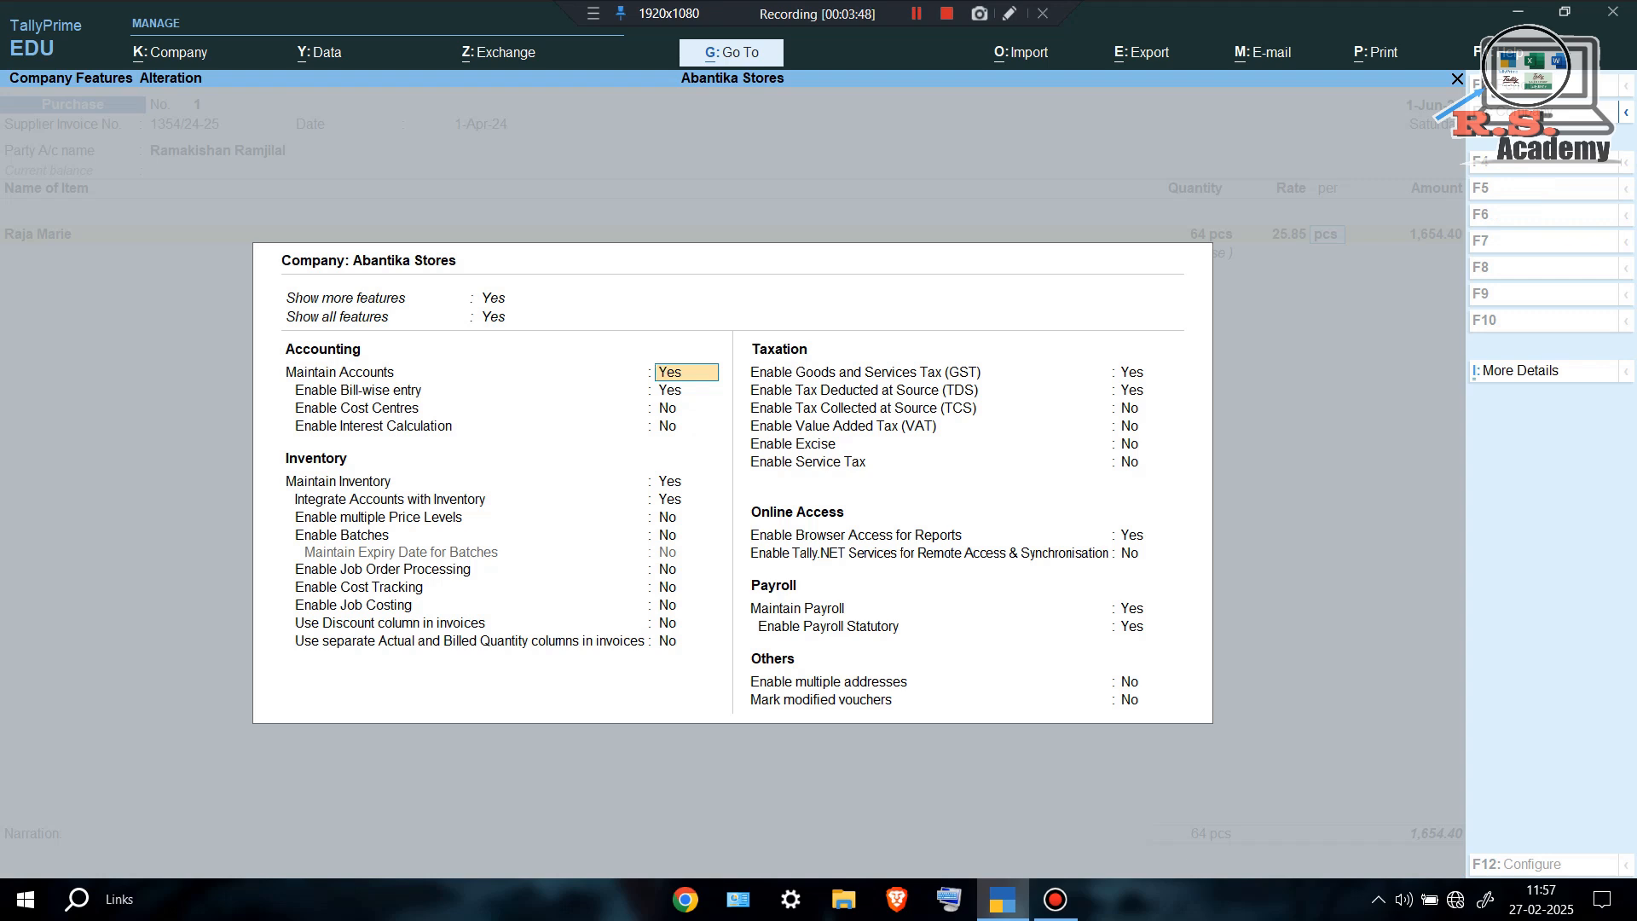
key("Return")
key("Return")
key("Return")
key("Return")
key("Return")
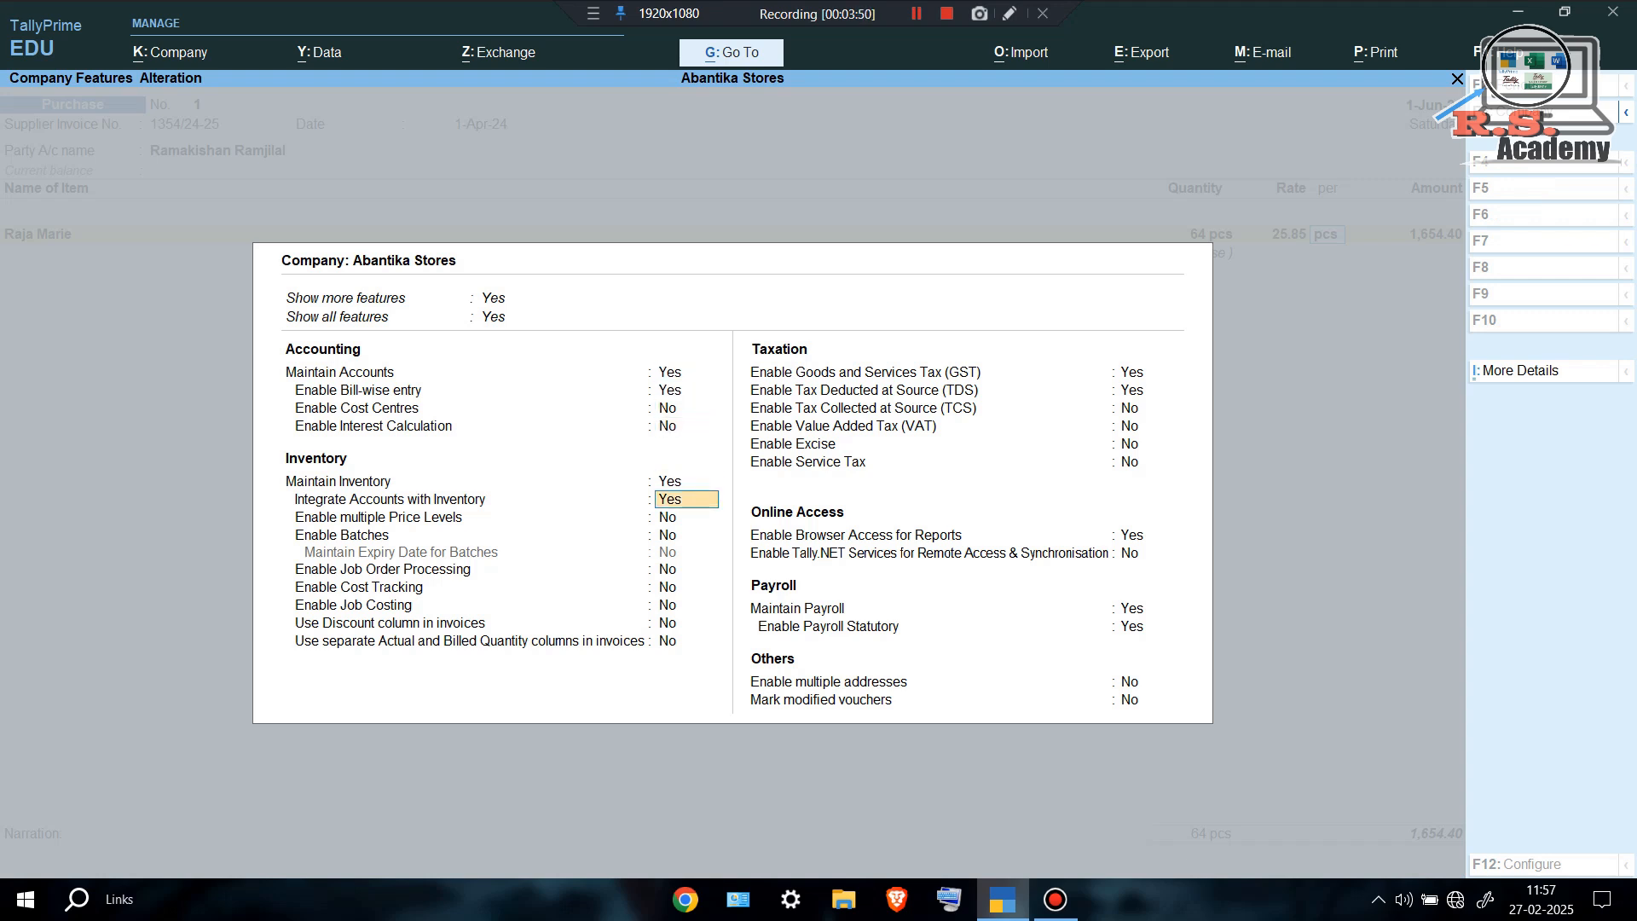
key("Return")
key("Return")
key("Return")
key("Return")
key("Return")
key("Return")
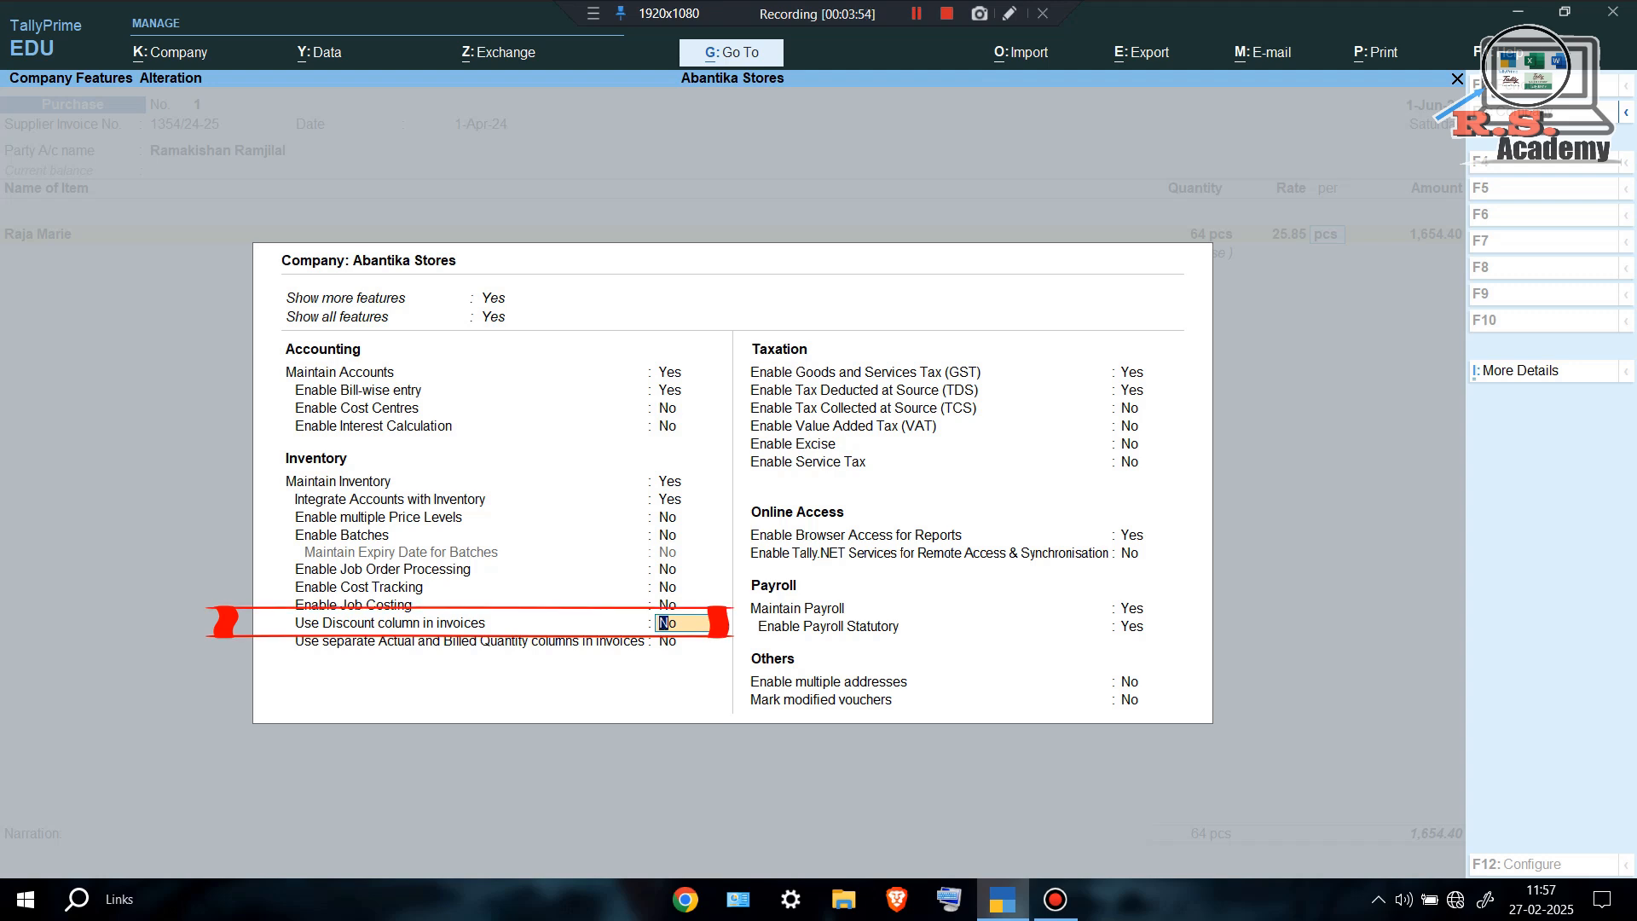
type("y")
key("Return")
key("ctrl")
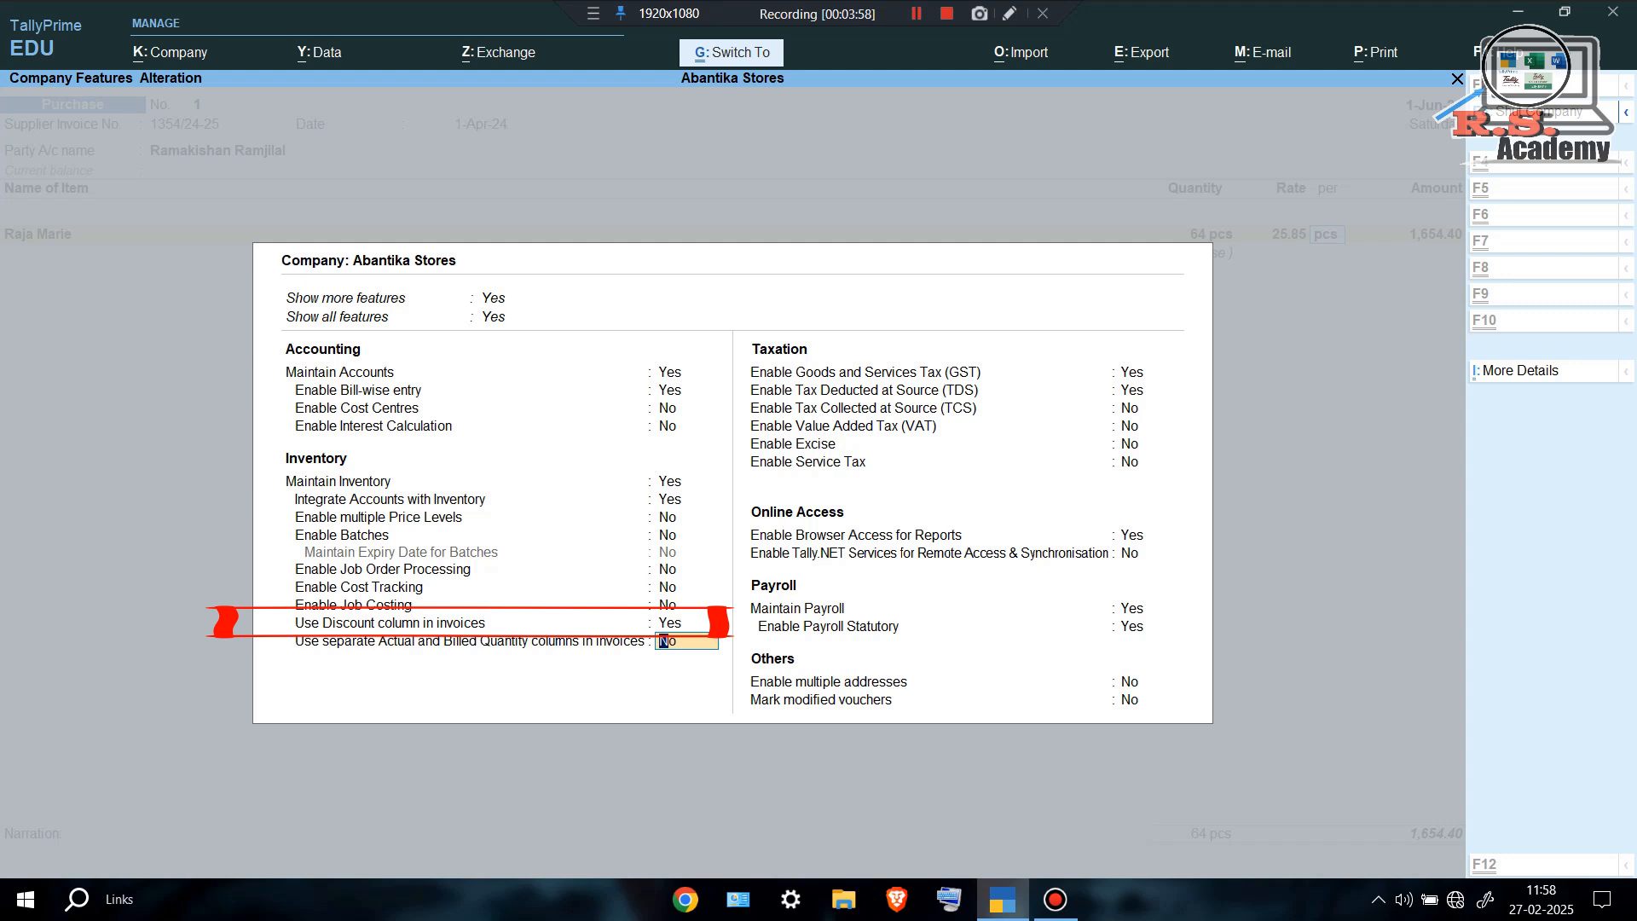
key("ctrl+a")
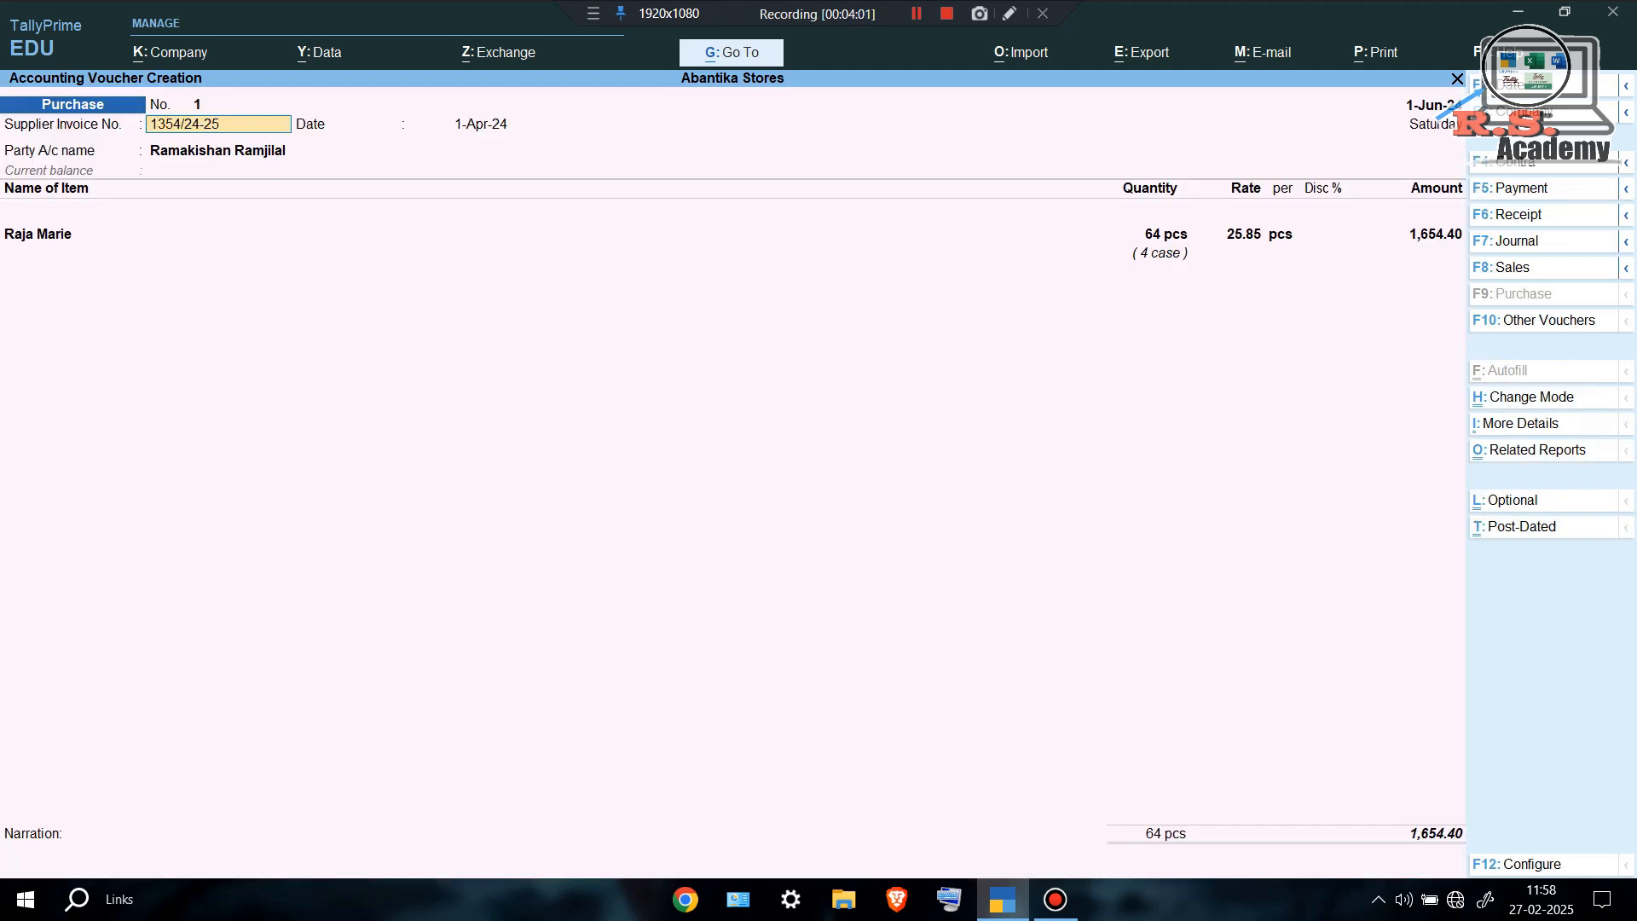
key("Return")
key("Return")
key("Return")
key("Return")
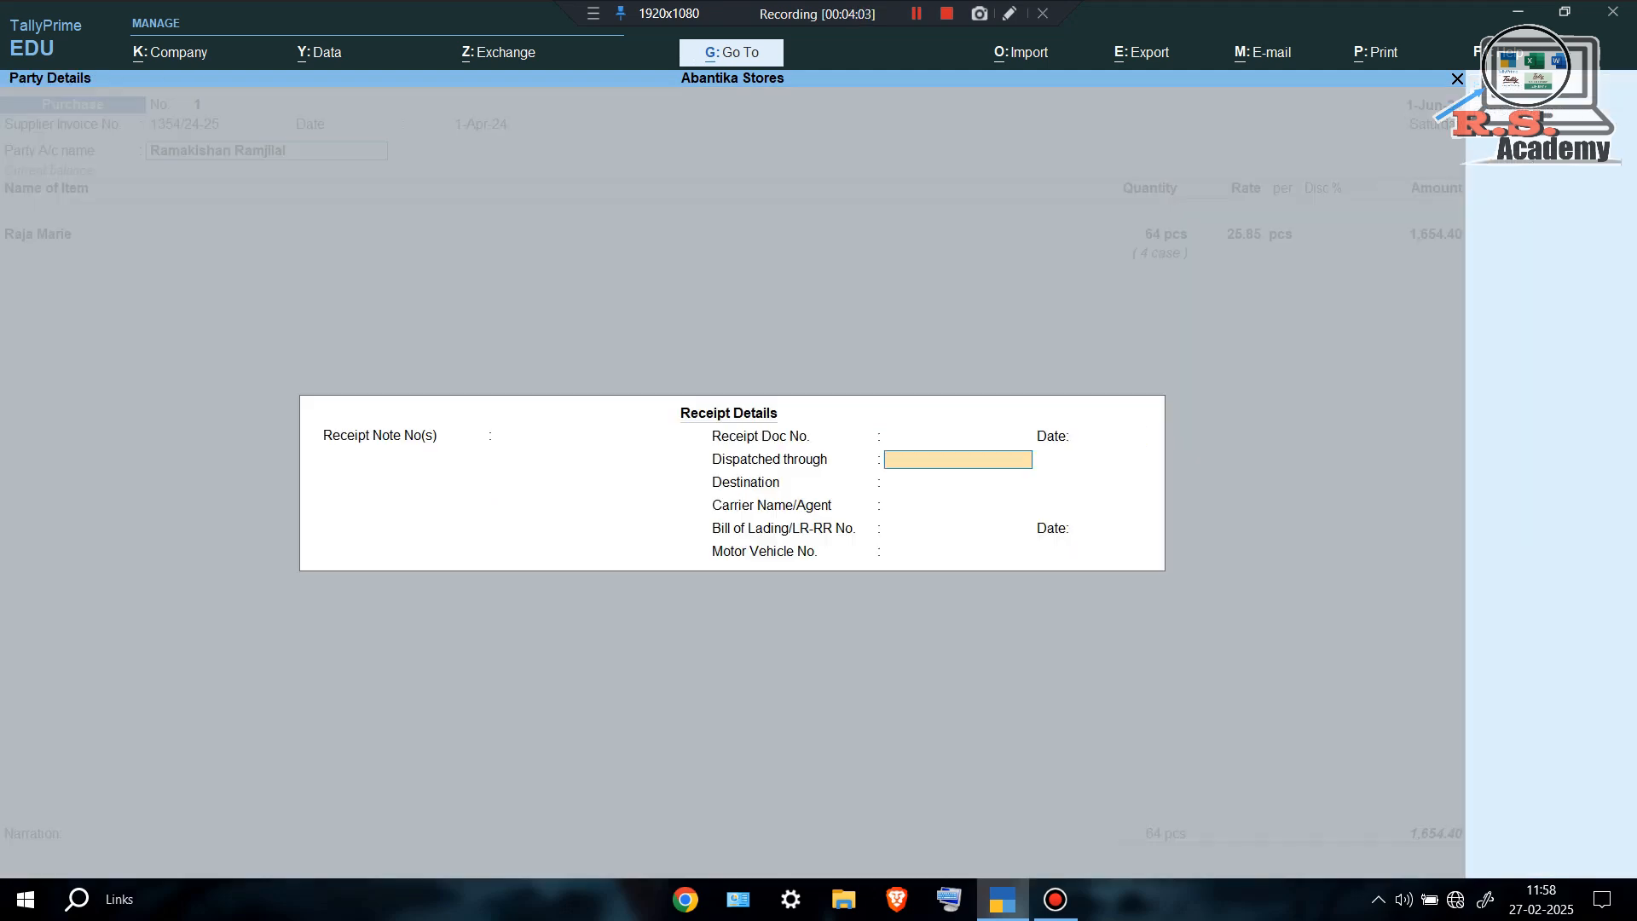
key("ctrl+a")
key("ctrl+a")
key("Return")
key("Return")
key("Return")
key("Return")
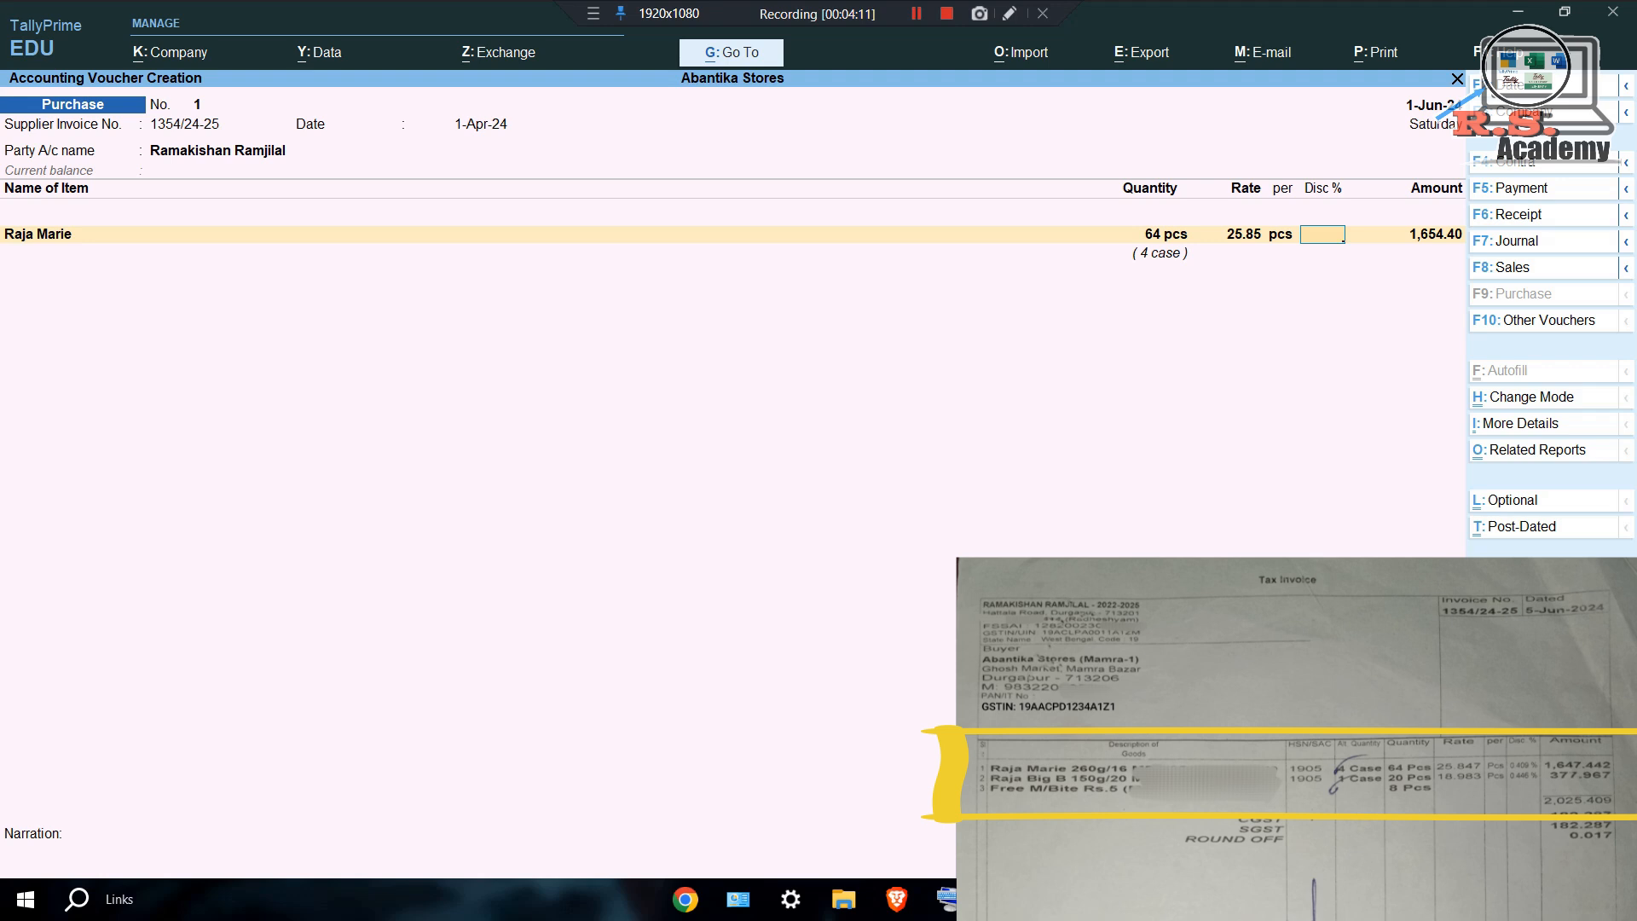
type("0.409")
key("Return")
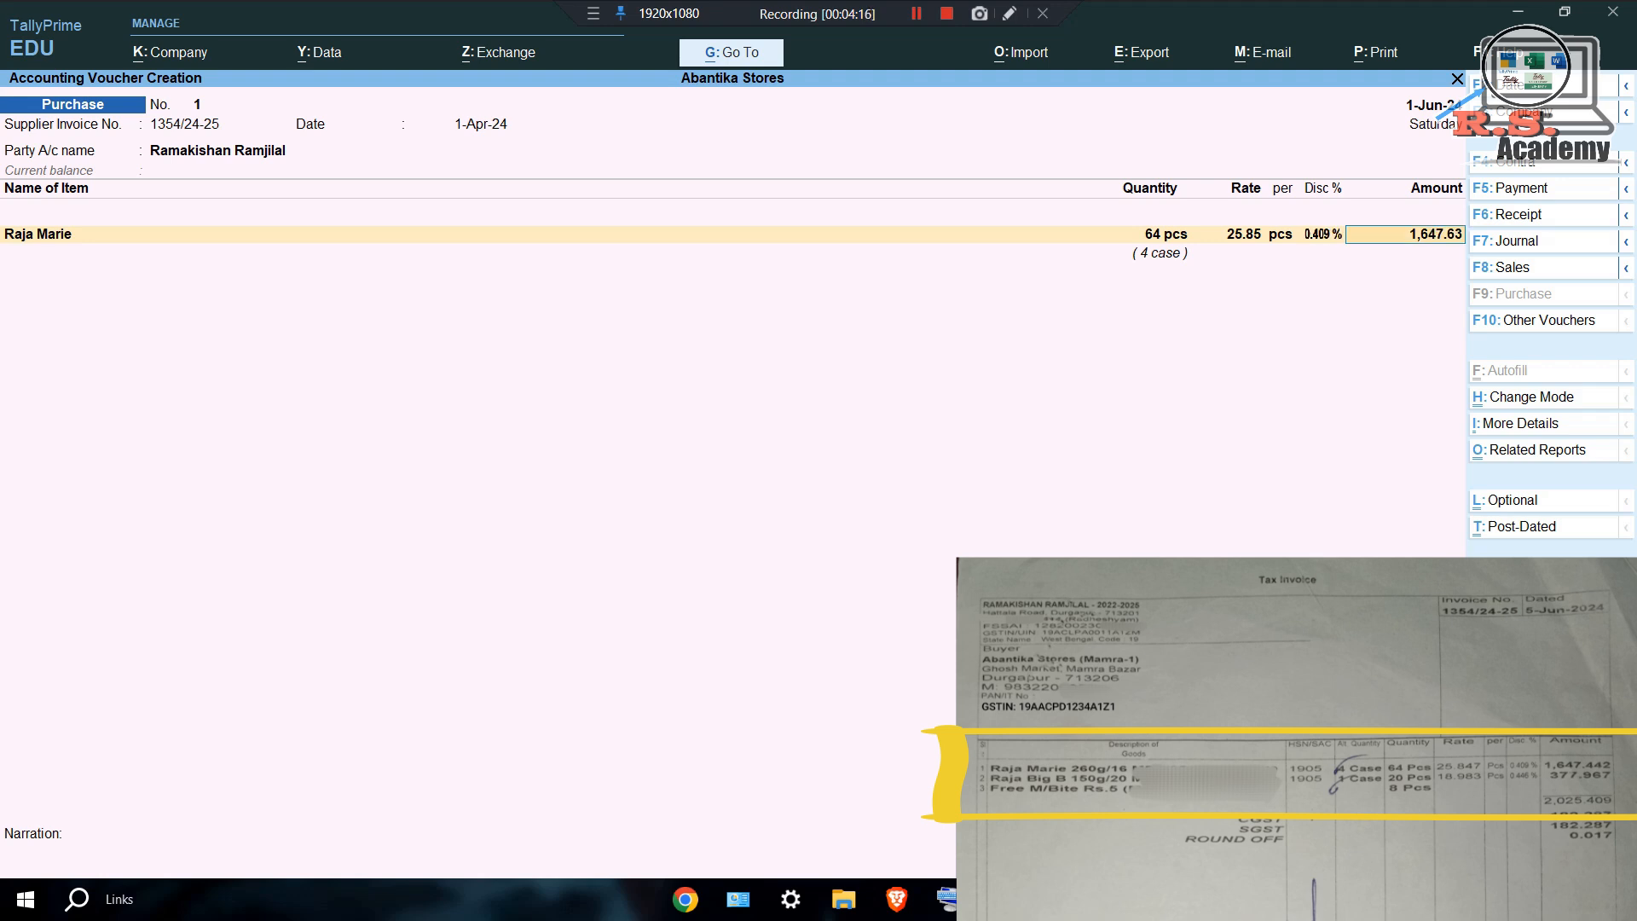
key("Return")
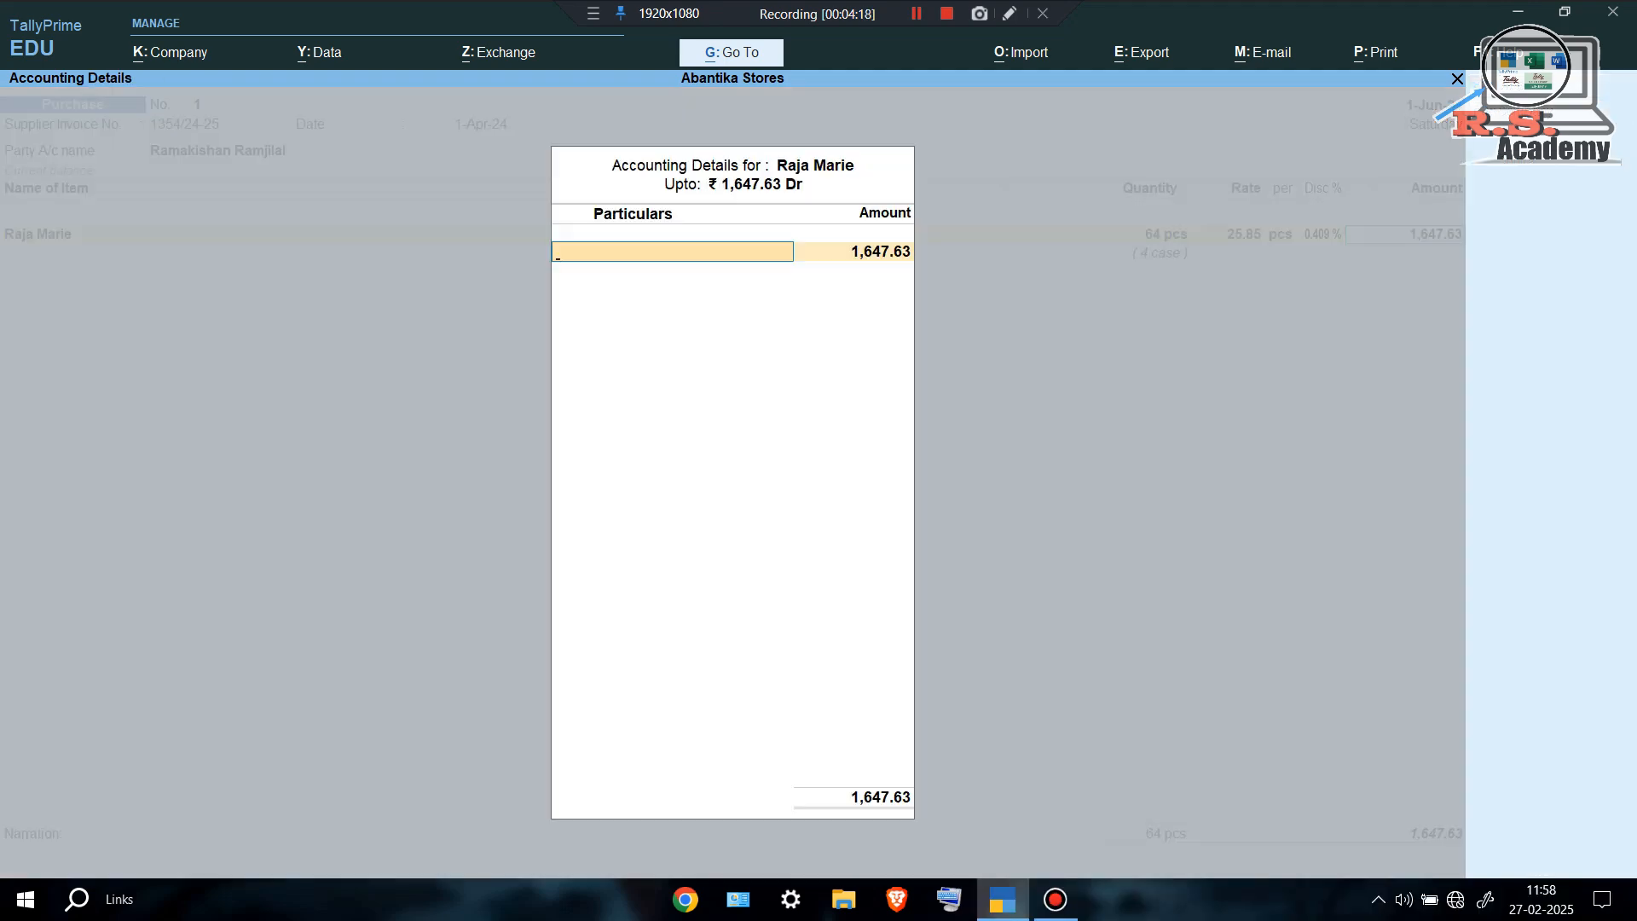
Create ledger 'Purchase' under Purchase Accounts and allocate the 1,647.63 to it.
key("alt+c")
type("Purchase")
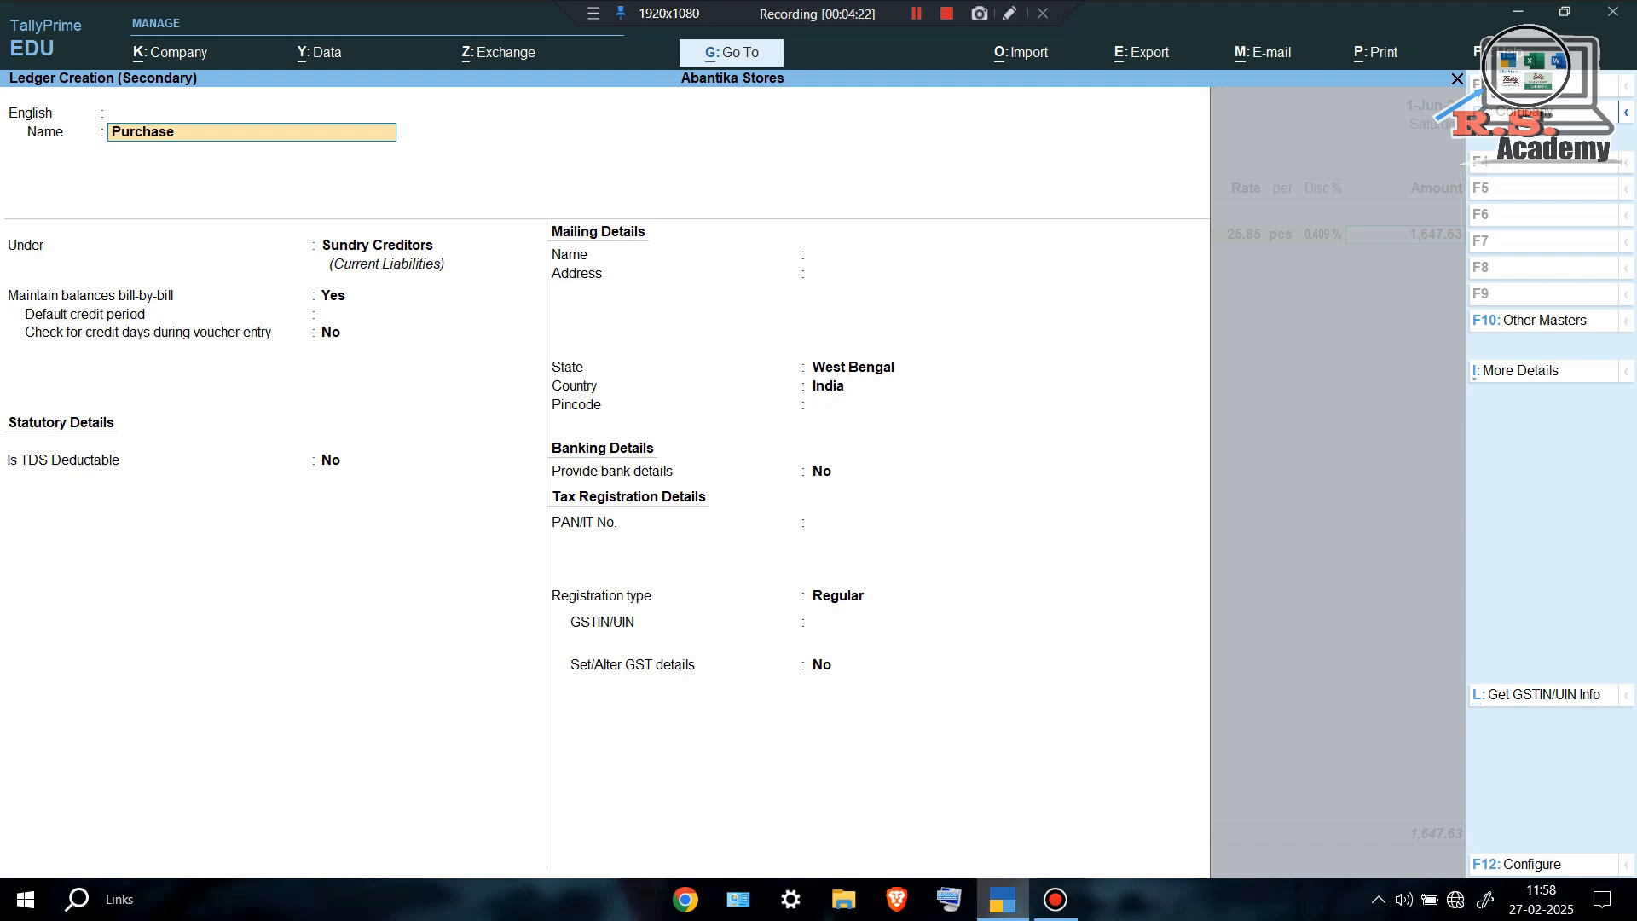
key("Return")
key("Return")
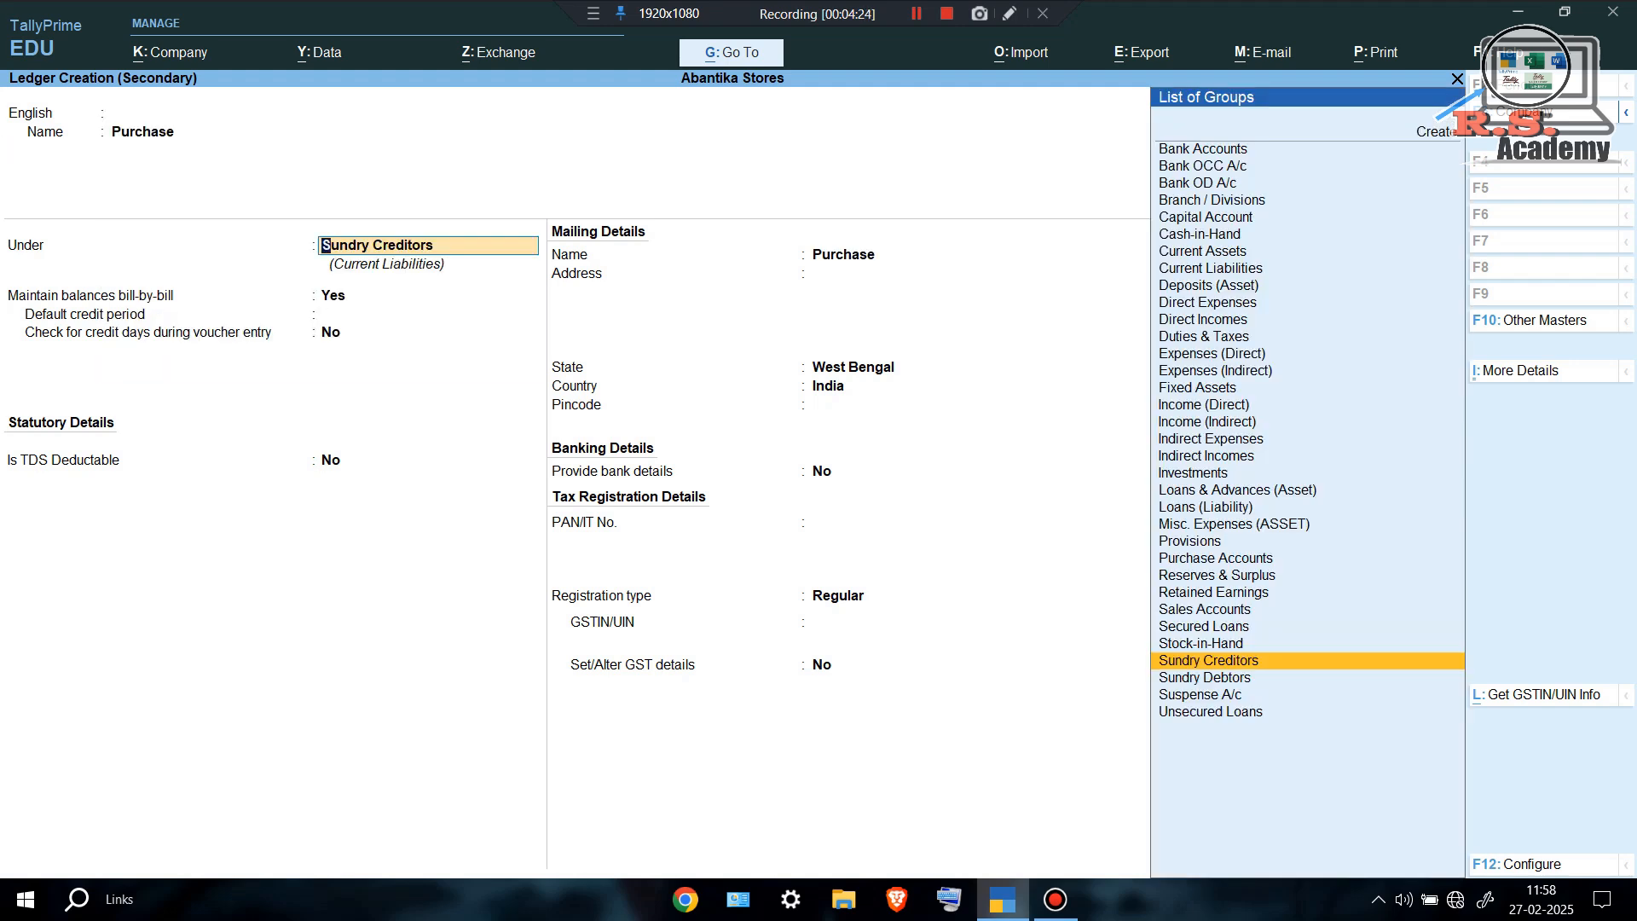
type("Pu")
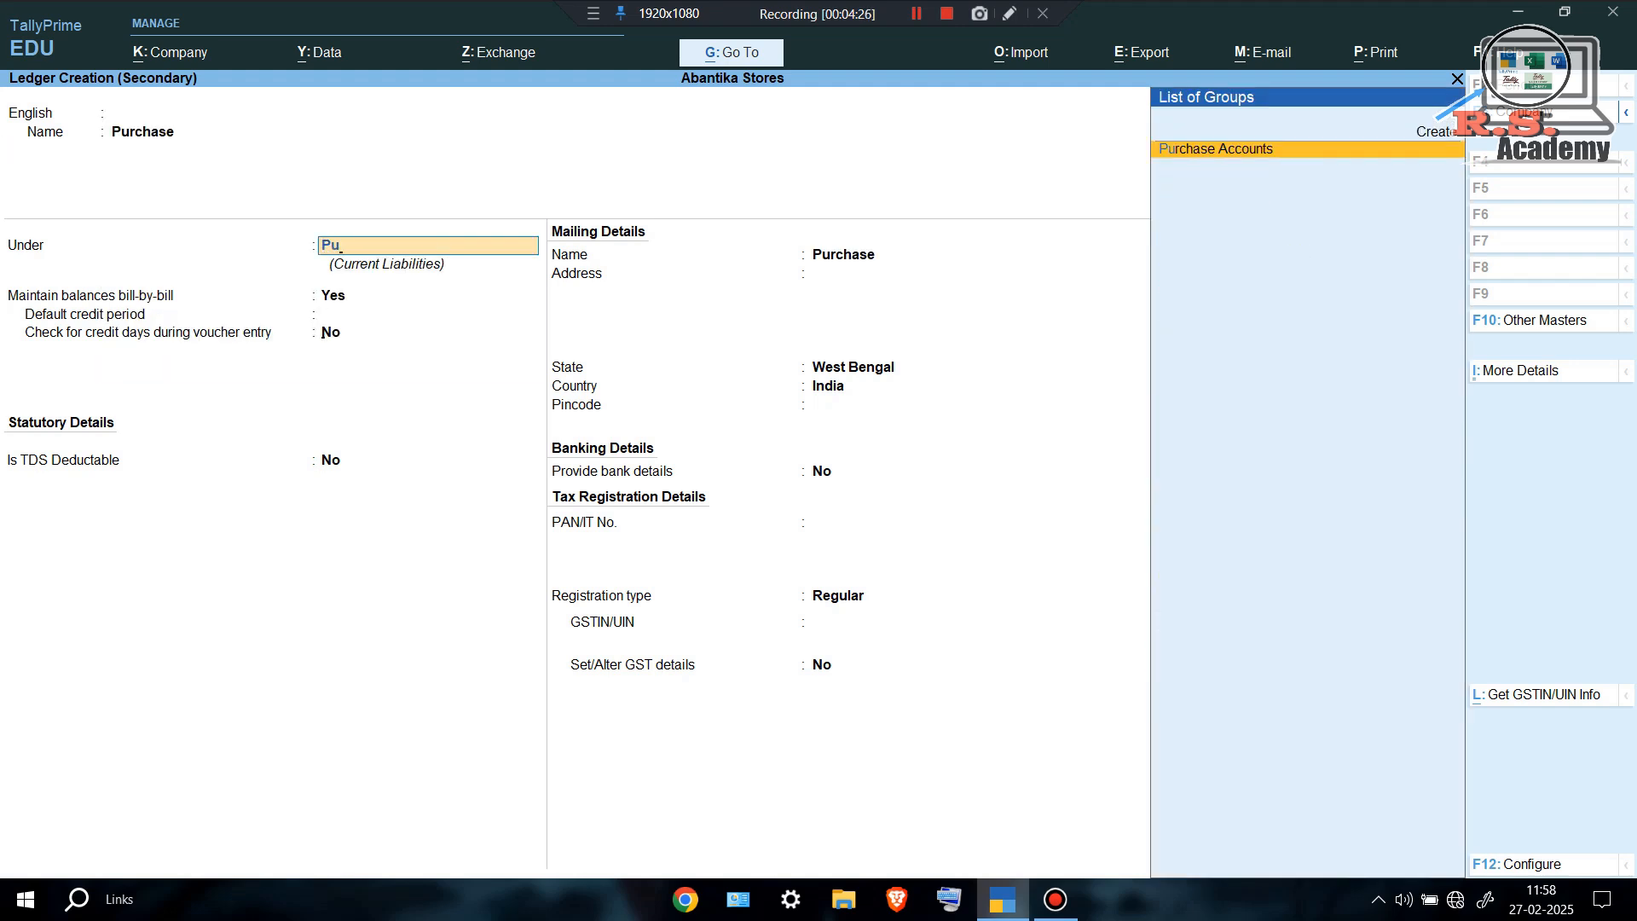
key("Return")
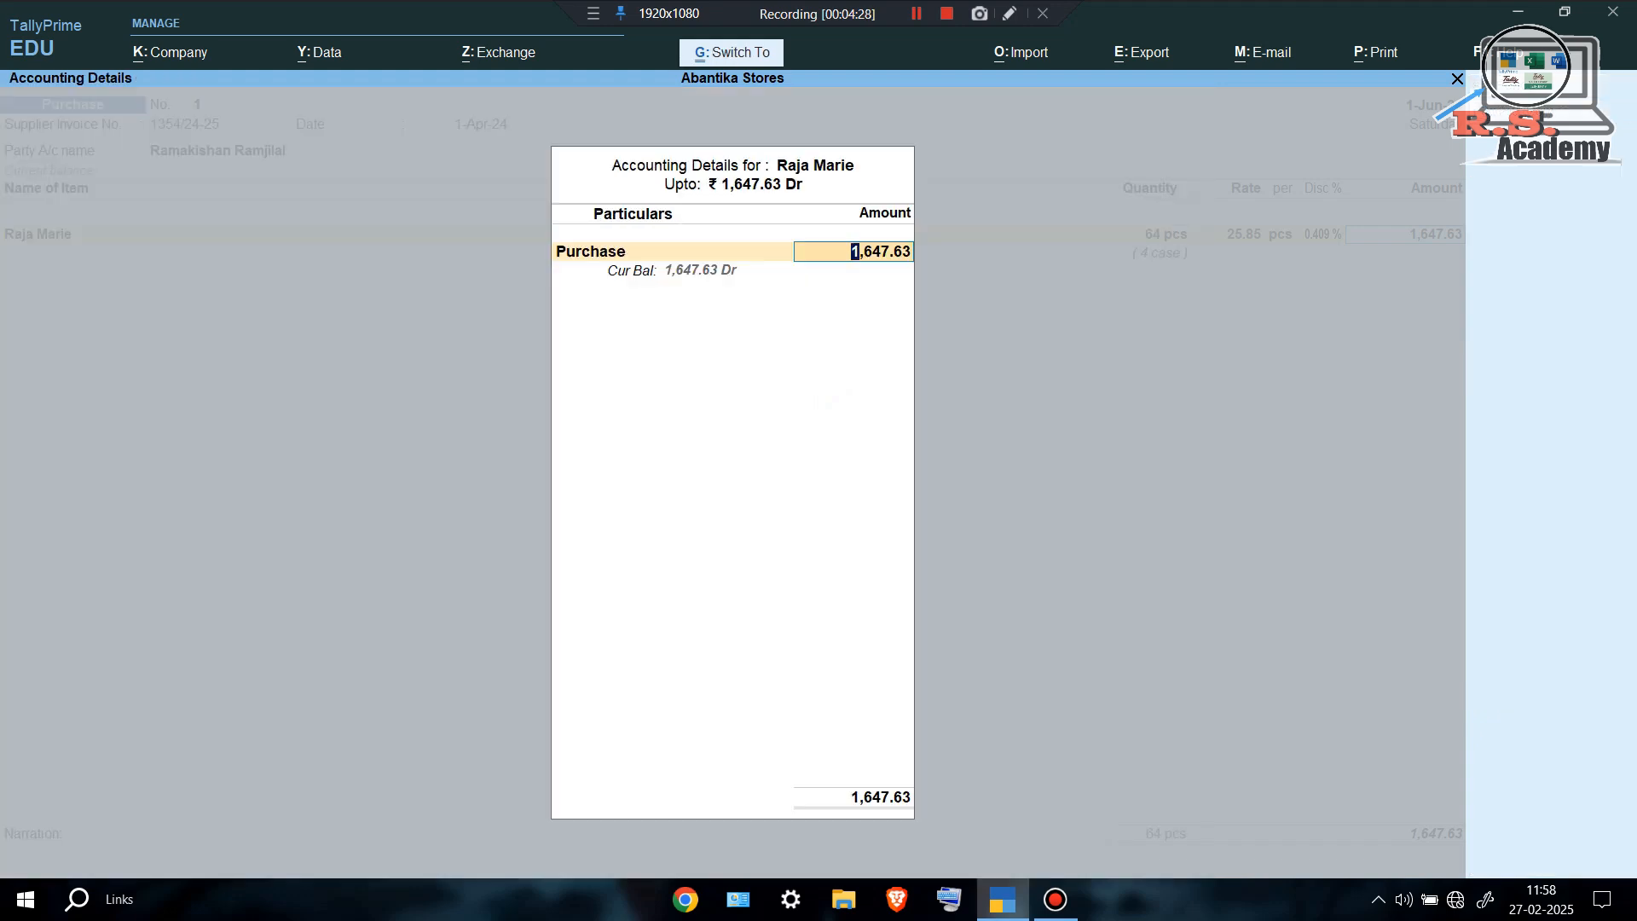
key("Return")
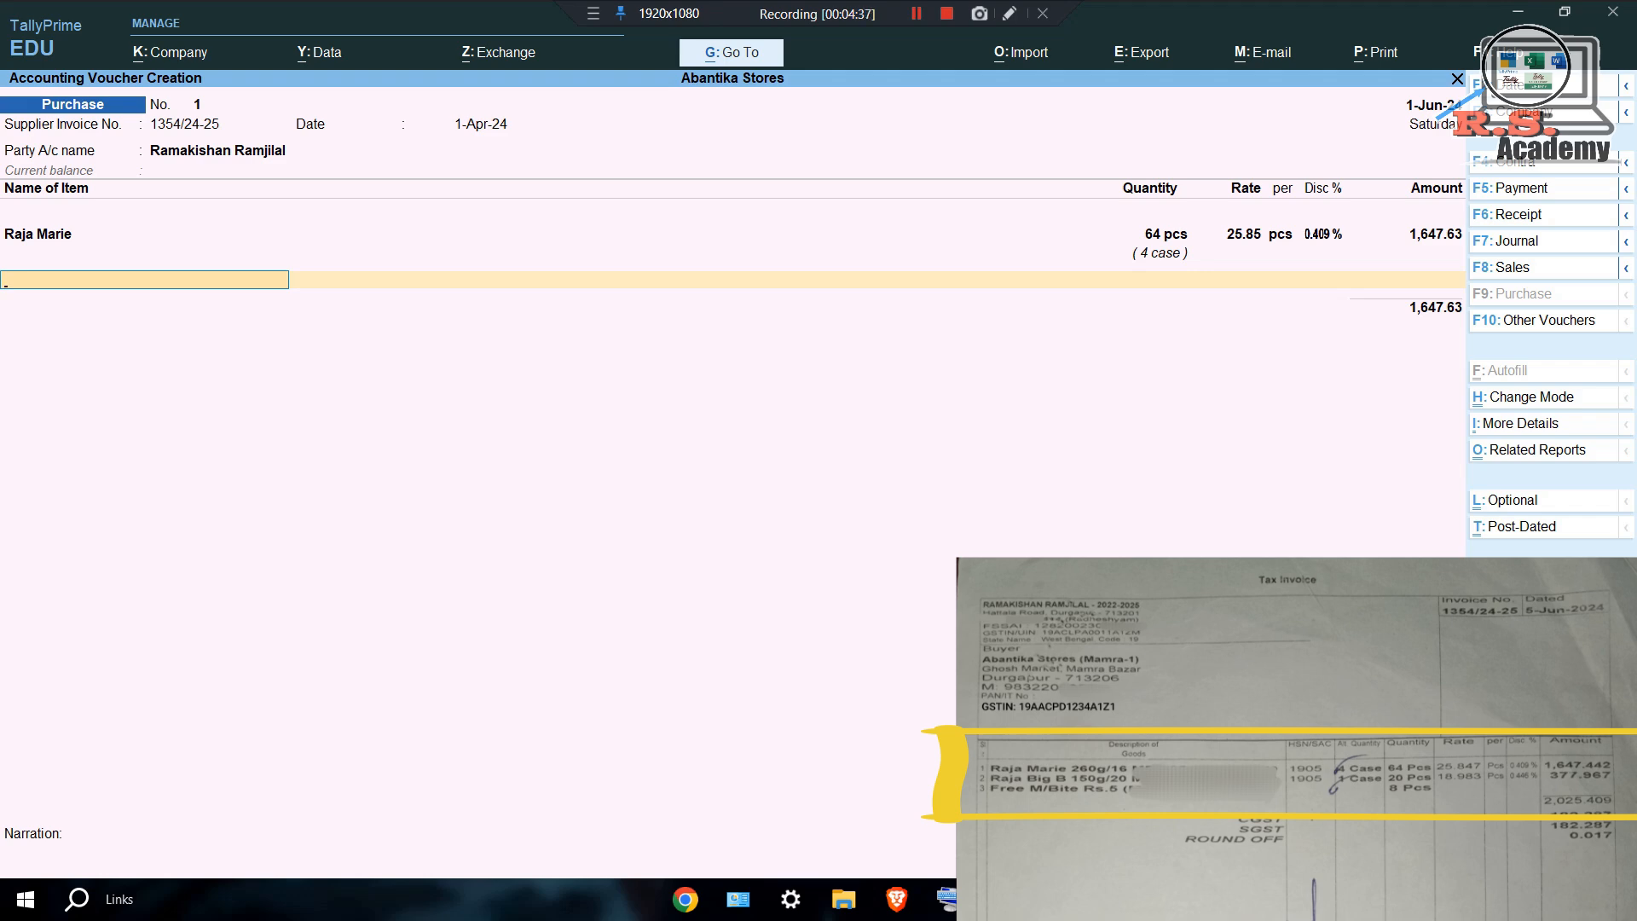
Create stock item 'Raja Big B' with pcs as its main unit.
key("alt+c")
type("Ra")
type("ja Big B")
key("Return")
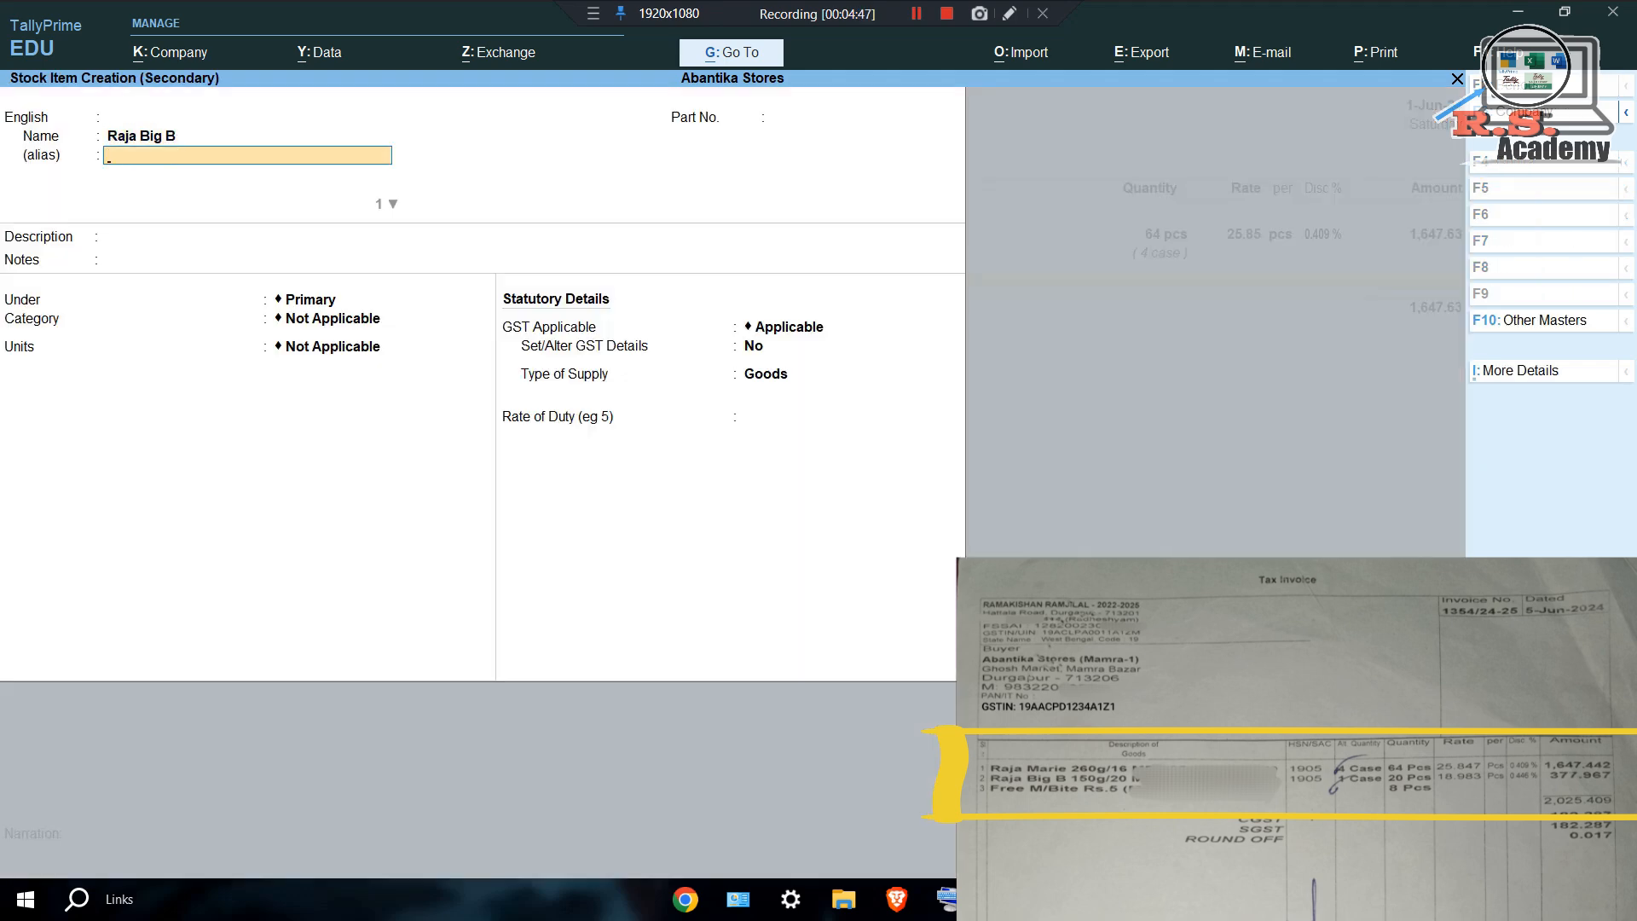
key("Return")
key("Return")
key("Return")
key("Return")
key("Return")
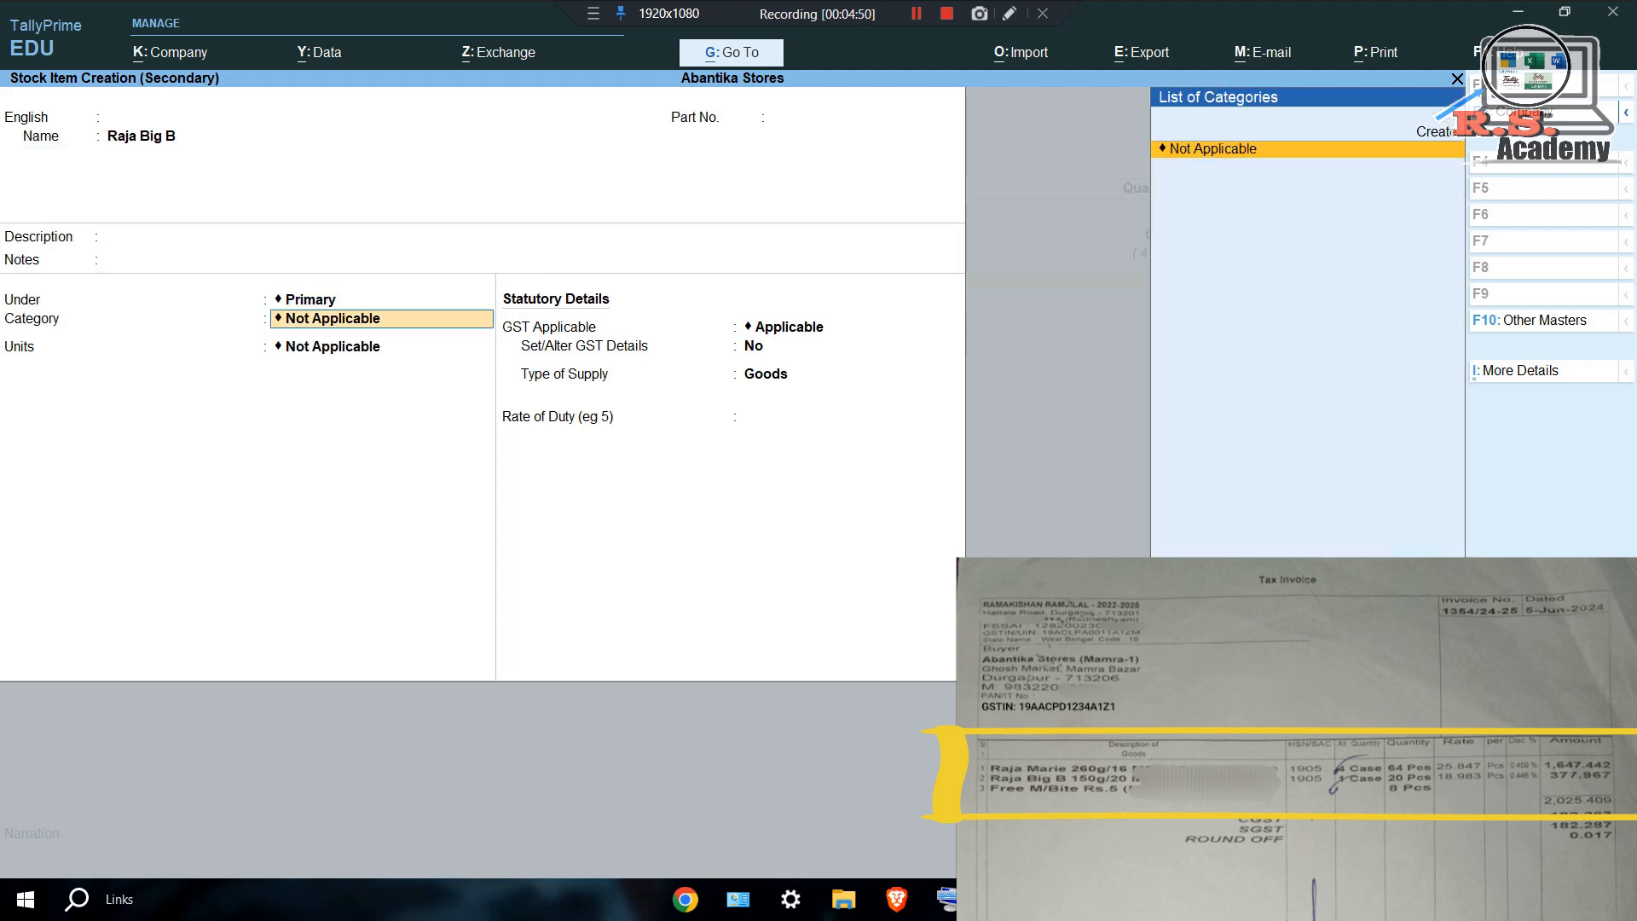
key("Return")
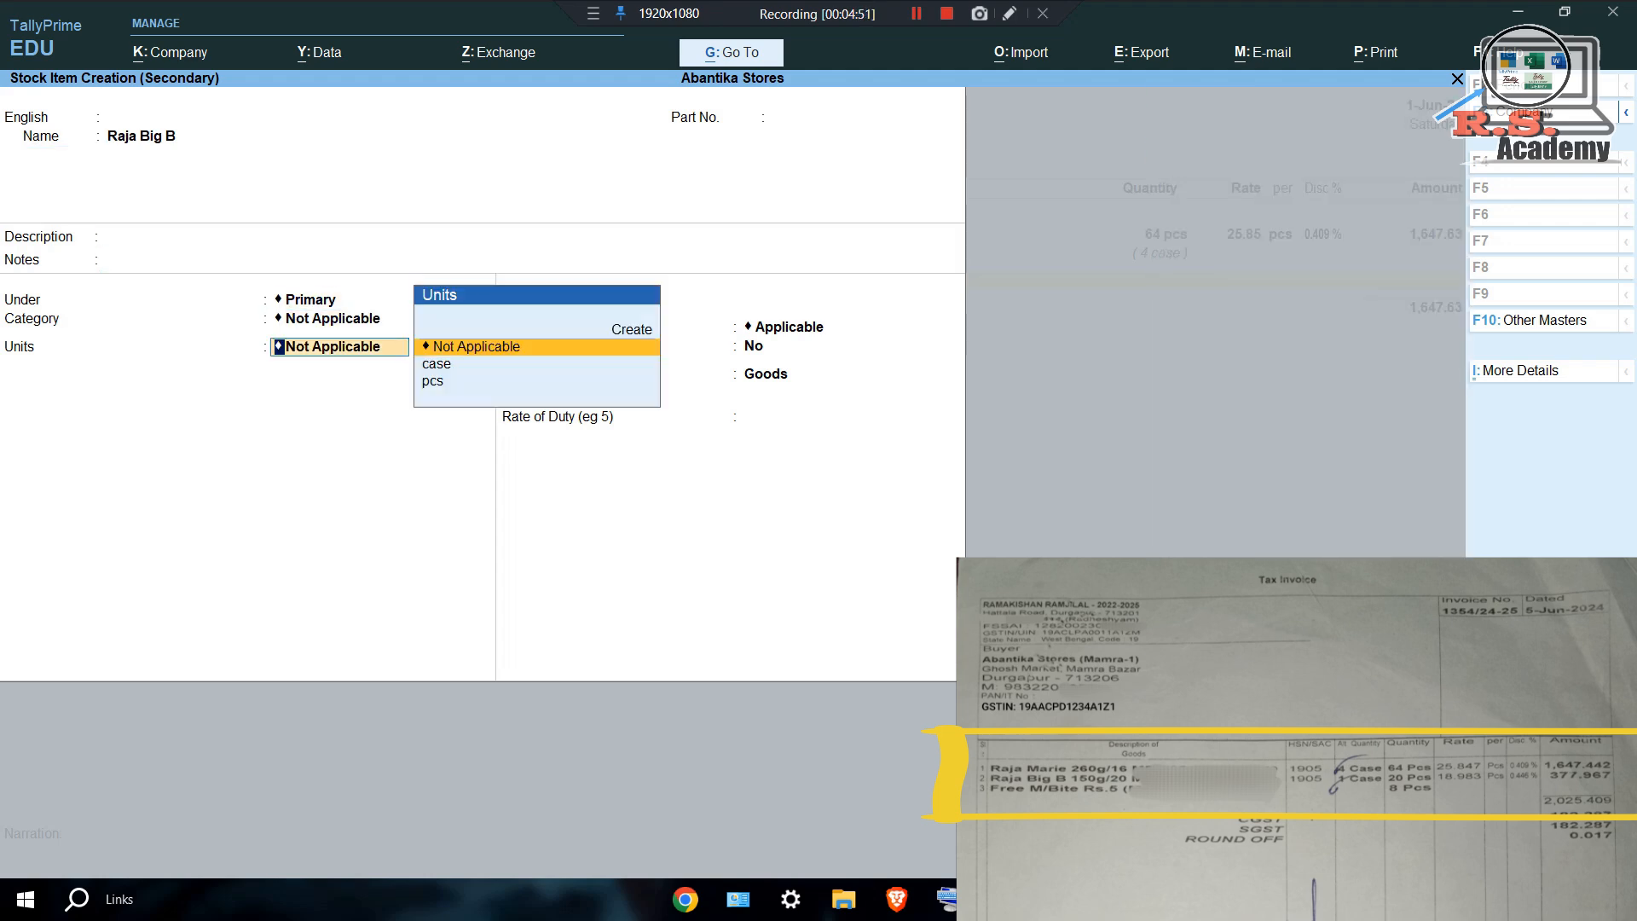
key("Down")
key("Down")
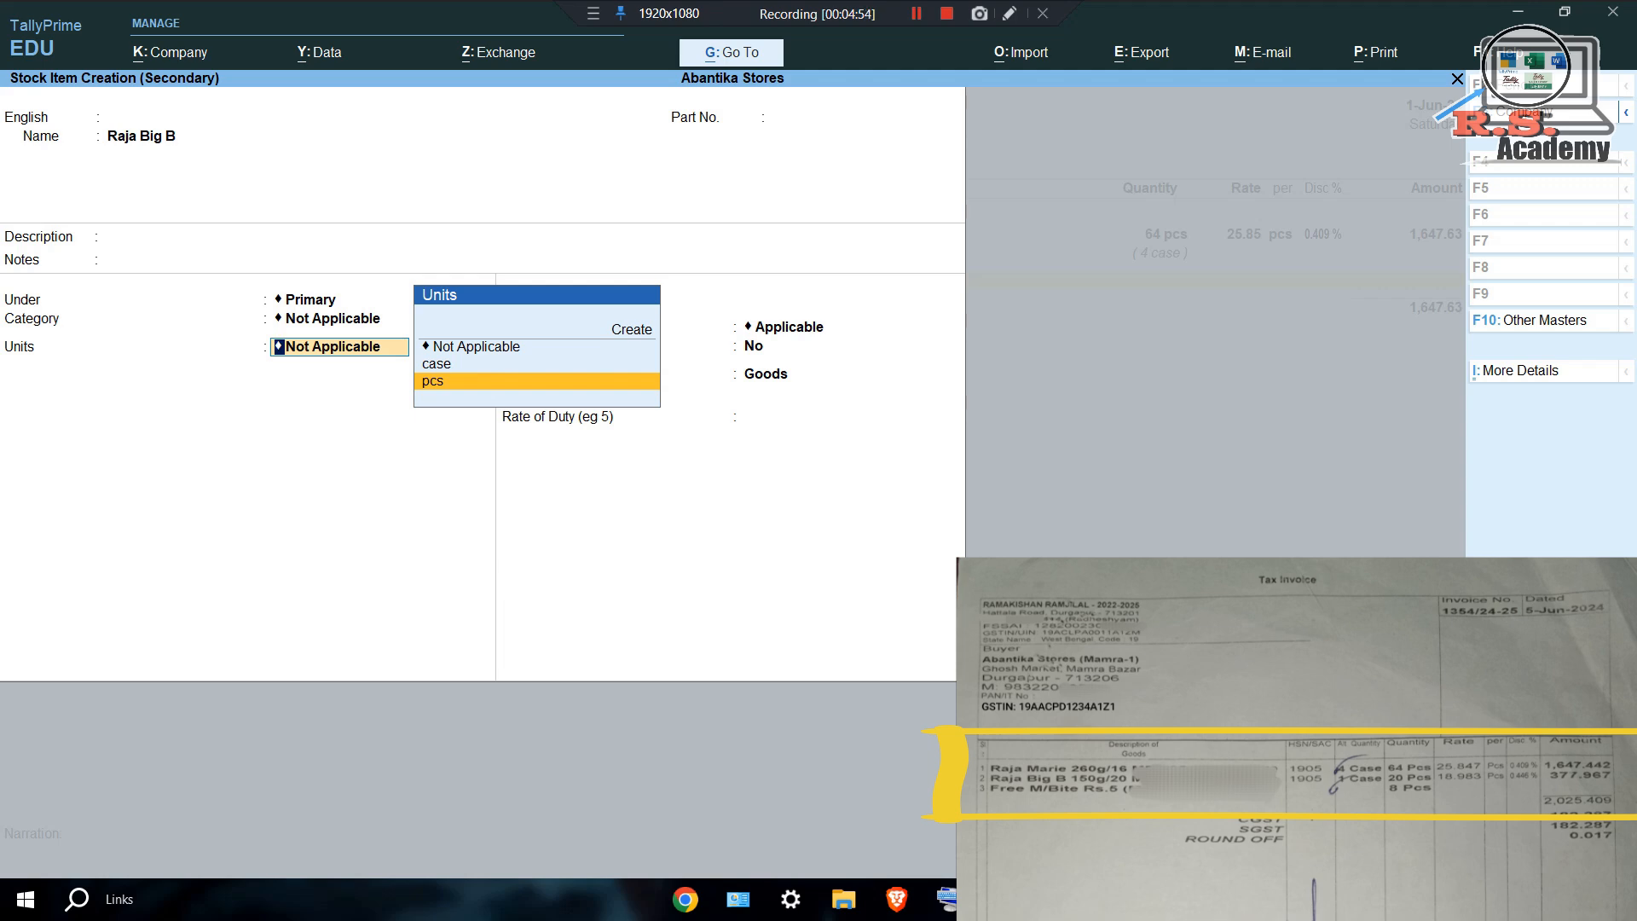
key("Return")
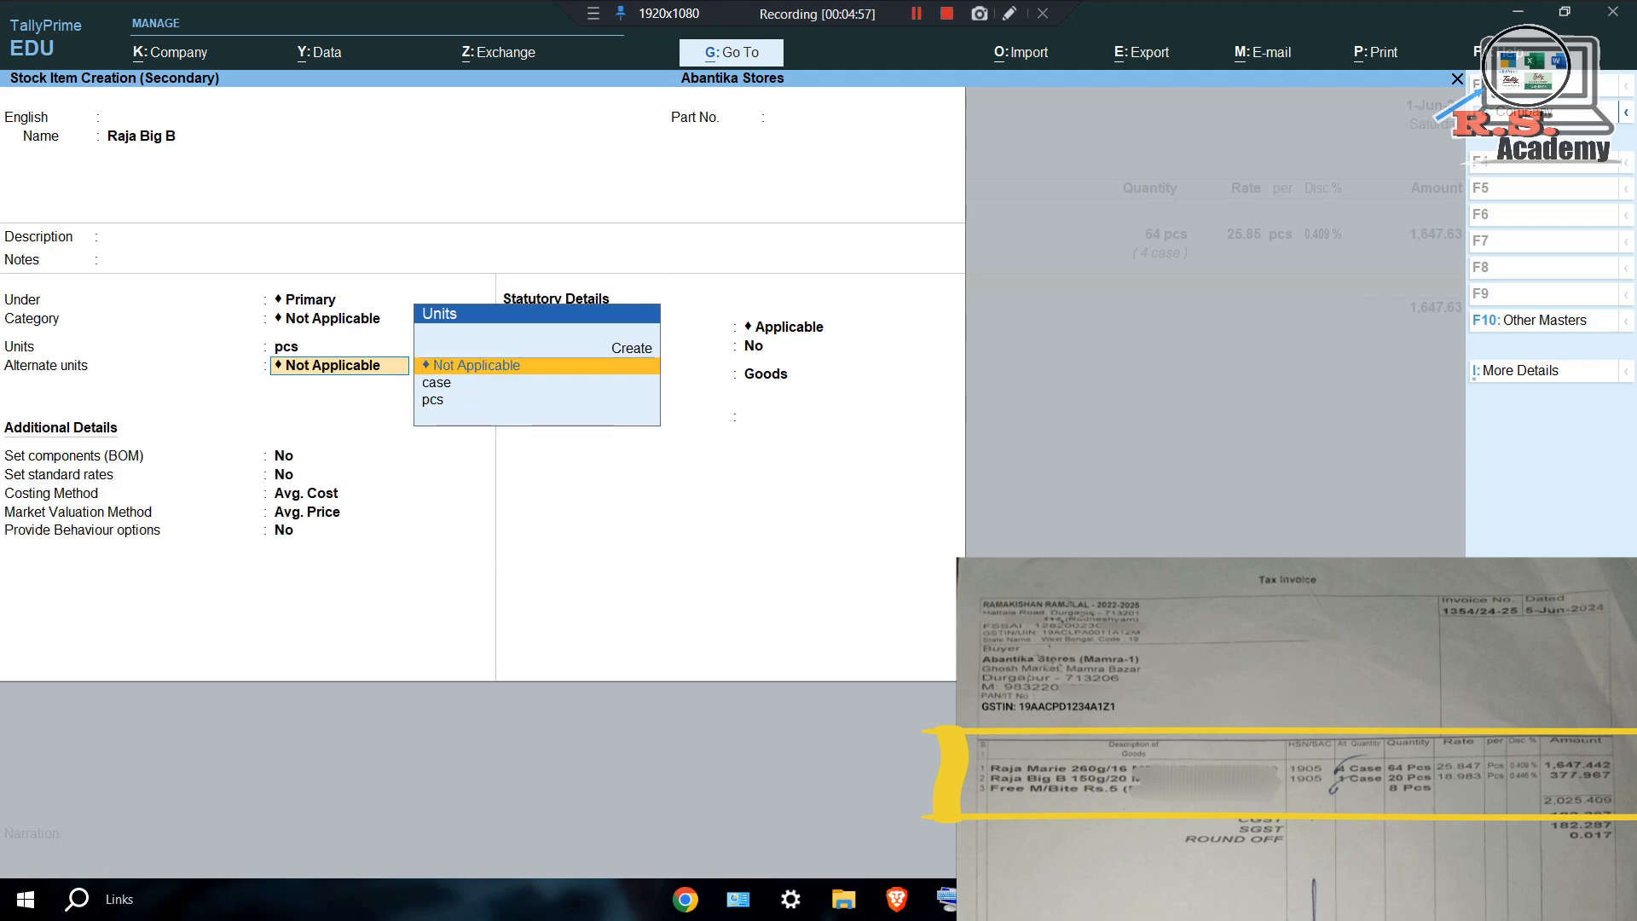
Set case as the alternate unit with 1 case = 20 pcs.
key("Down")
key("Return")
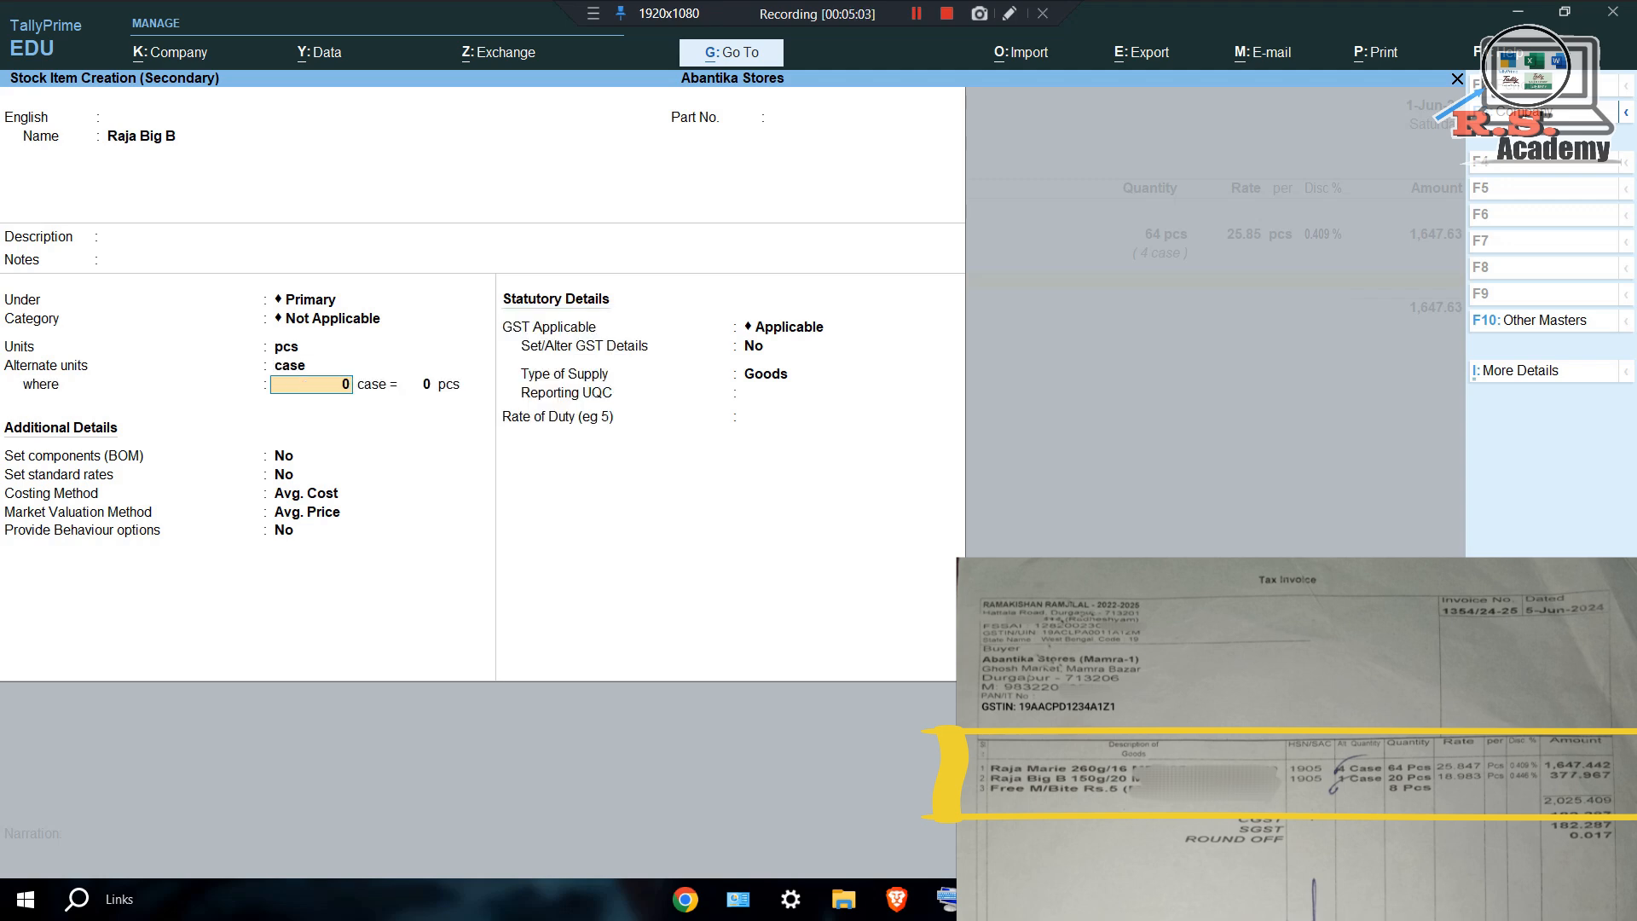
type("1")
key("Return")
type("20")
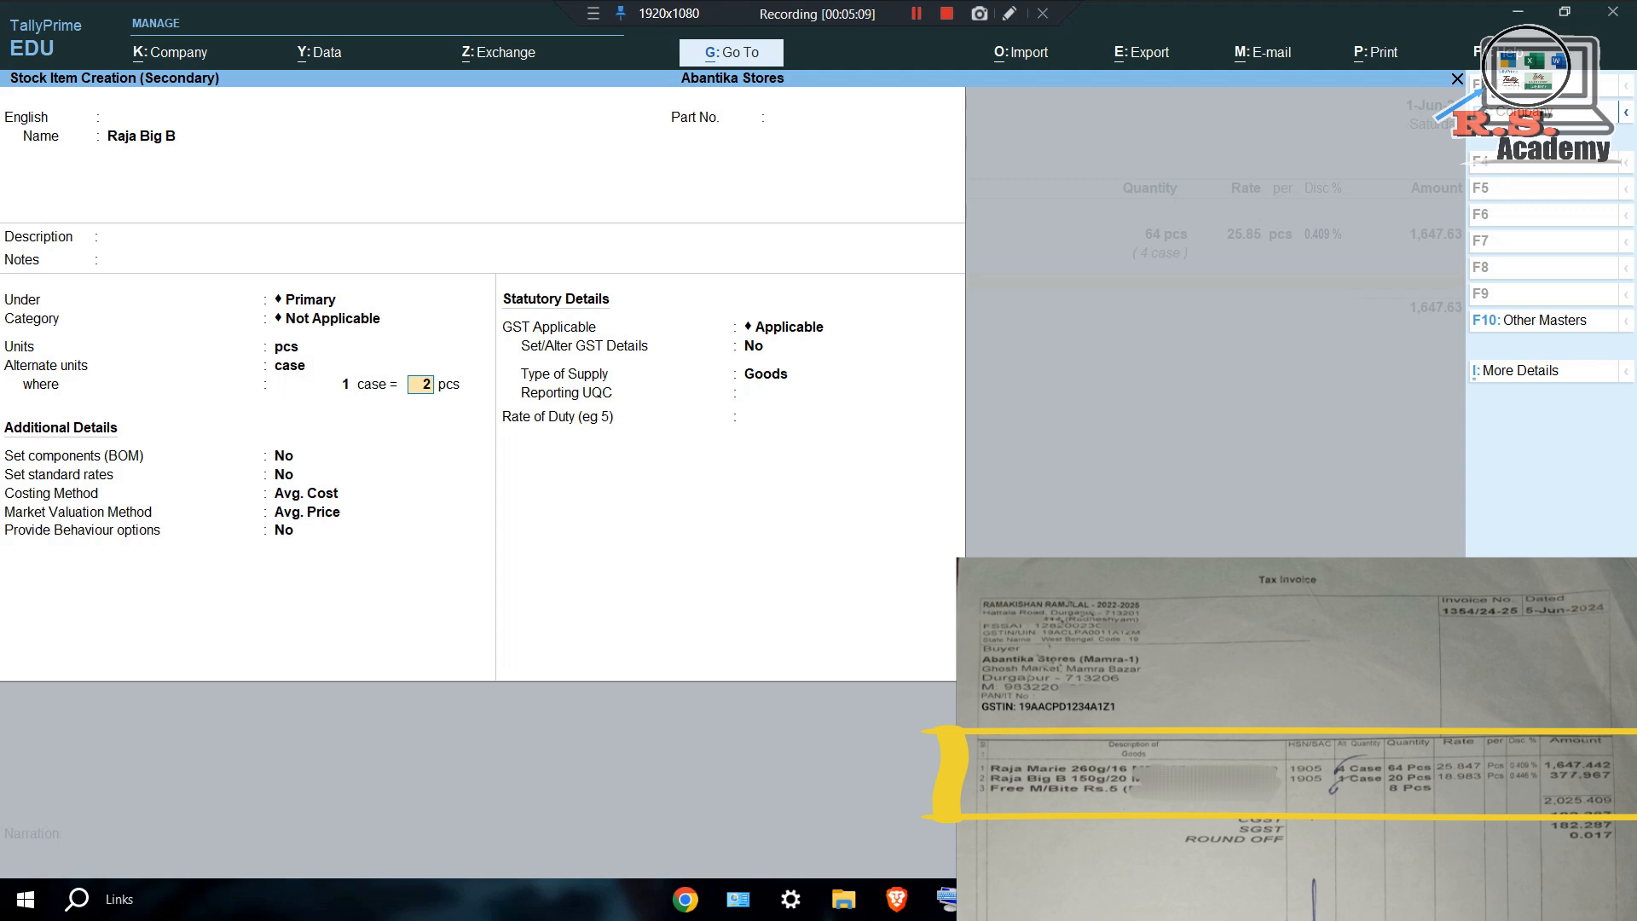
key("Return")
Choose Std. Cost costing and Std. Price valuation, and turn on Set/Alter GST Details.
key("Return")
key("Return")
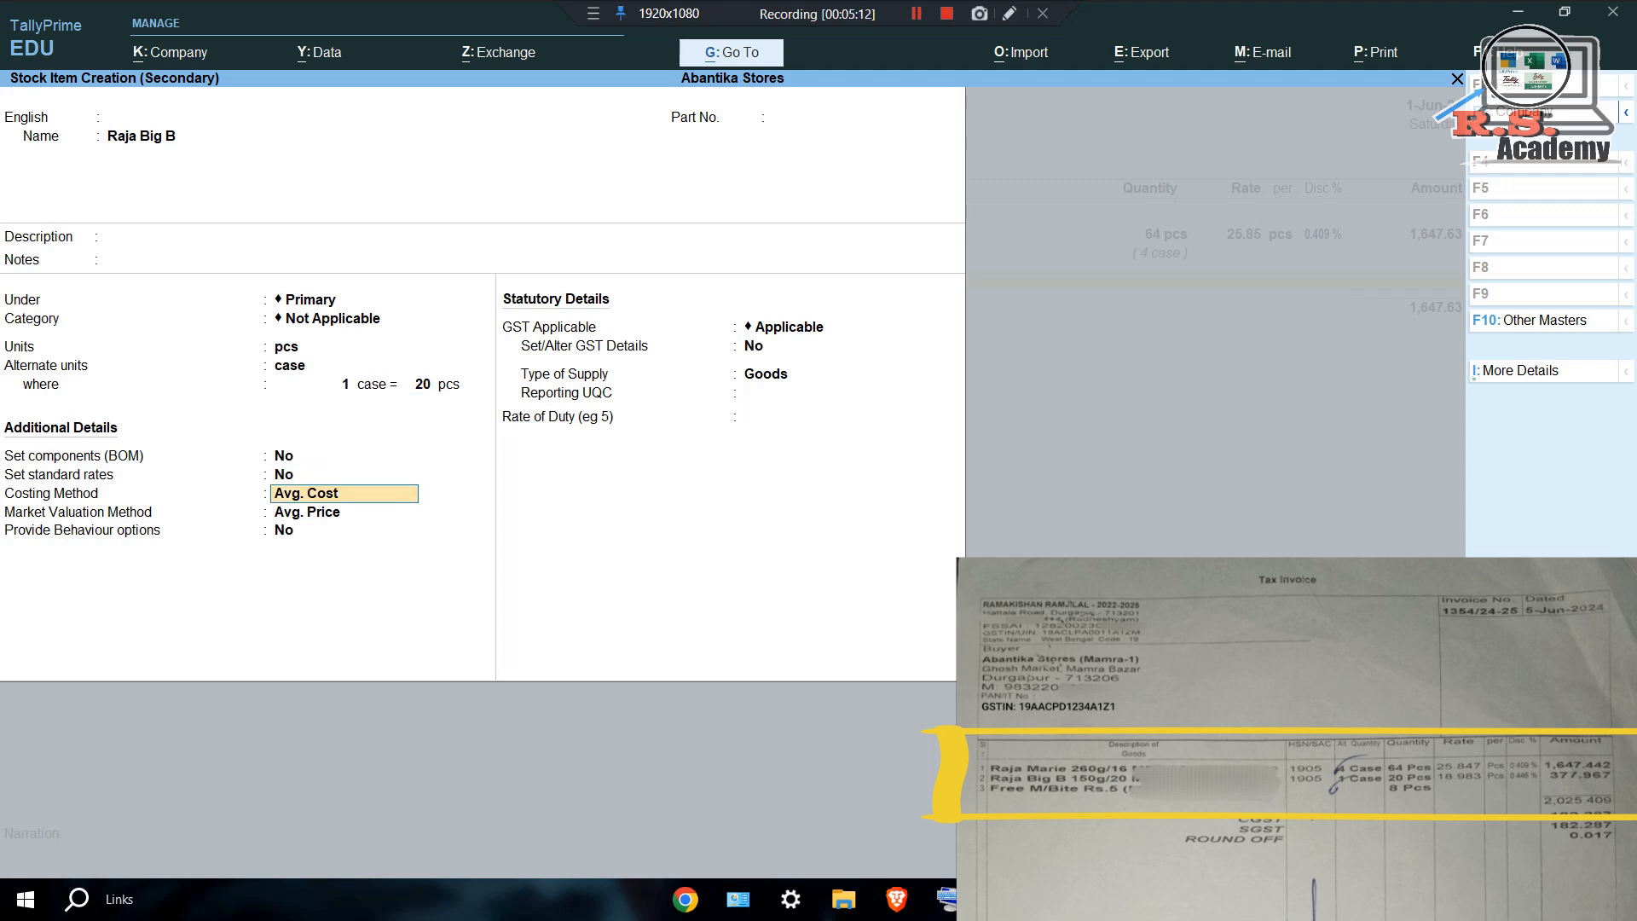
type("s")
key("Return")
type("s")
key("Return")
key("Return")
key("Return")
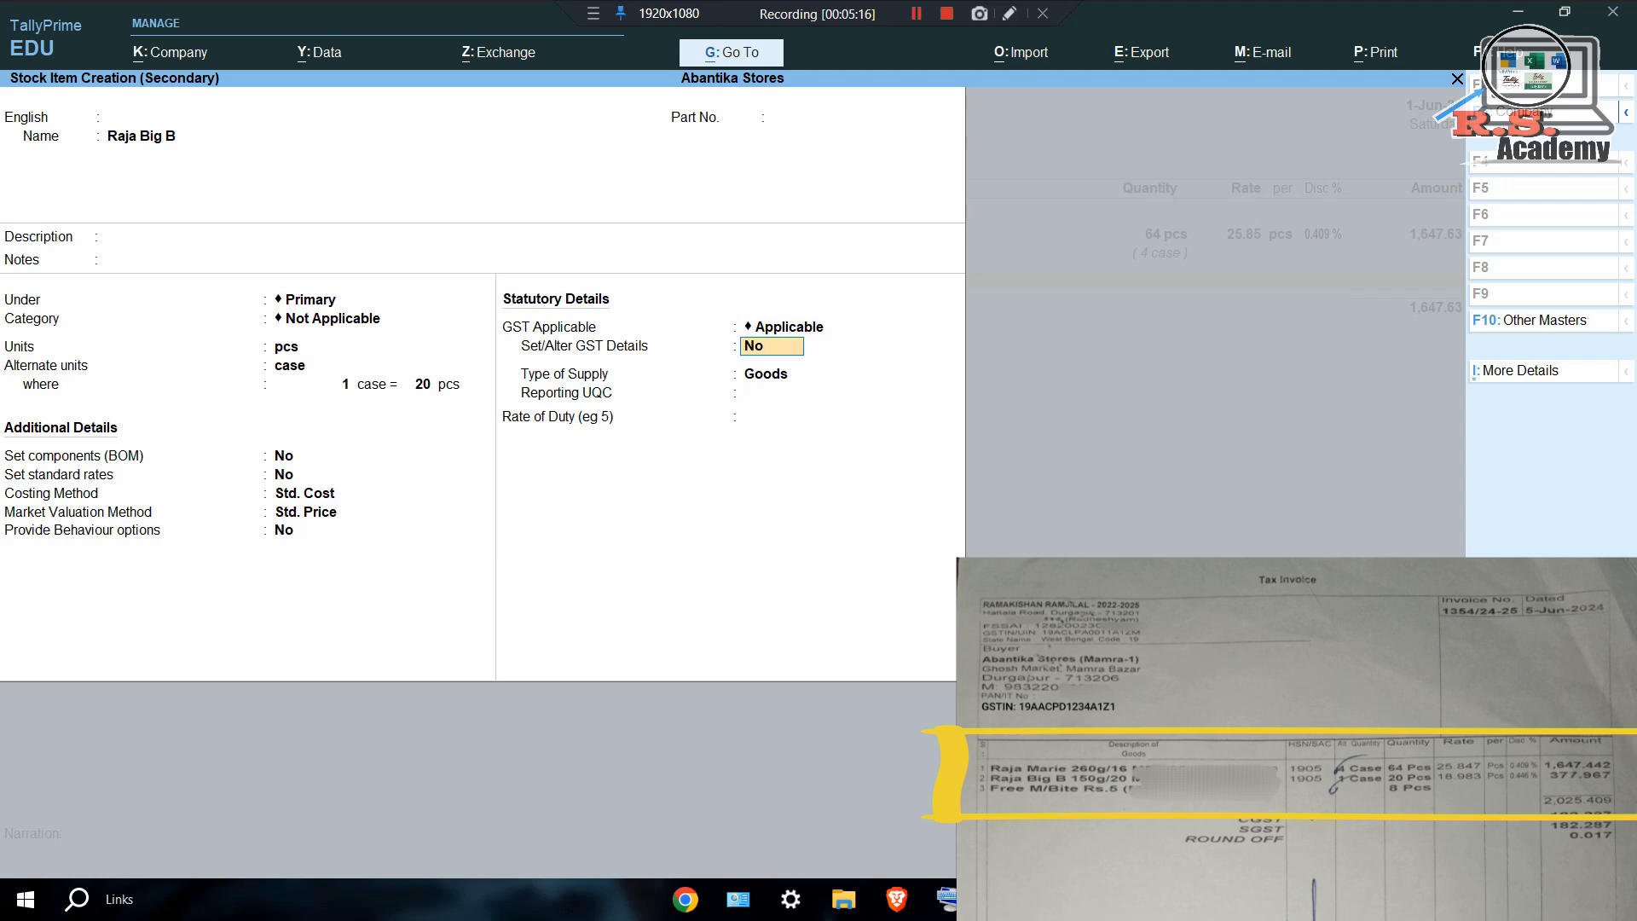
type("y")
key("Return")
Enter description 'Raja Big B', HSN 1905, Taxable at 18% integrated tax, keeping Goods.
type("R")
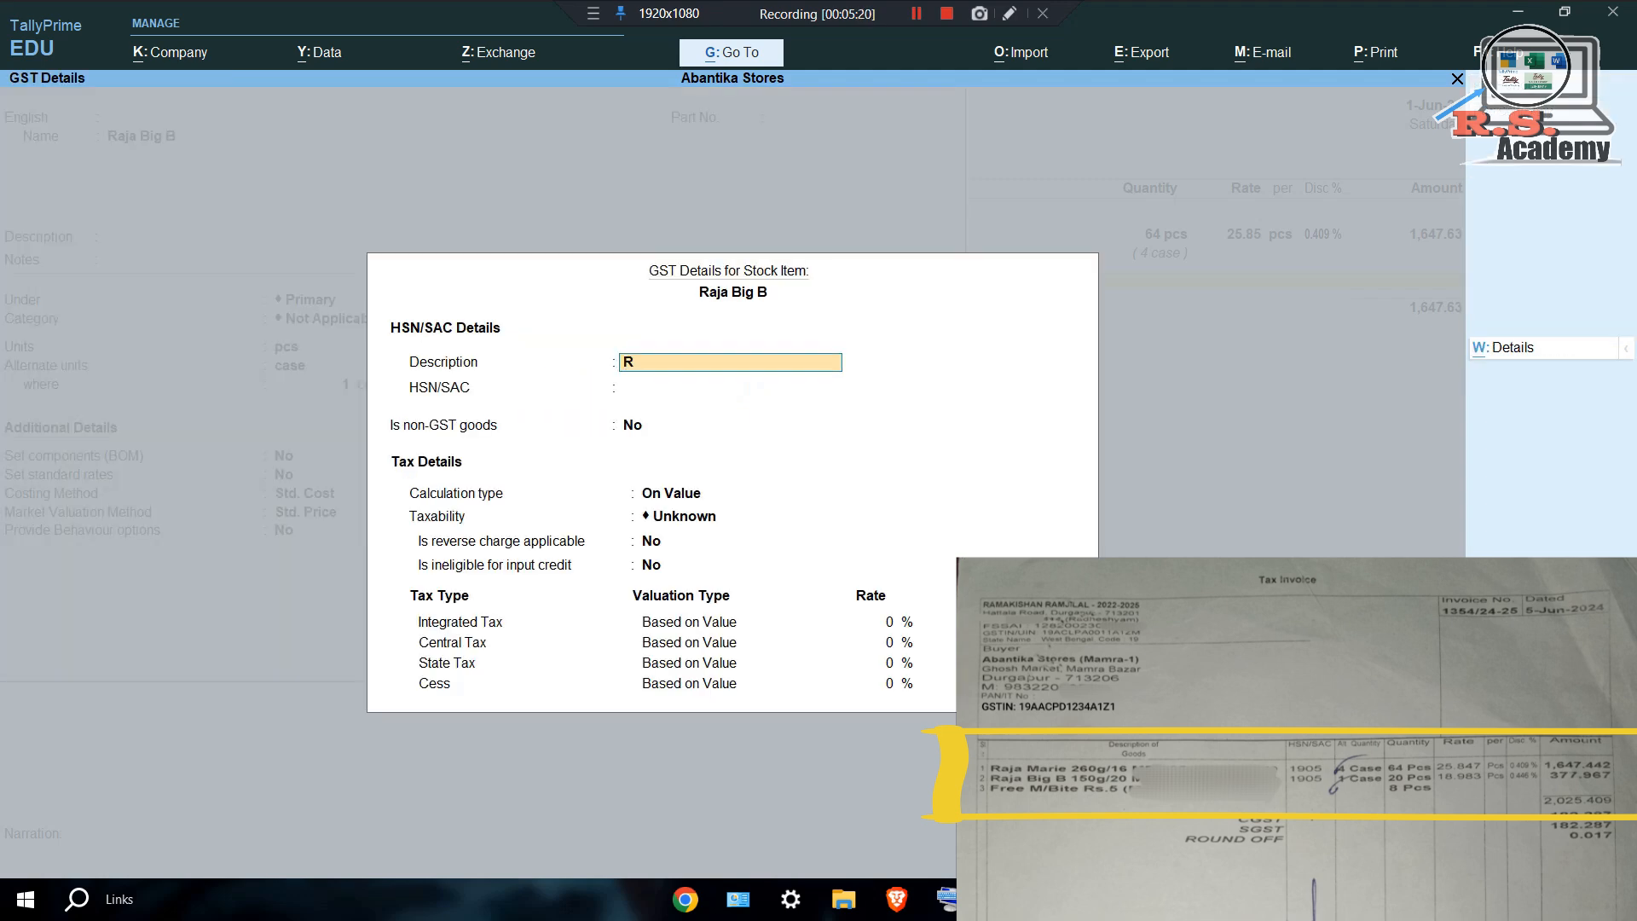
type("aja Big B")
key("Return")
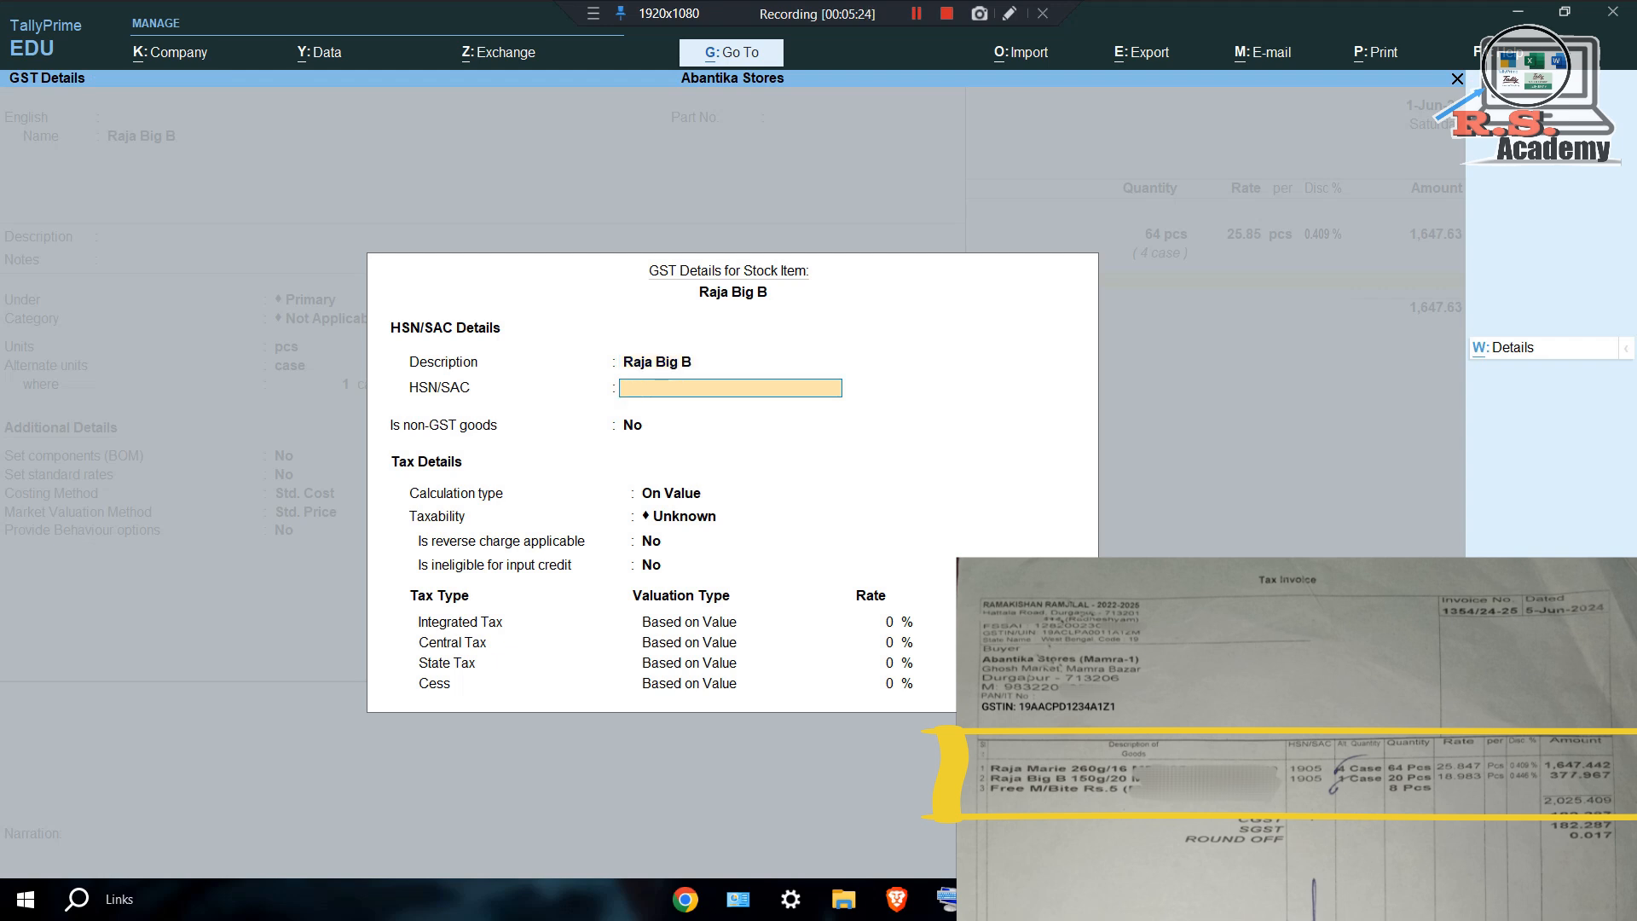
type("1905")
key("Return")
key("Return")
key("Return")
type("t")
key("Return")
key("Return")
key("Return")
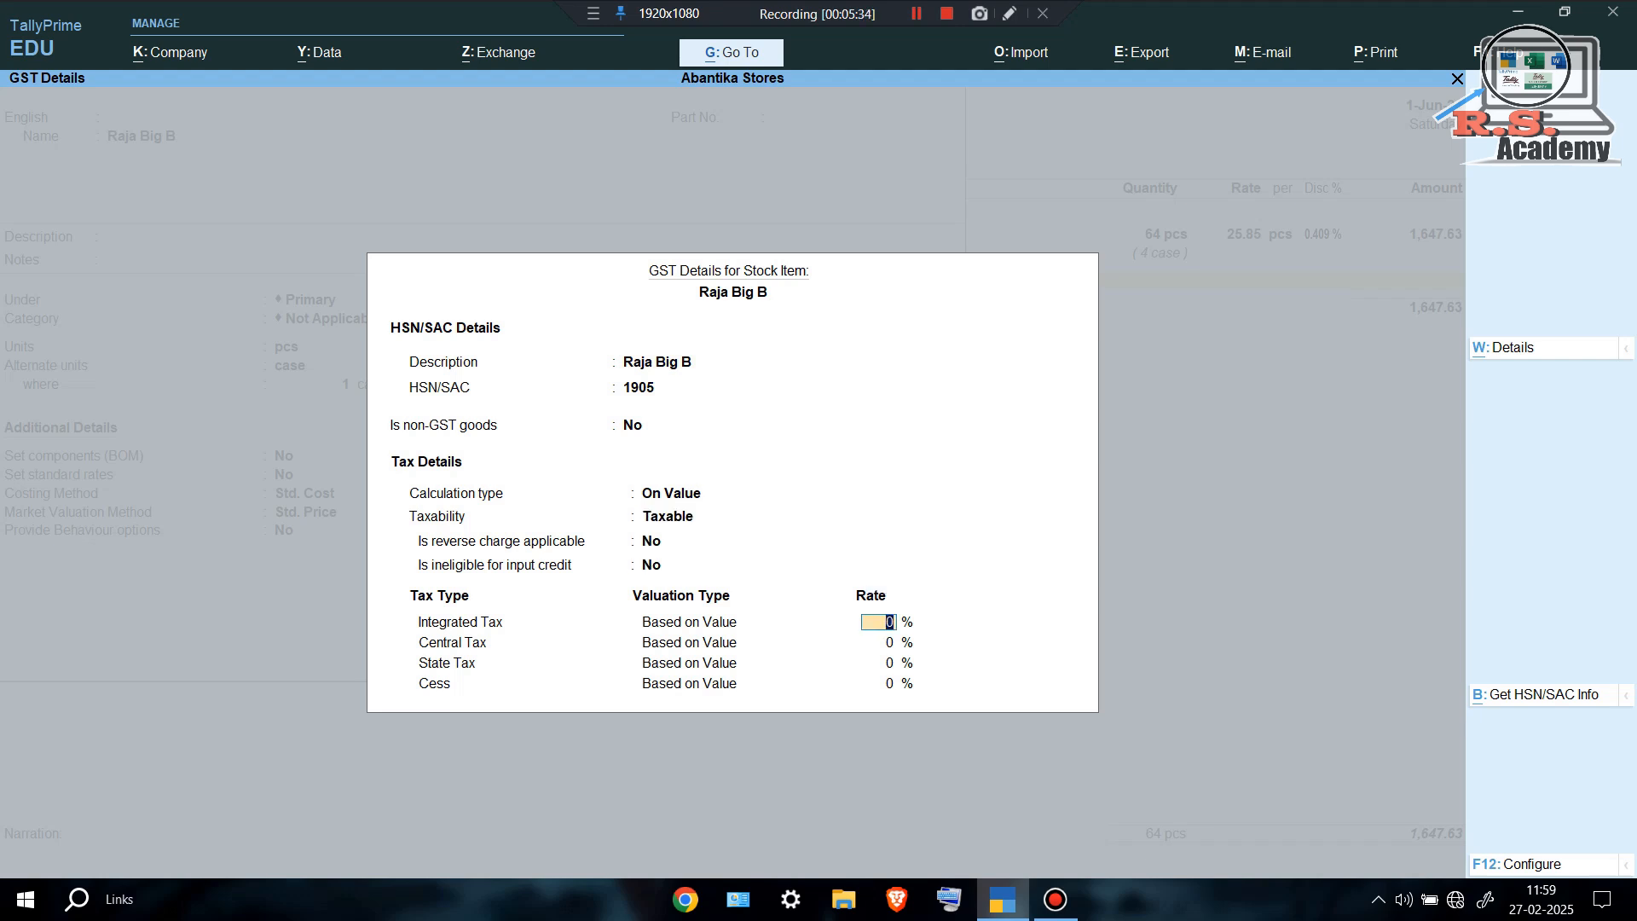
type("18")
key("Return")
key("Return")
key("Return")
key("Return")
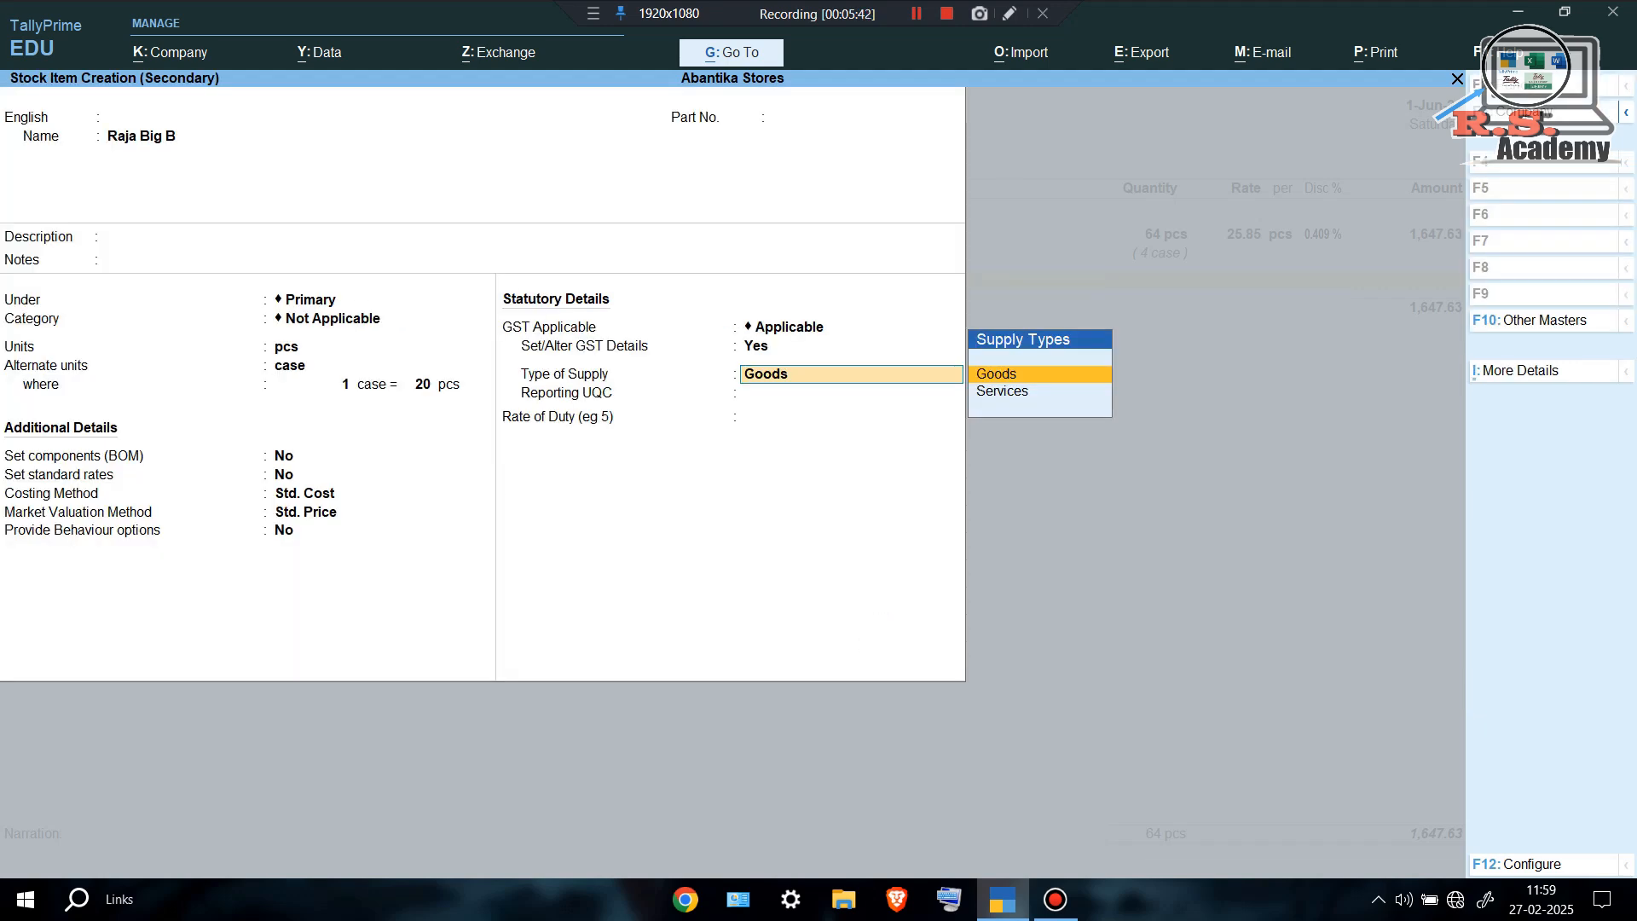
key("Return")
key("Return")
key("Return")
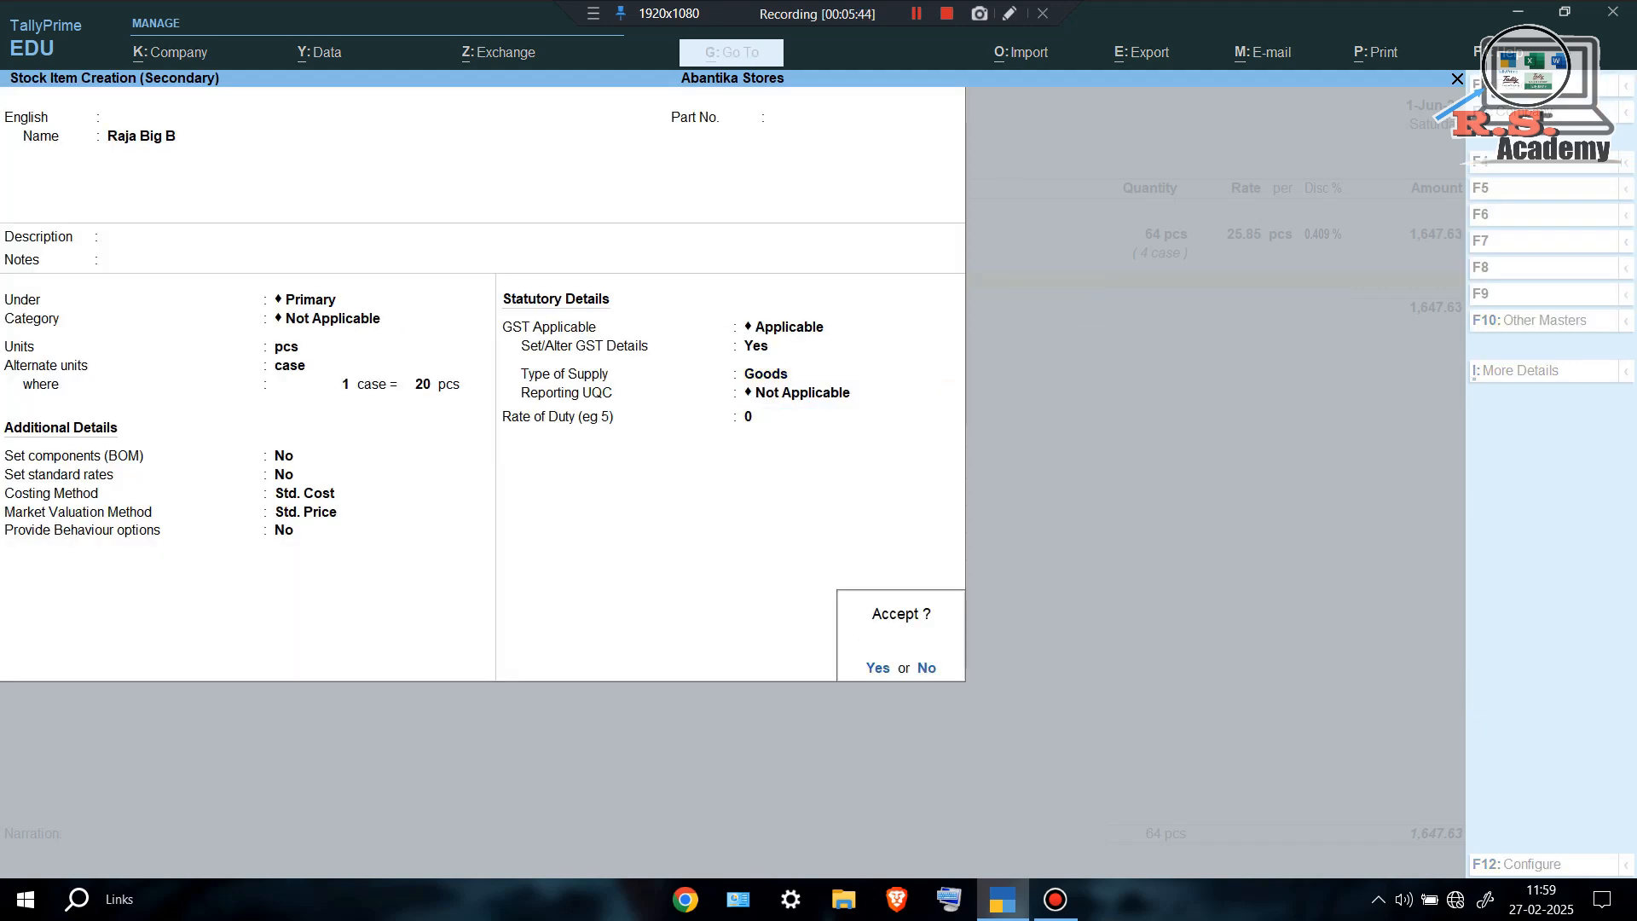
Save Raja Big B and enter 20 pcs at rate 18.983.
key("Return")
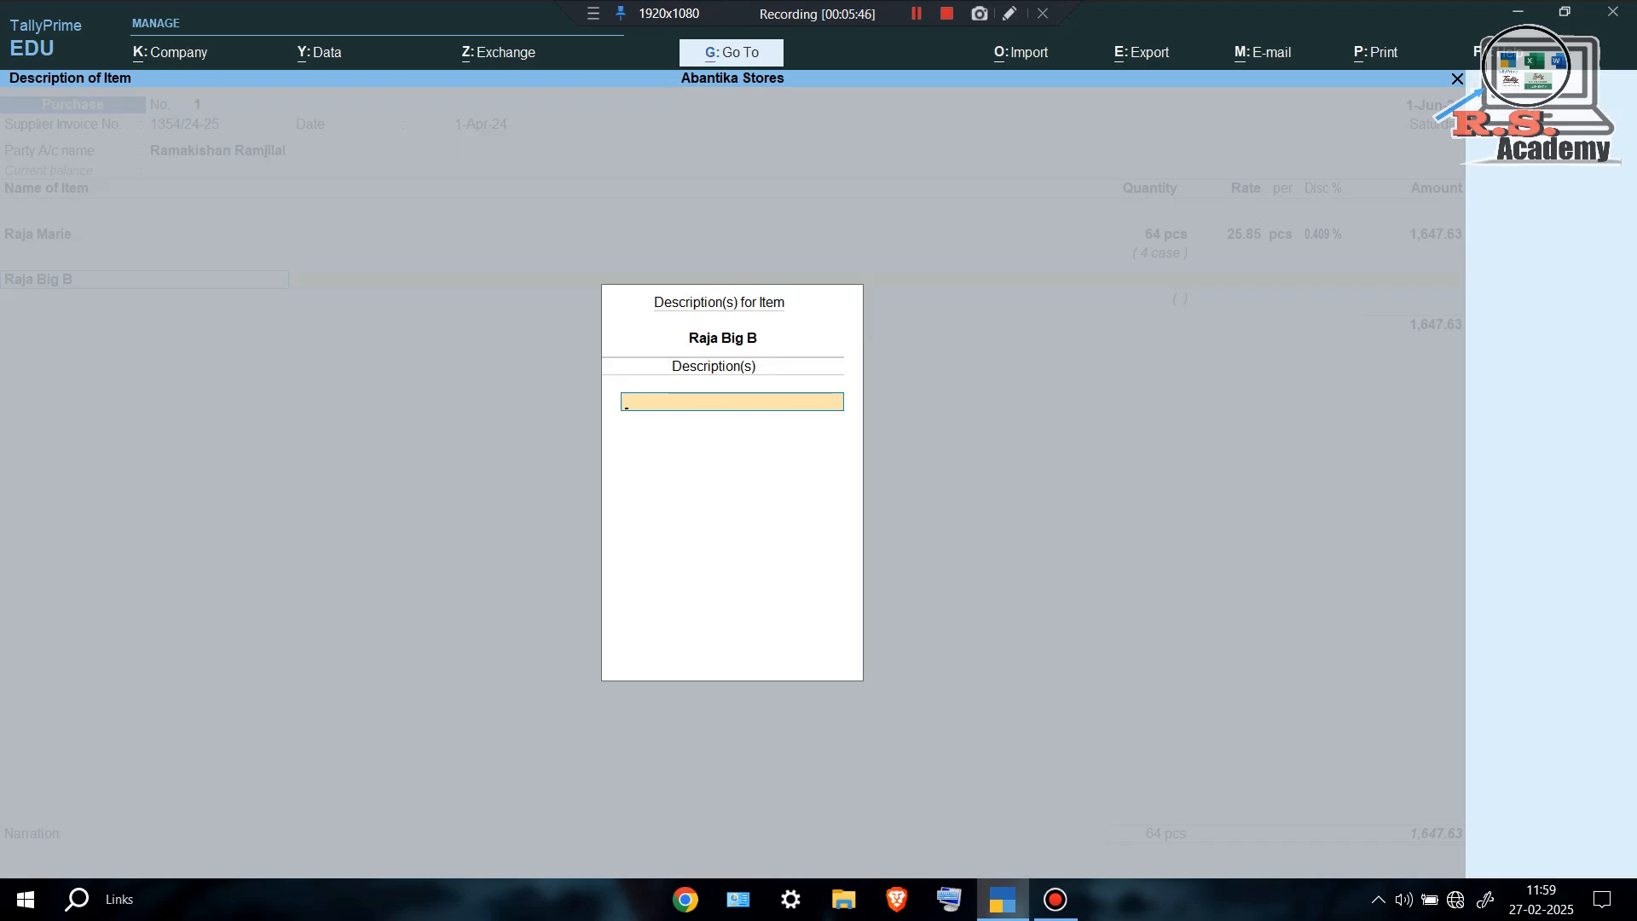
key("Return")
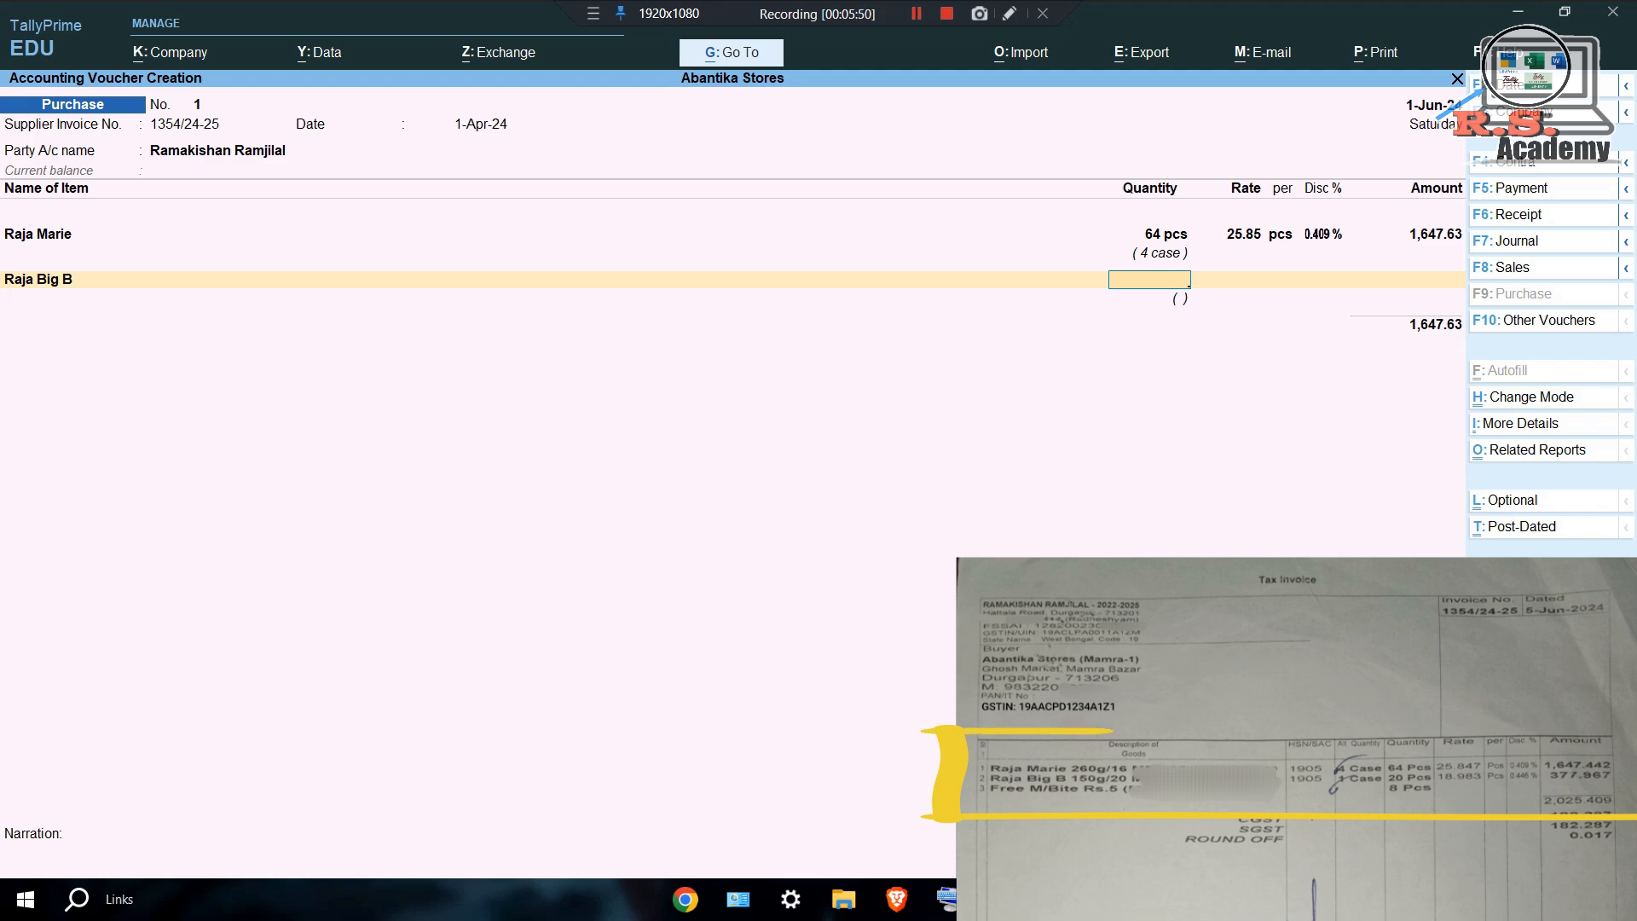
type("20")
key("Return")
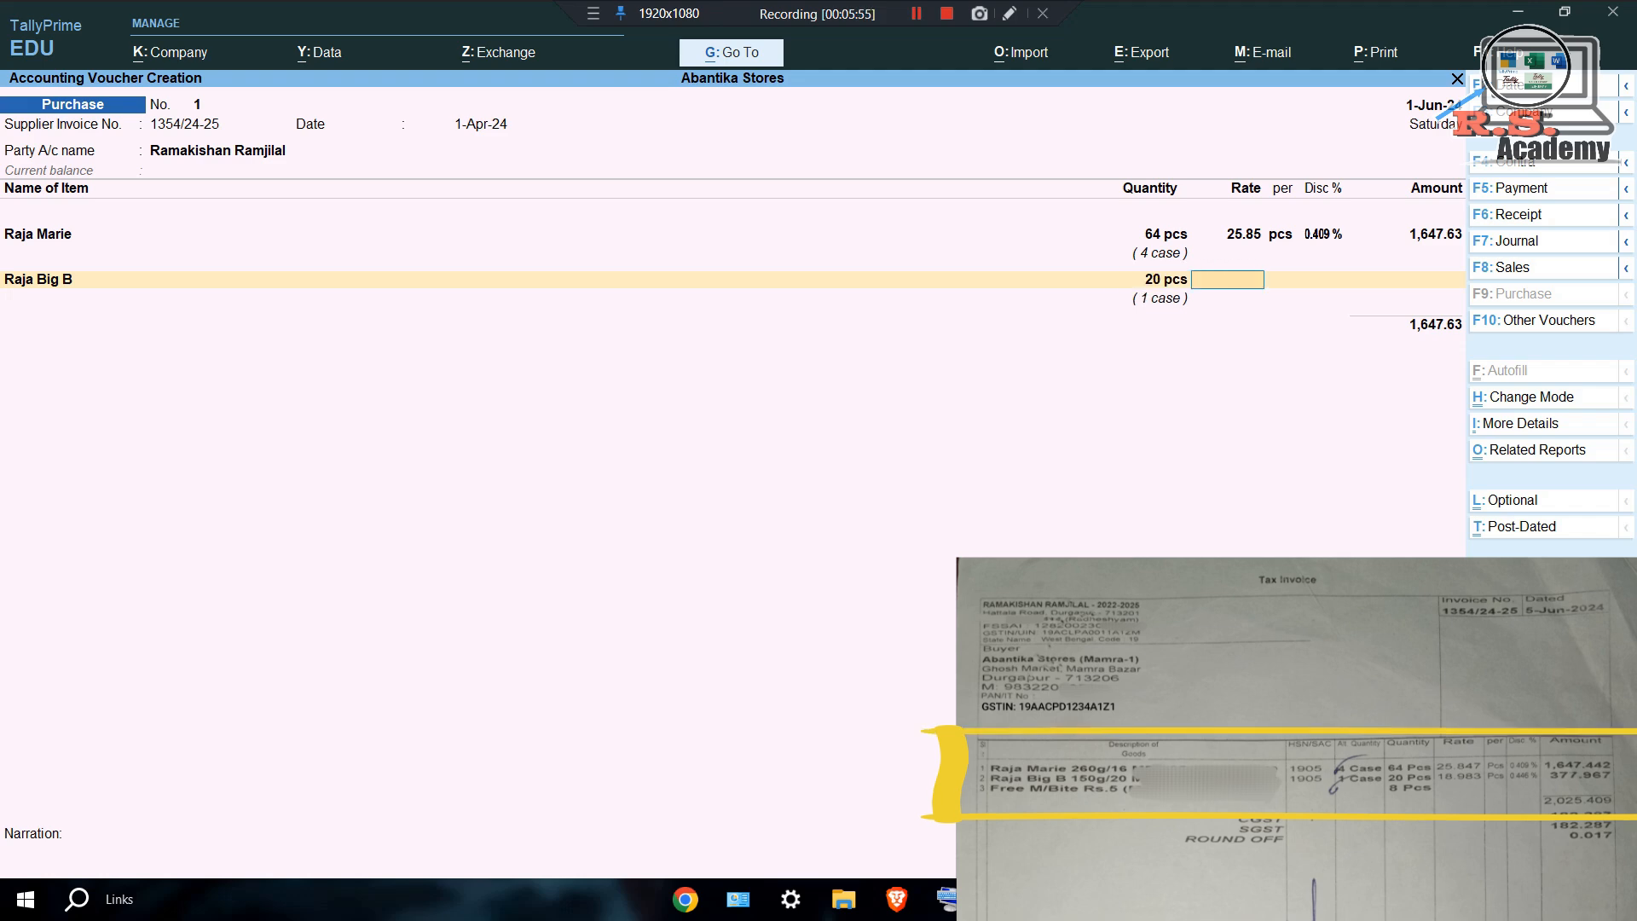
type("18.9")
type("83")
key("Return")
key("Return")
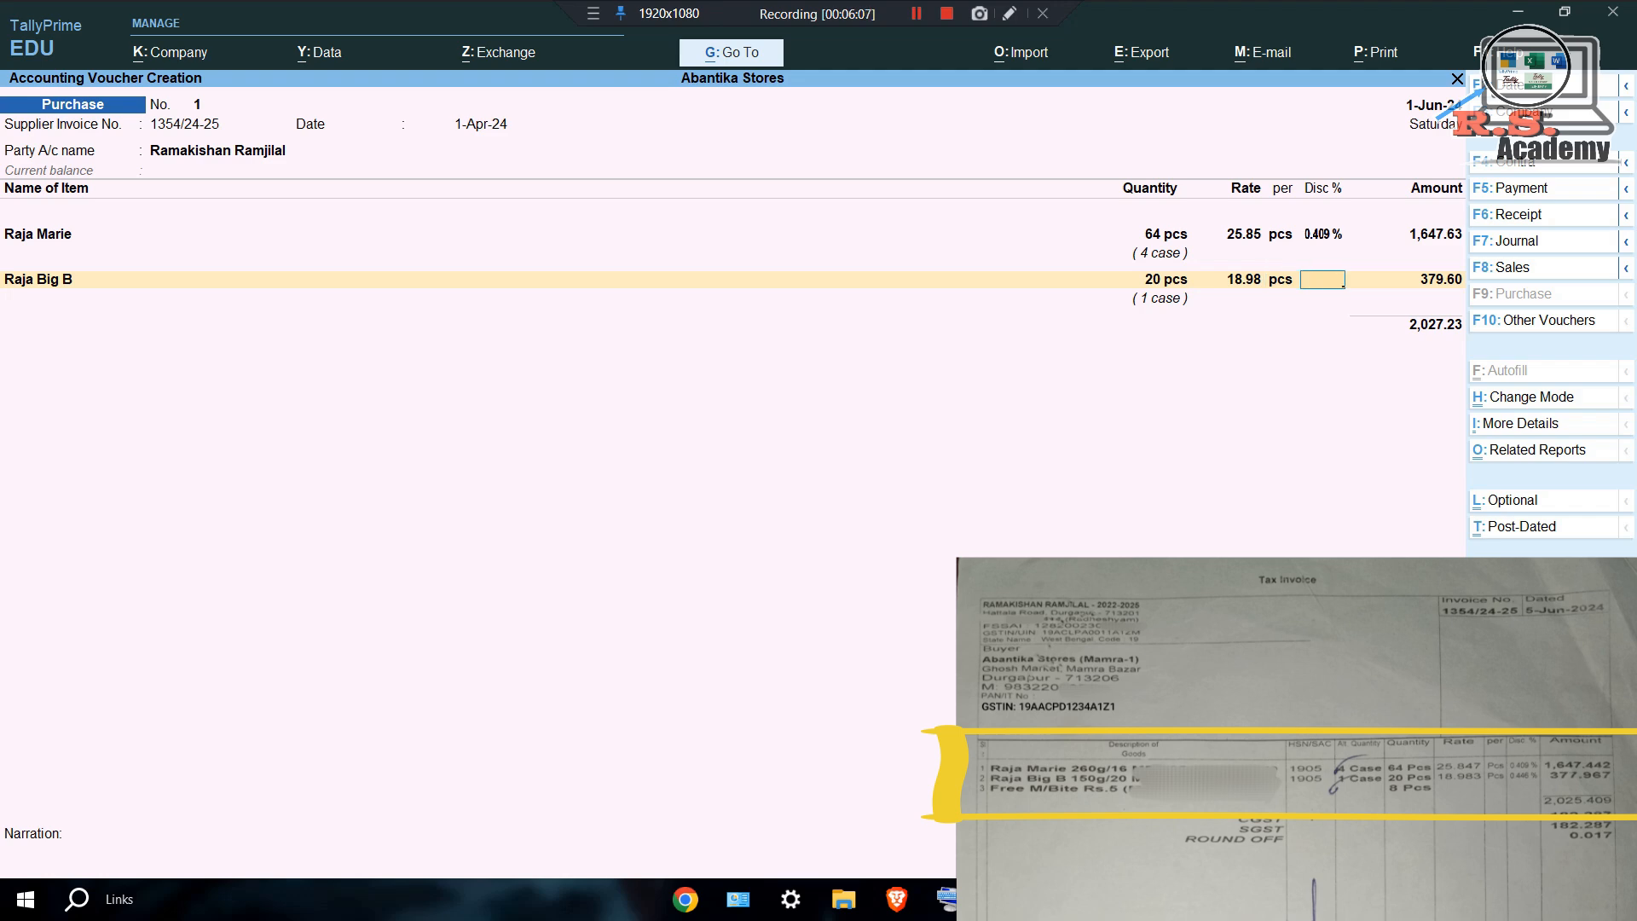
Apply a 0.446% discount and book the 377.91 line to the Purchase ledger.
type("0.446")
key("Return")
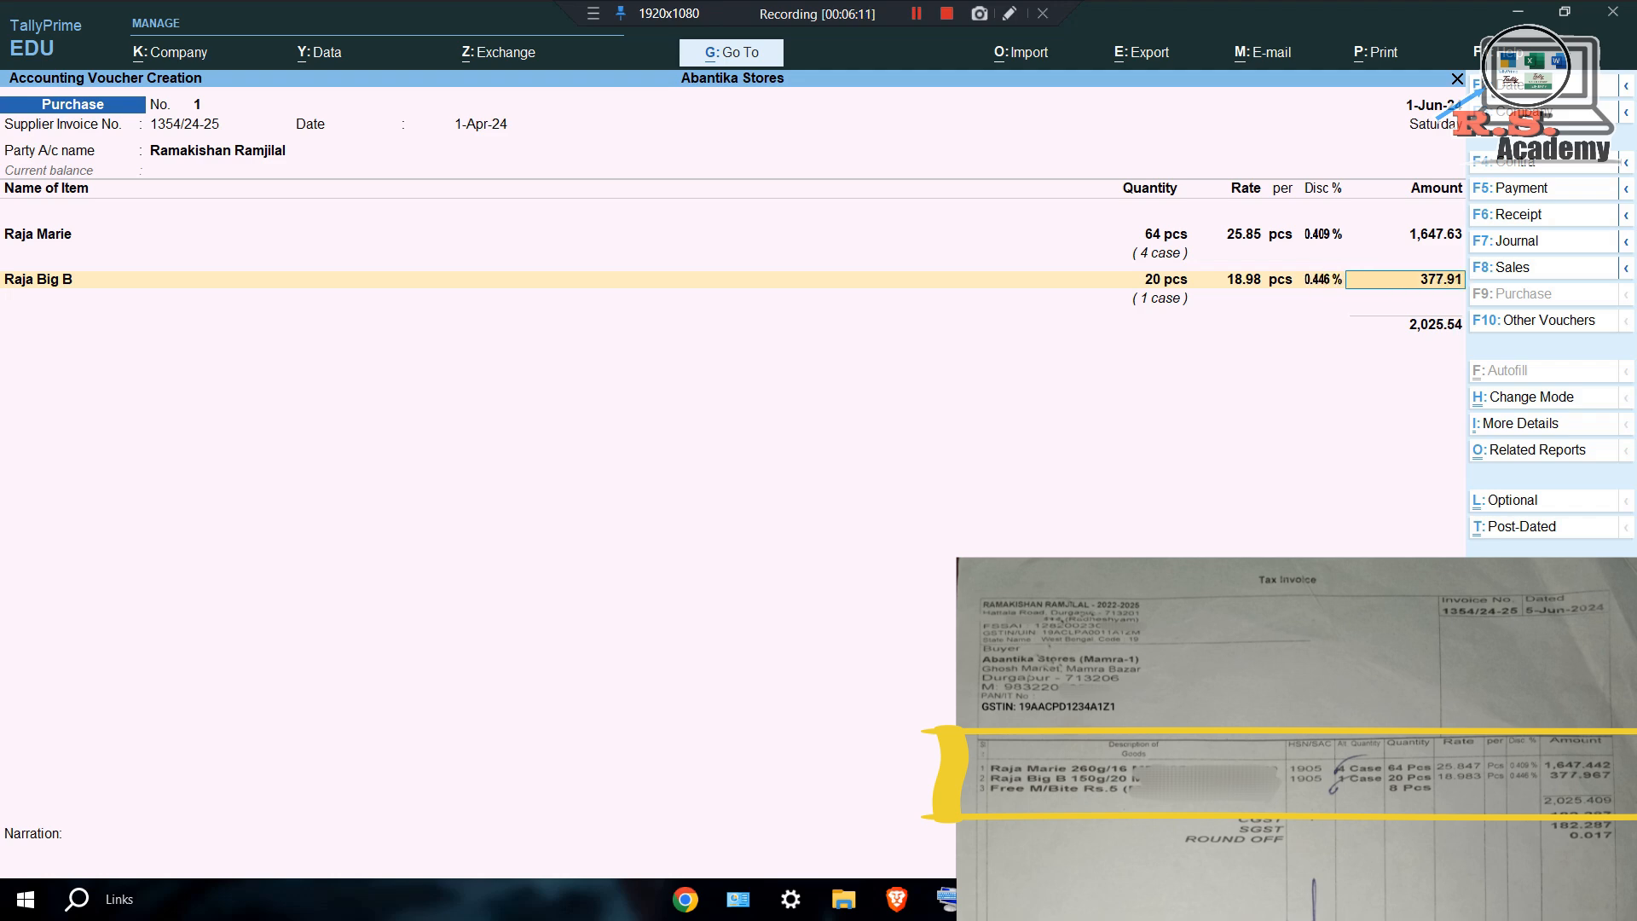
key("Return")
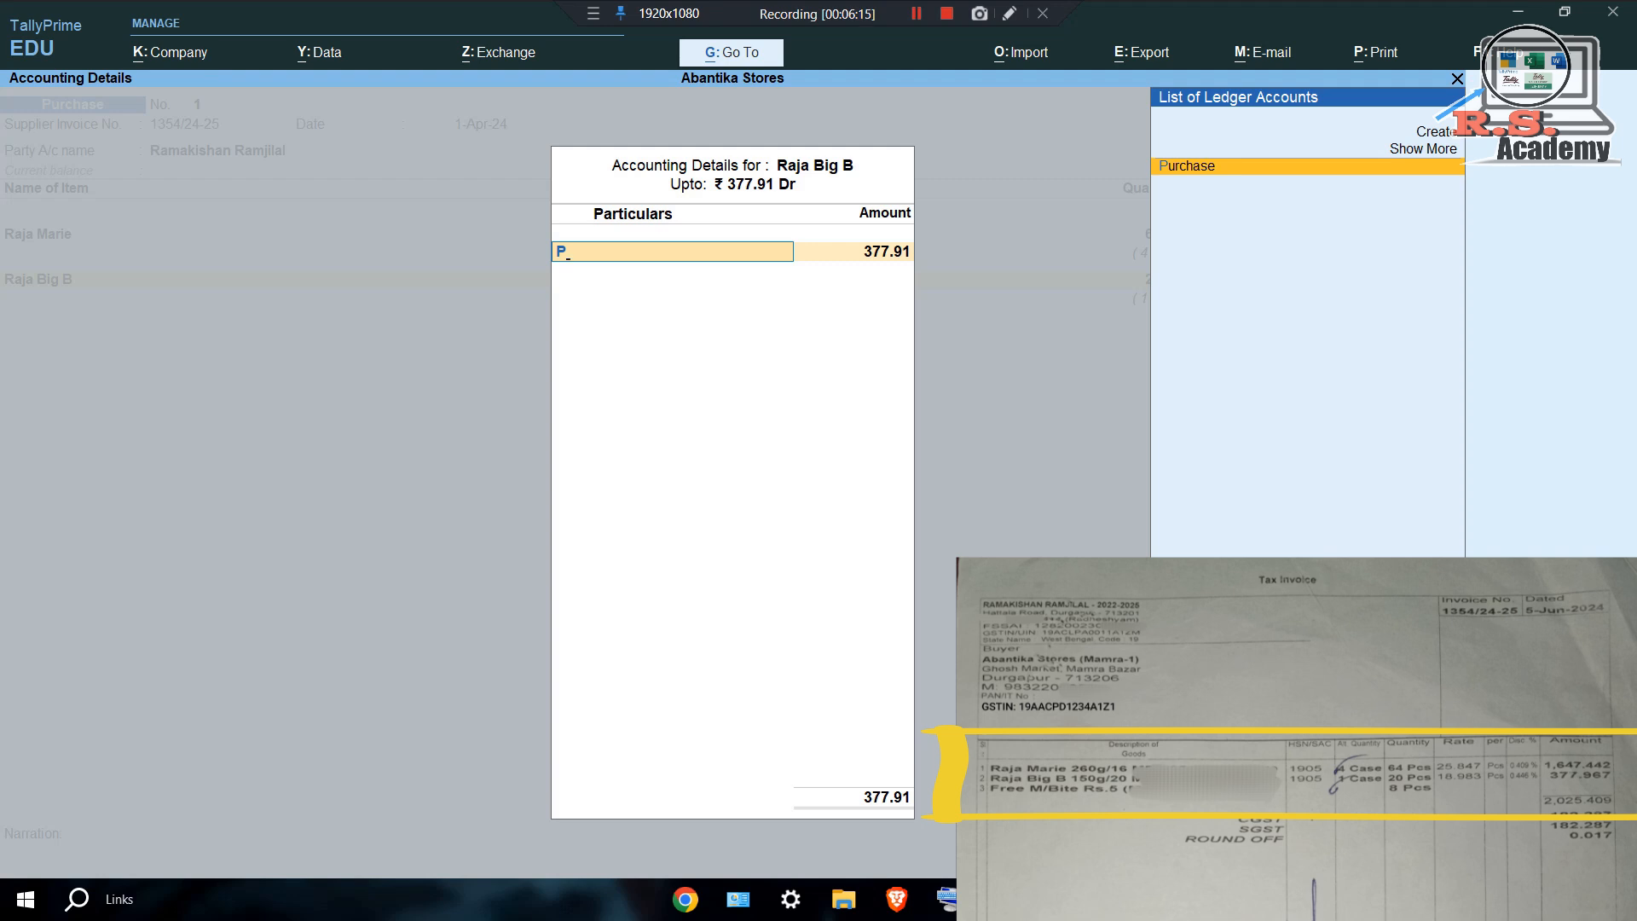
key("Return")
key("Return")
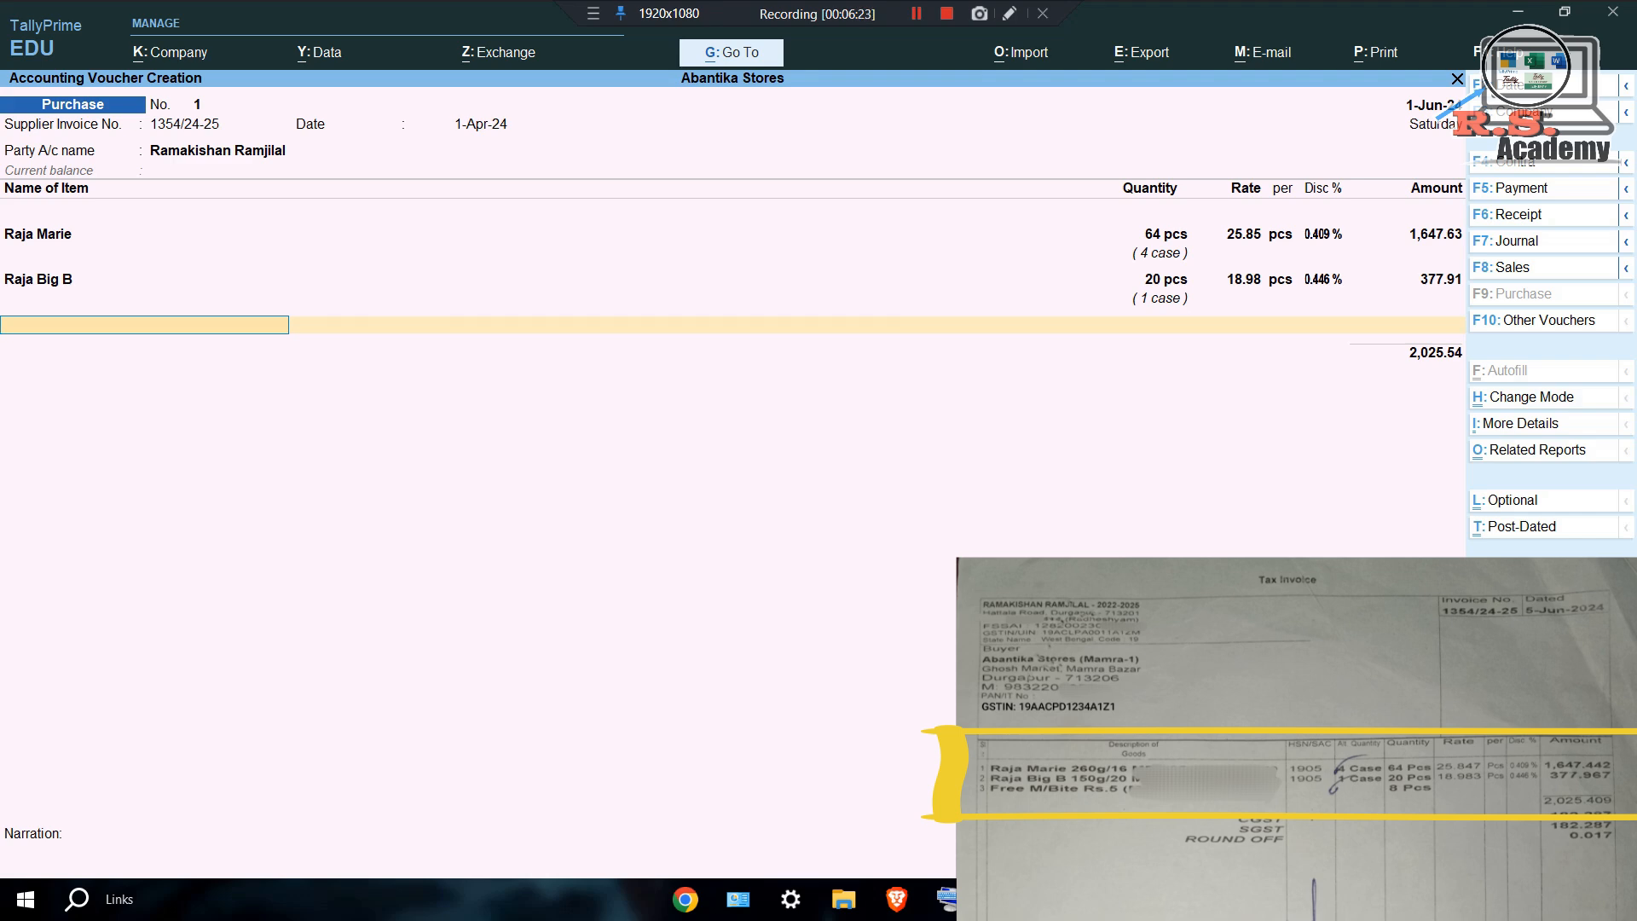
key("alt+c")
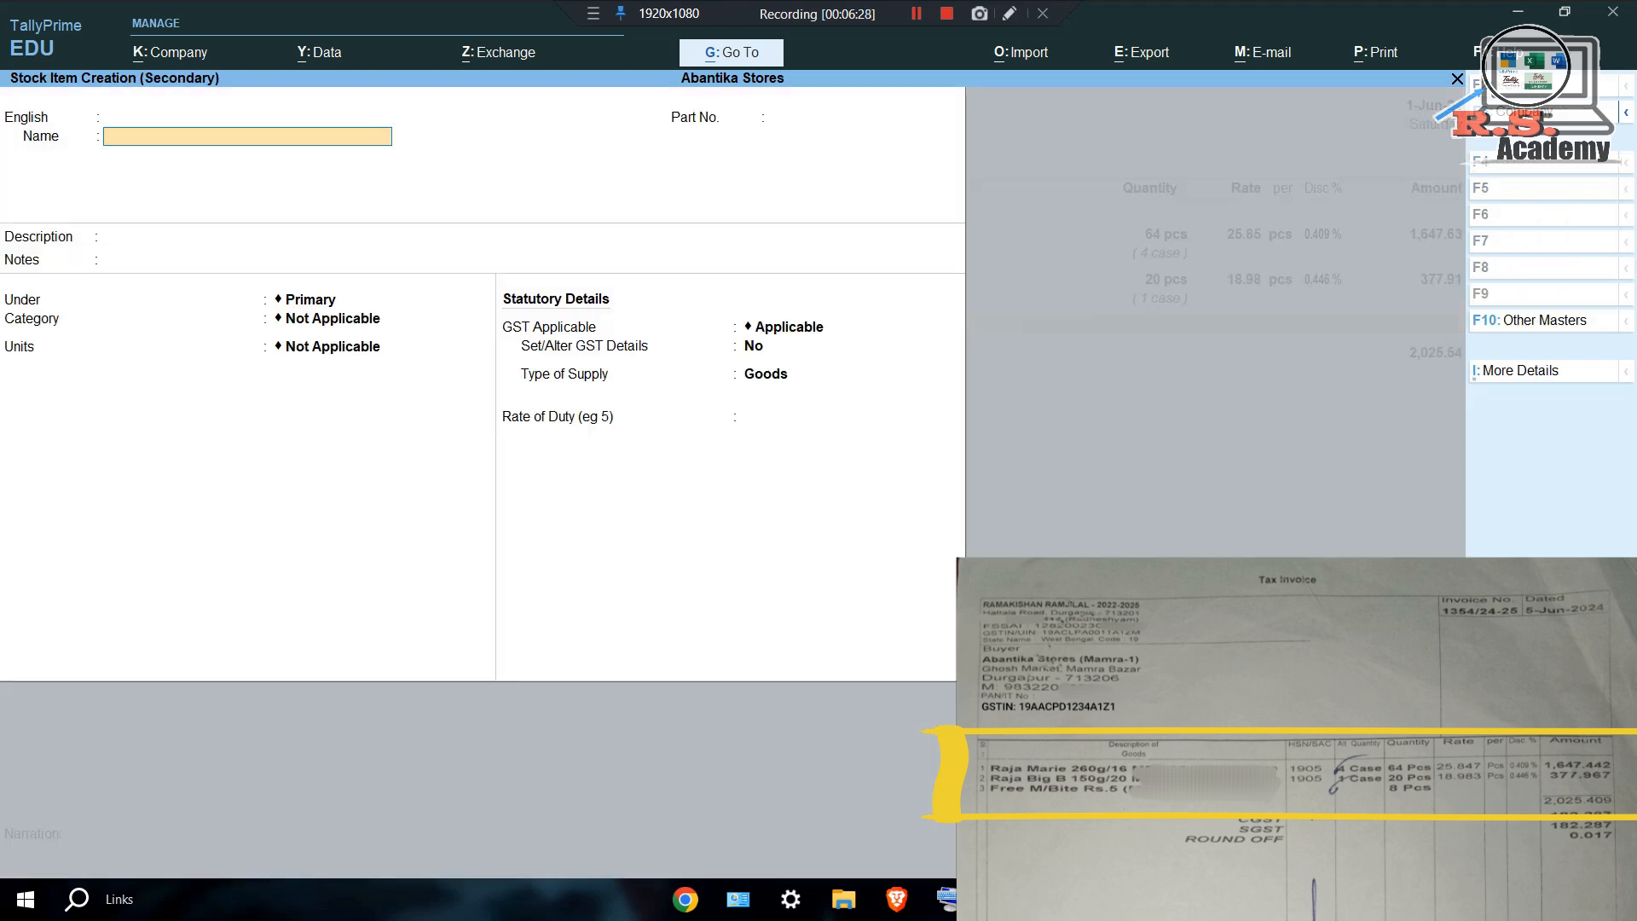
Create stock item Free M/bite counted in pcs with Std. Cost and Std. Price valuation.
type("Free m/bite")
key("Return")
key("Return")
key("Return")
key("Return")
key("Return")
key("Return")
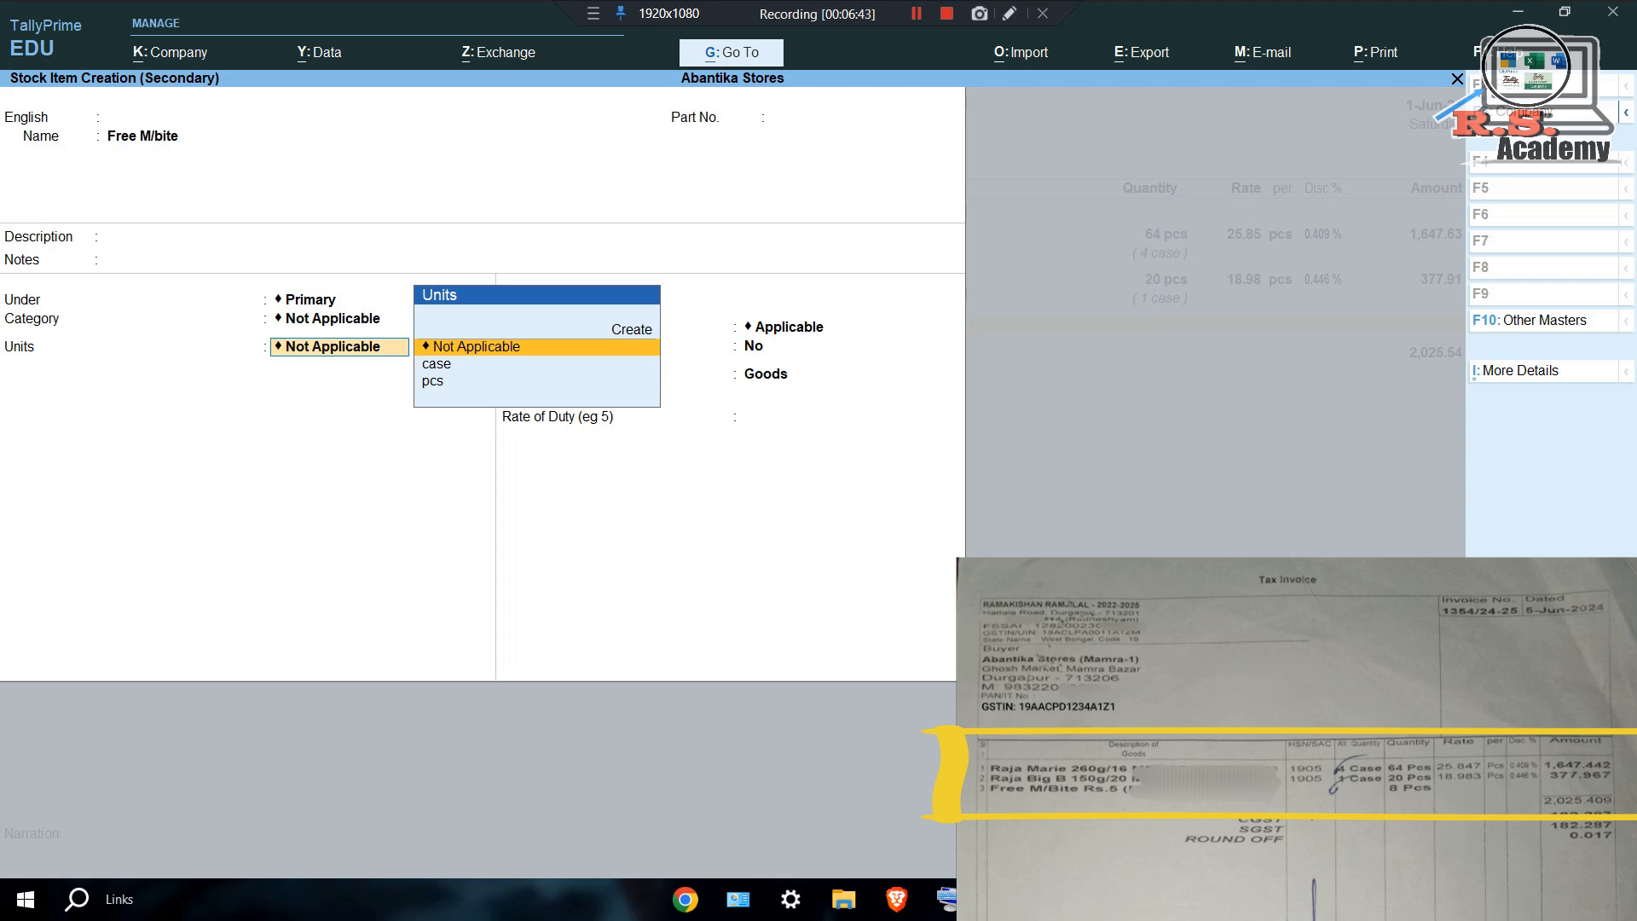
key("Down")
key("Down")
key("Return")
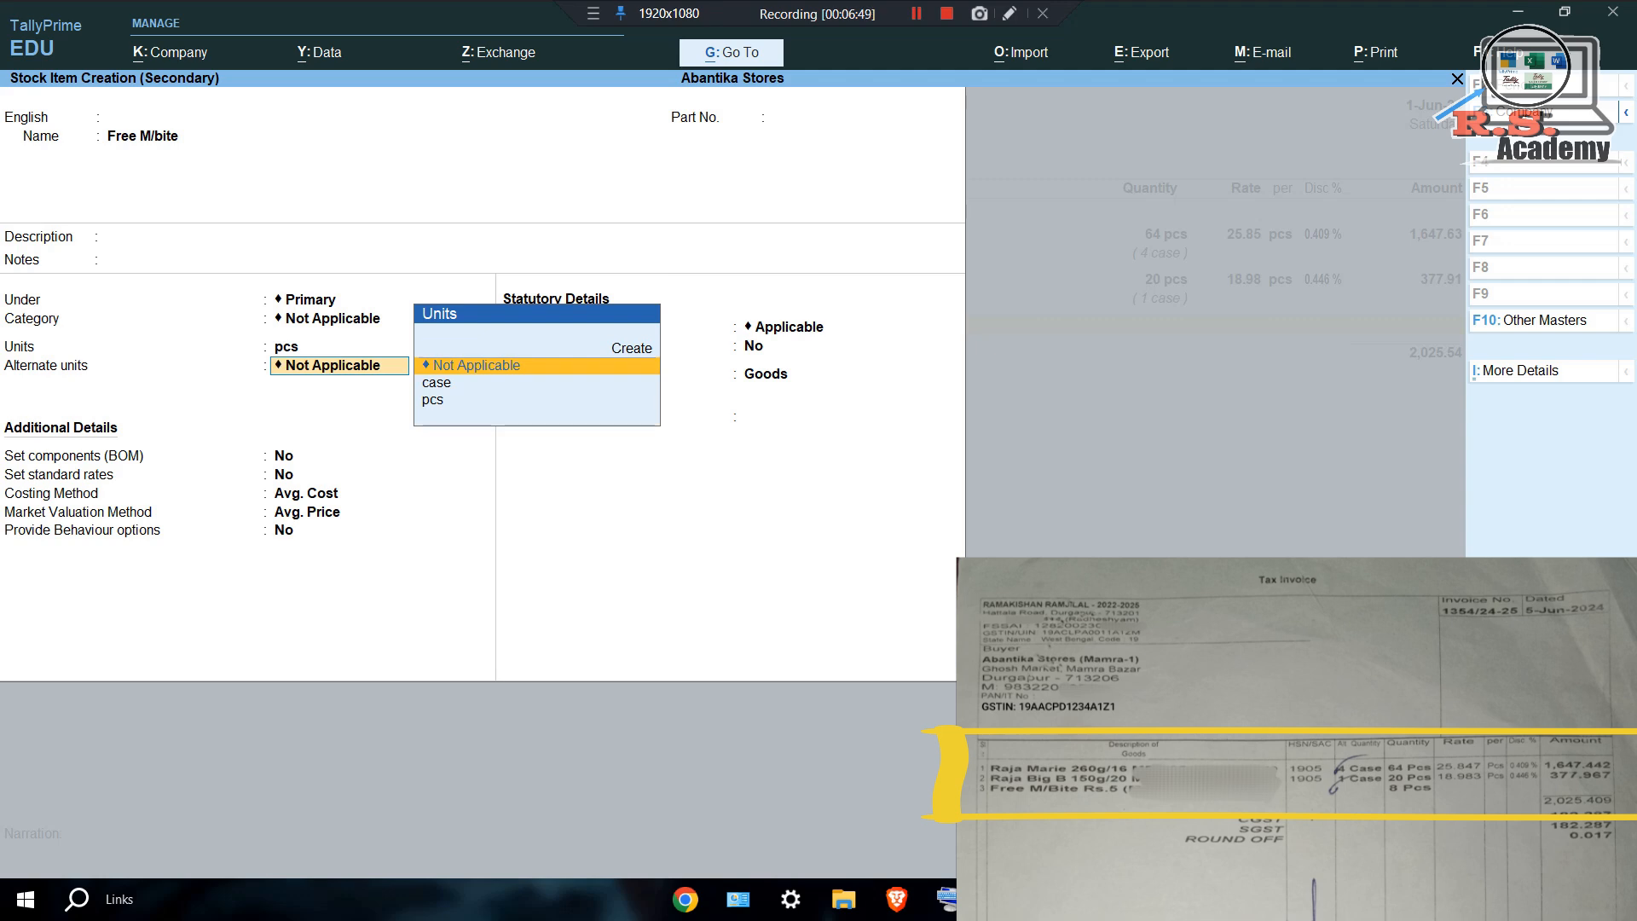
key("Return")
key("Return")
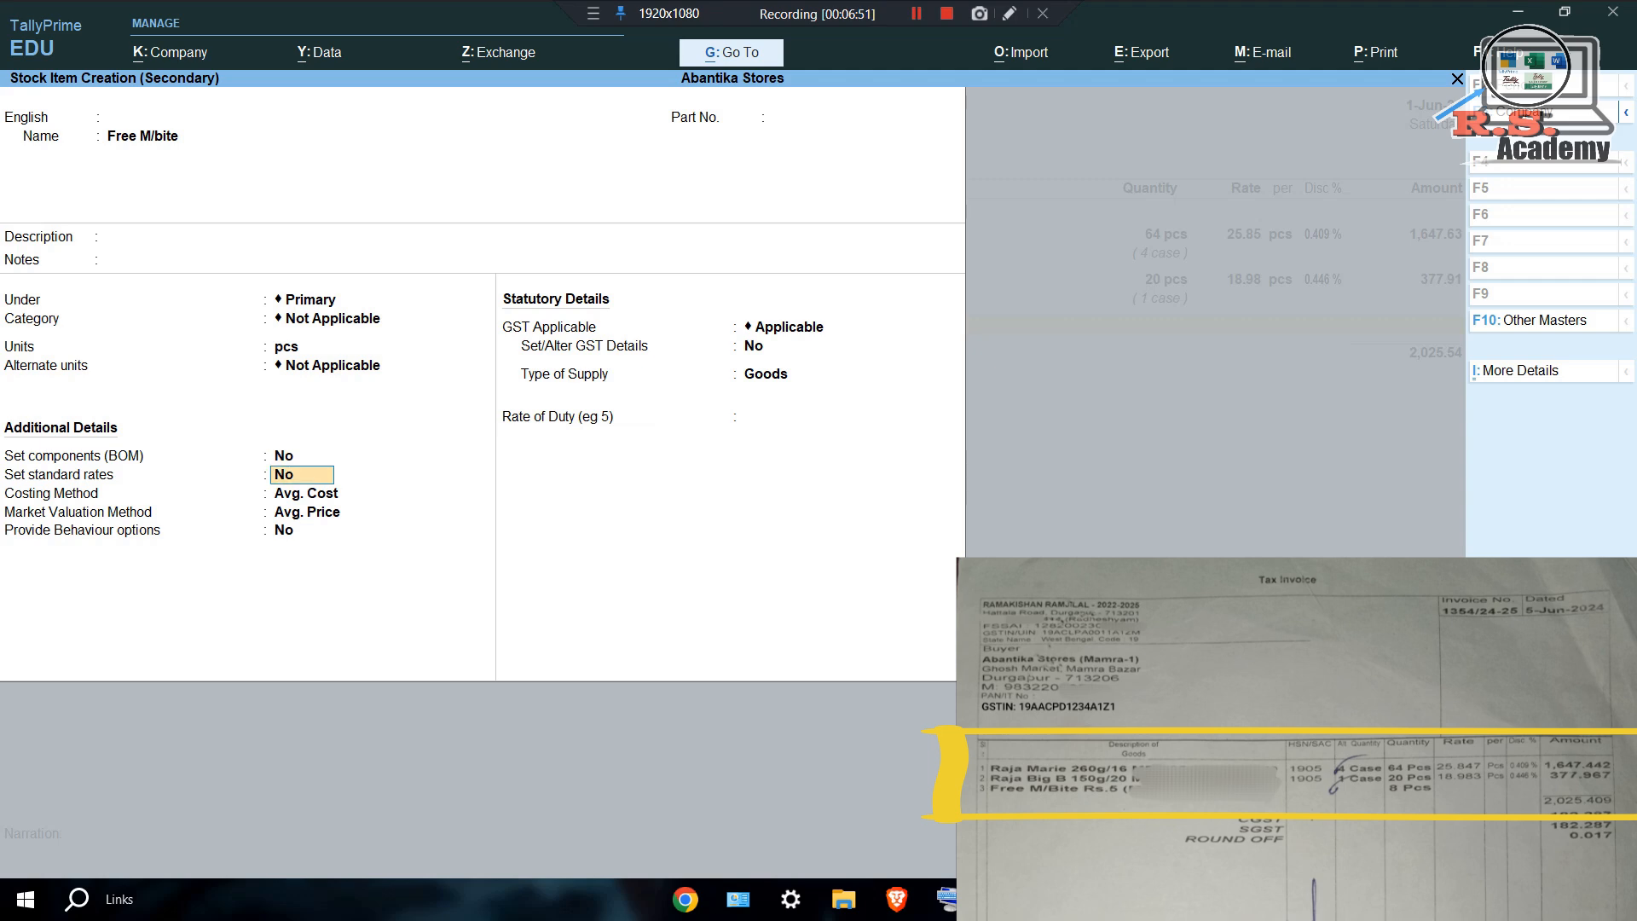
key("Return")
type("S")
key("Return")
type("S")
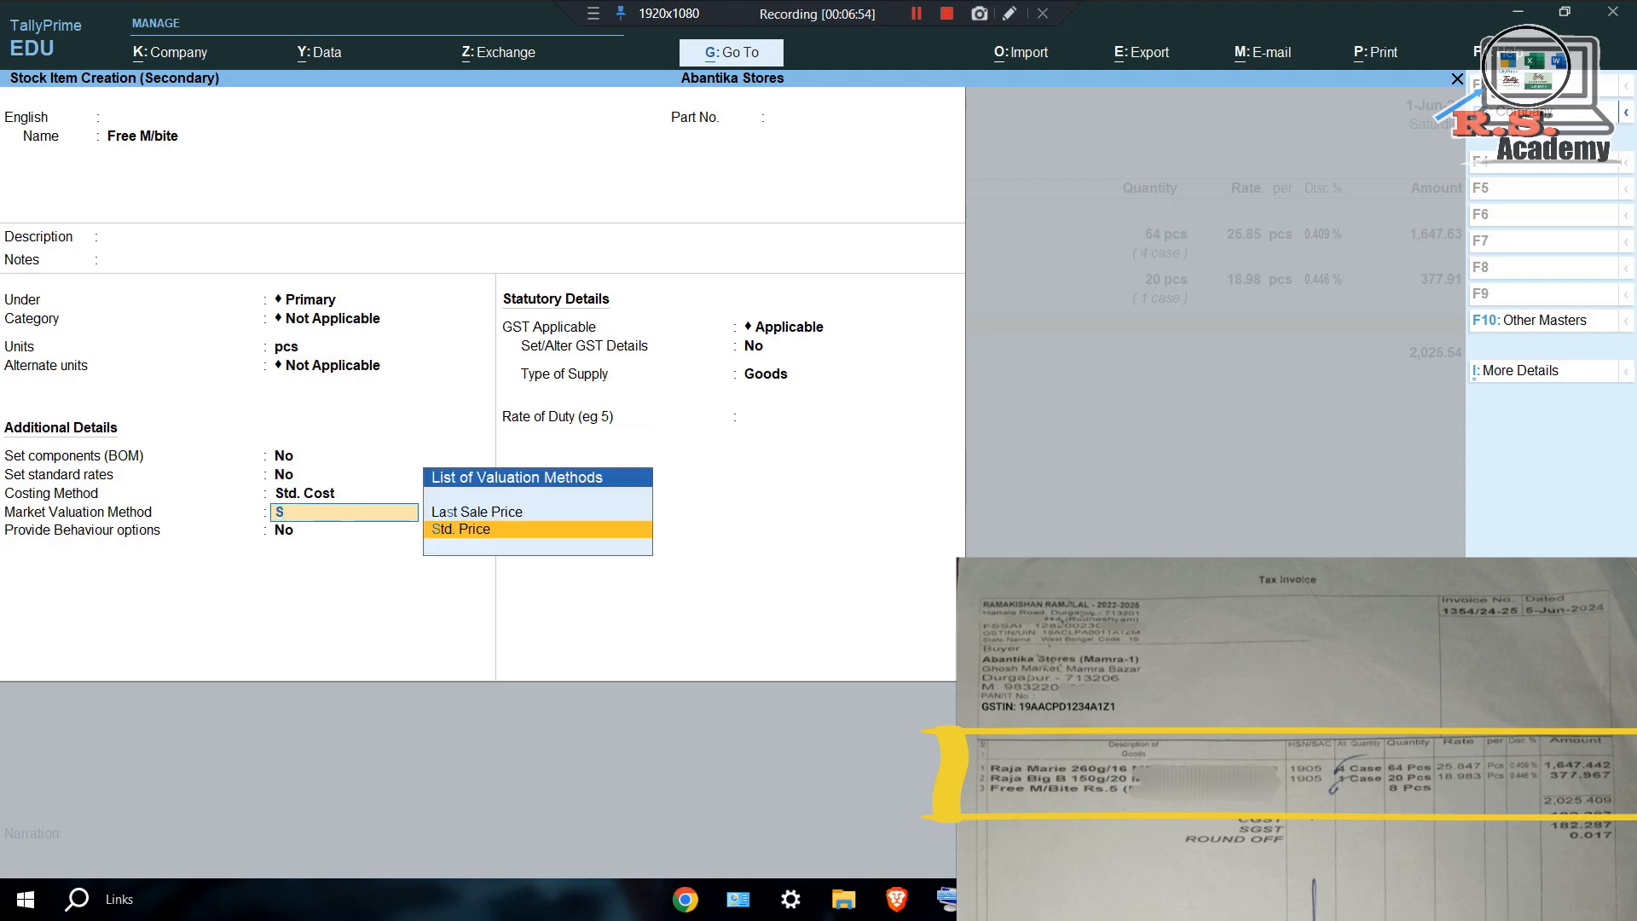
key("Return")
key("Return")
key("Return")
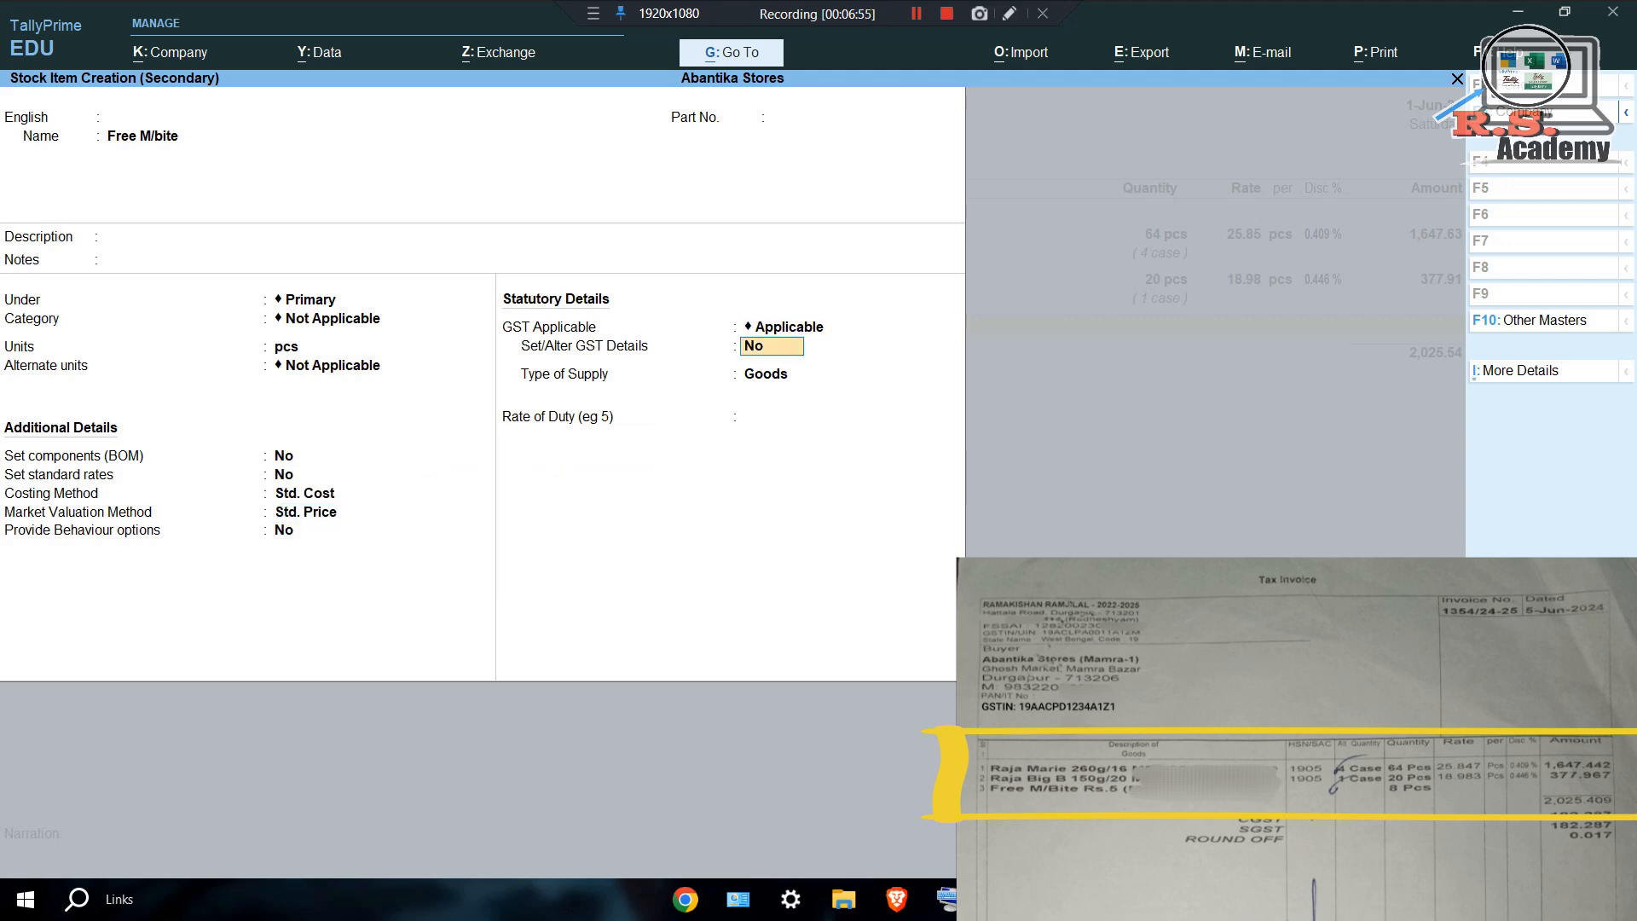
type("y")
key("Return")
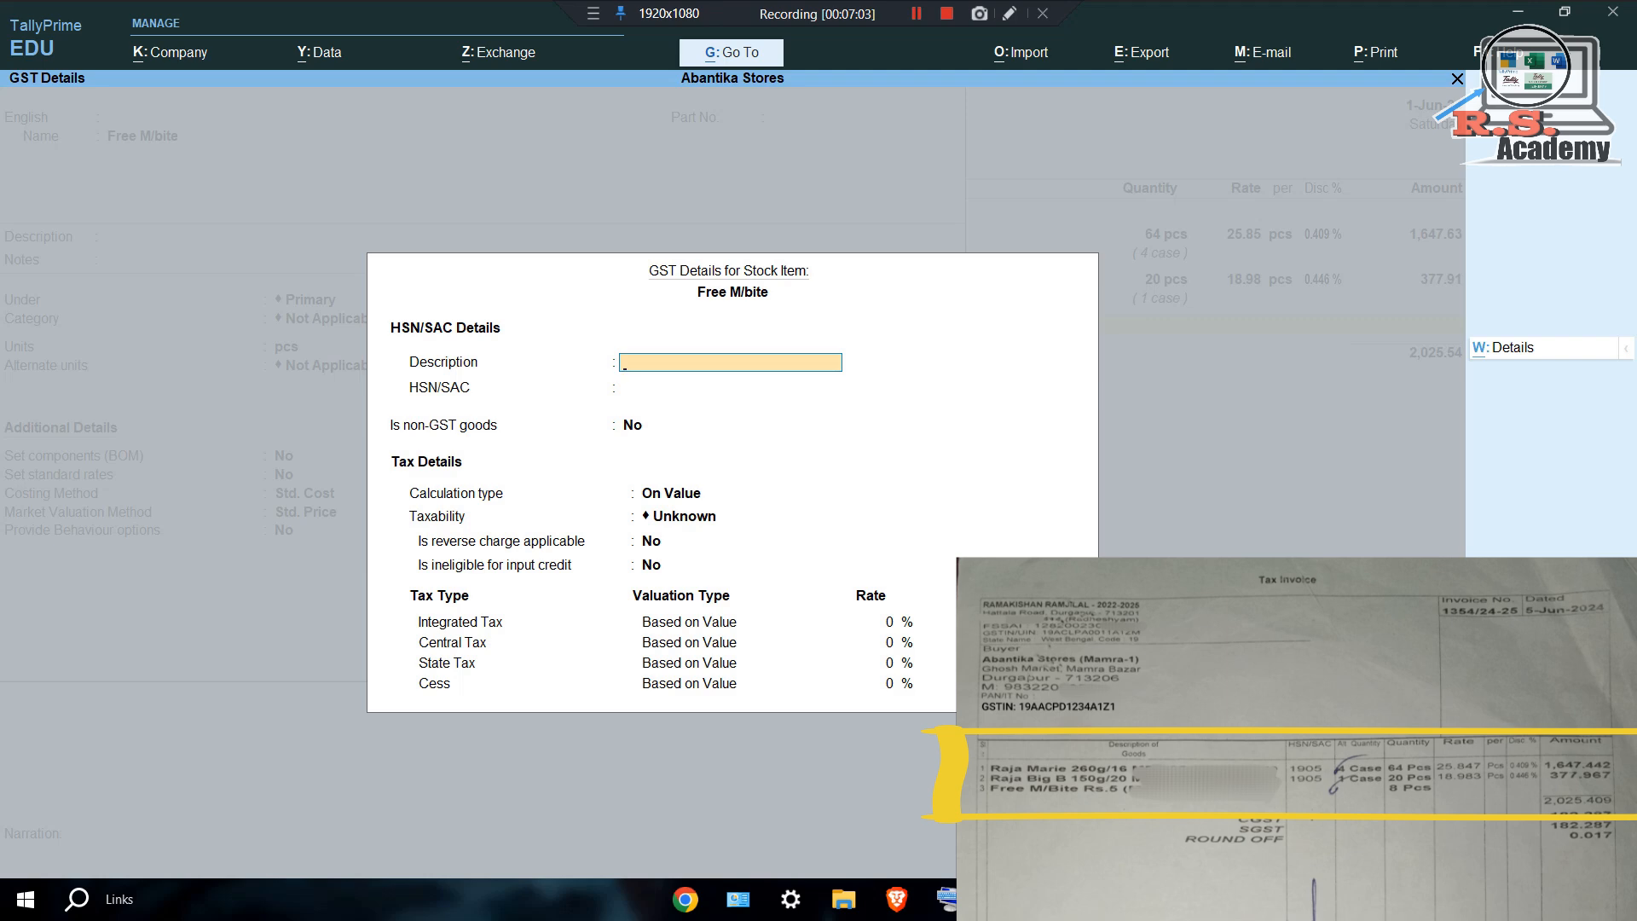
Leave GST details unchanged, keep supply type Goods at 0 duty, and save the item.
key("Escape")
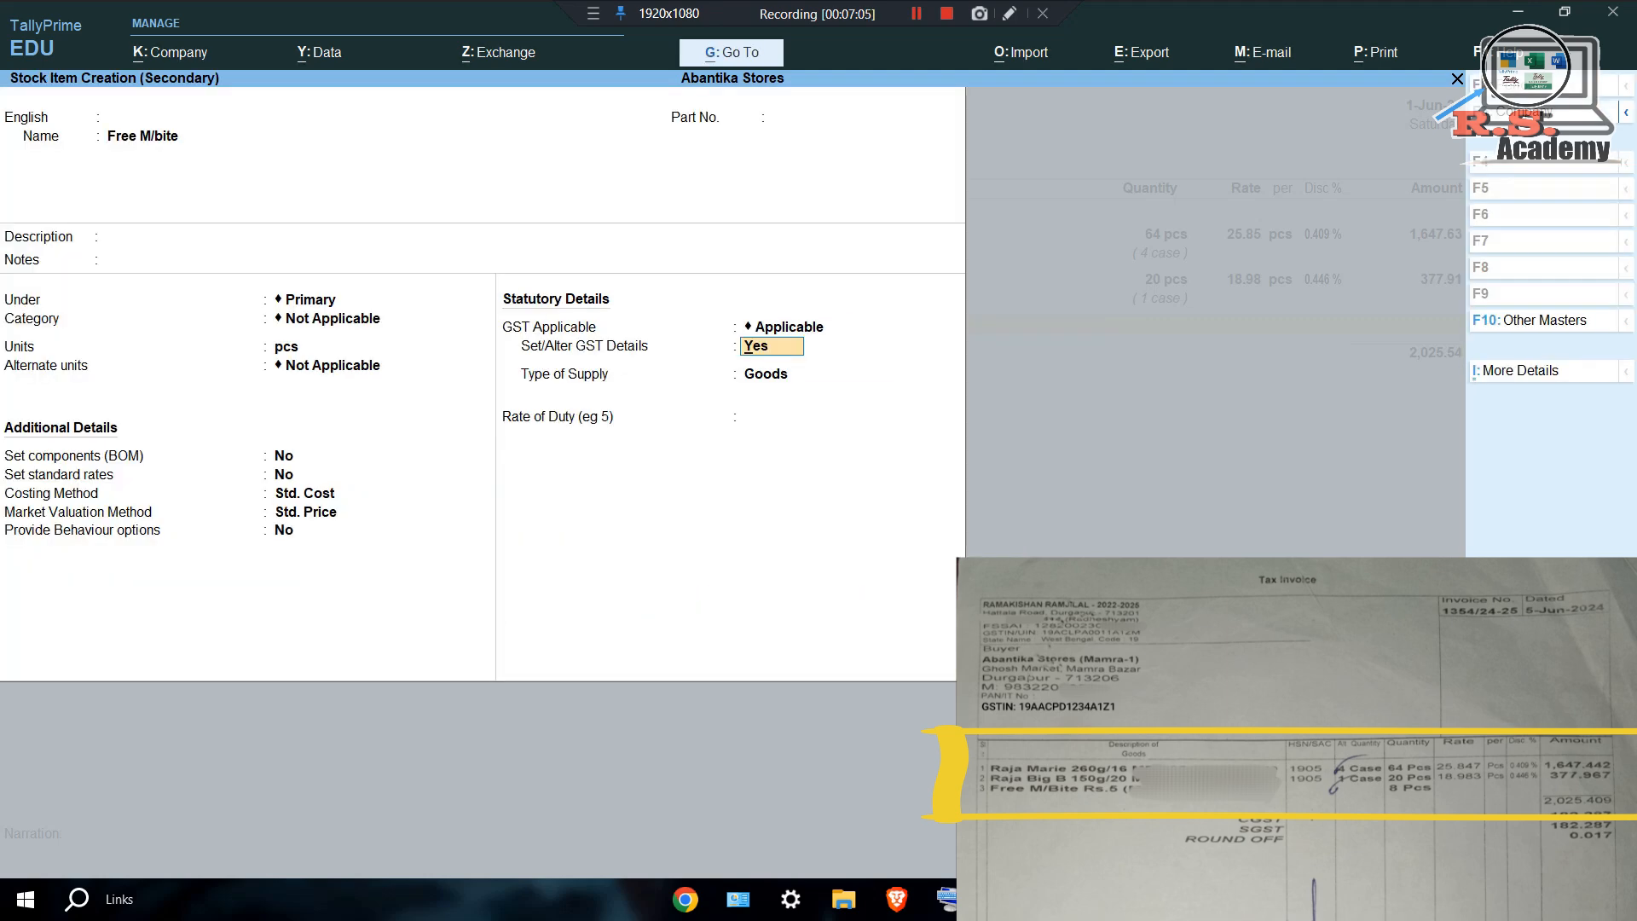
type("n")
key("Return")
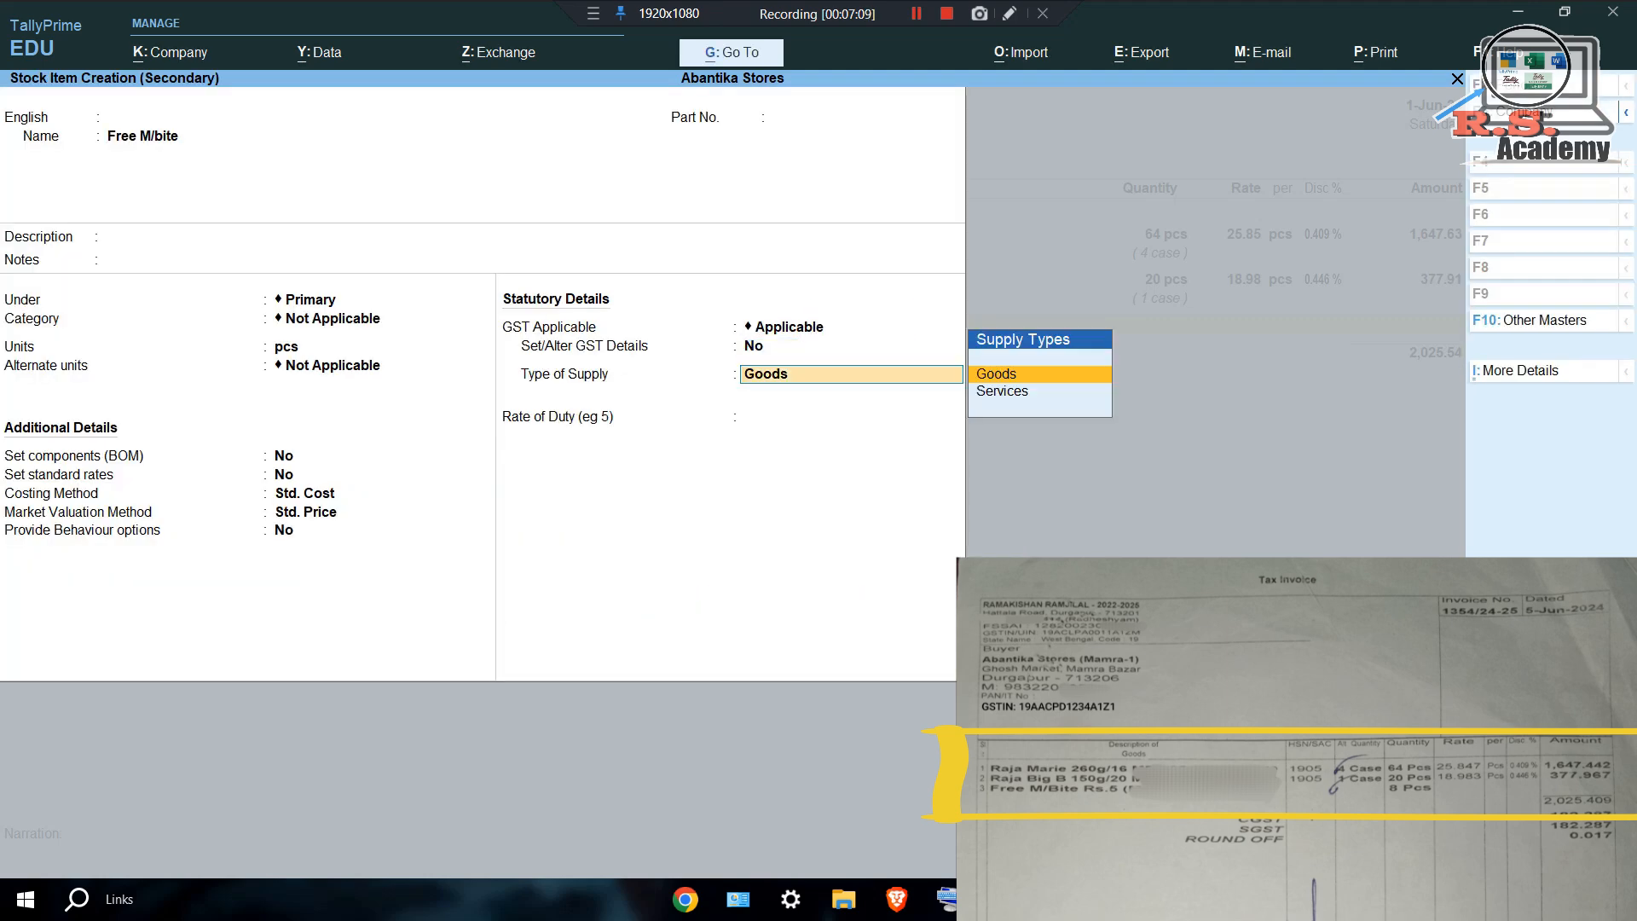
key("Return")
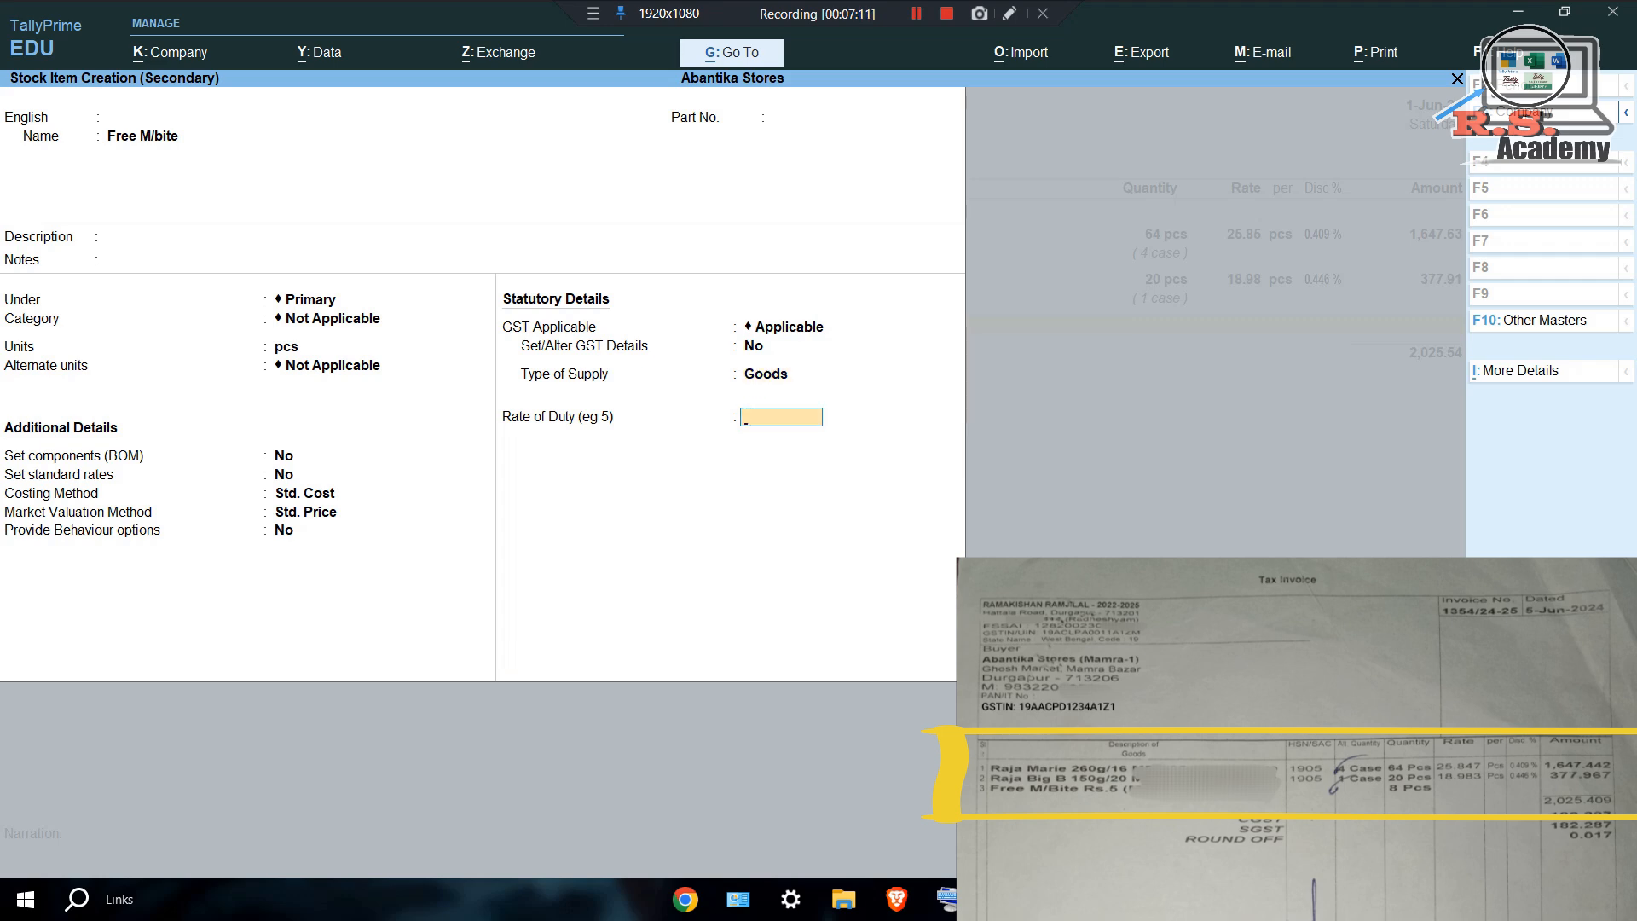
key("Return")
key("y")
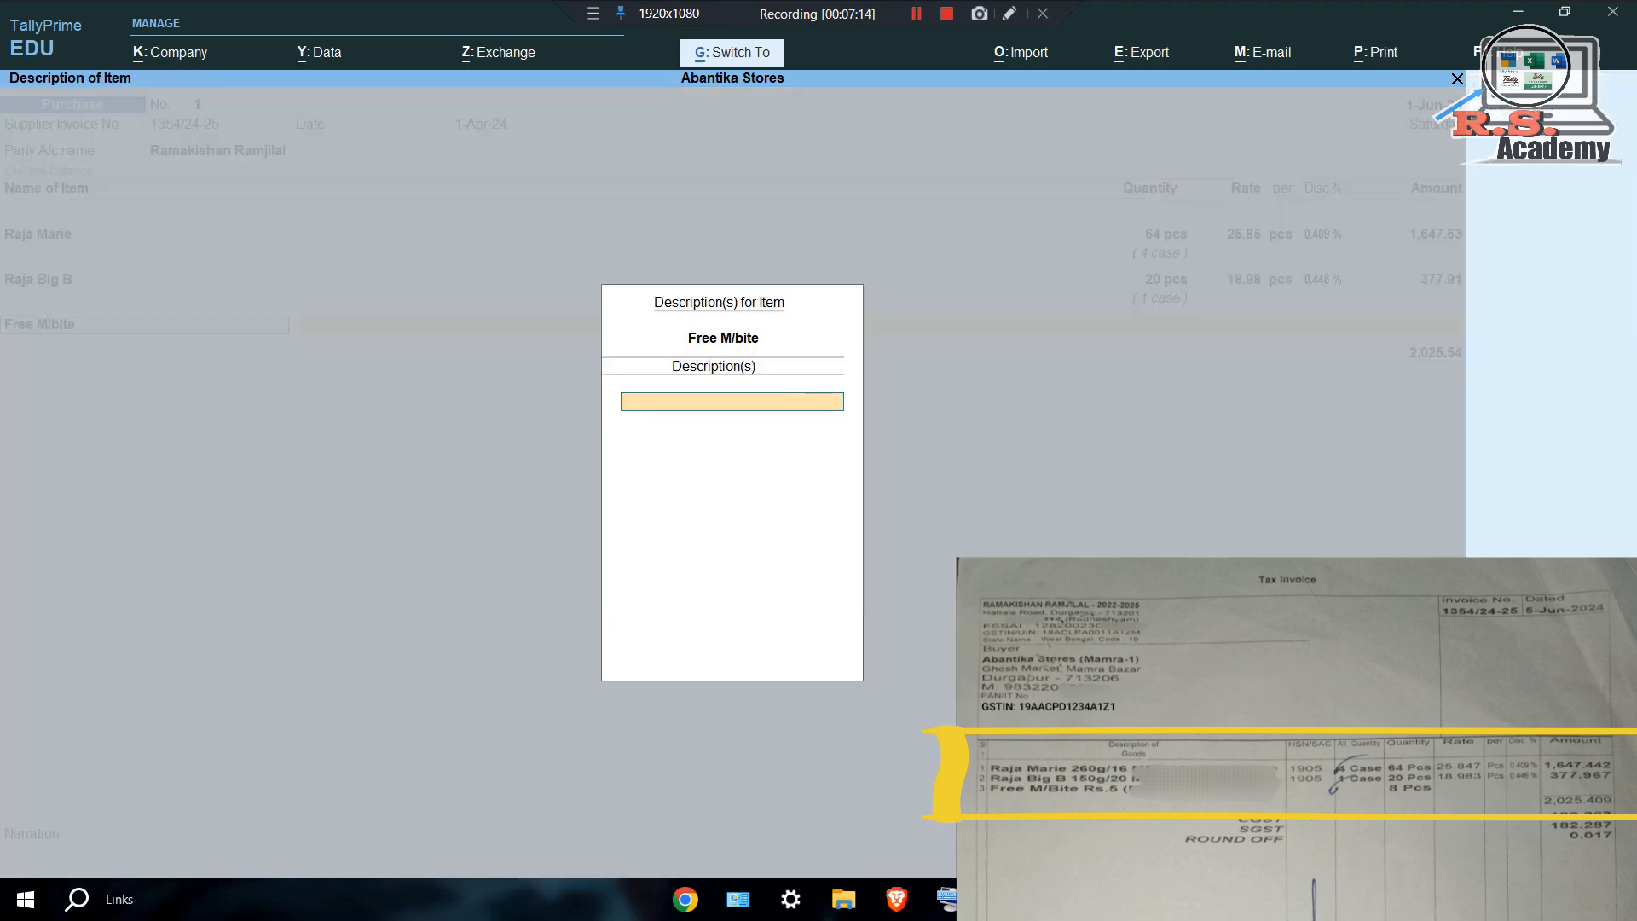
Add 8 pcs of Free M/bite at no rate, booked to Purchase, and close the item list.
key("Return")
type("8")
key("Return")
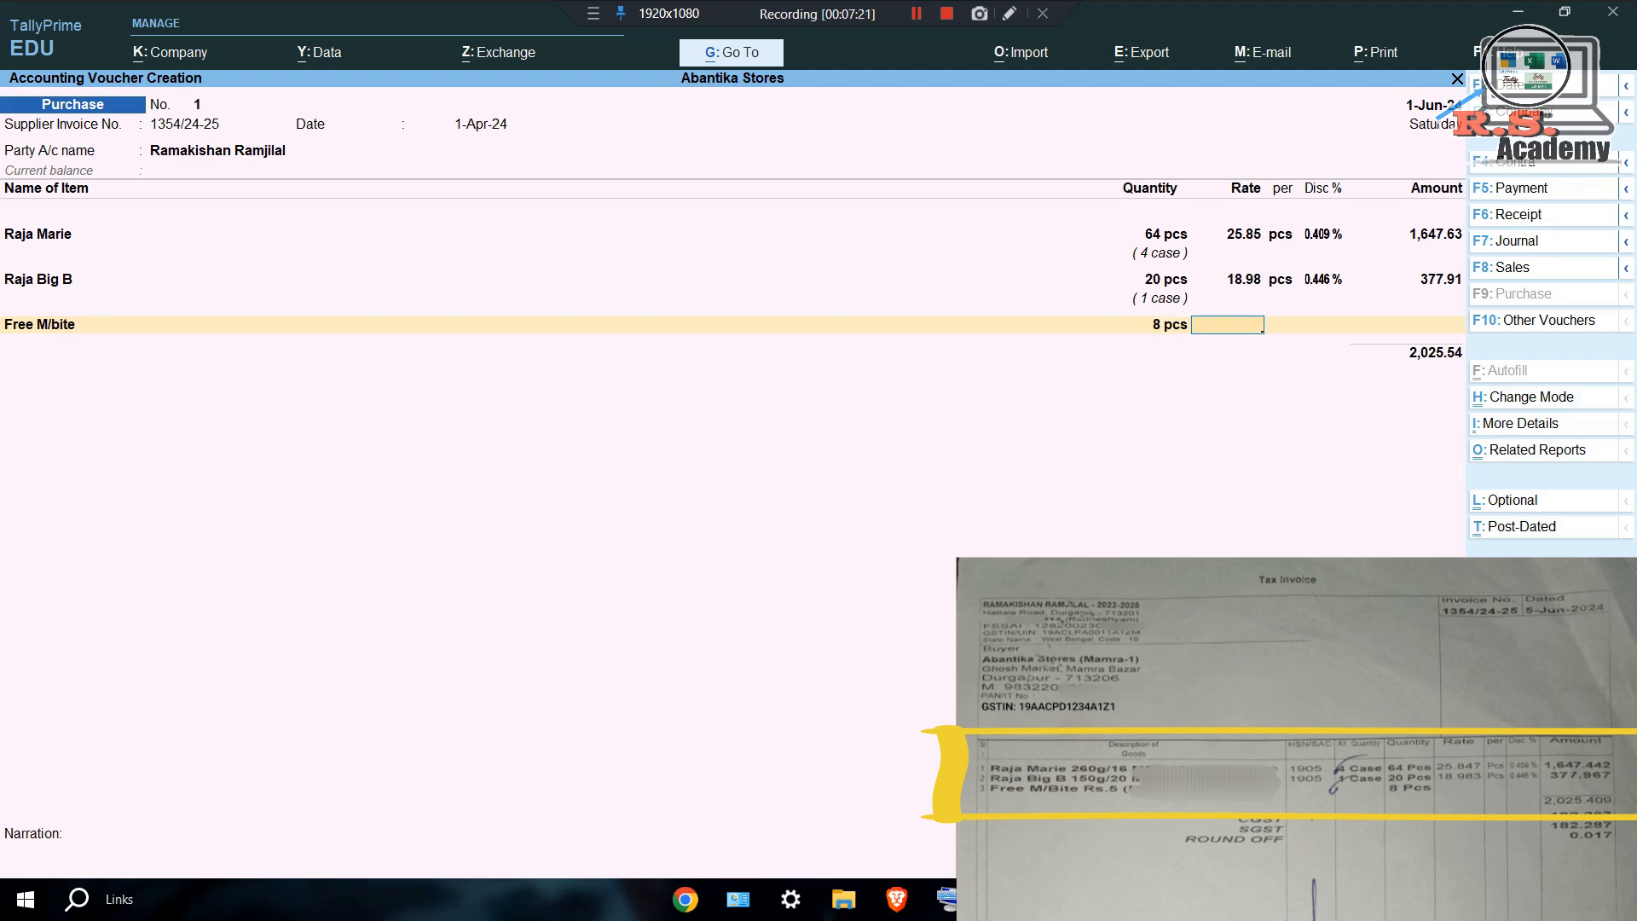
type("0")
key("Return")
key("Return")
key("Return")
key("Return")
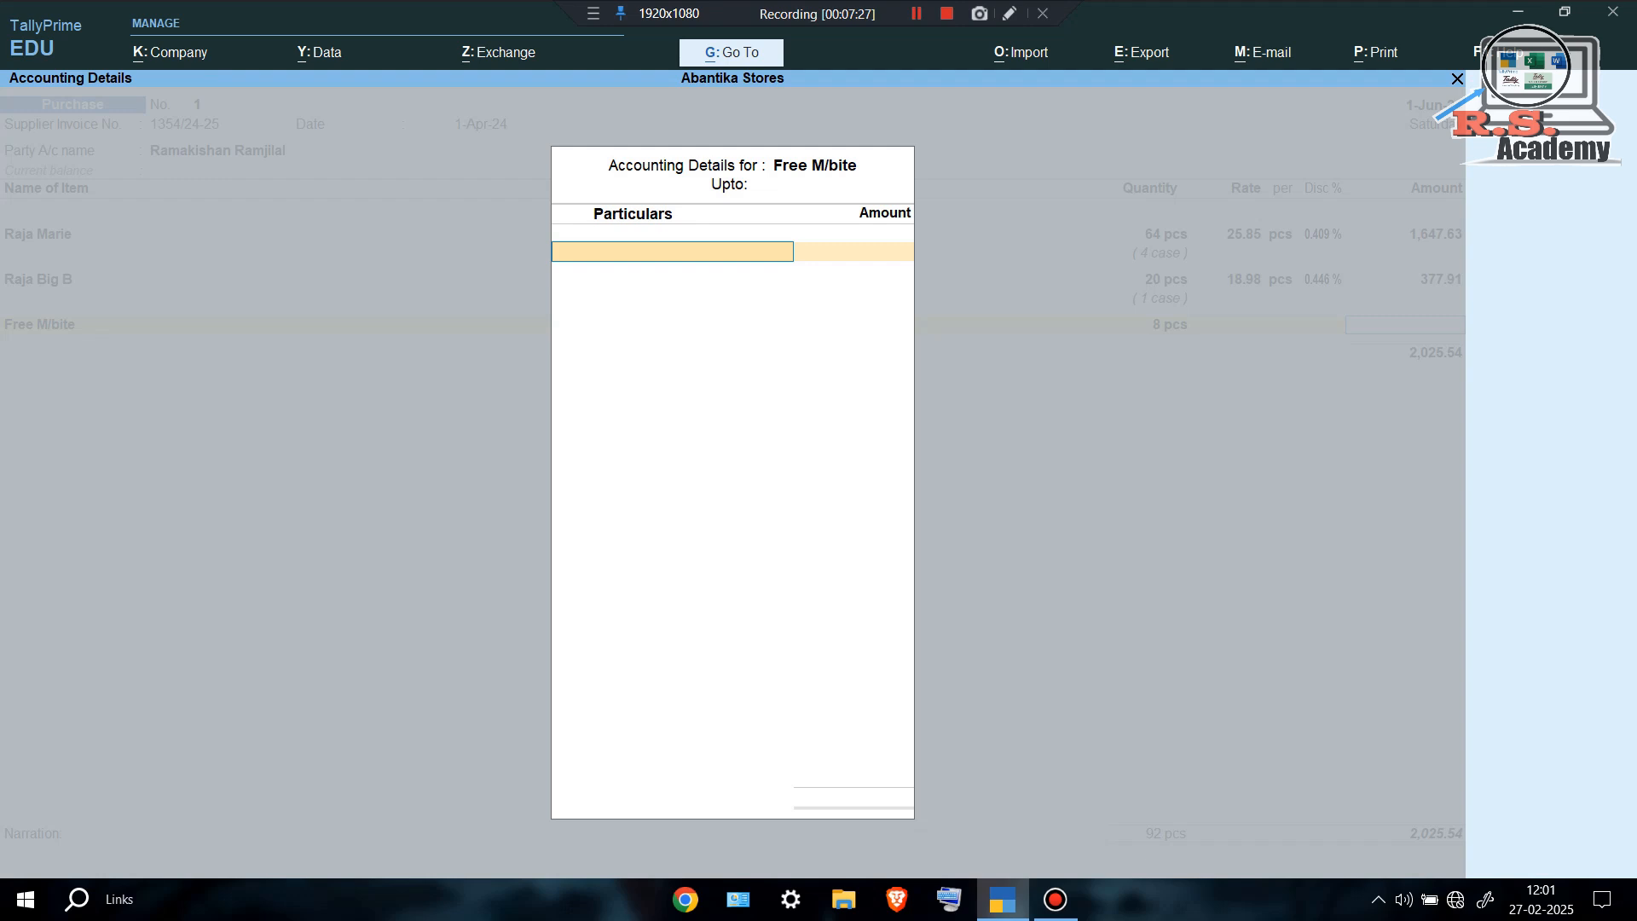
key("Return")
key("Return")
key("Return")
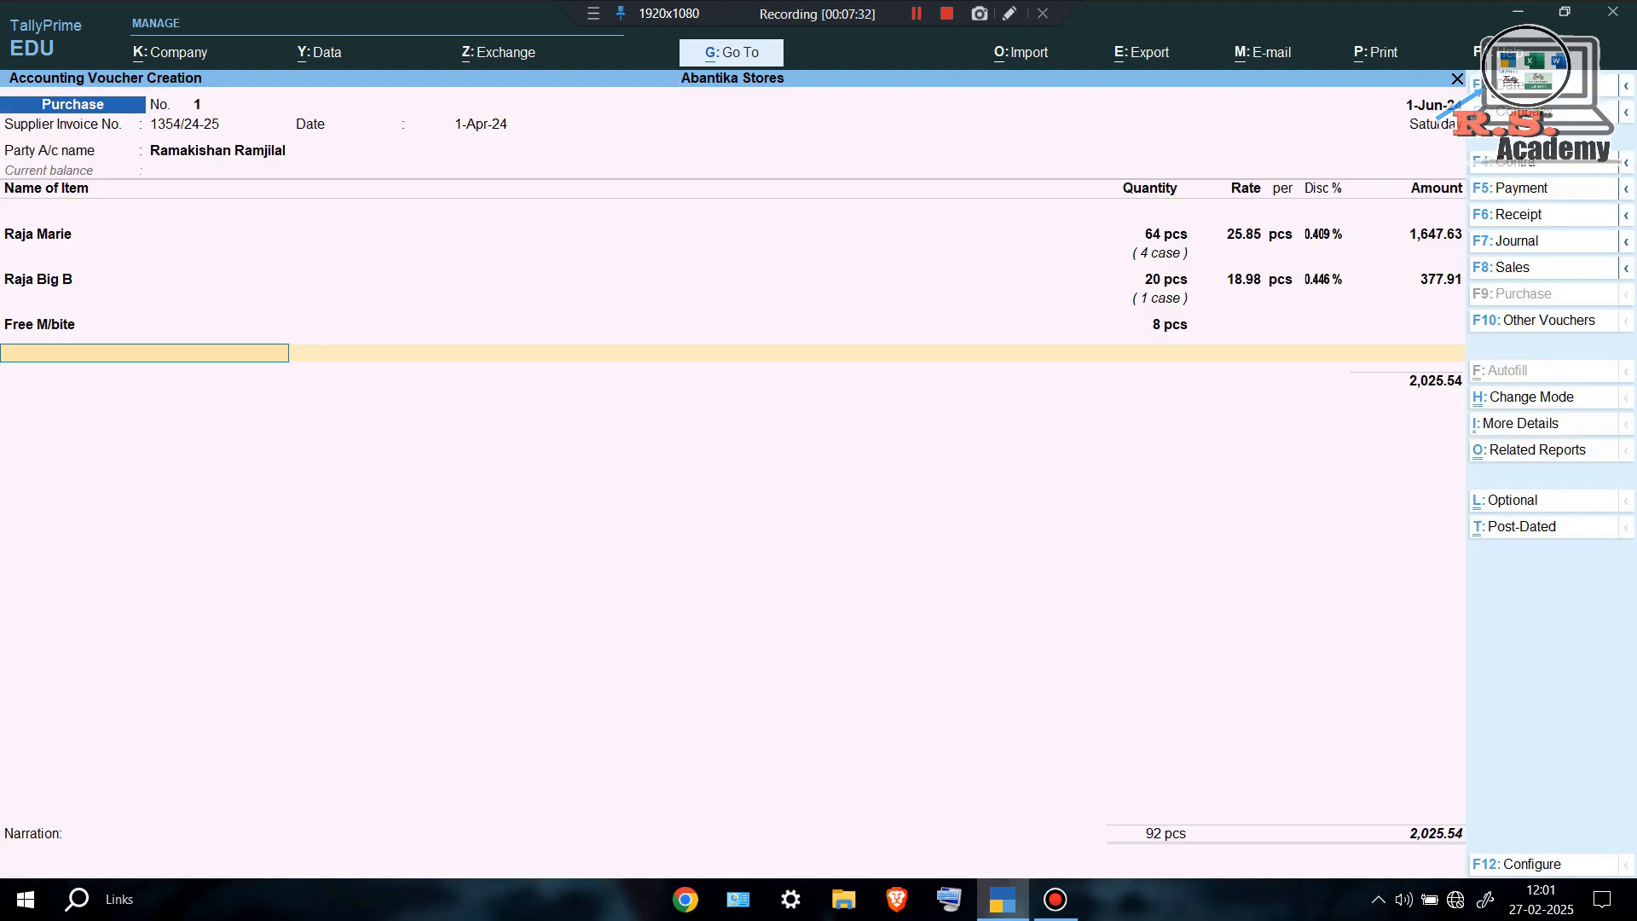
key("Return")
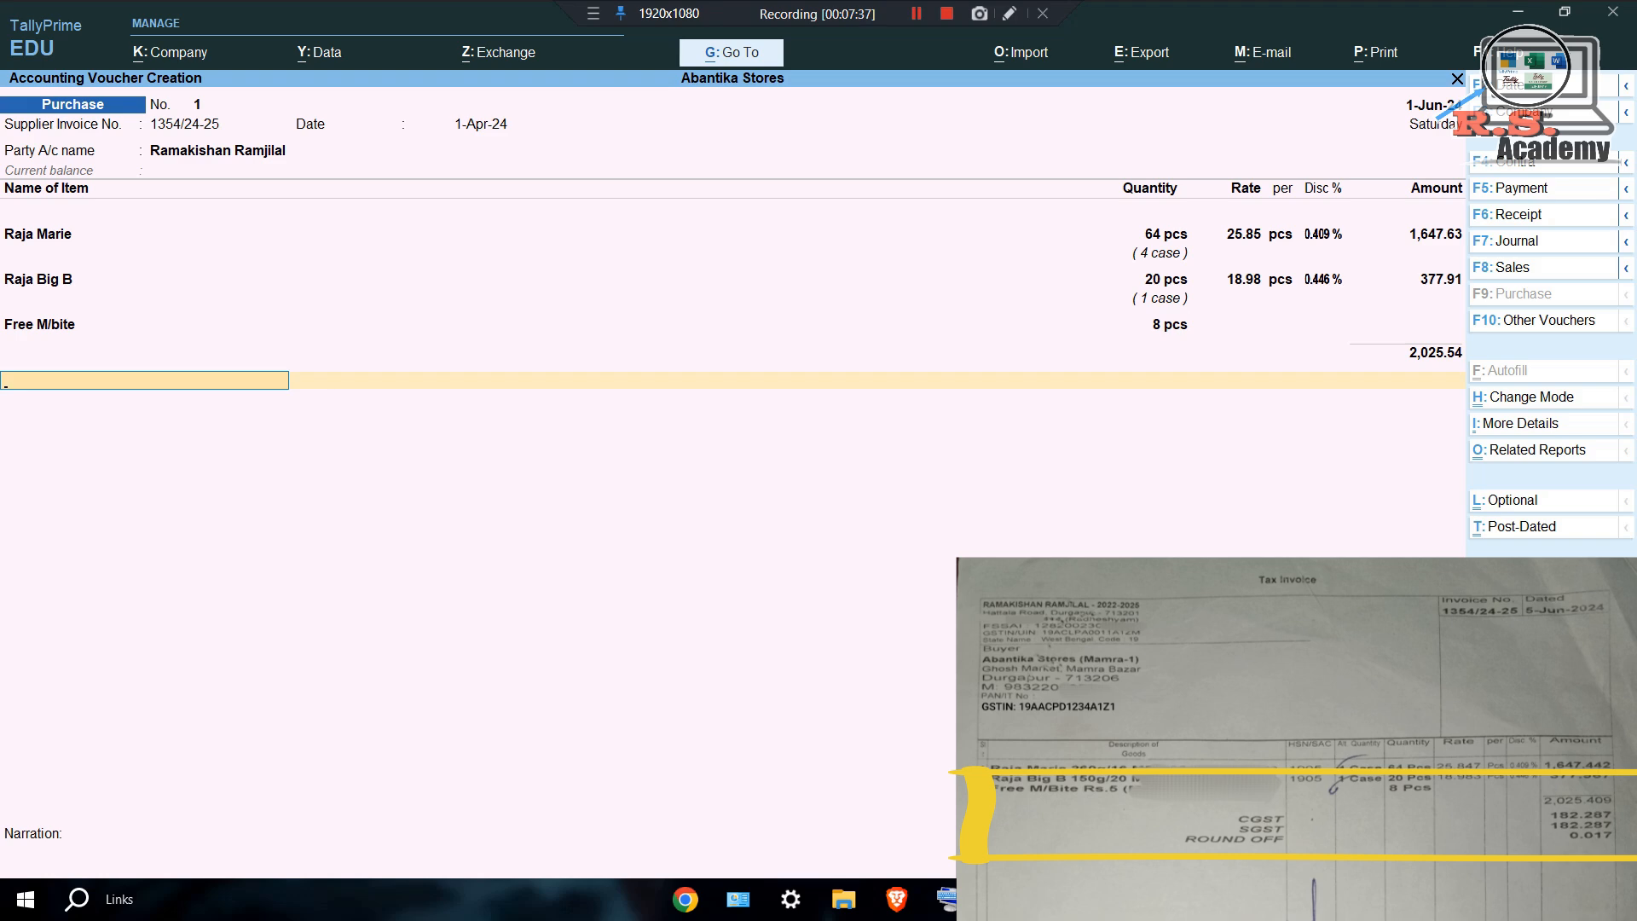
Create a CGST ledger under Duties & Taxes (GST, Central Tax) adding 182.30 to the voucher.
key("alt+c")
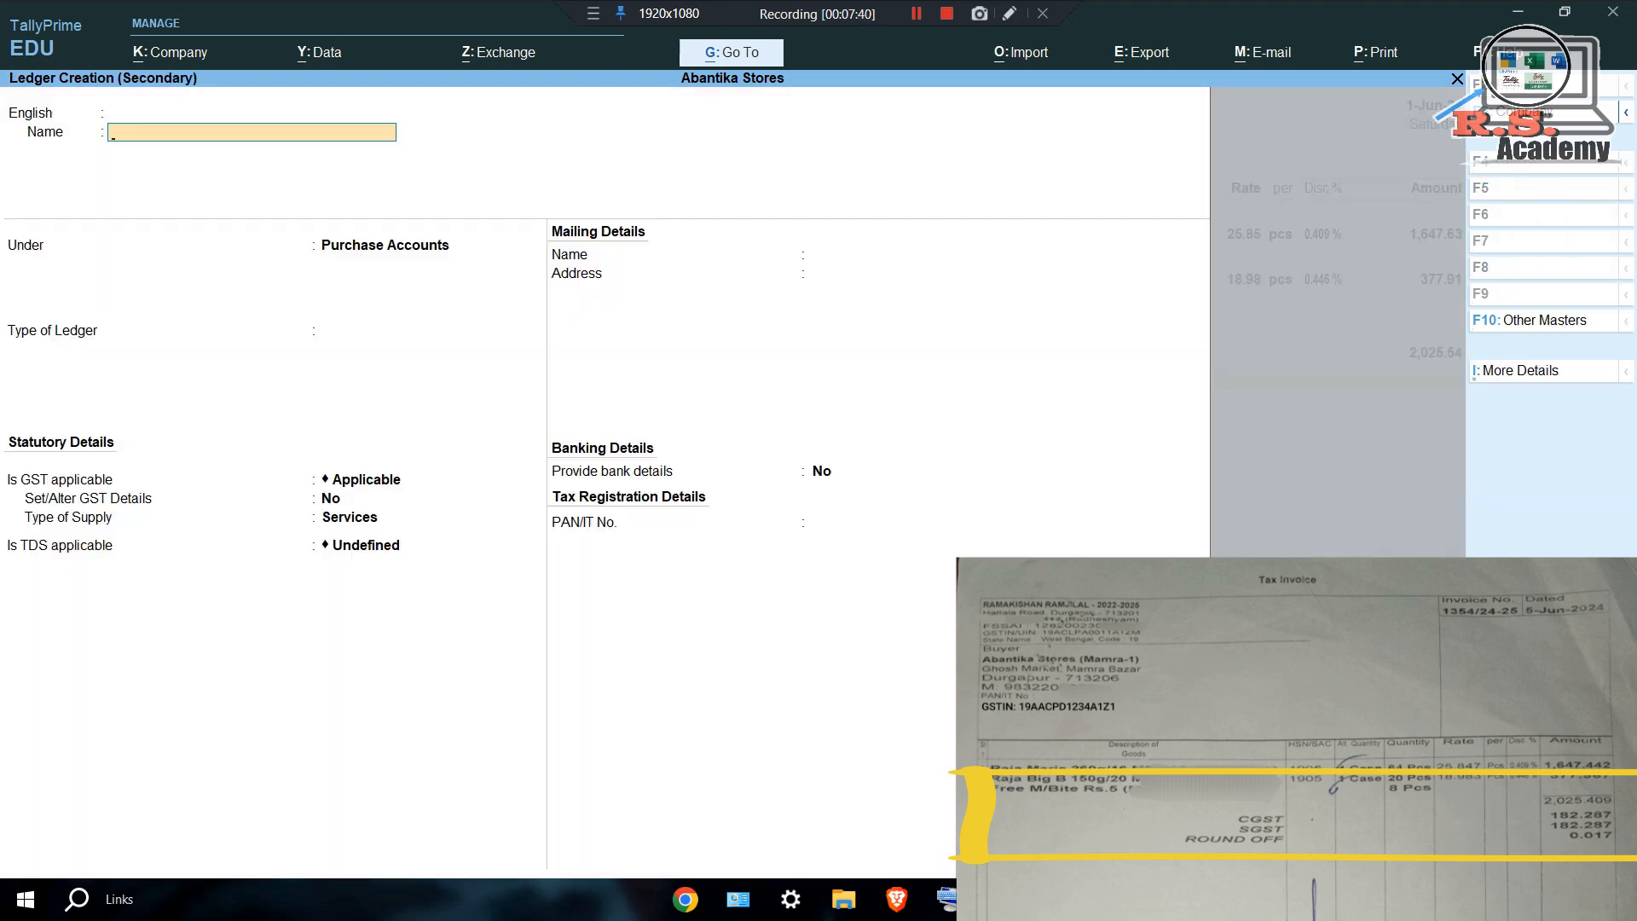
type("CGS")
key("Return")
key("Return")
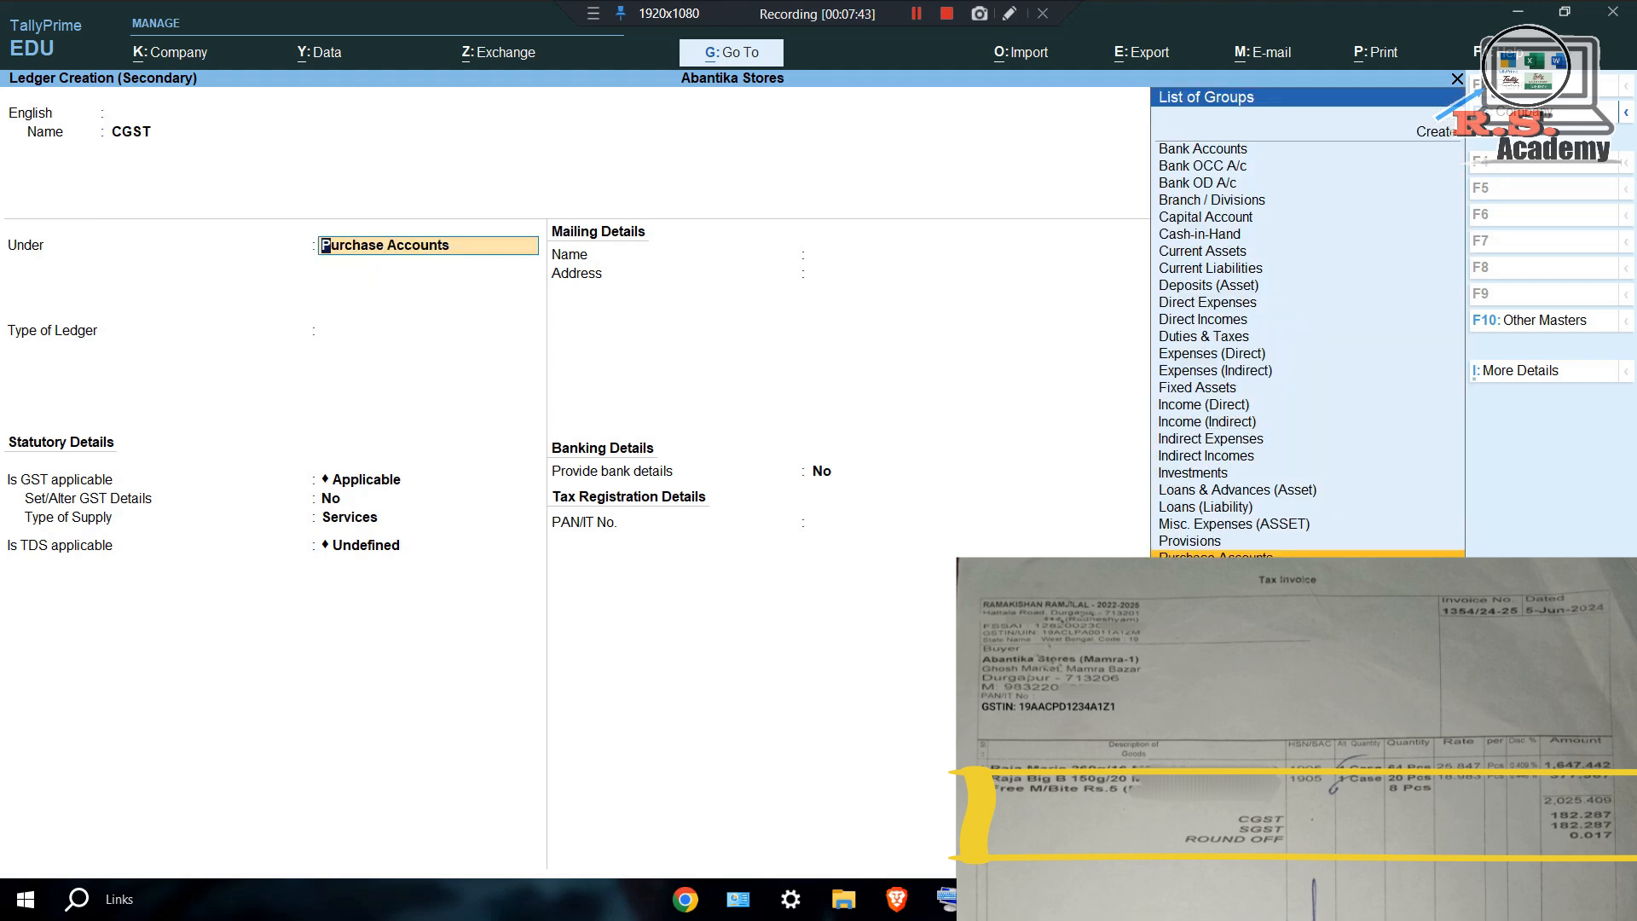
type("DU")
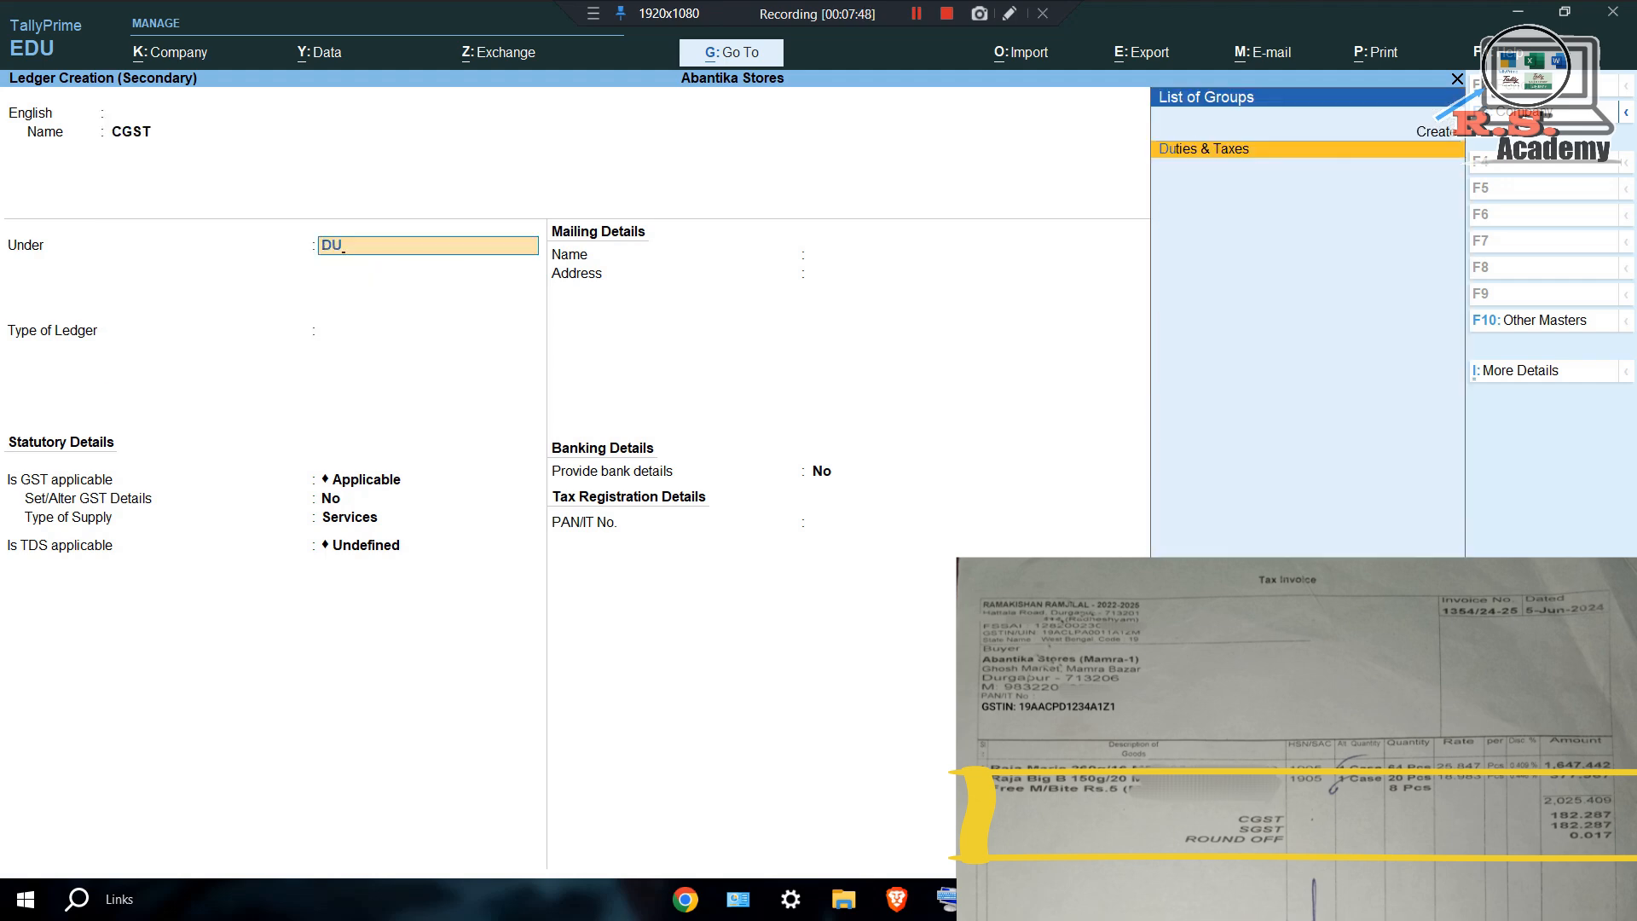
key("Return")
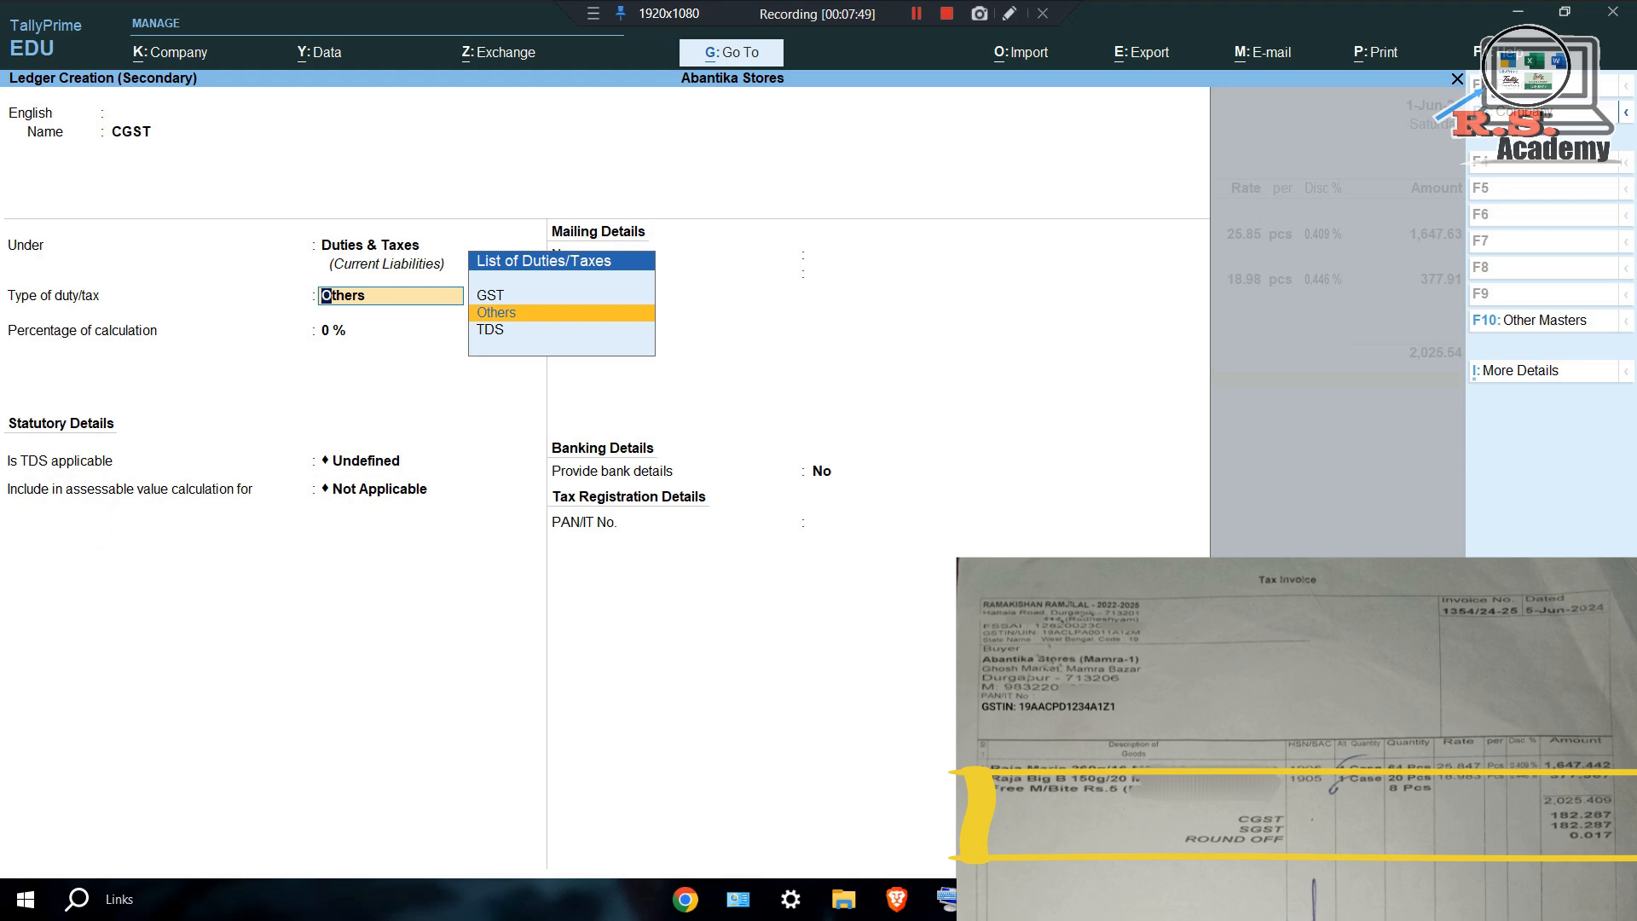
key("Up")
key("Return")
key("Return")
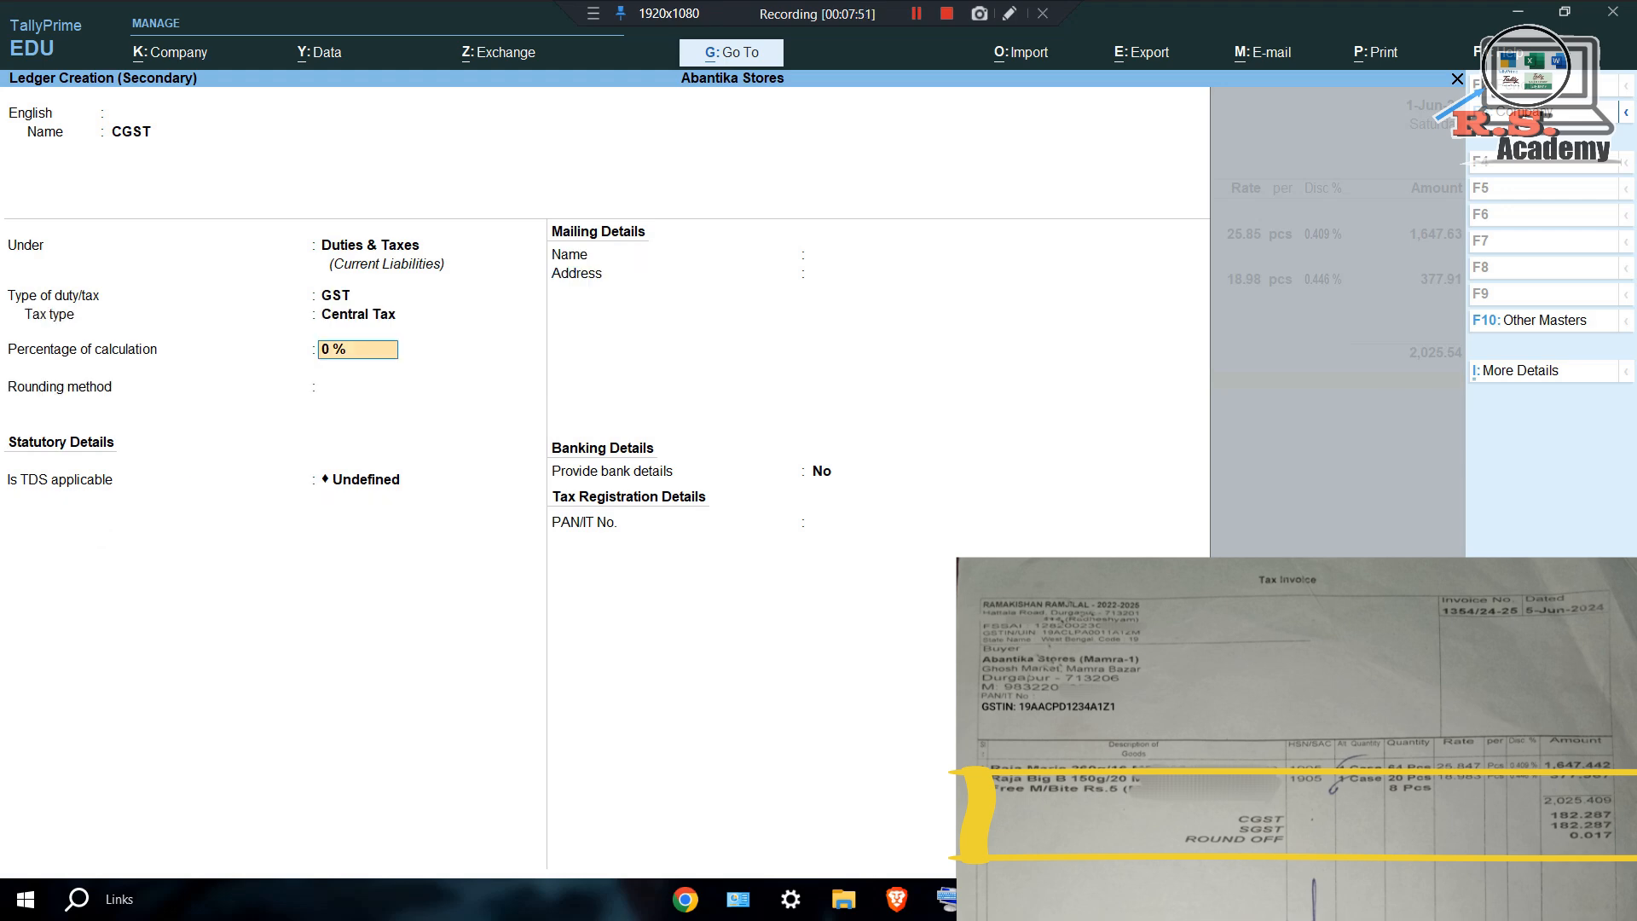
key("ctrl+a")
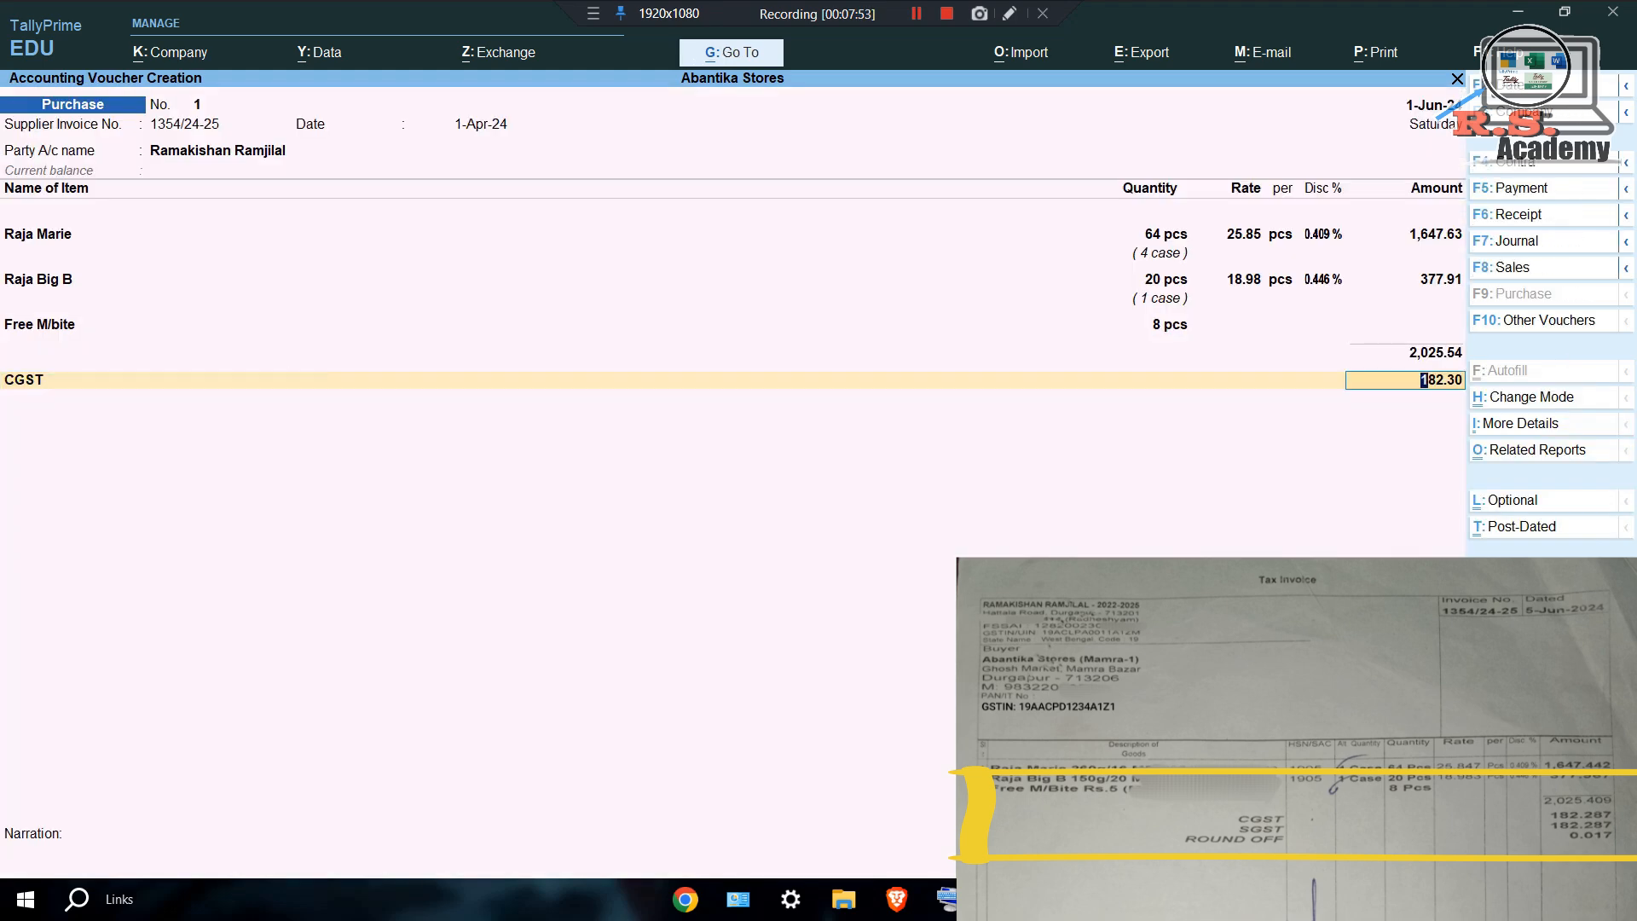
key("Return")
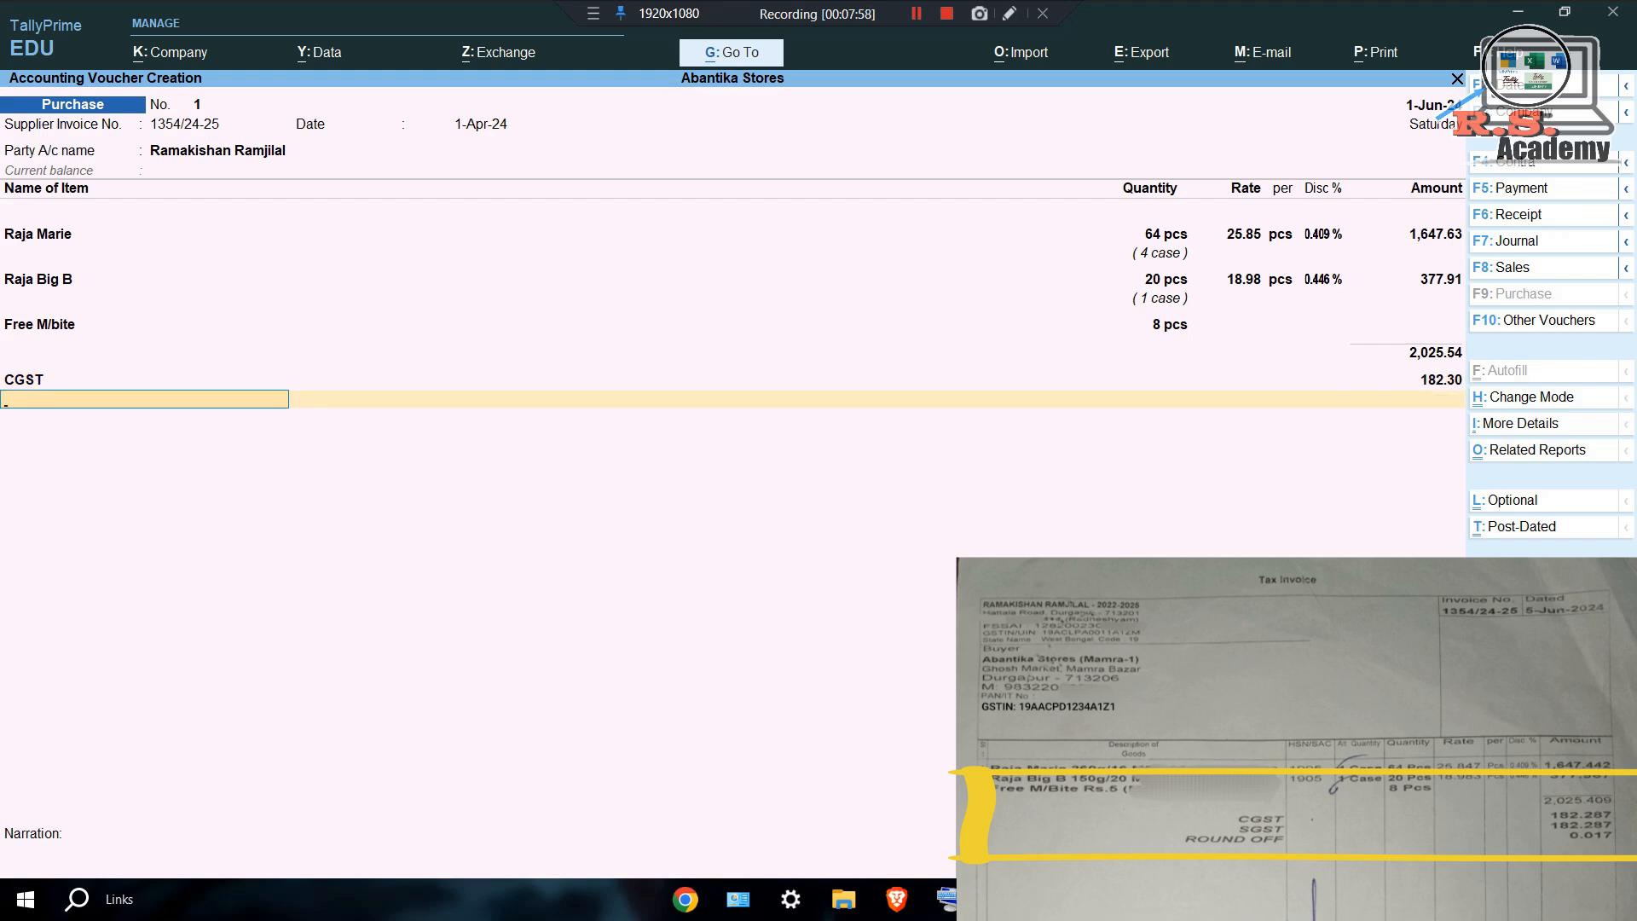
key("alt+c")
Create an SGST ledger under Duties & Taxes as GST State Tax, adding 182.30 to the voucher.
type("SGST")
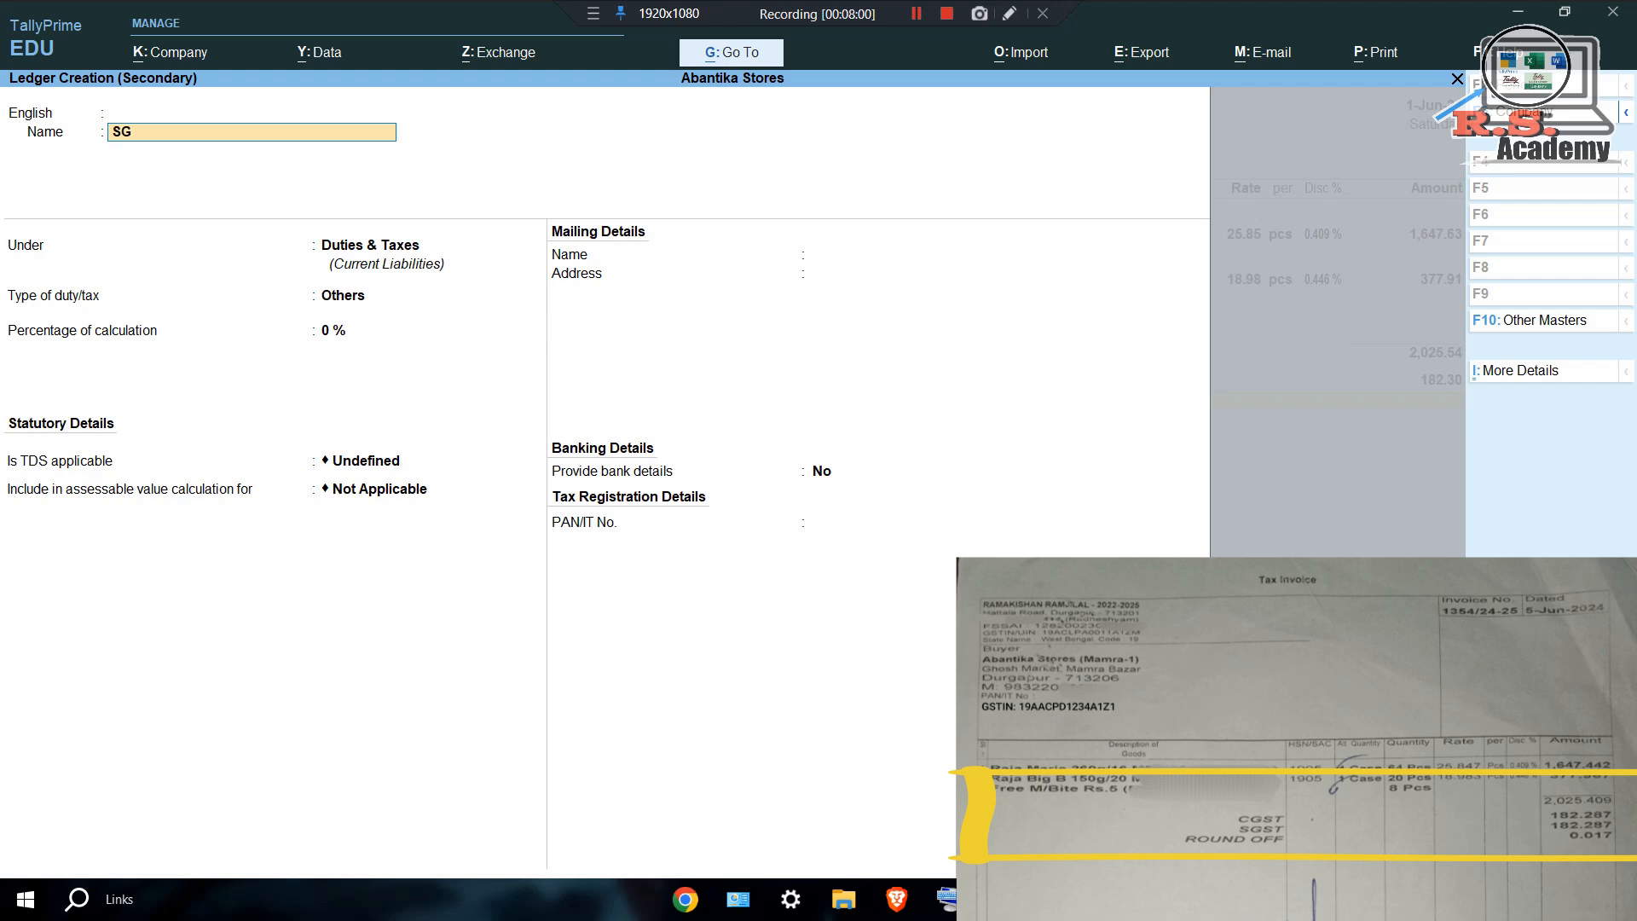
key("Return")
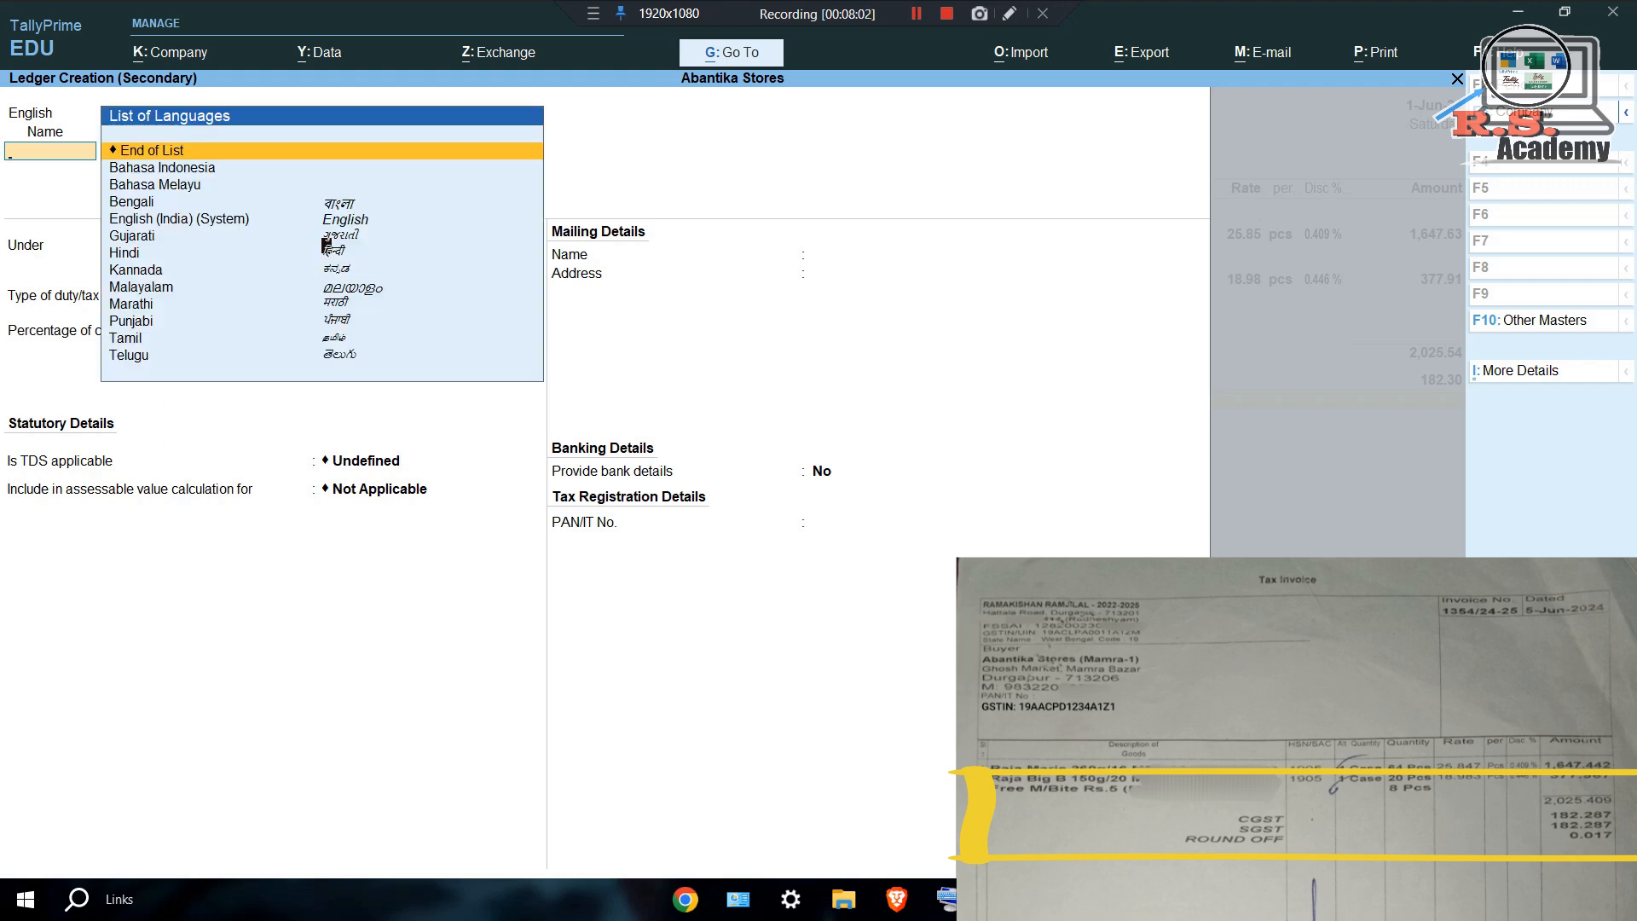
key("Return")
key("Return")
key("Up")
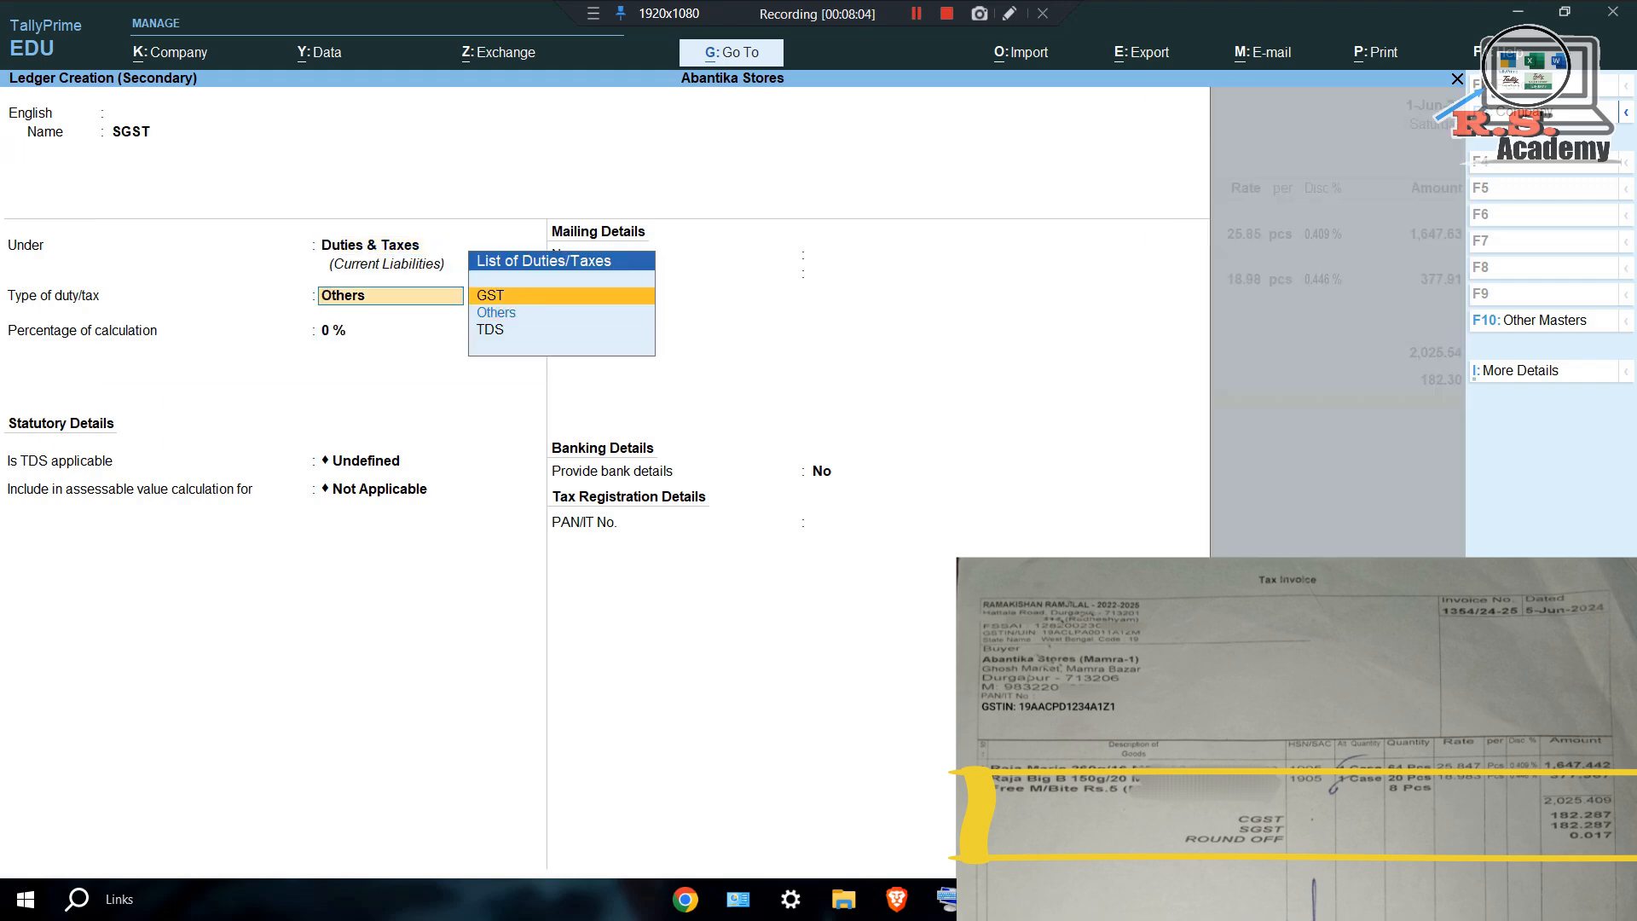
key("Return")
type("ST")
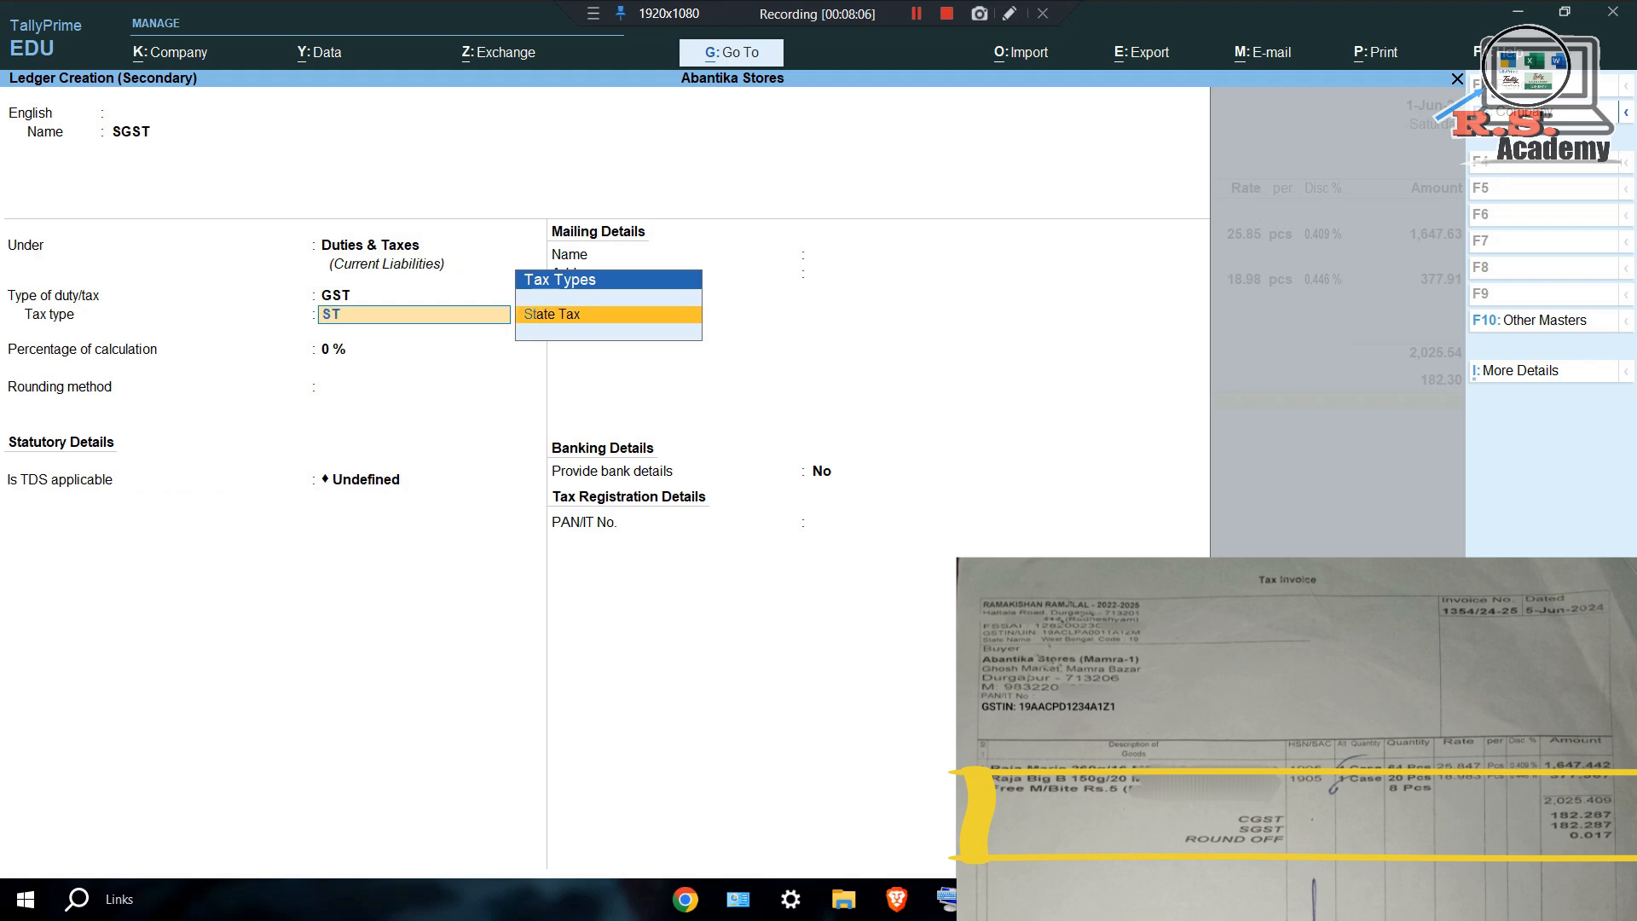
key("Return")
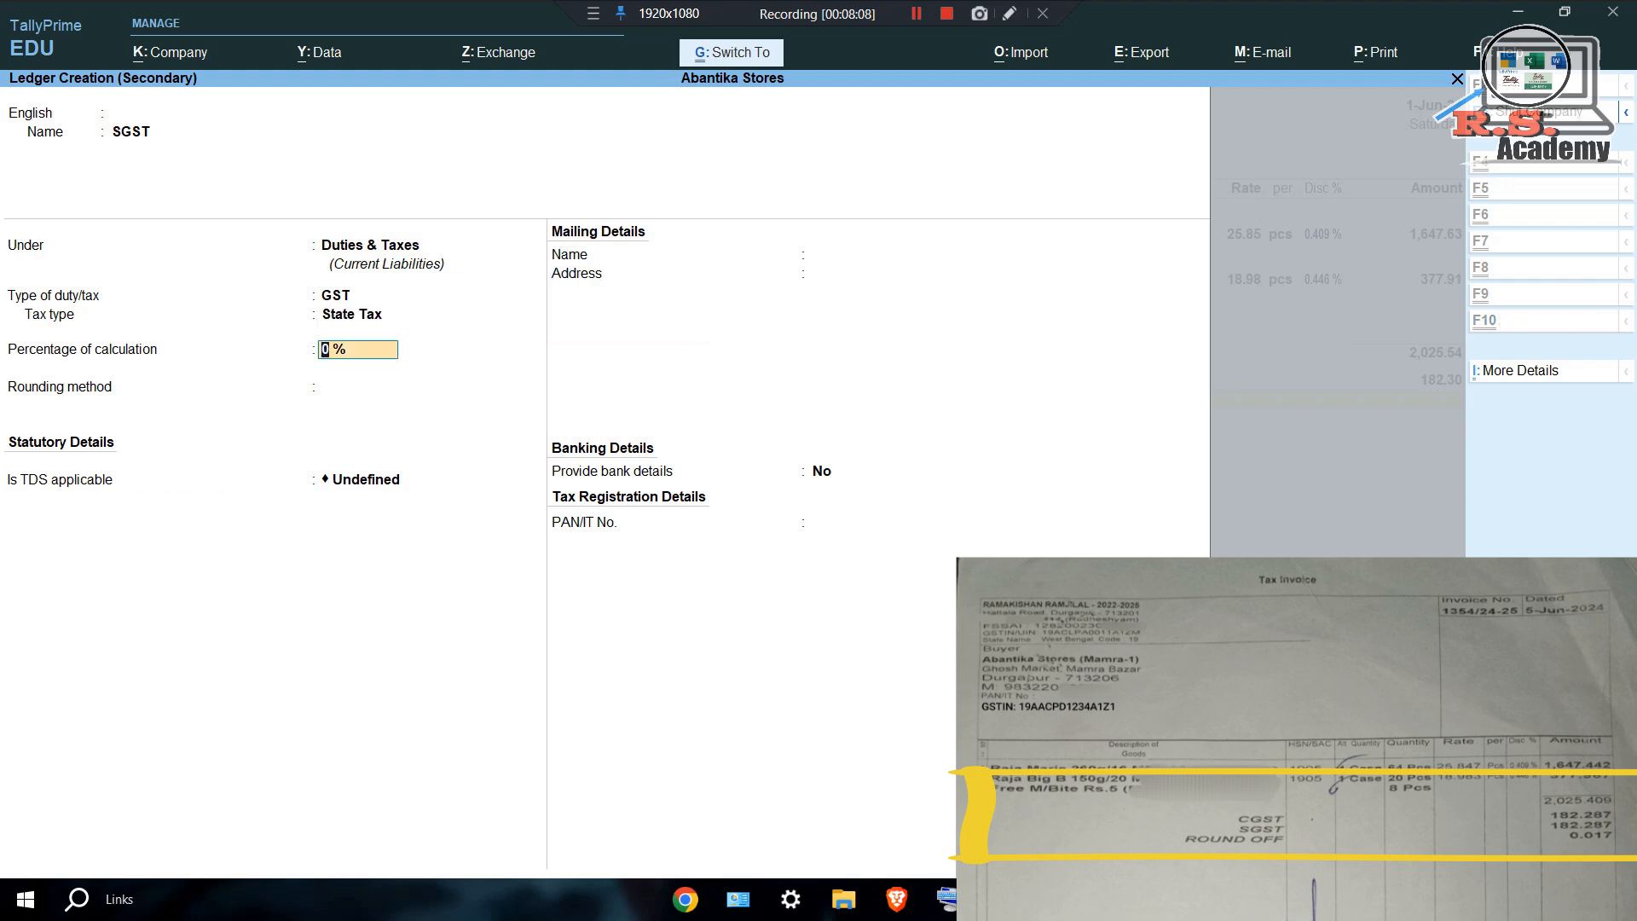
key("ctrl+a")
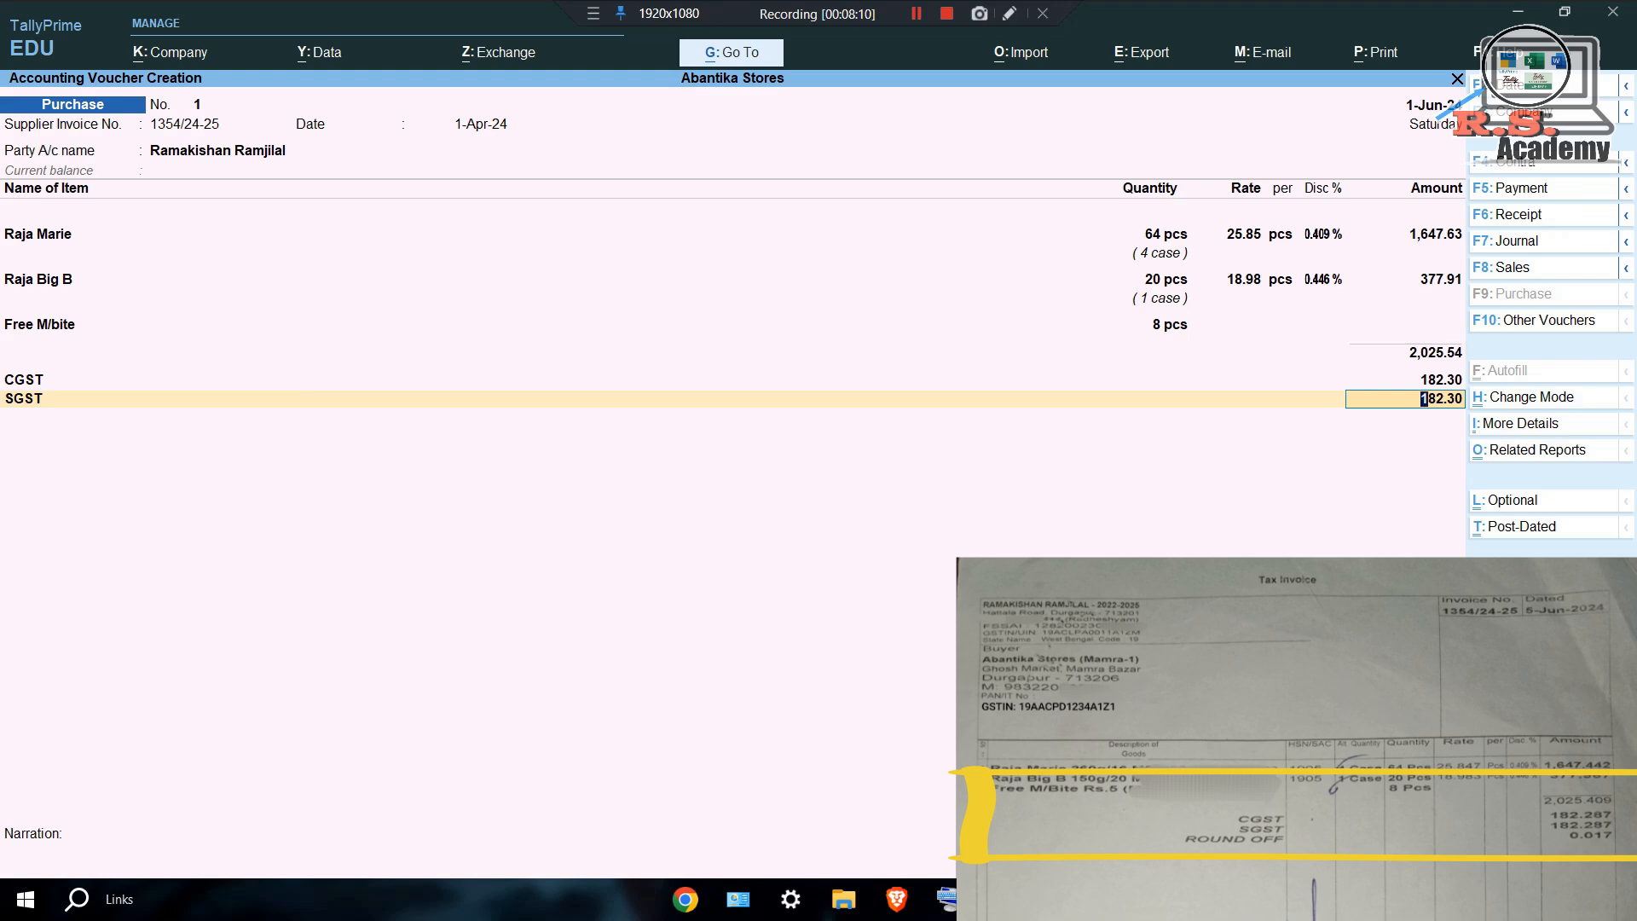
key("Return")
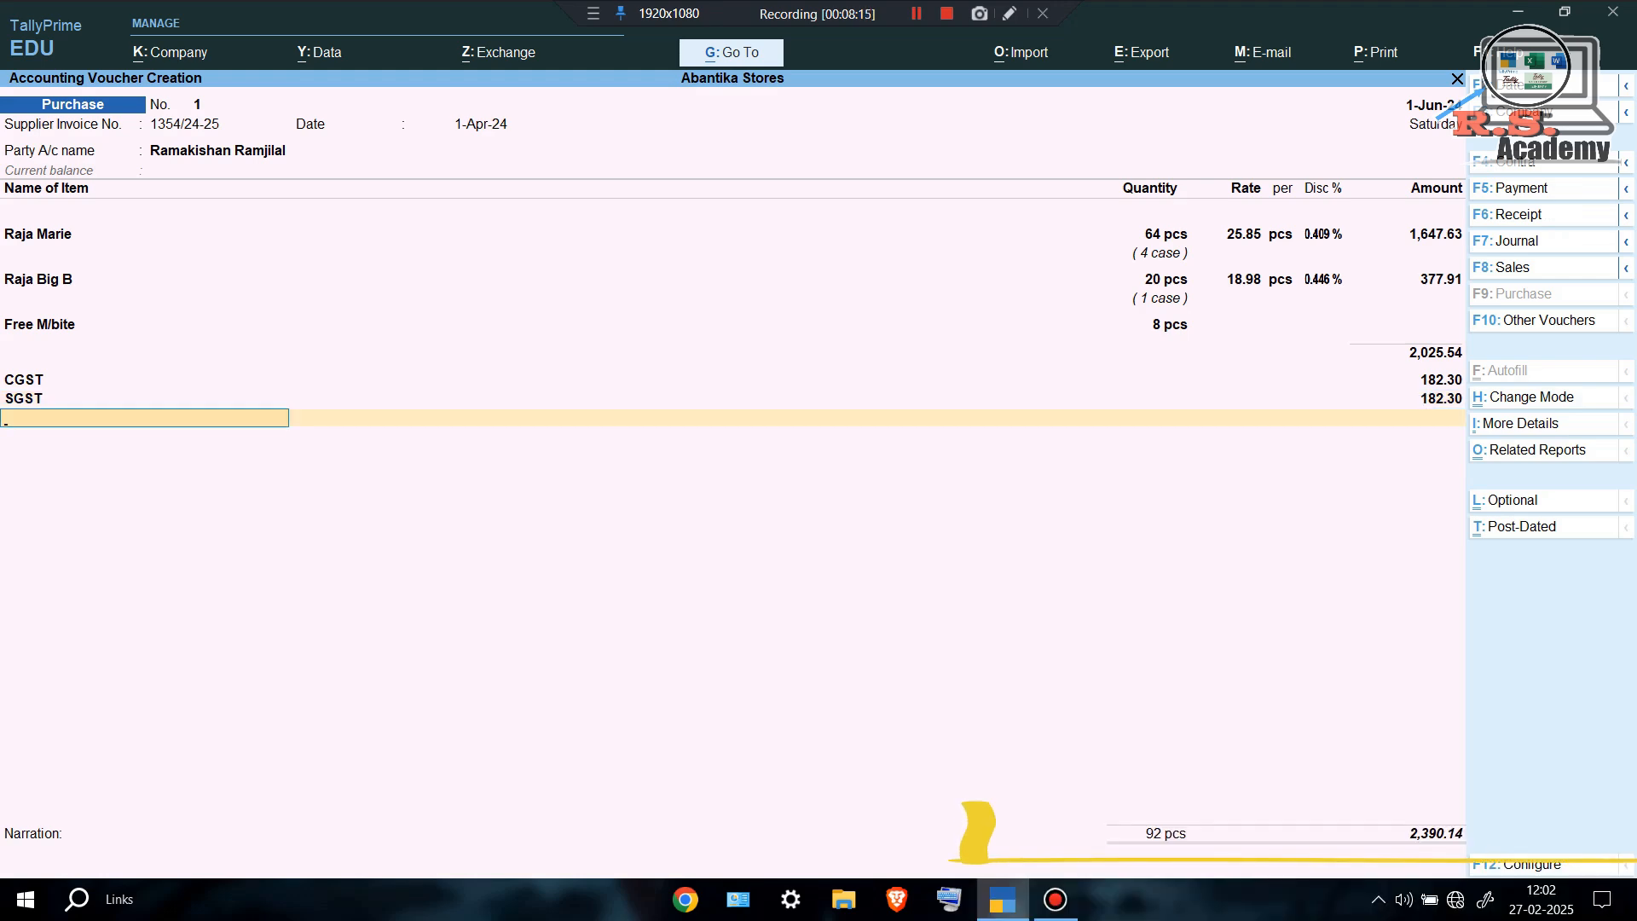
left_click_drag(1078, 804, 1636, 806)
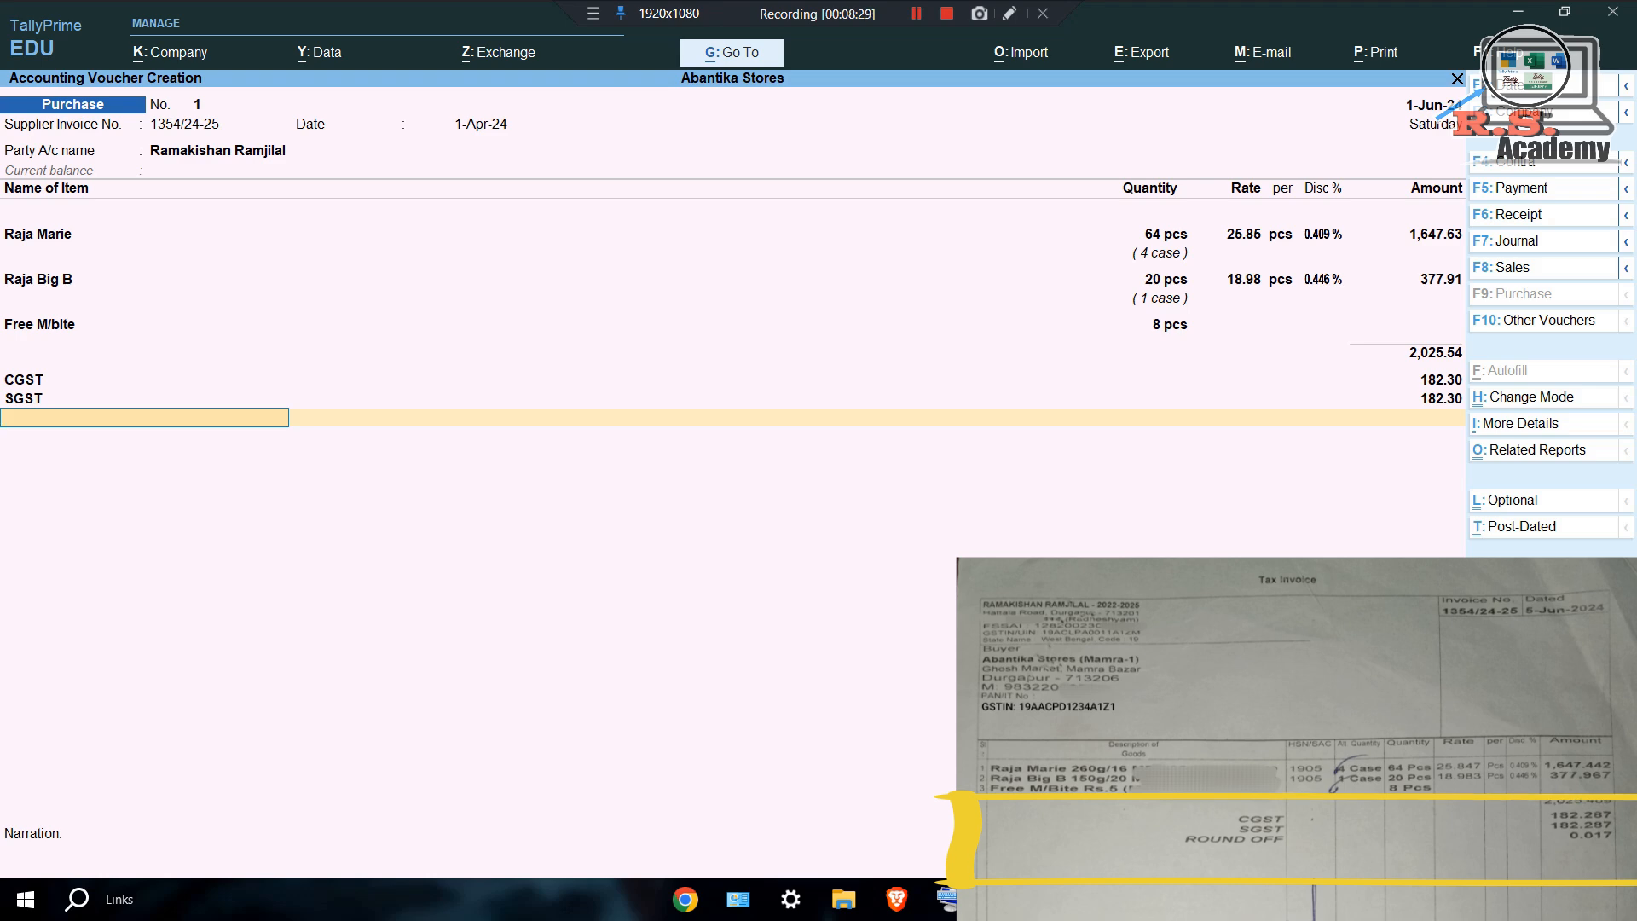
key("alt+c")
Create a ROUND OFF ledger under Indirect Expenses with Normal Invoice Rounding, bringing the total to 2,390.00.
type("R")
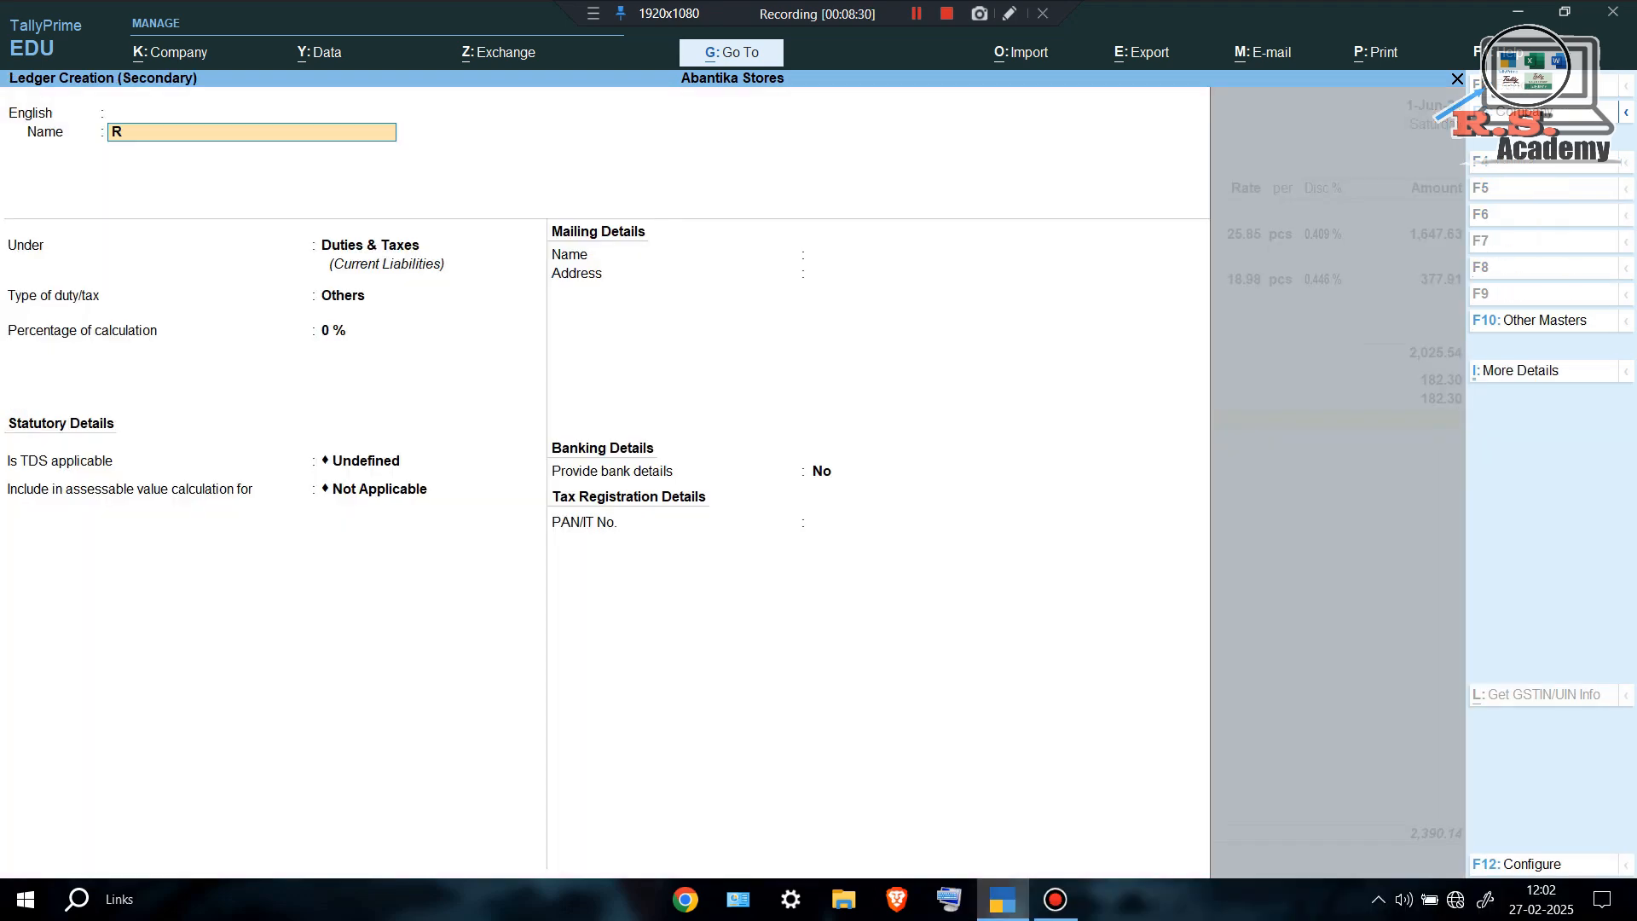
type("OUND OFF")
key("Return")
key("Return")
key("Return")
type("IN")
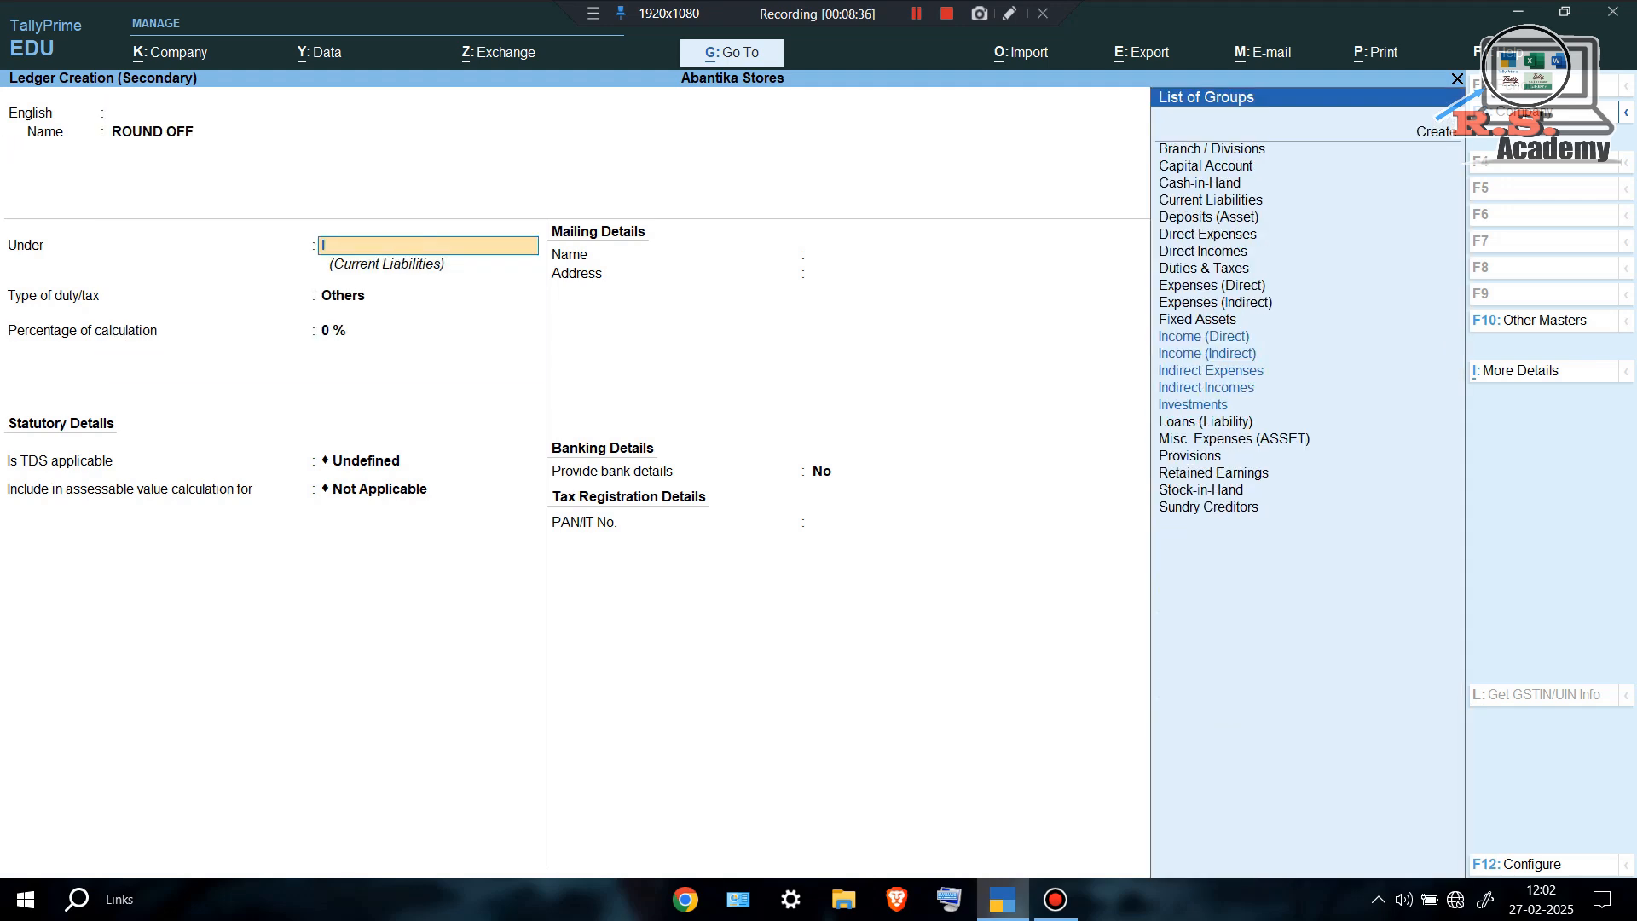
key("Down")
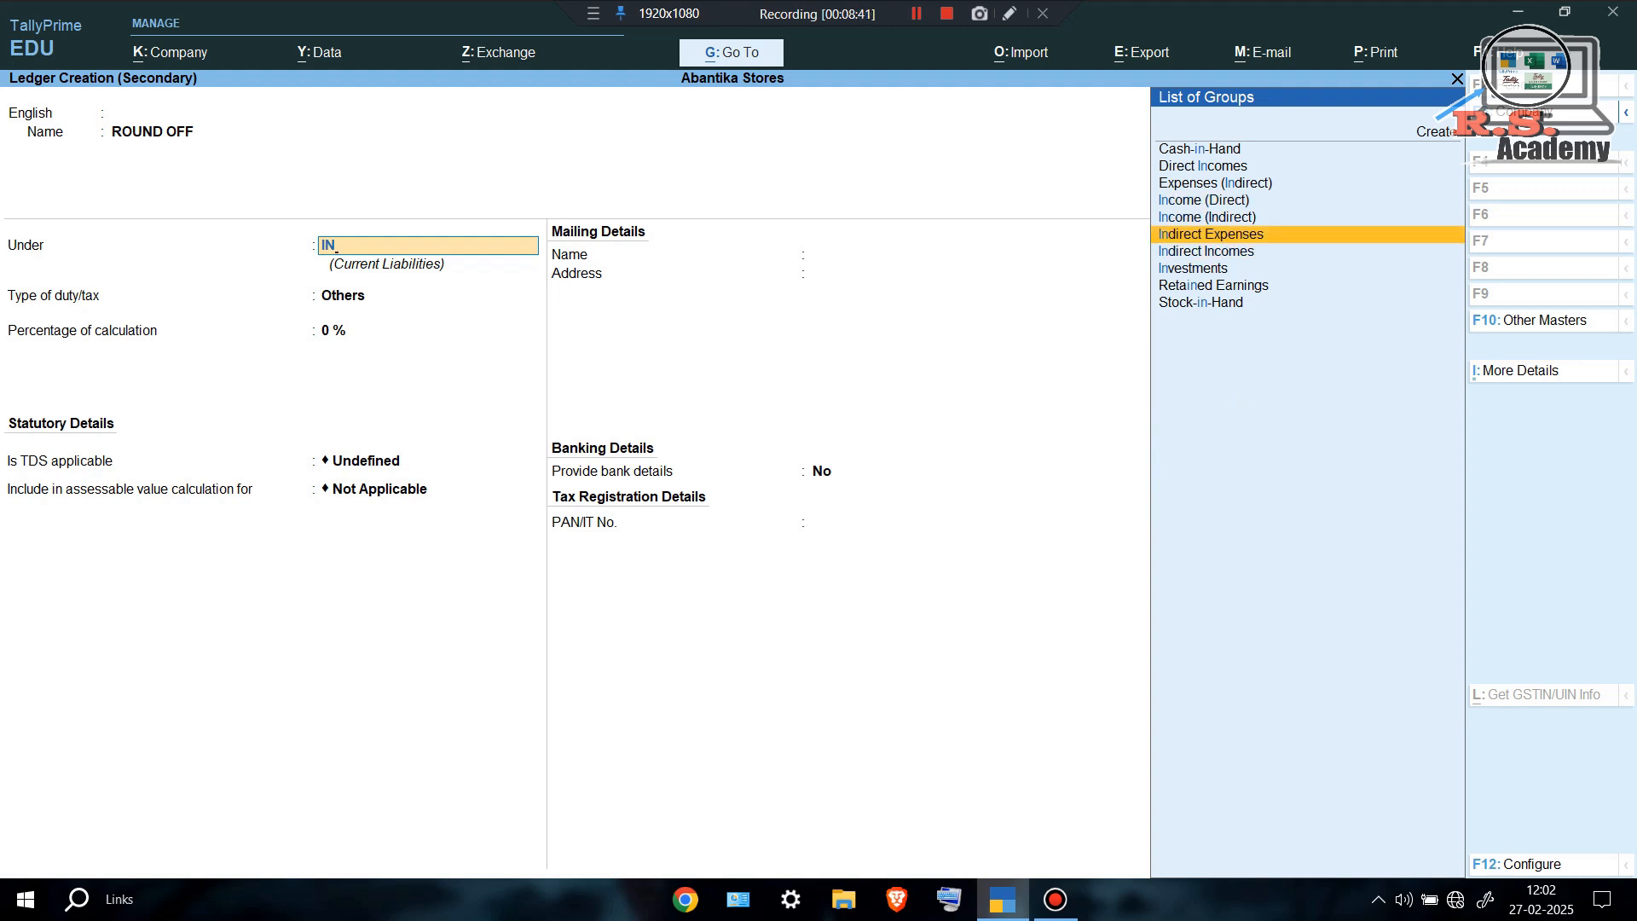
key("Return")
key("Down")
key("Down")
key("Return")
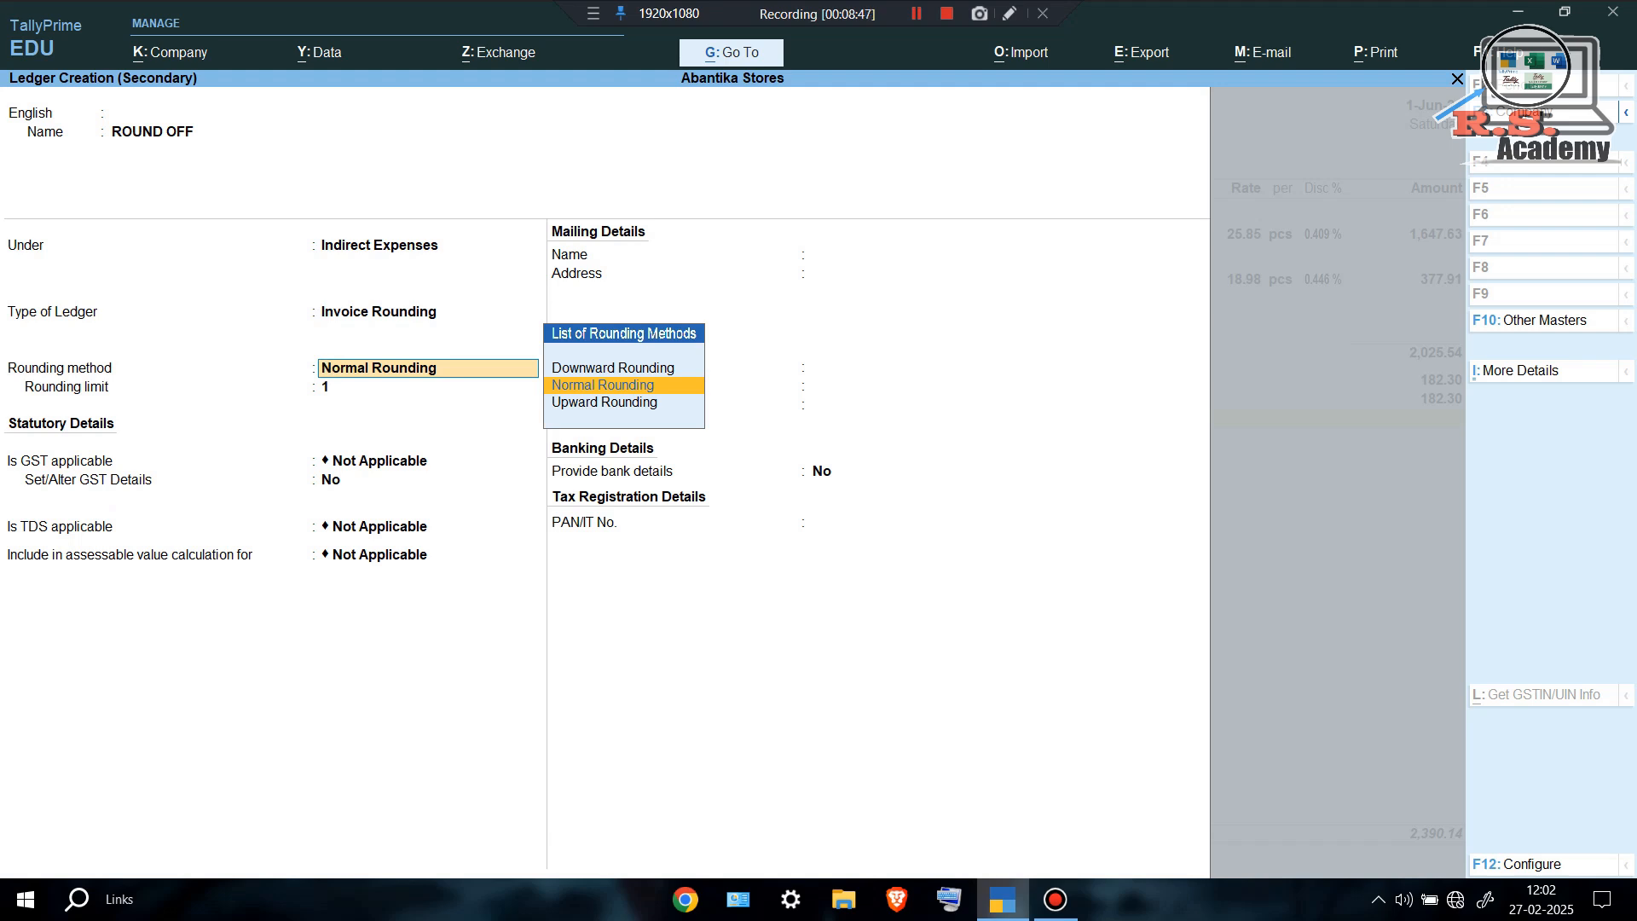
key("Return")
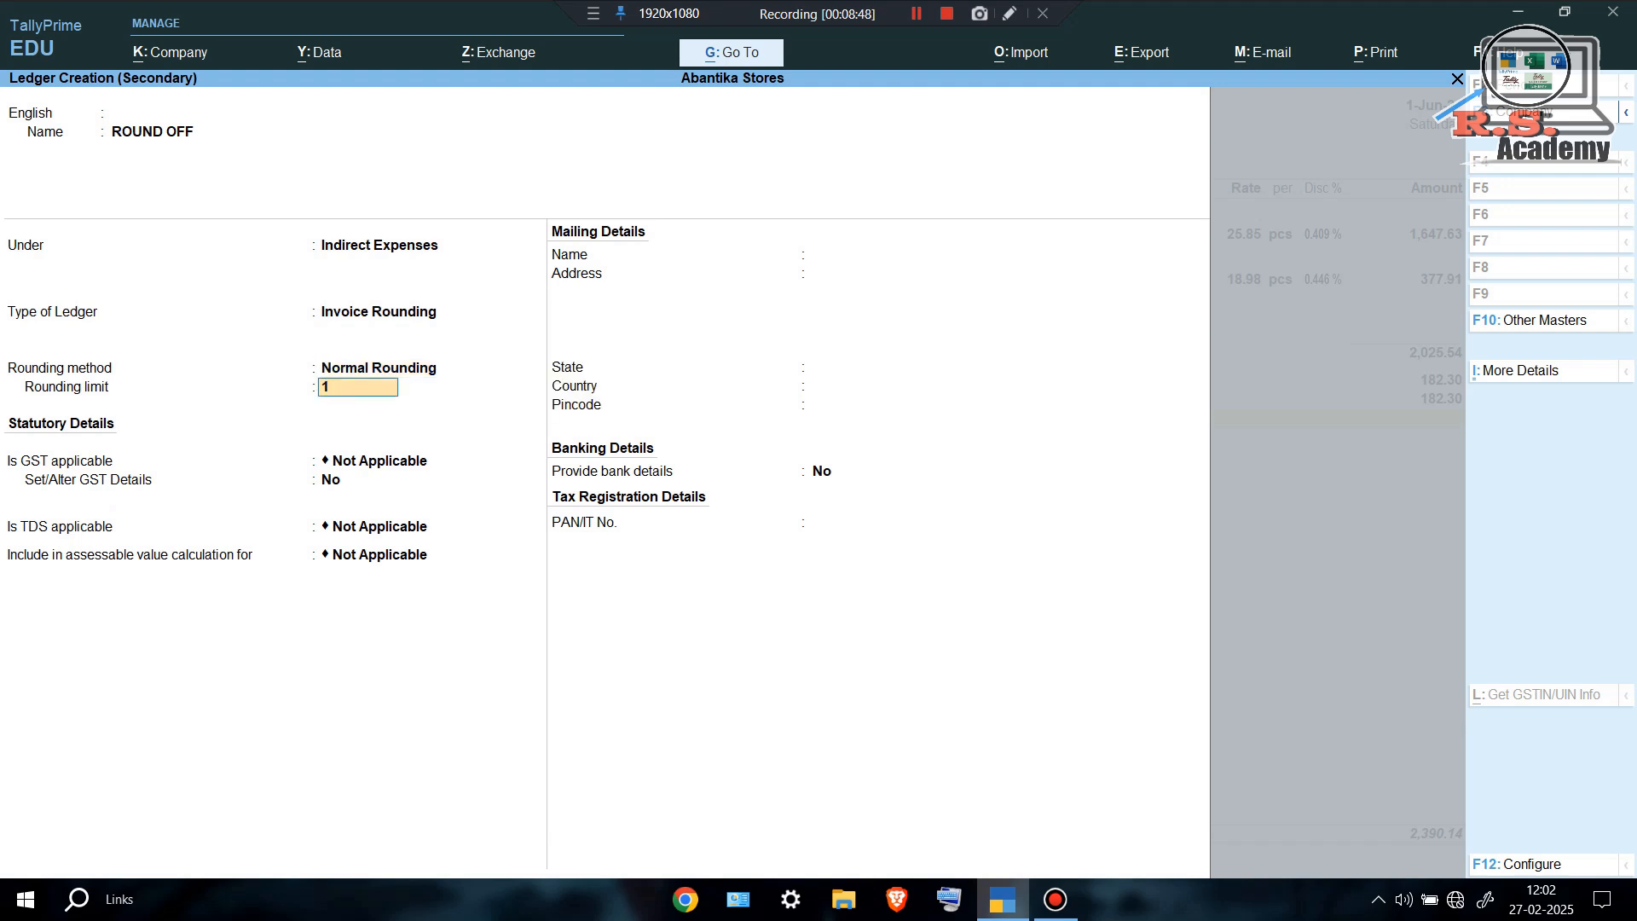
key("ctrl")
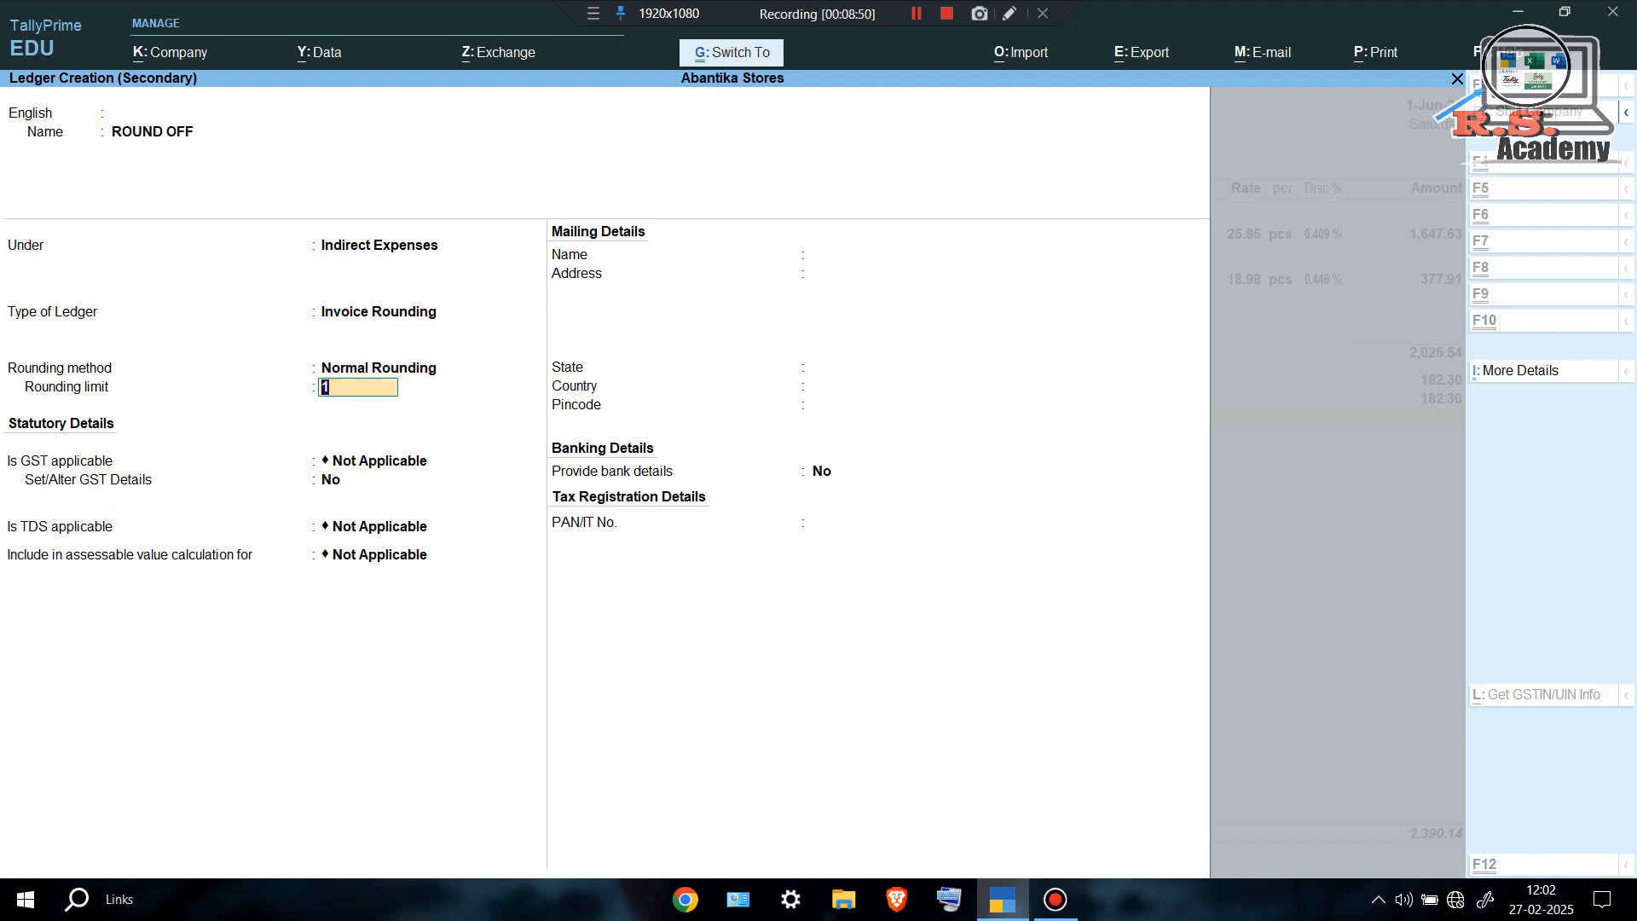
key("ctrl+a")
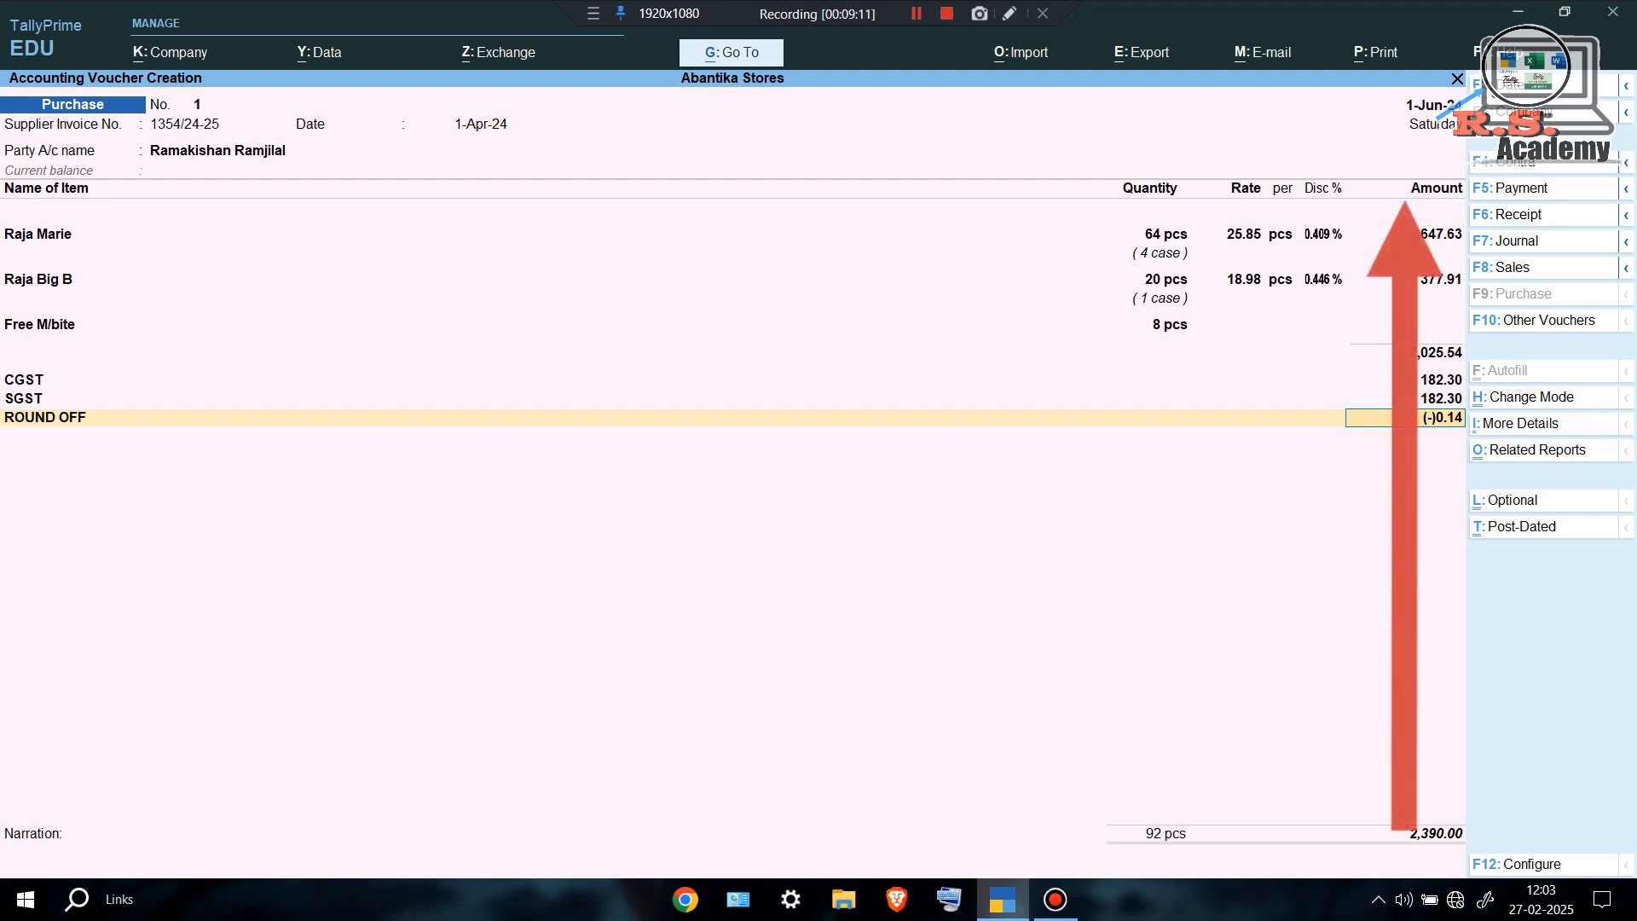
key("Return")
key("Return")
Record bill 1354/24-25 as a new reference with 30 days' credit and save purchase voucher 1.
key("Return")
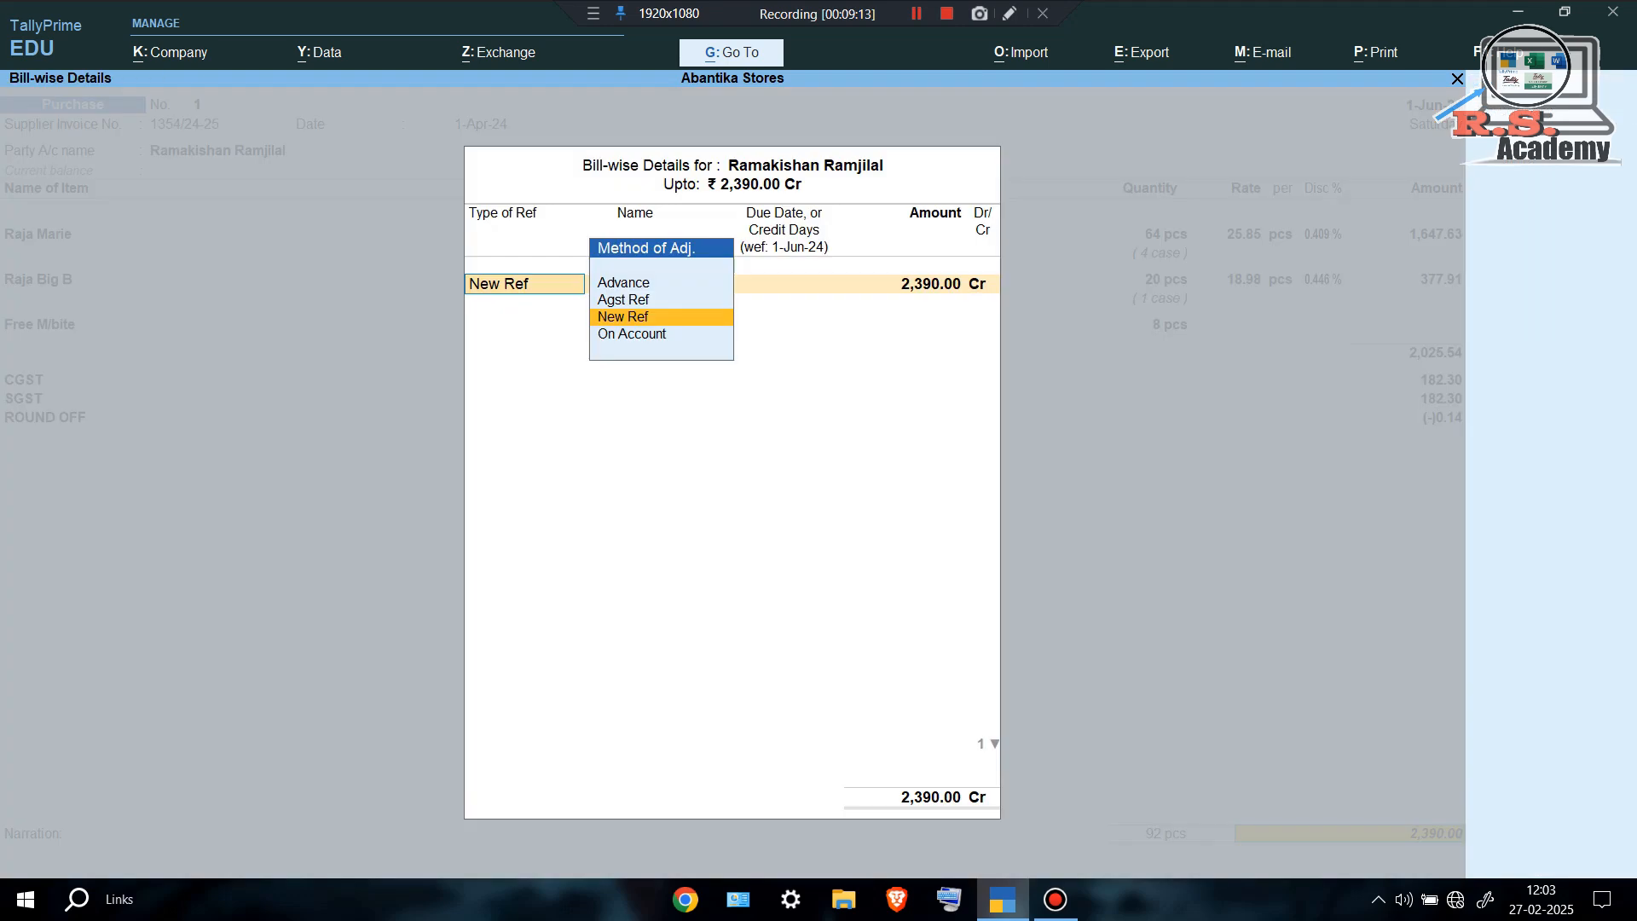
key("Return")
key("Return")
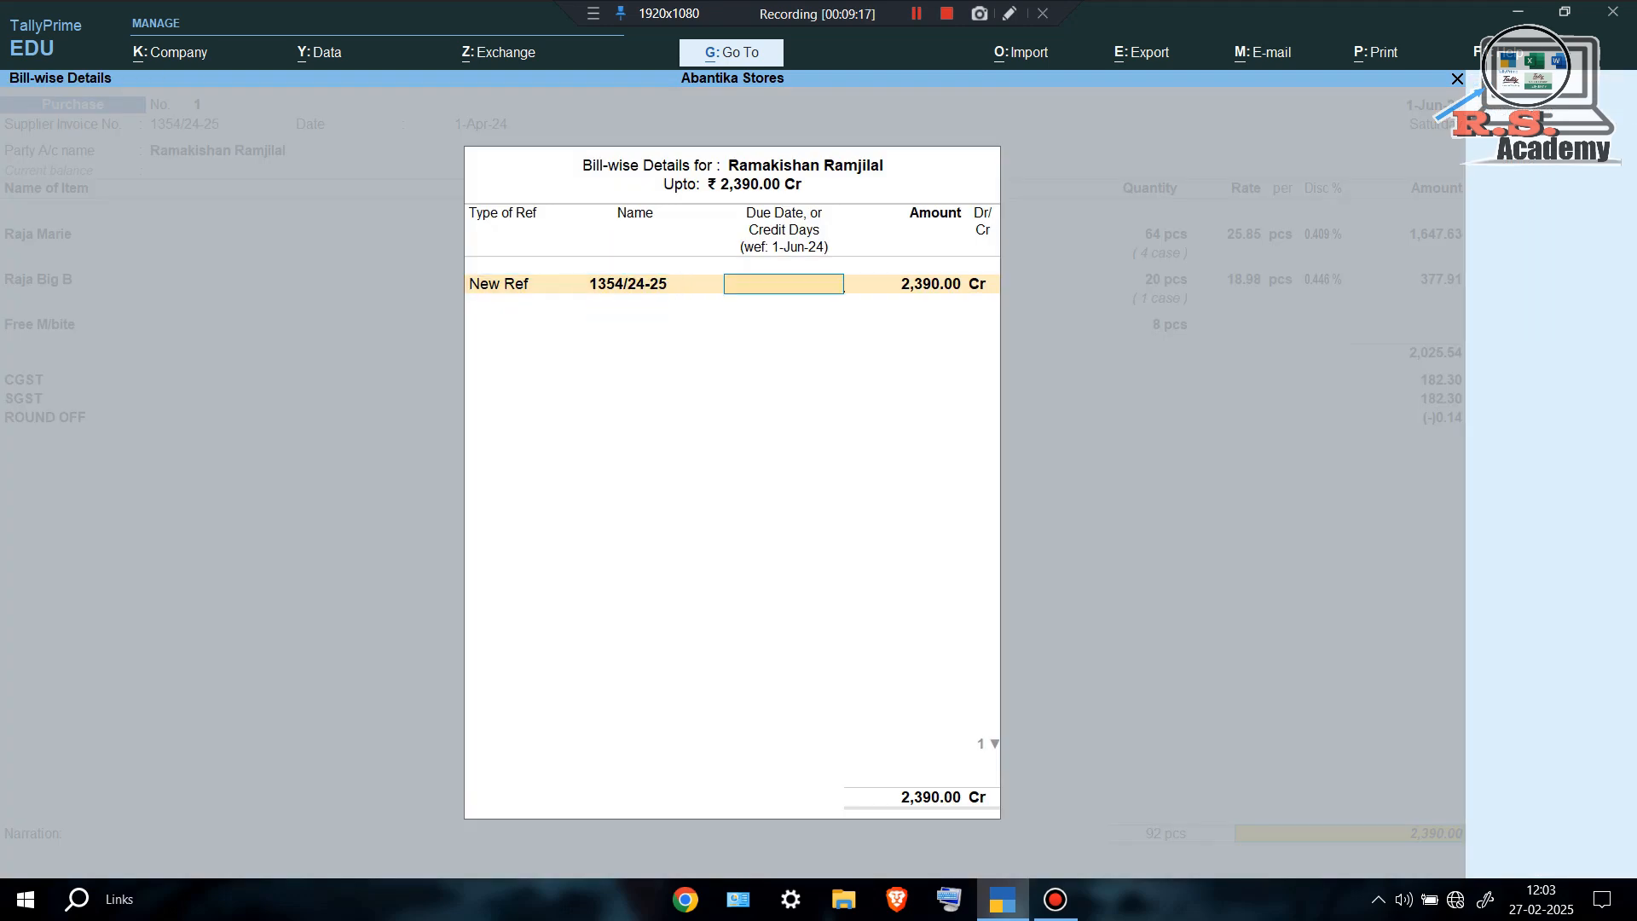
type("30")
key("Return")
key("Return")
key("Return")
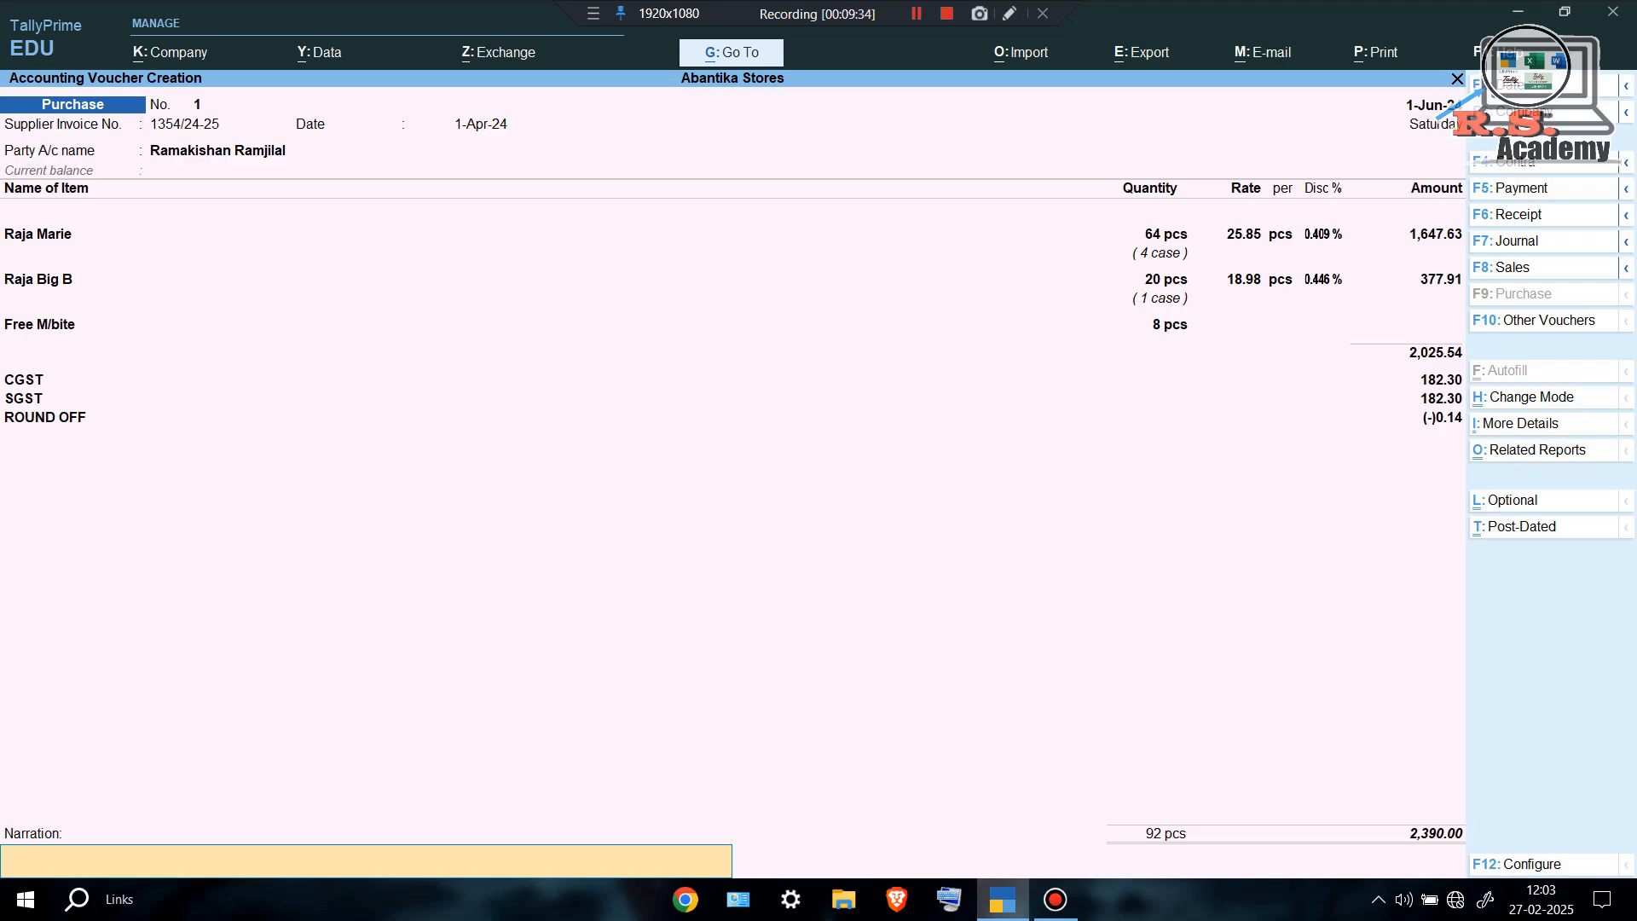
key("Return")
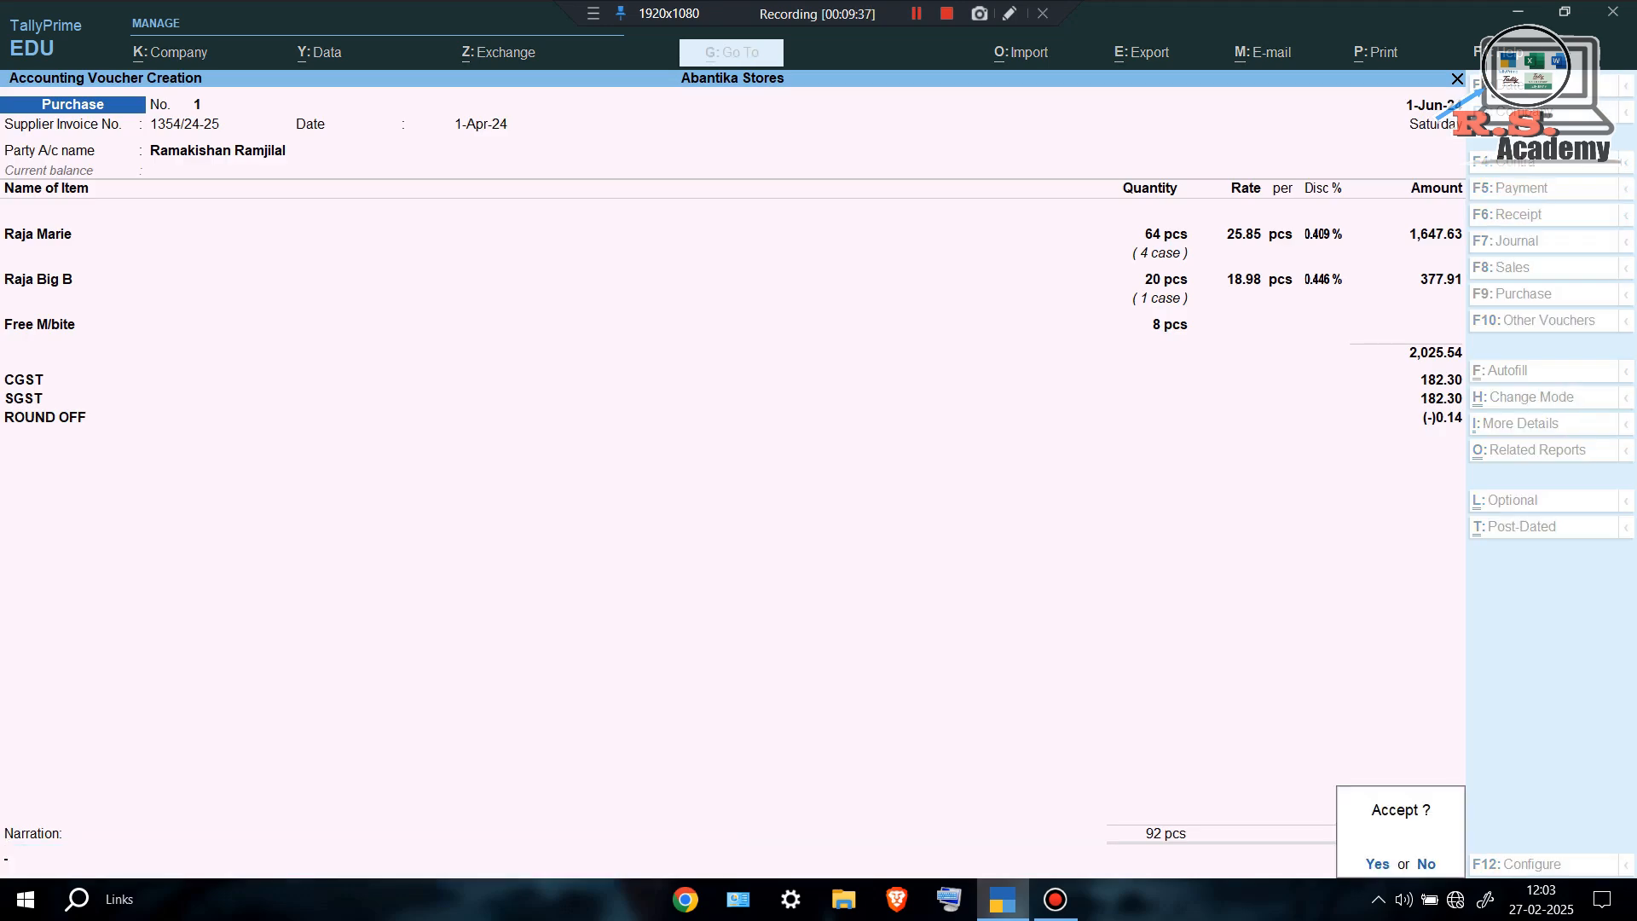
key("Return")
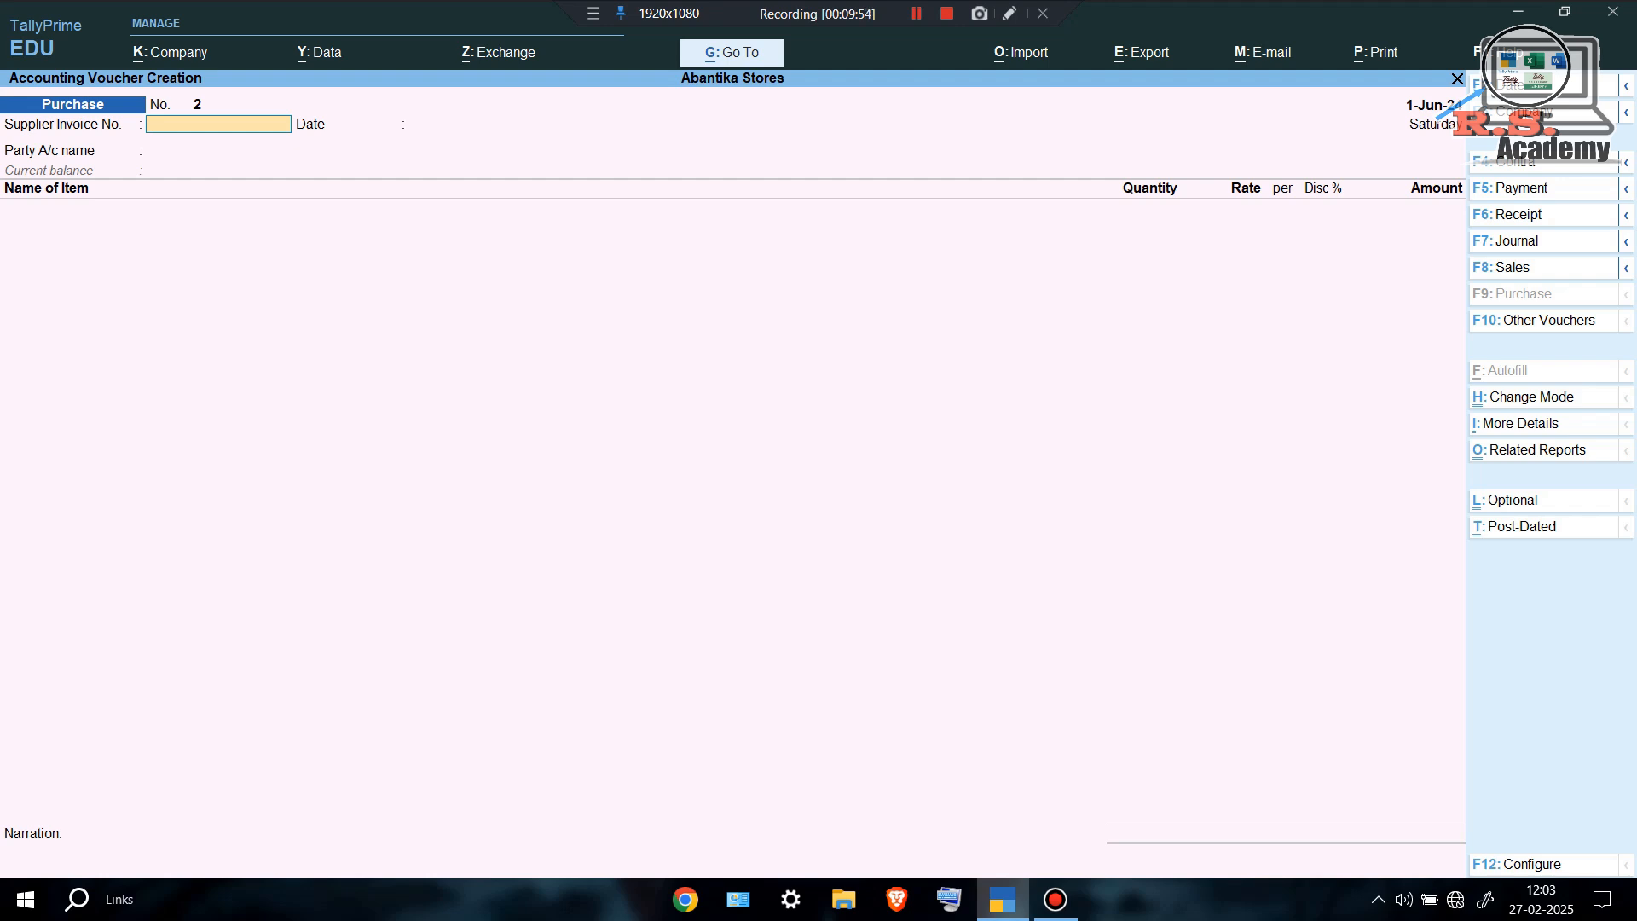
Set the voucher date to 1-Jul and switch to a Payment voucher.
key("F2")
type(".7")
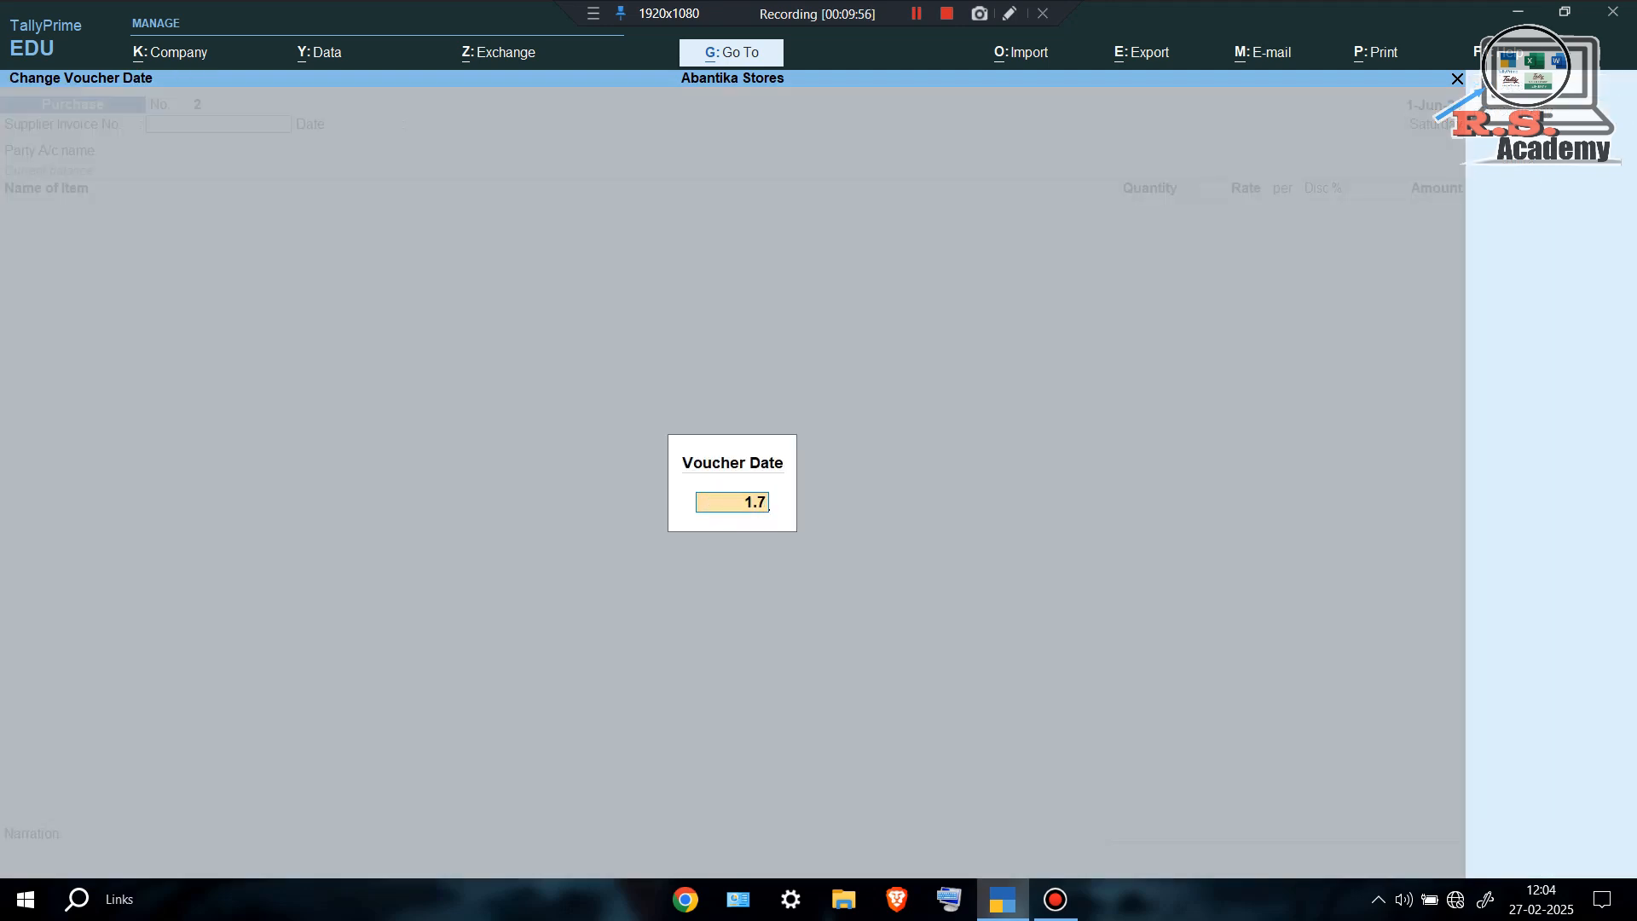
key("Return")
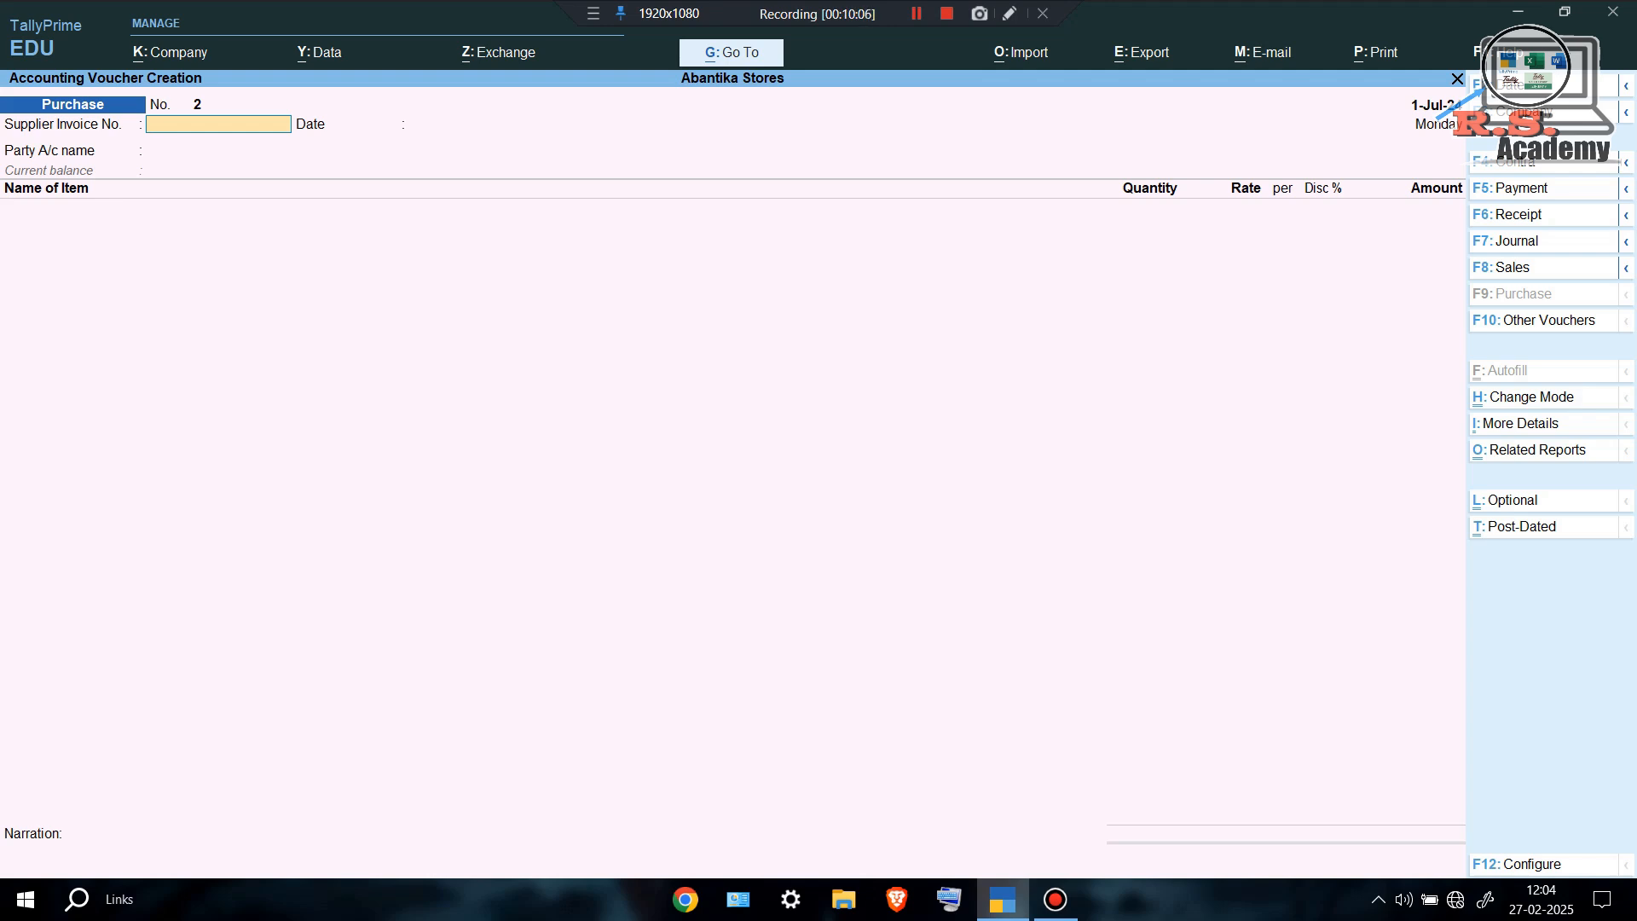
key("F5")
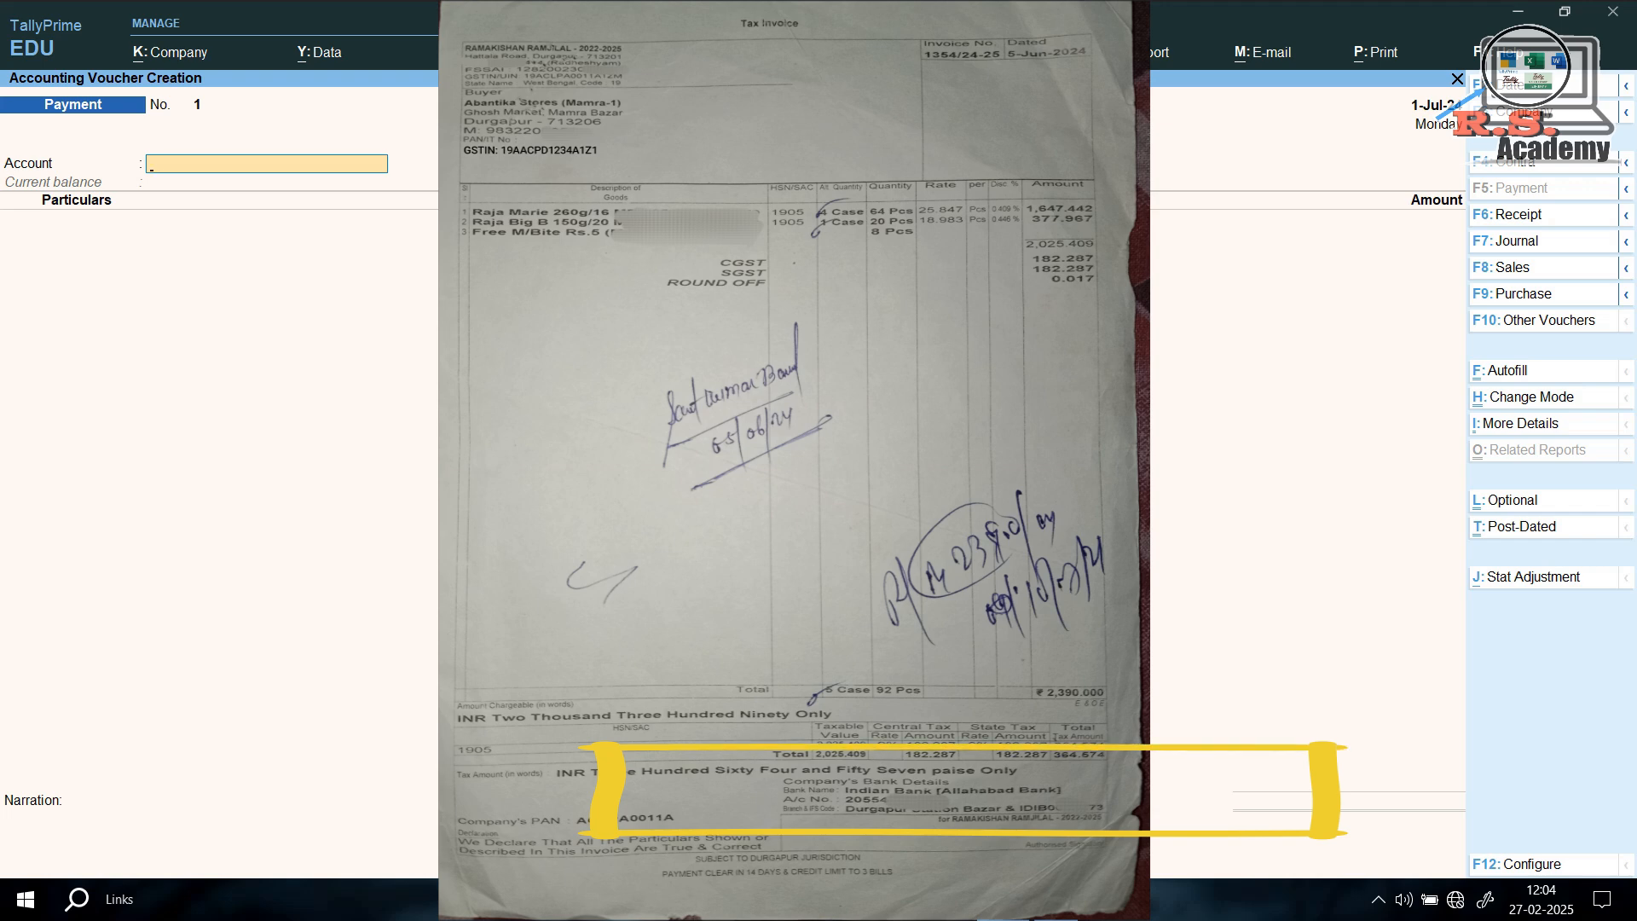
Pay 2,390.00 from the Sbi bank account to the supplier's ledger.
type("S")
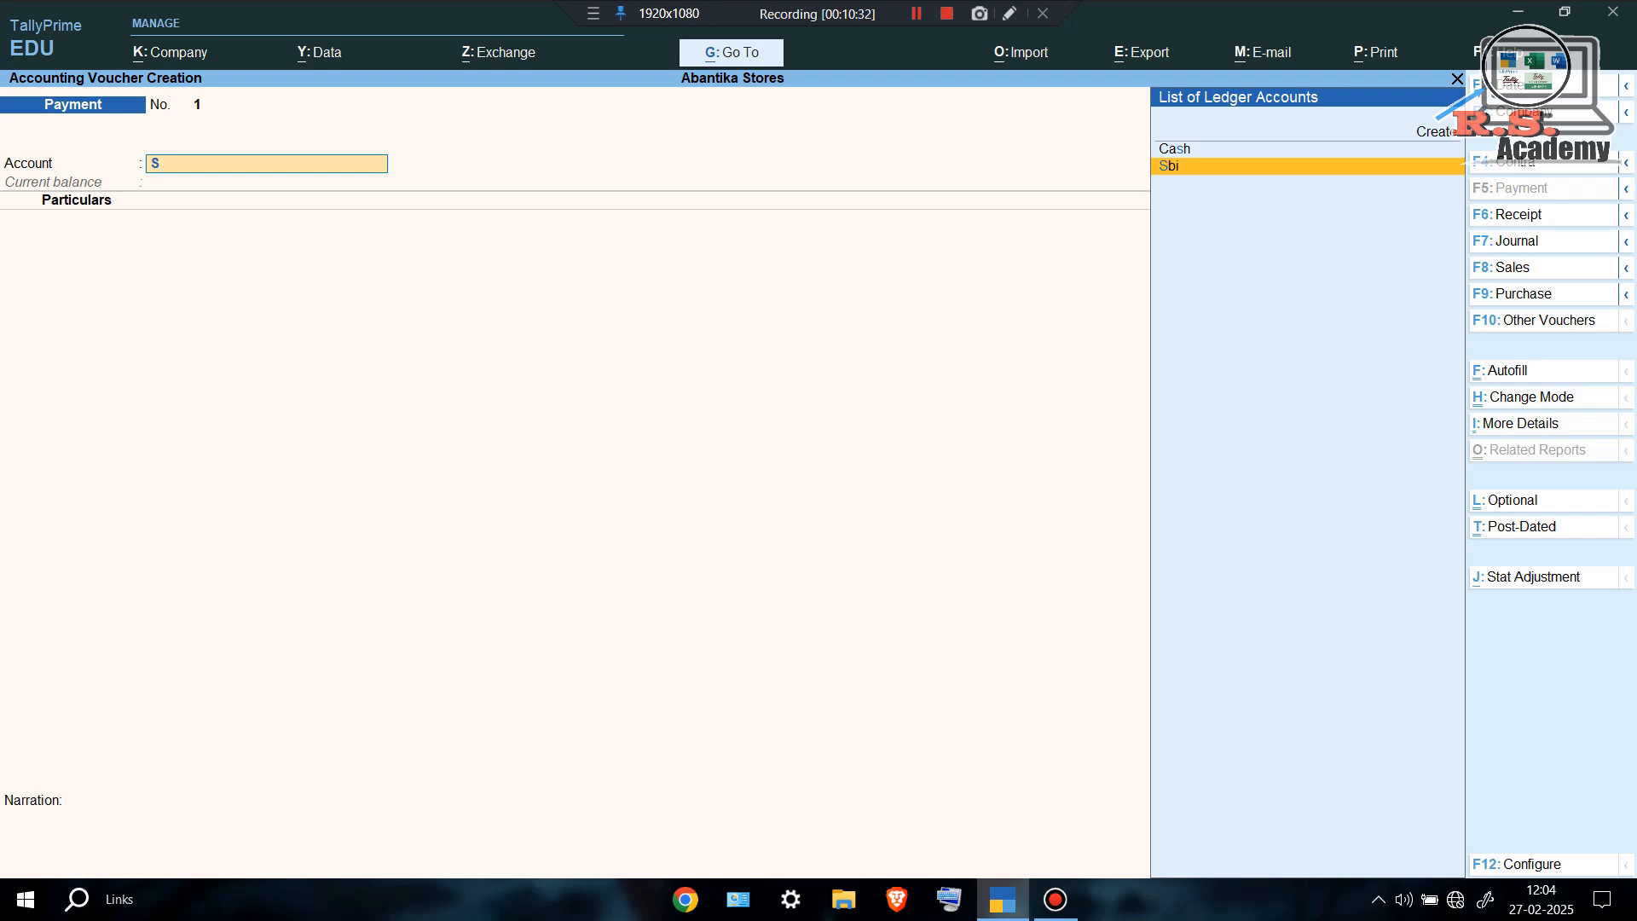
key("Return")
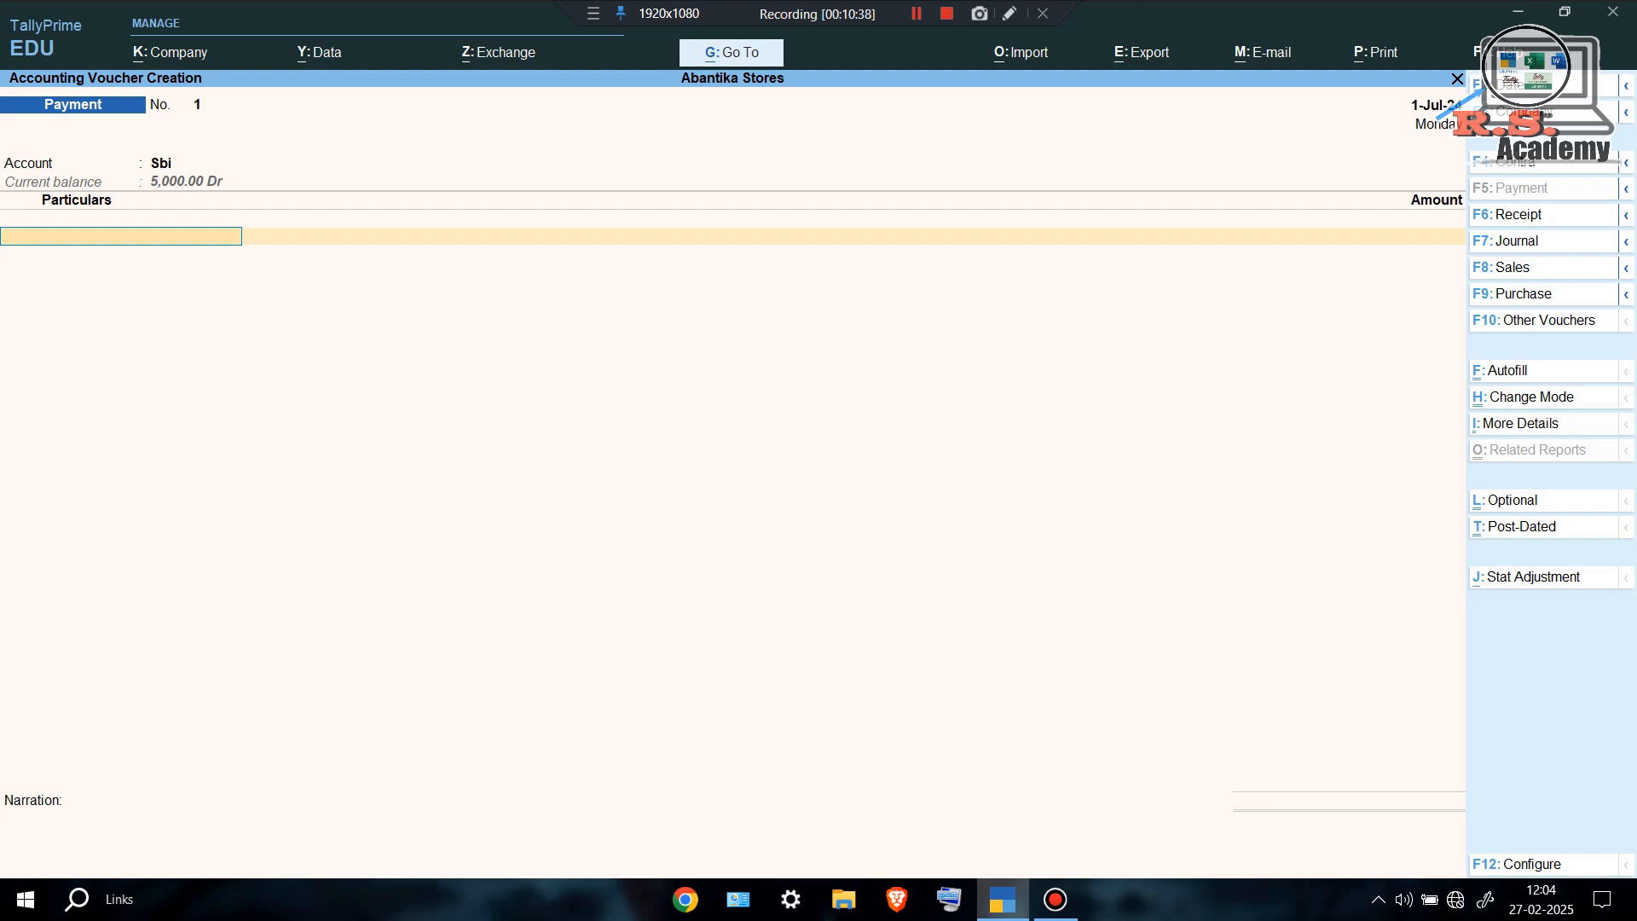
type("RA")
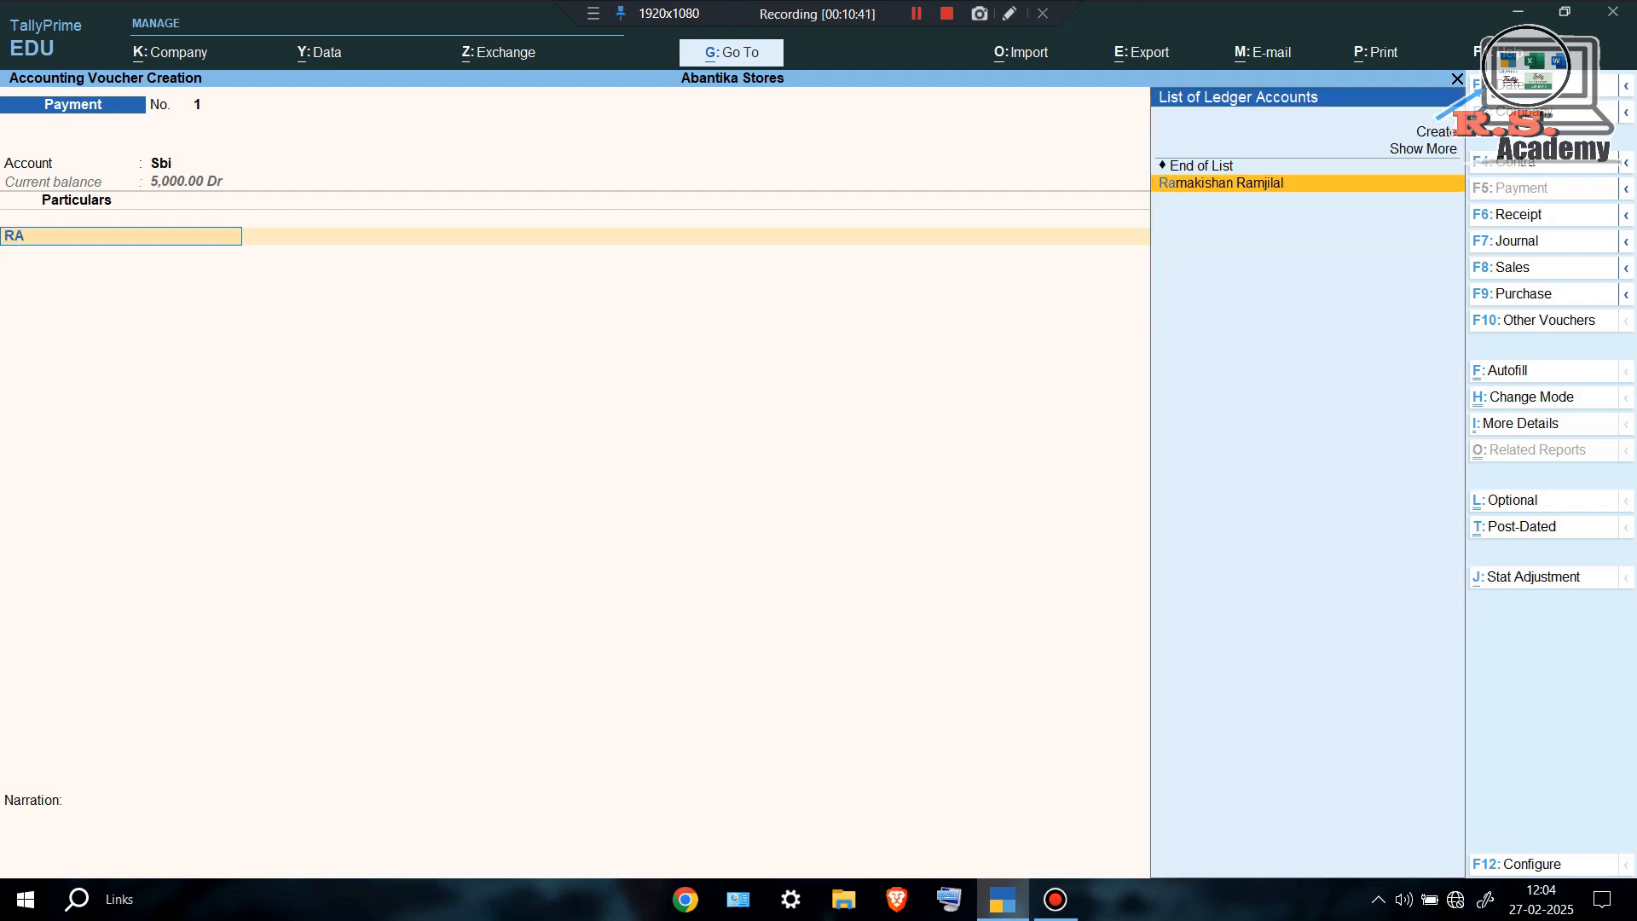
key("Return")
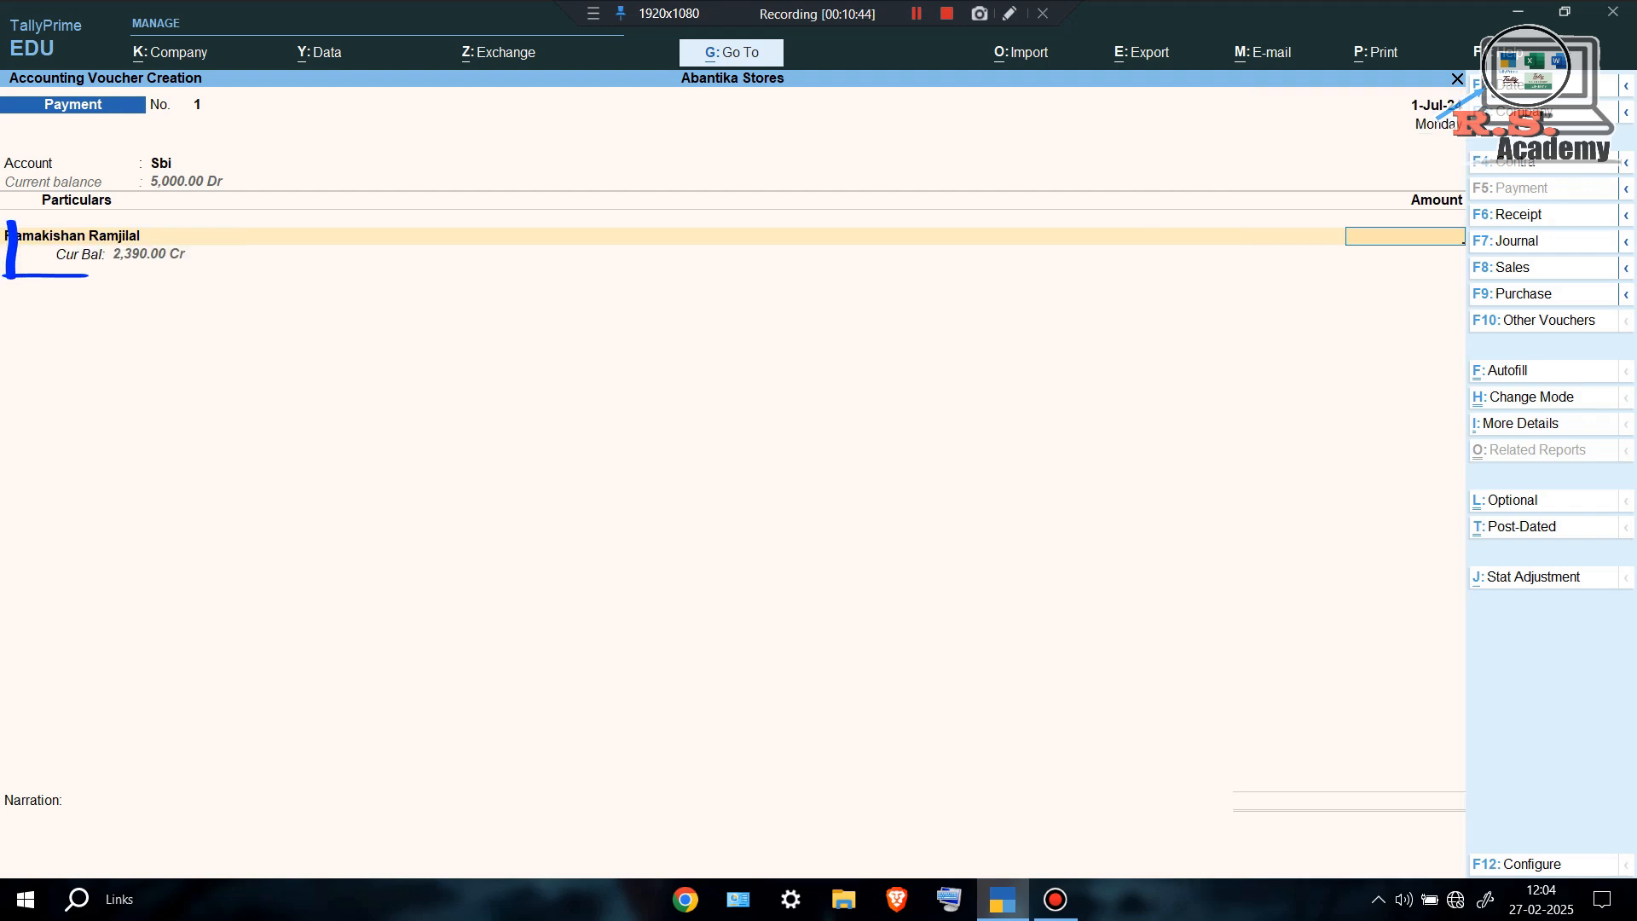
type("2,390")
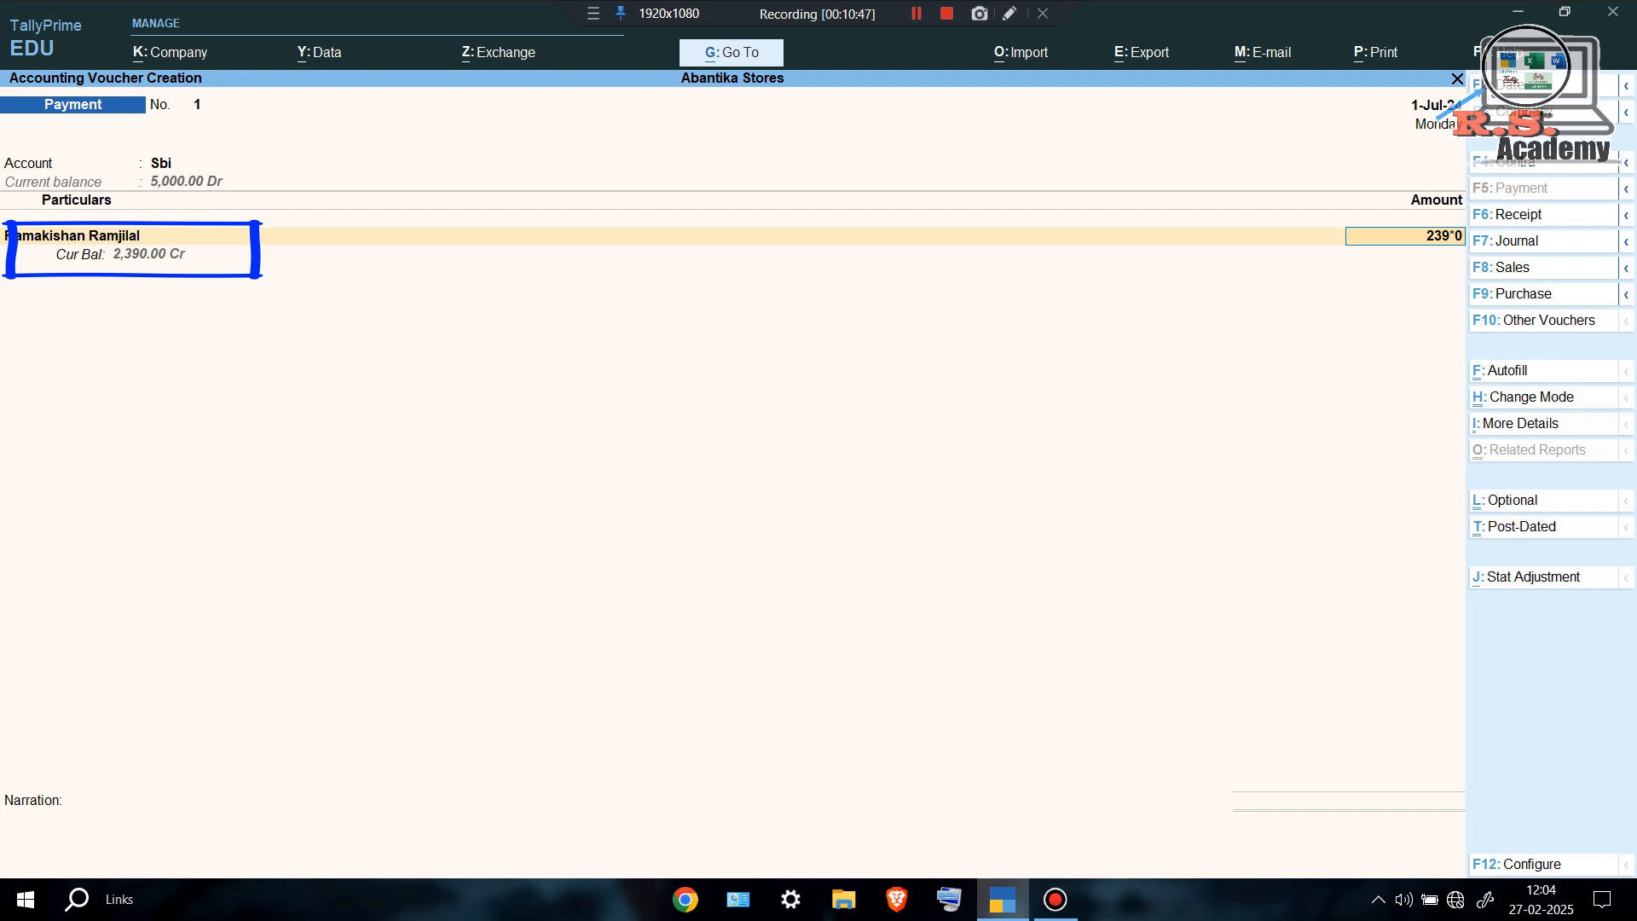
key("Return")
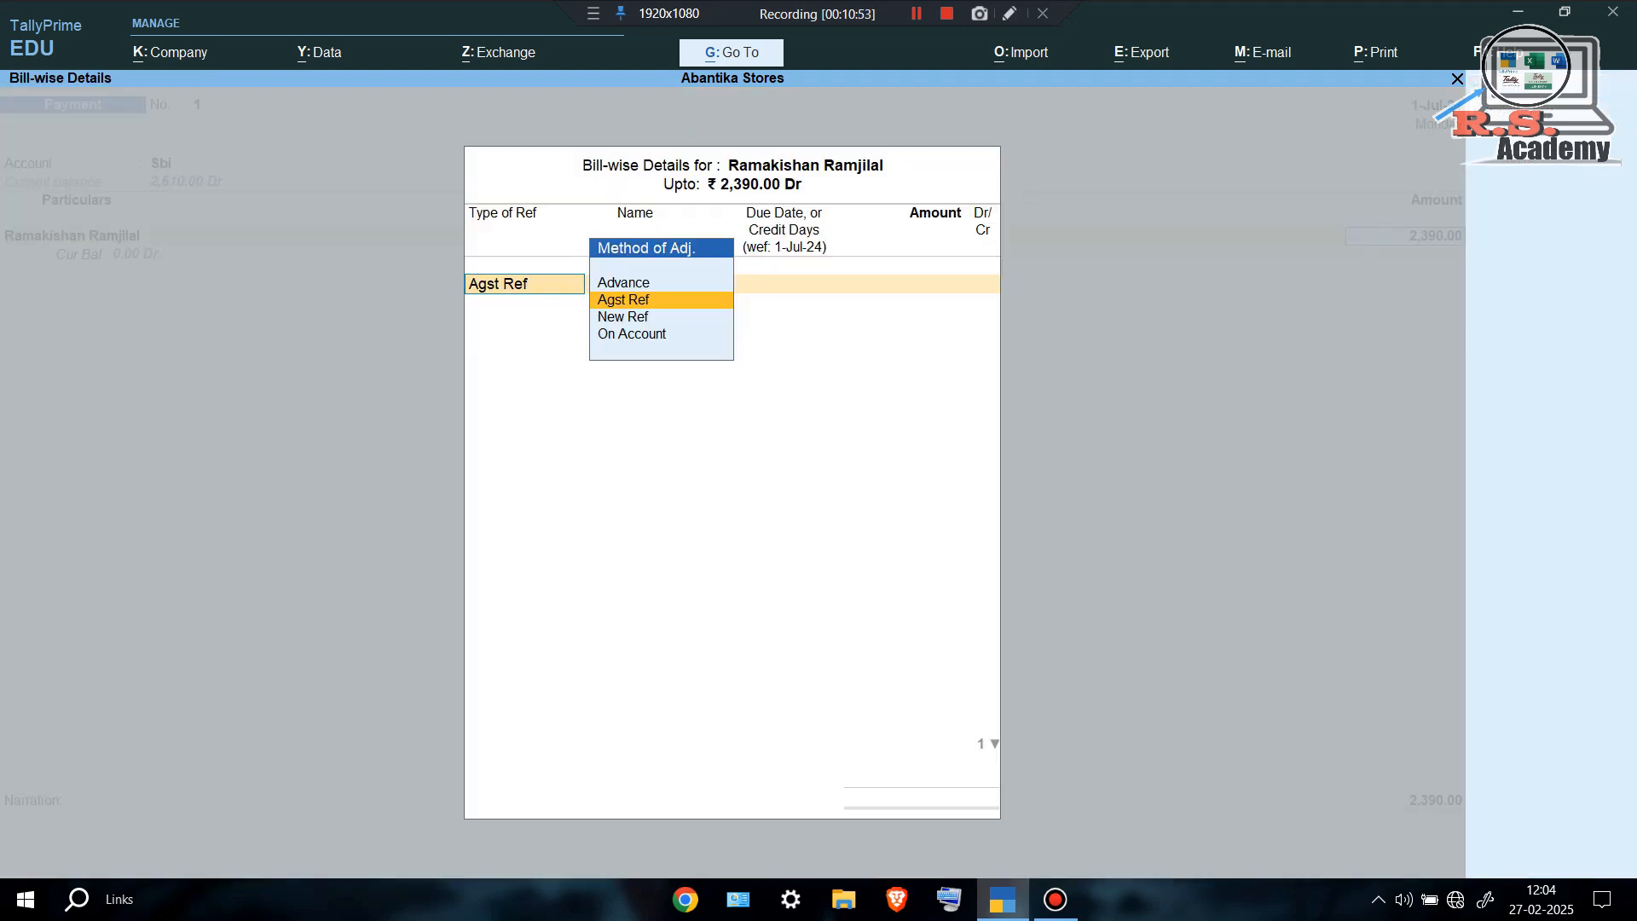
Settle the 2,390.00 payment against pending bill 1354/24-25 and bring up Sbi's bank allocations.
key("Return")
key("Return")
key("Return")
key("Return")
key("Return")
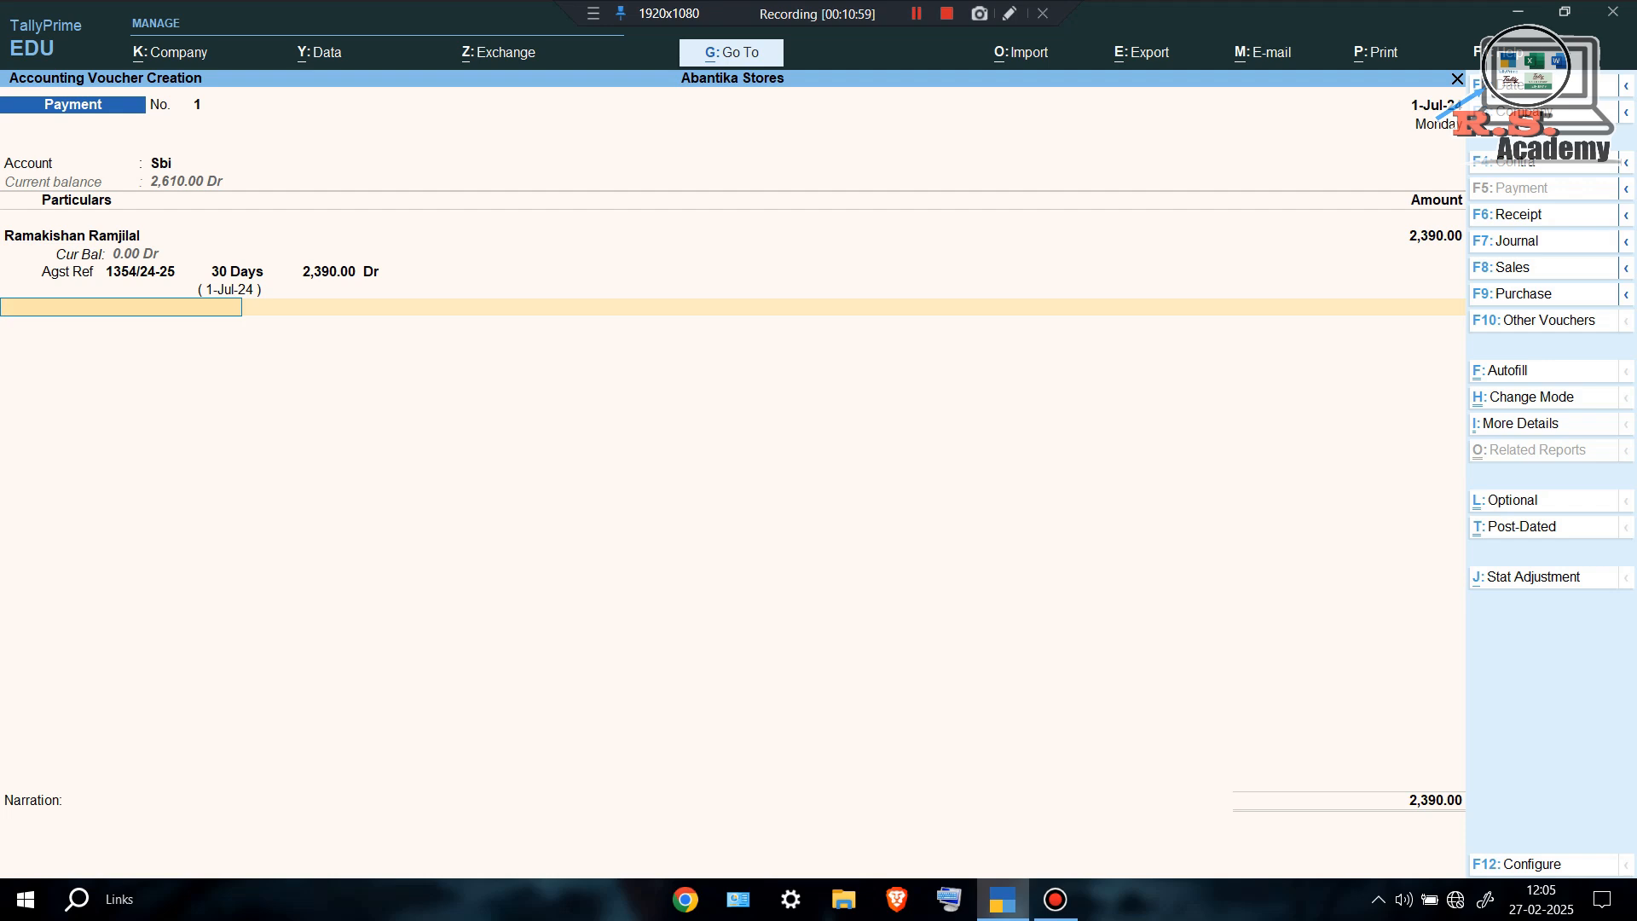
mouse_move(12, 222)
left_mouse_down()
mouse_move(11, 261)
mouse_move(255, 275)
left_mouse_up()
left_click_drag(5, 223, 260, 223)
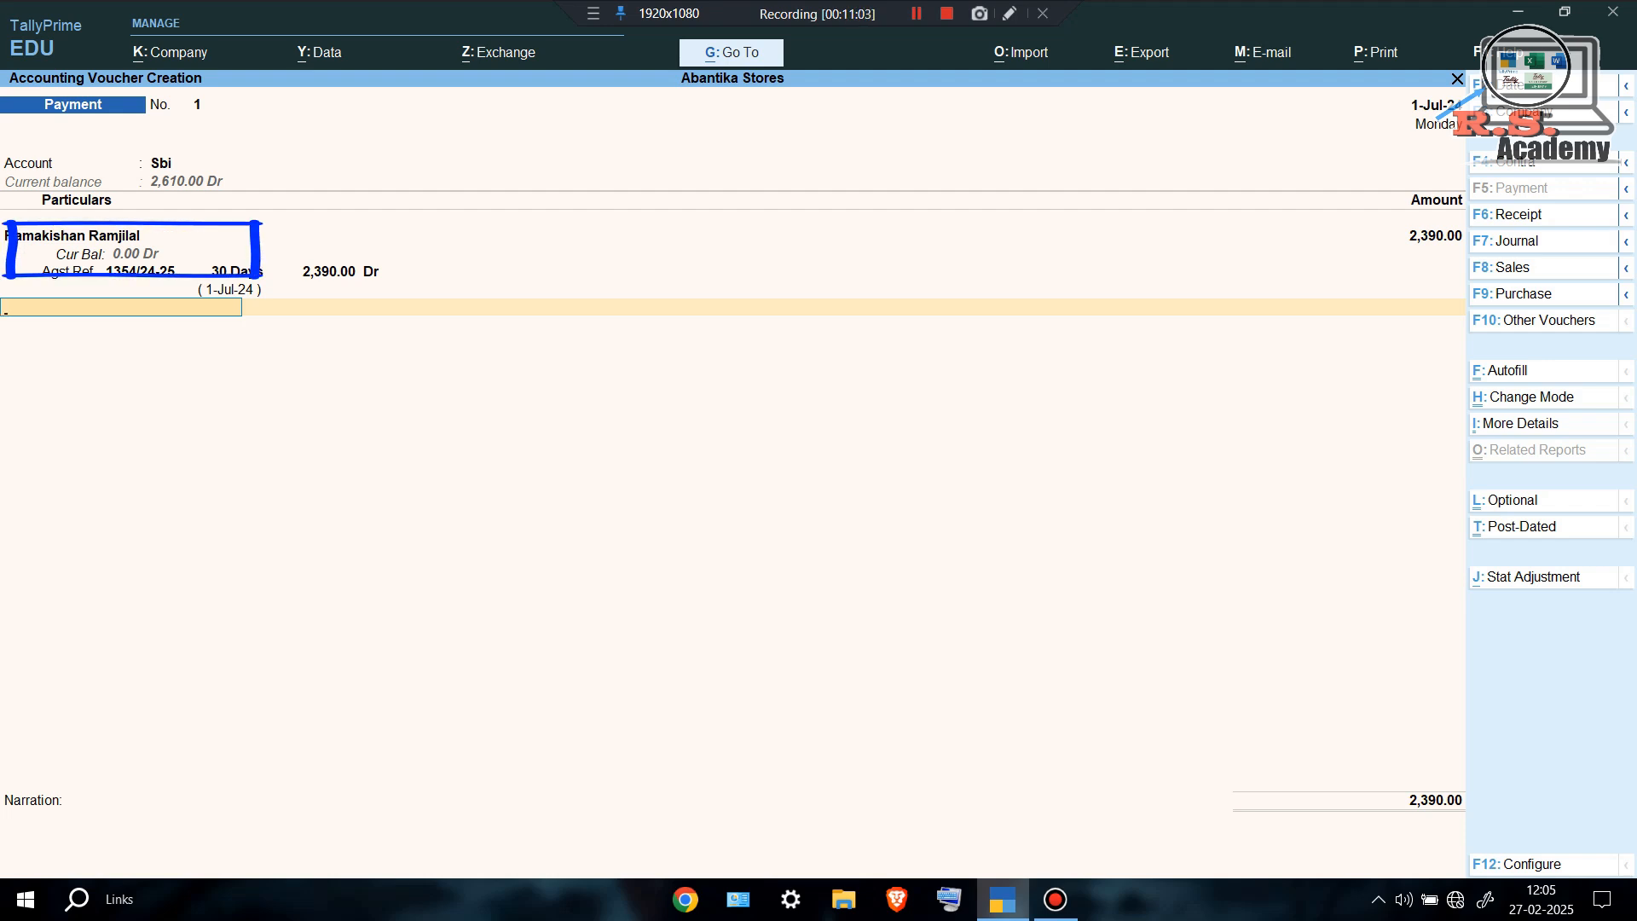
key("Return")
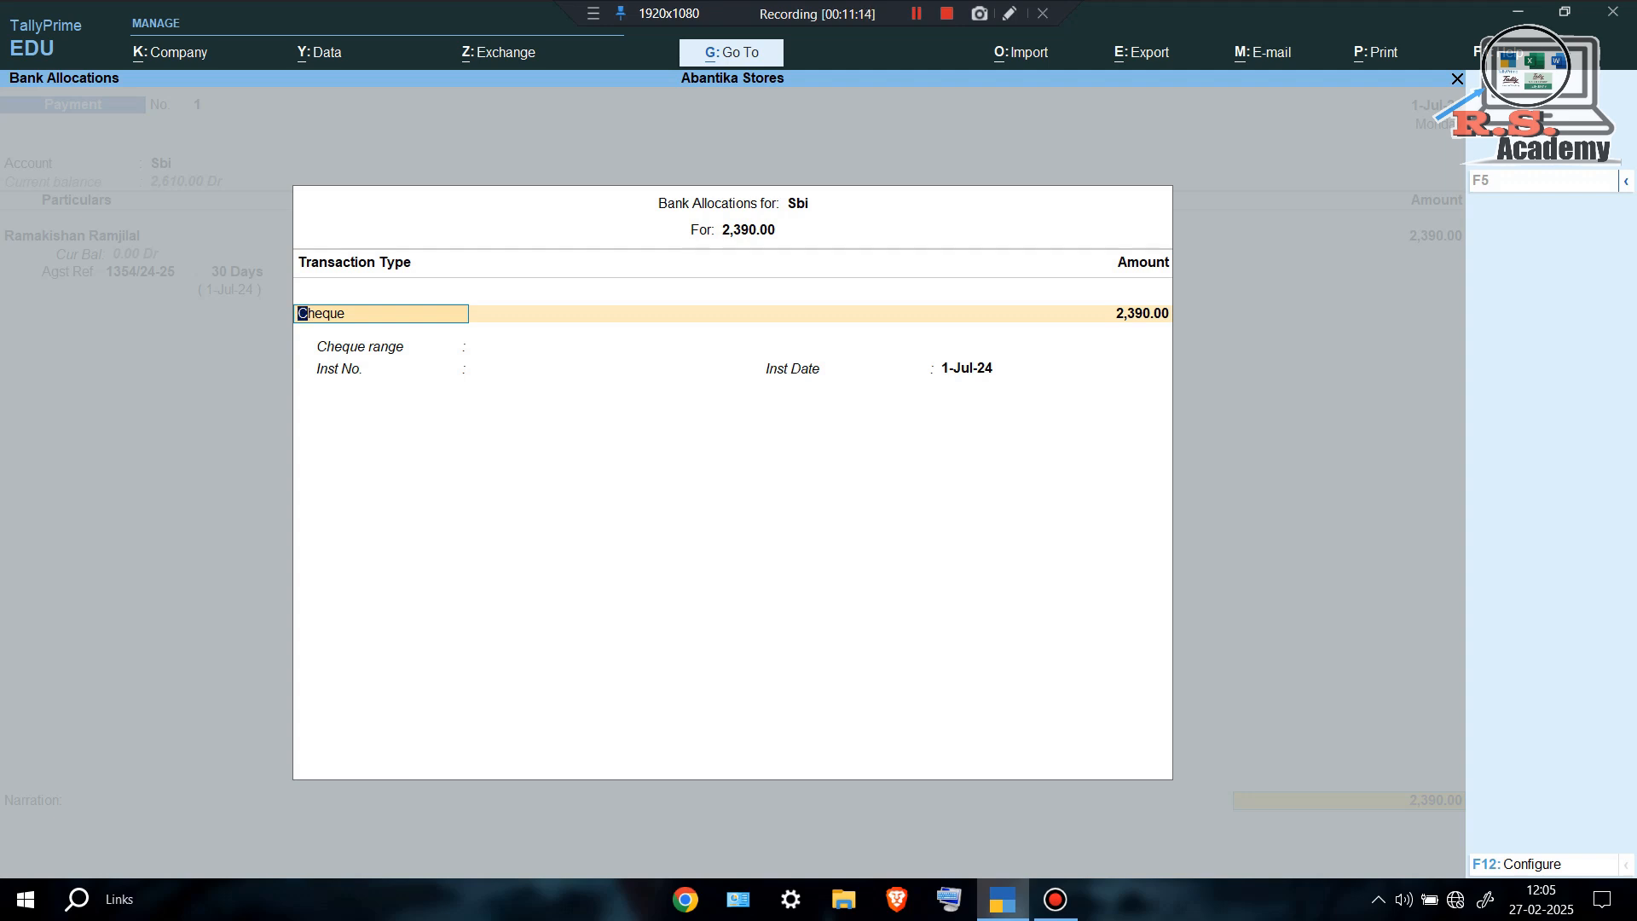
Set the Sbi allocation to e-Fund Transfer with the supplier's account number, IFS code and INDIAN BANK.
key("BackSpace")
key("Down")
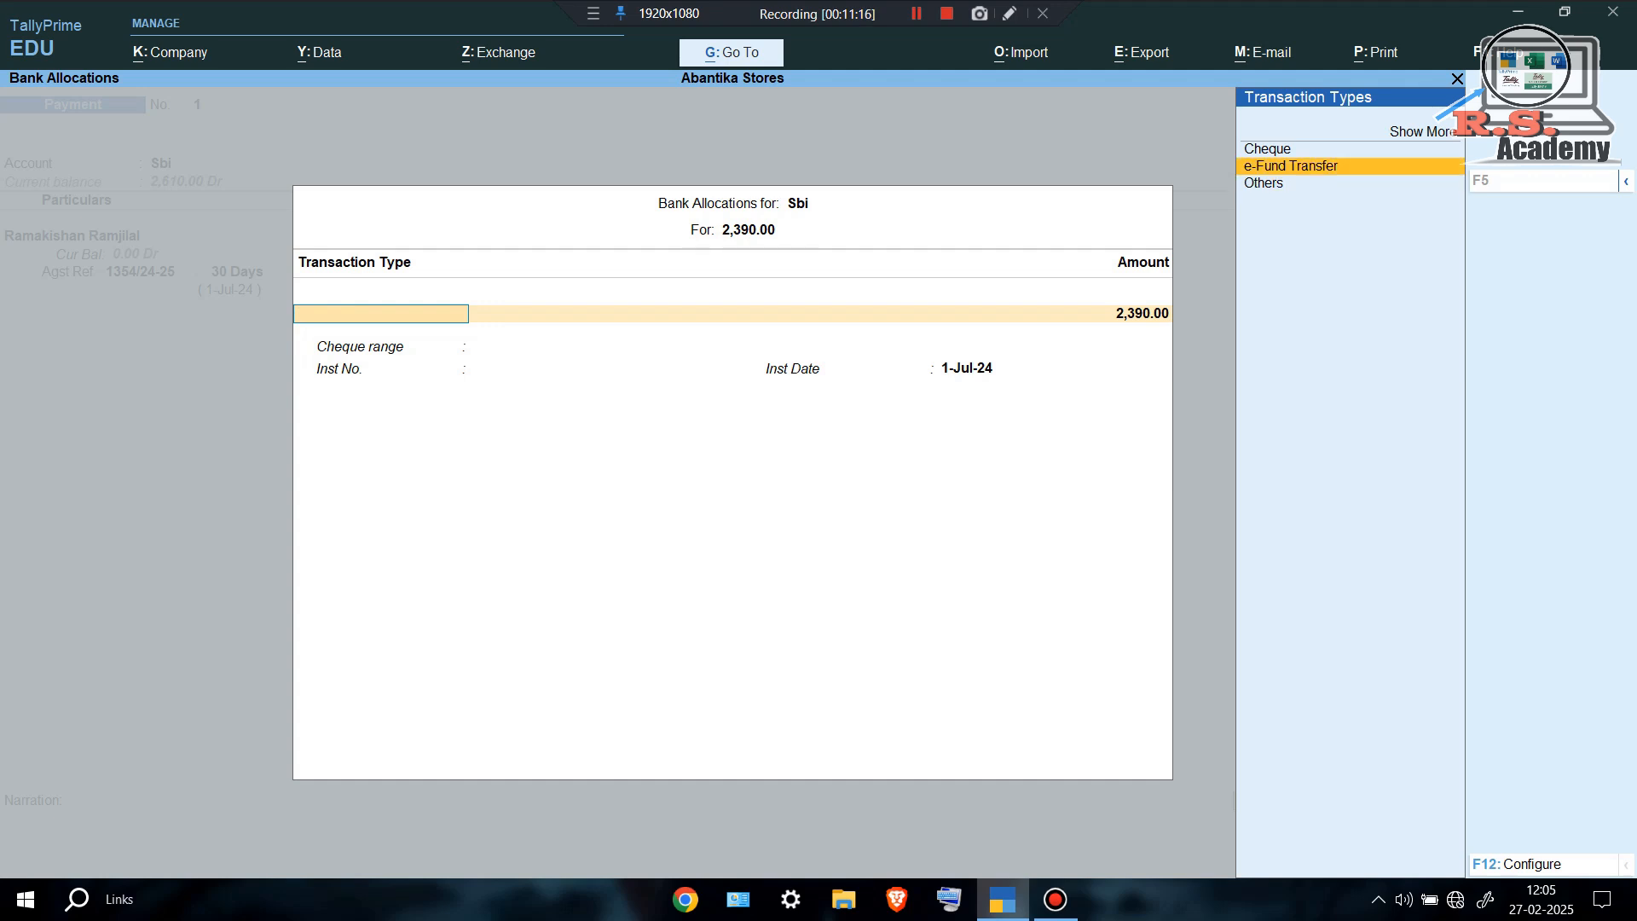
key("Return")
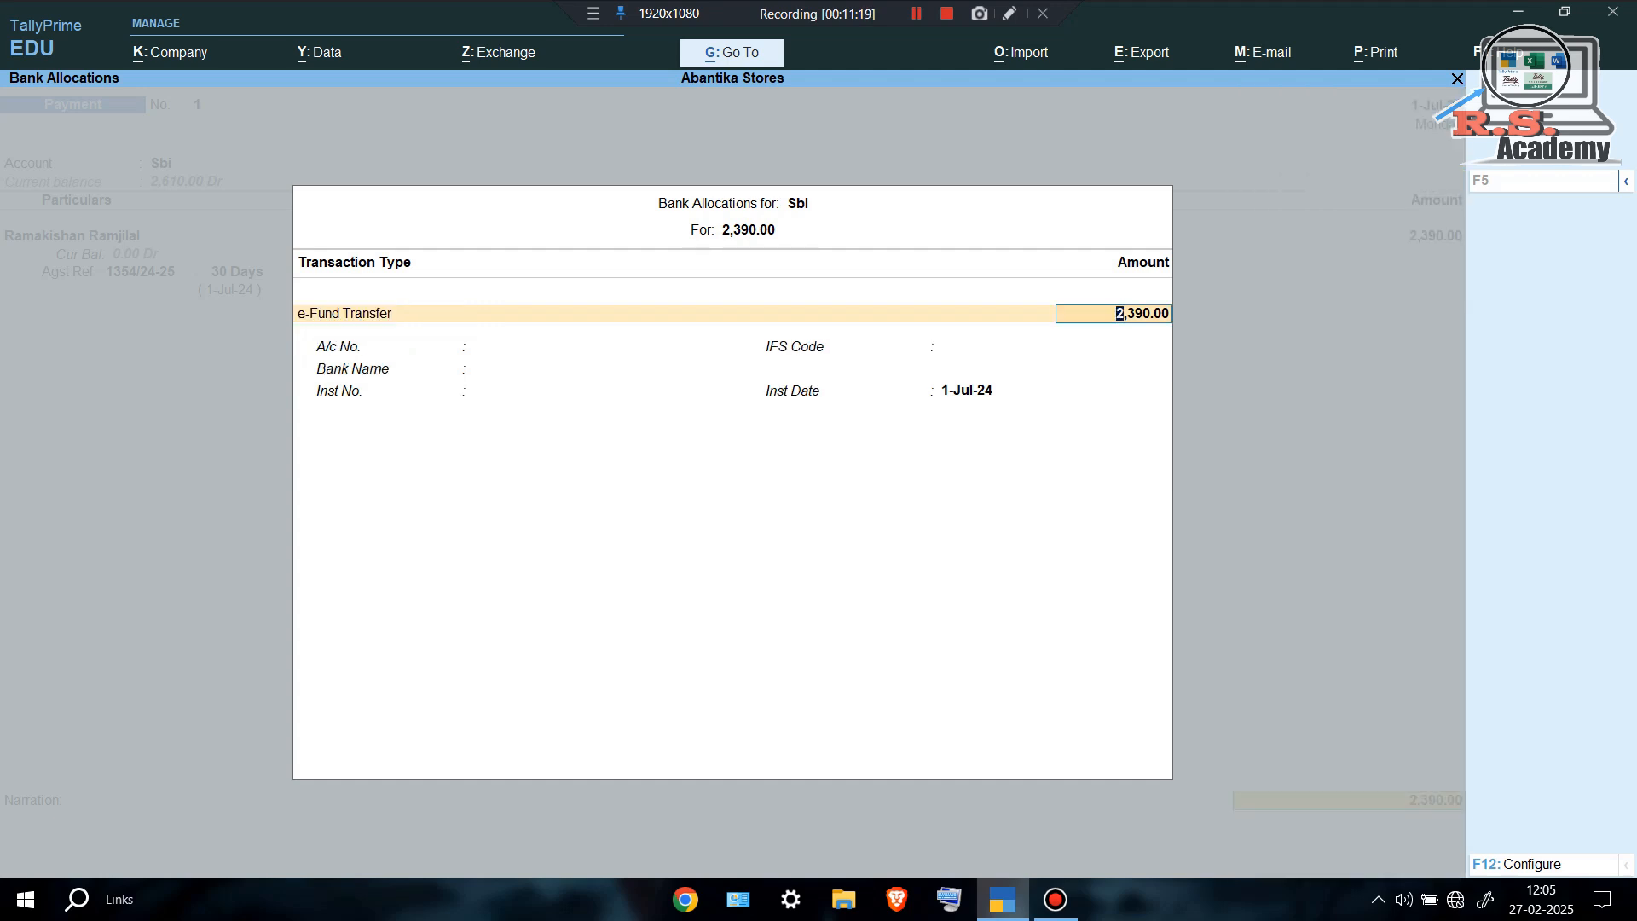
key("Return")
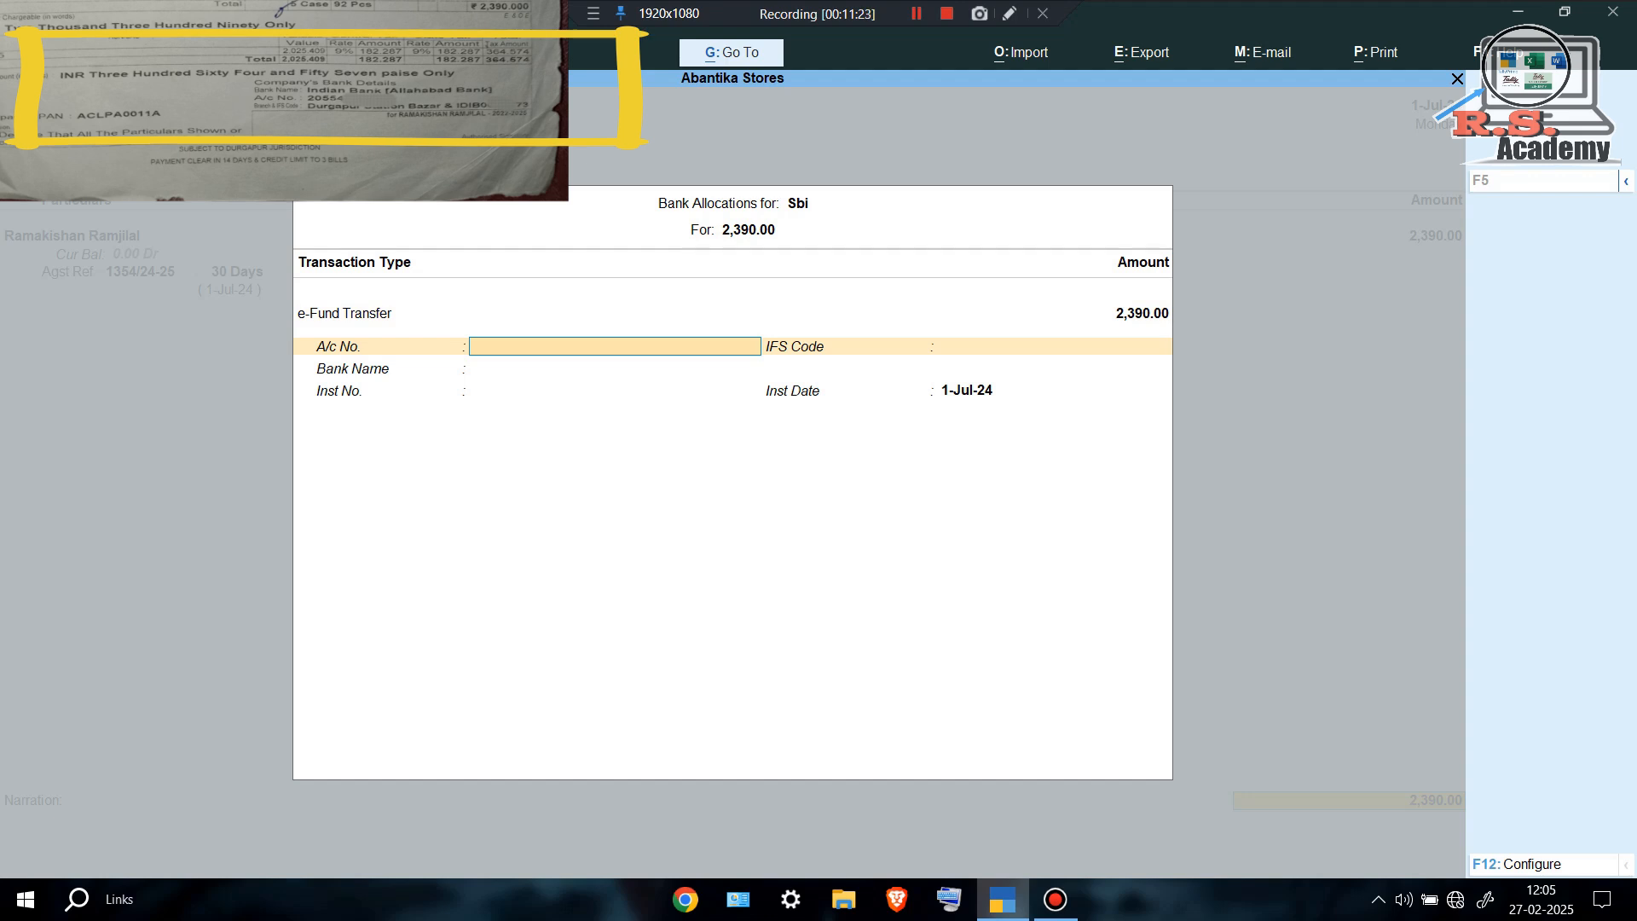
key("Return")
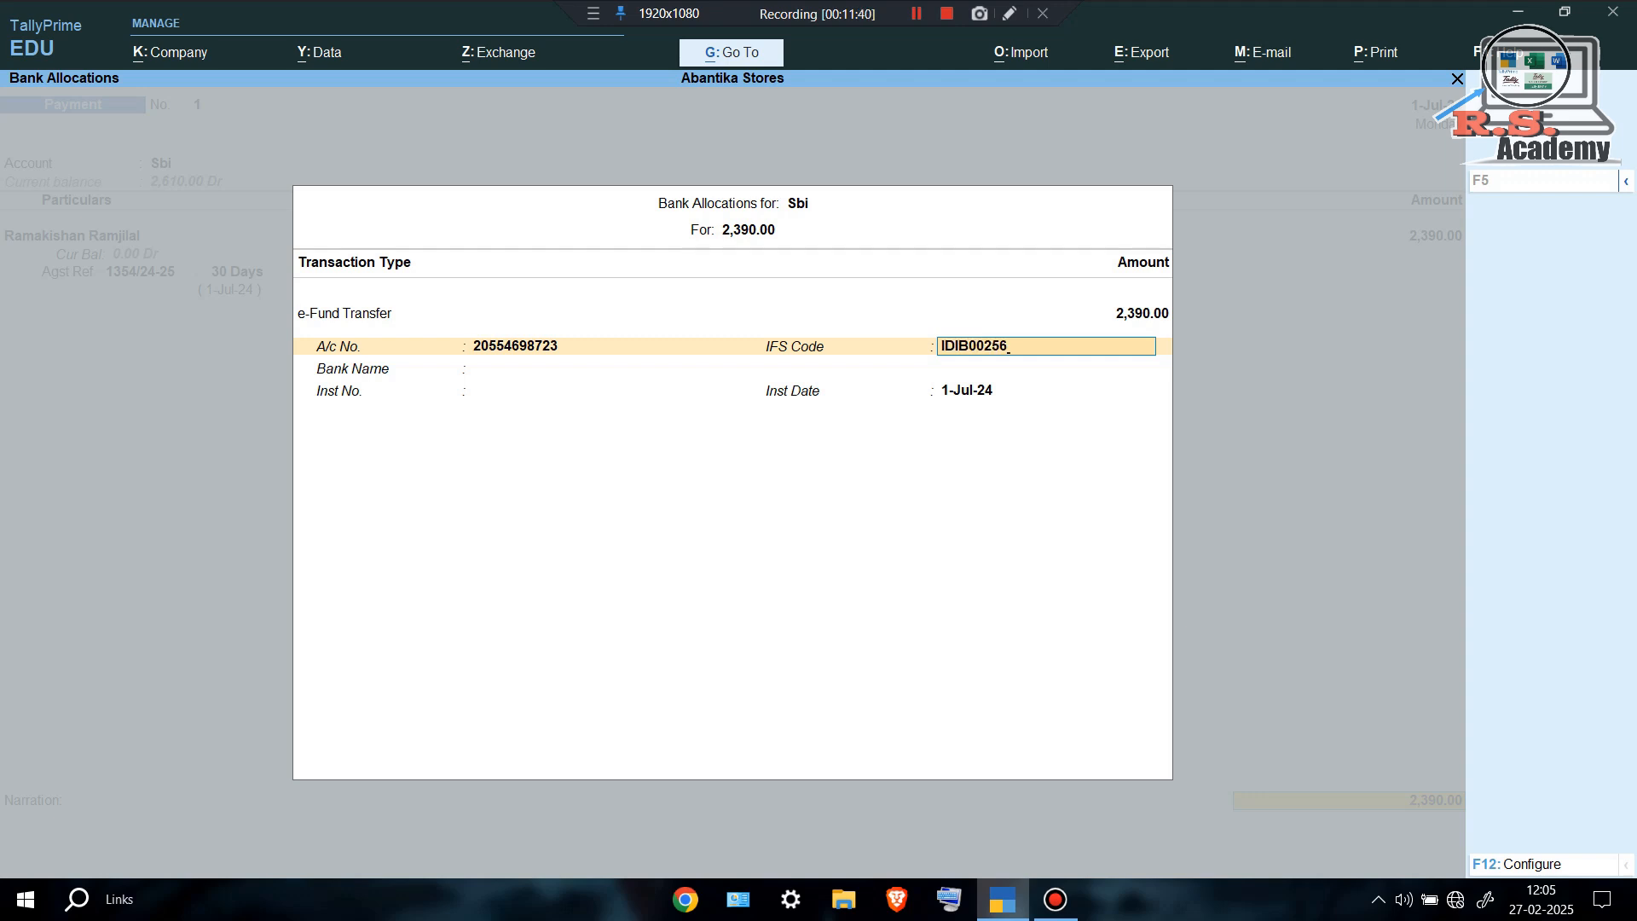
key("Return")
key("Return")
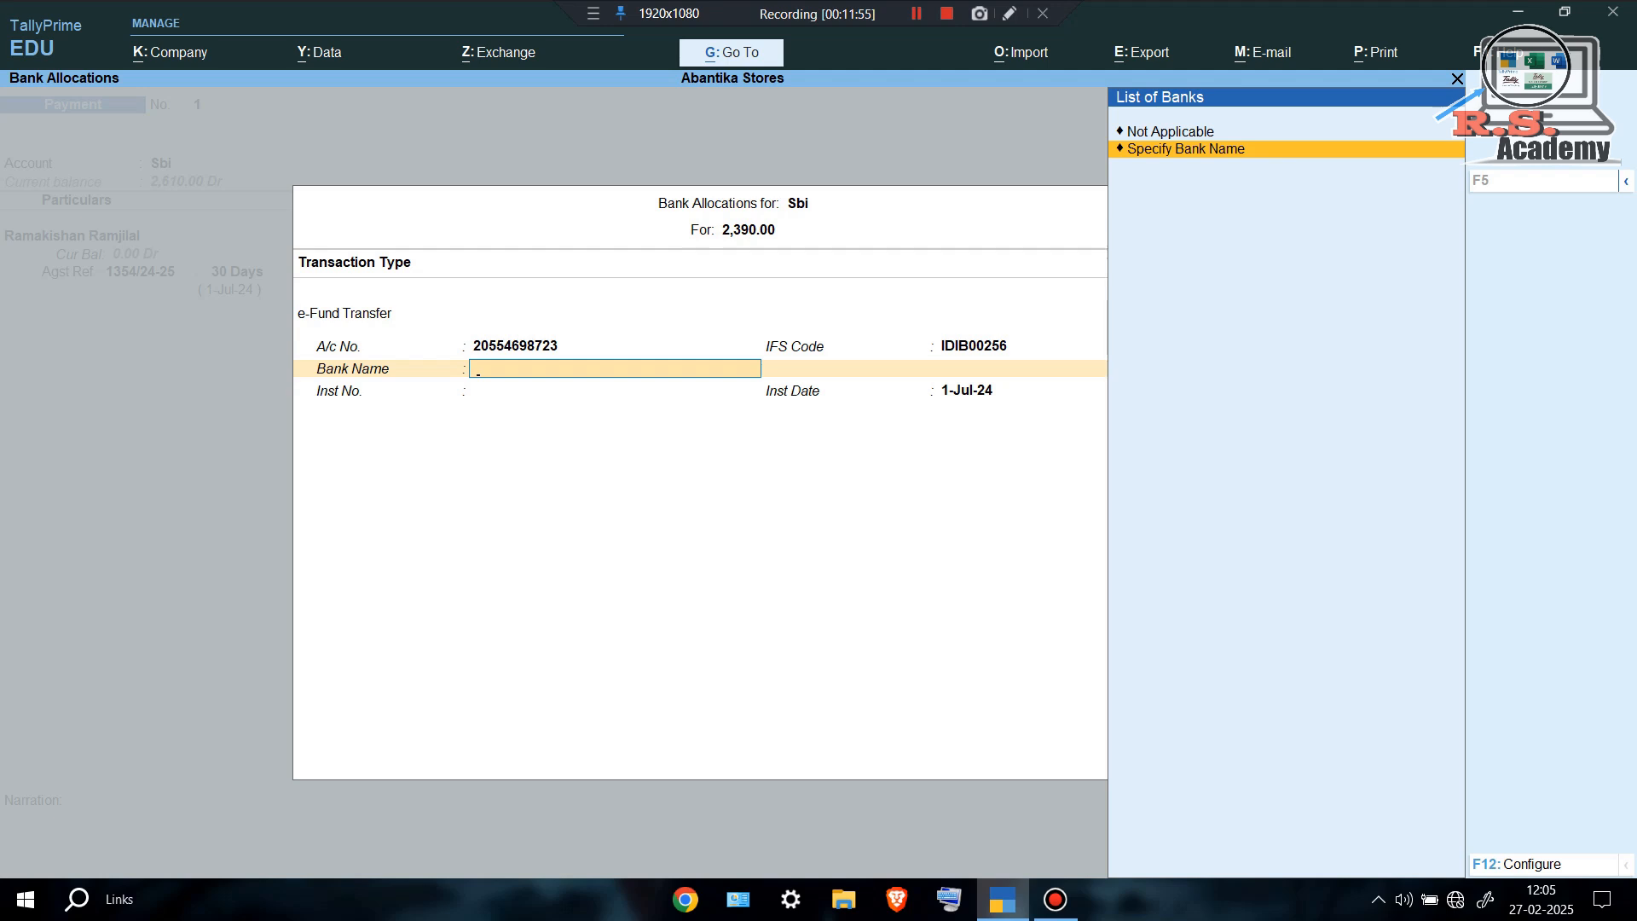
key("Return")
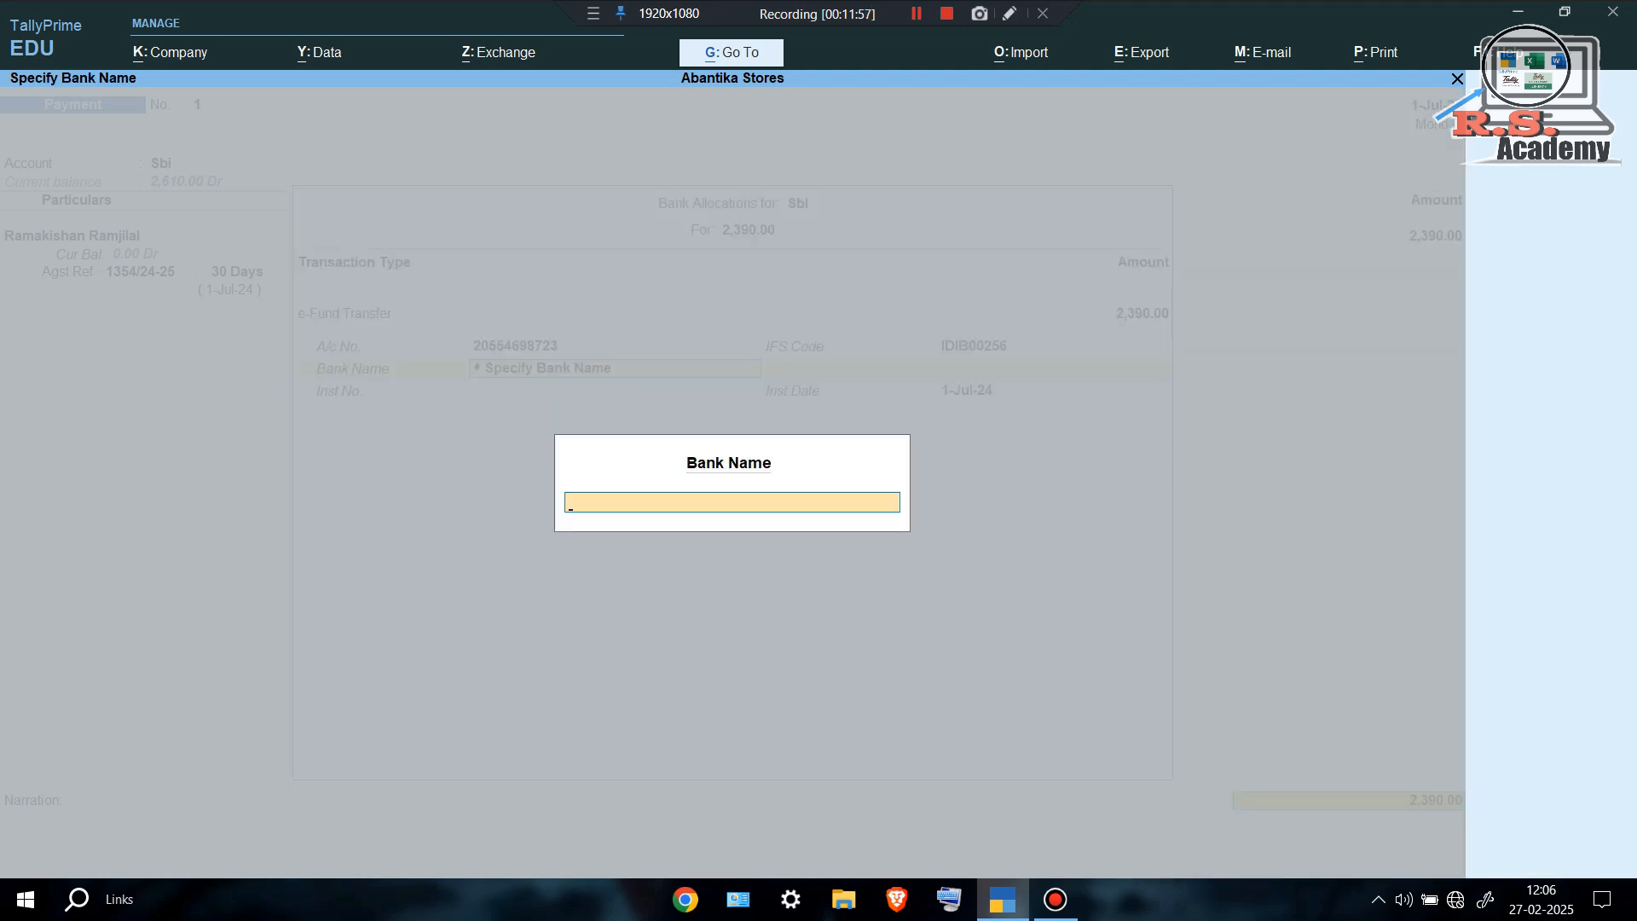
type("INDIAN BANK")
key("Return")
key("Return")
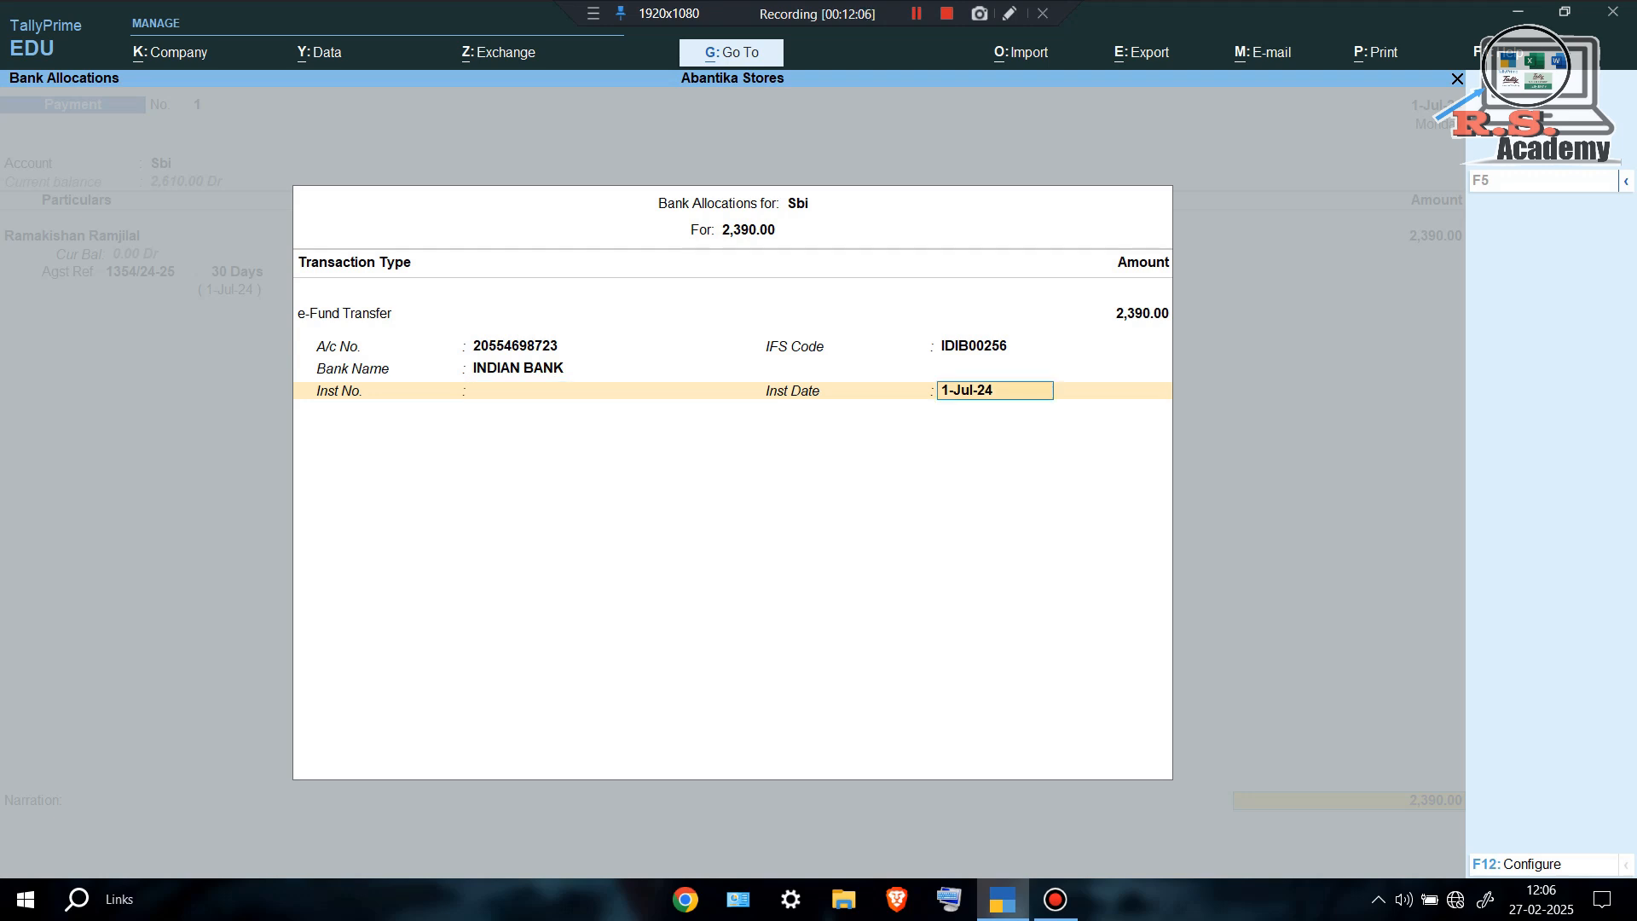
key("Return")
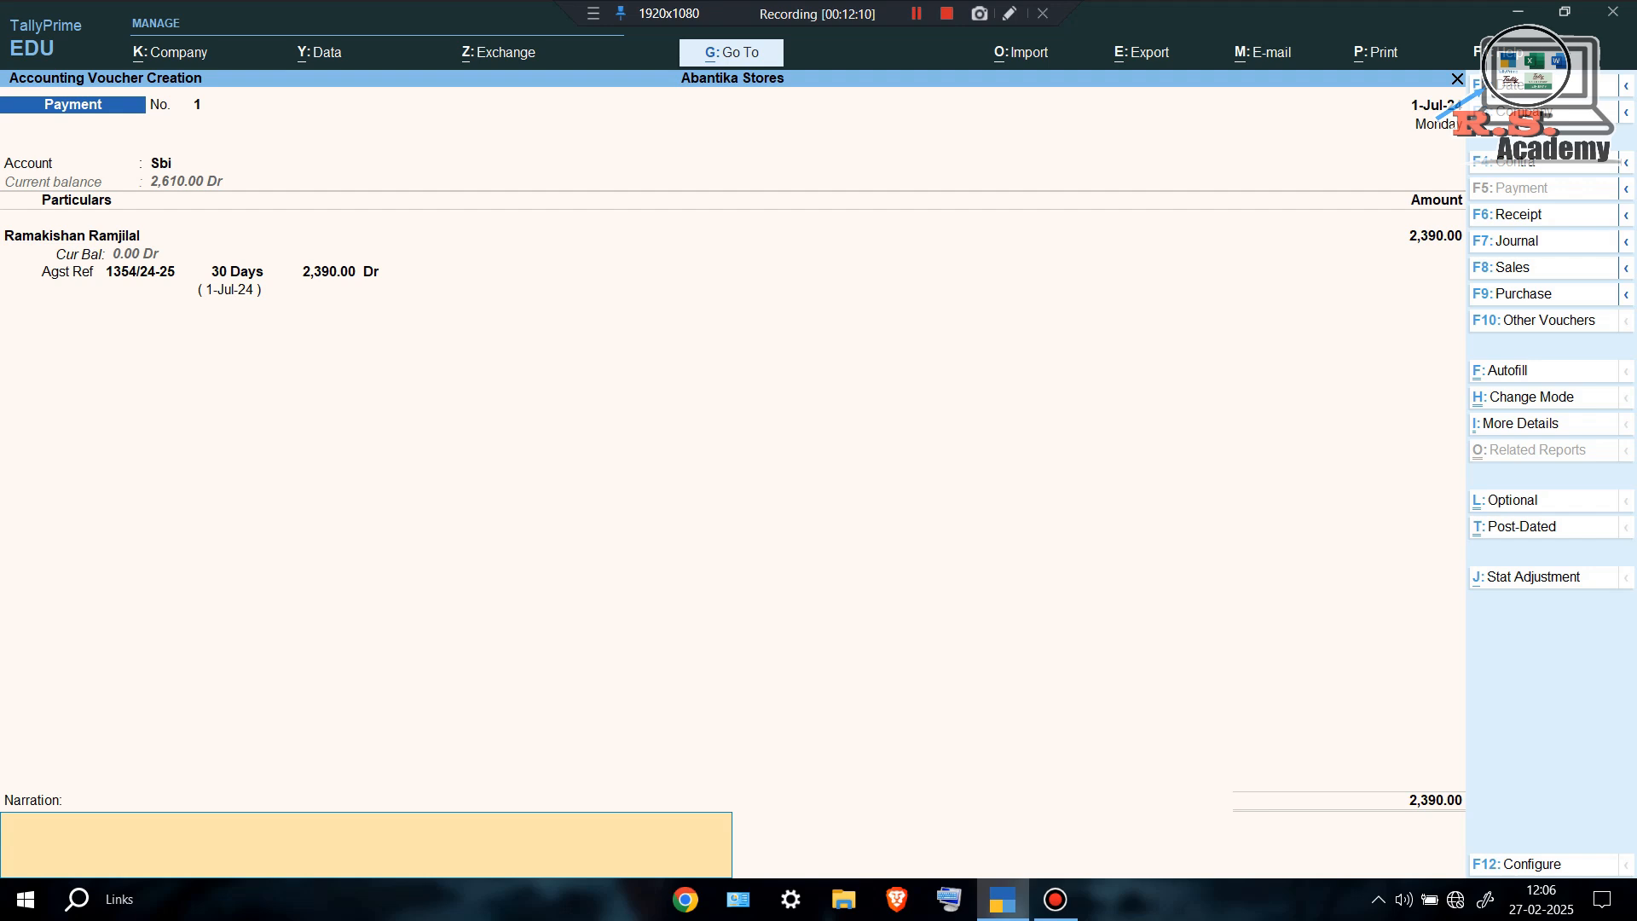
Save payment voucher 1 and quit voucher entry.
key("Return")
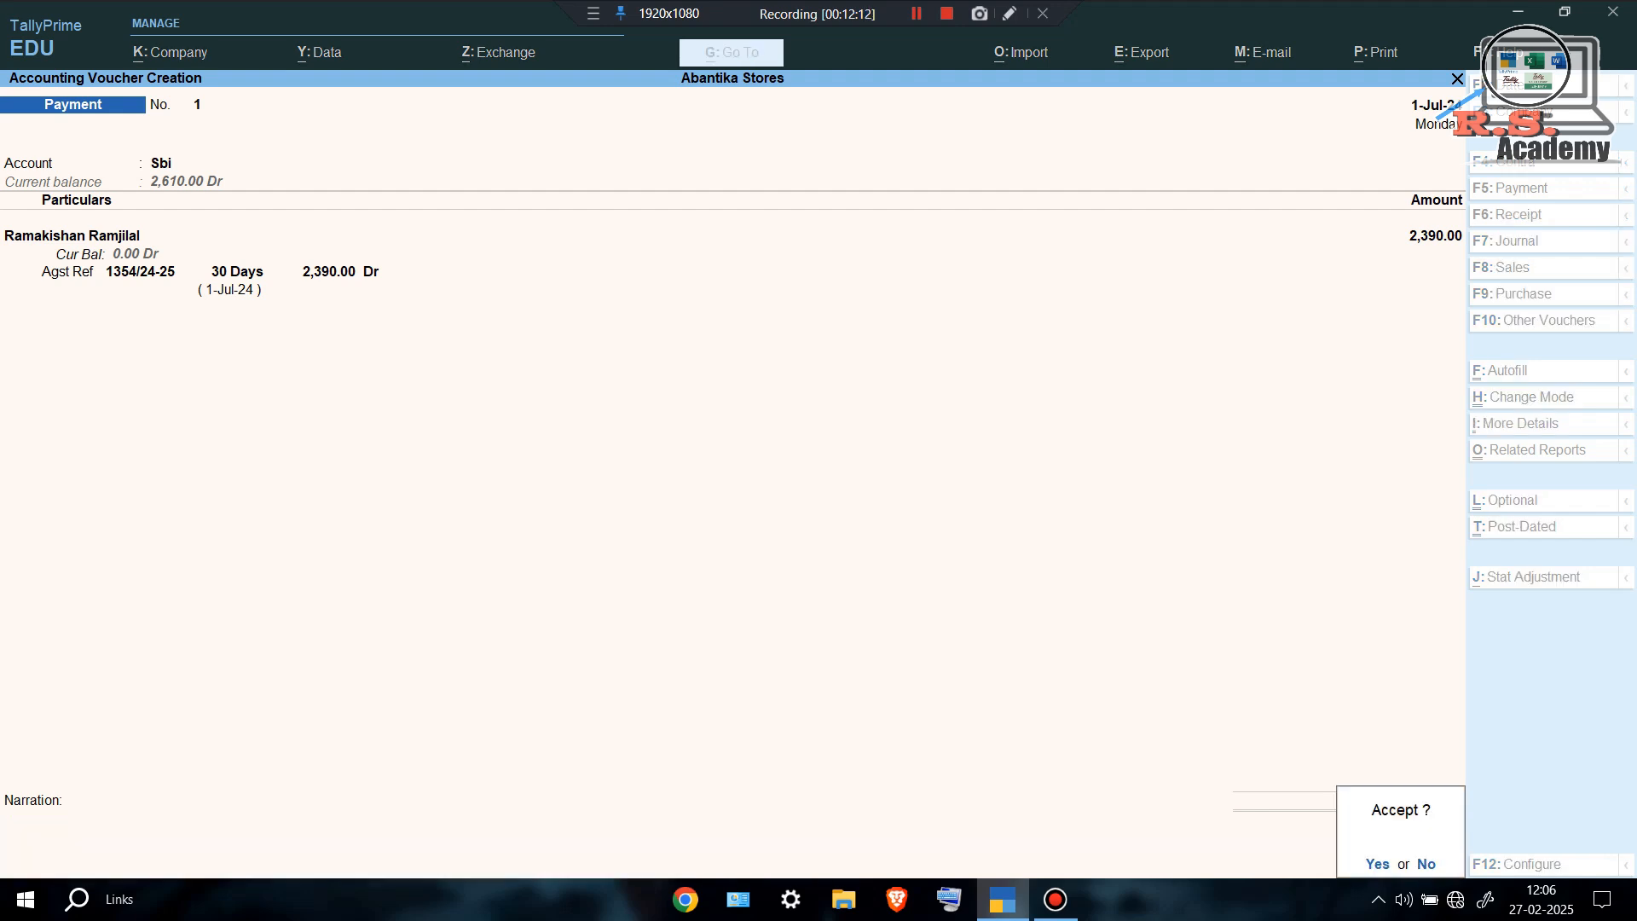
key("Return")
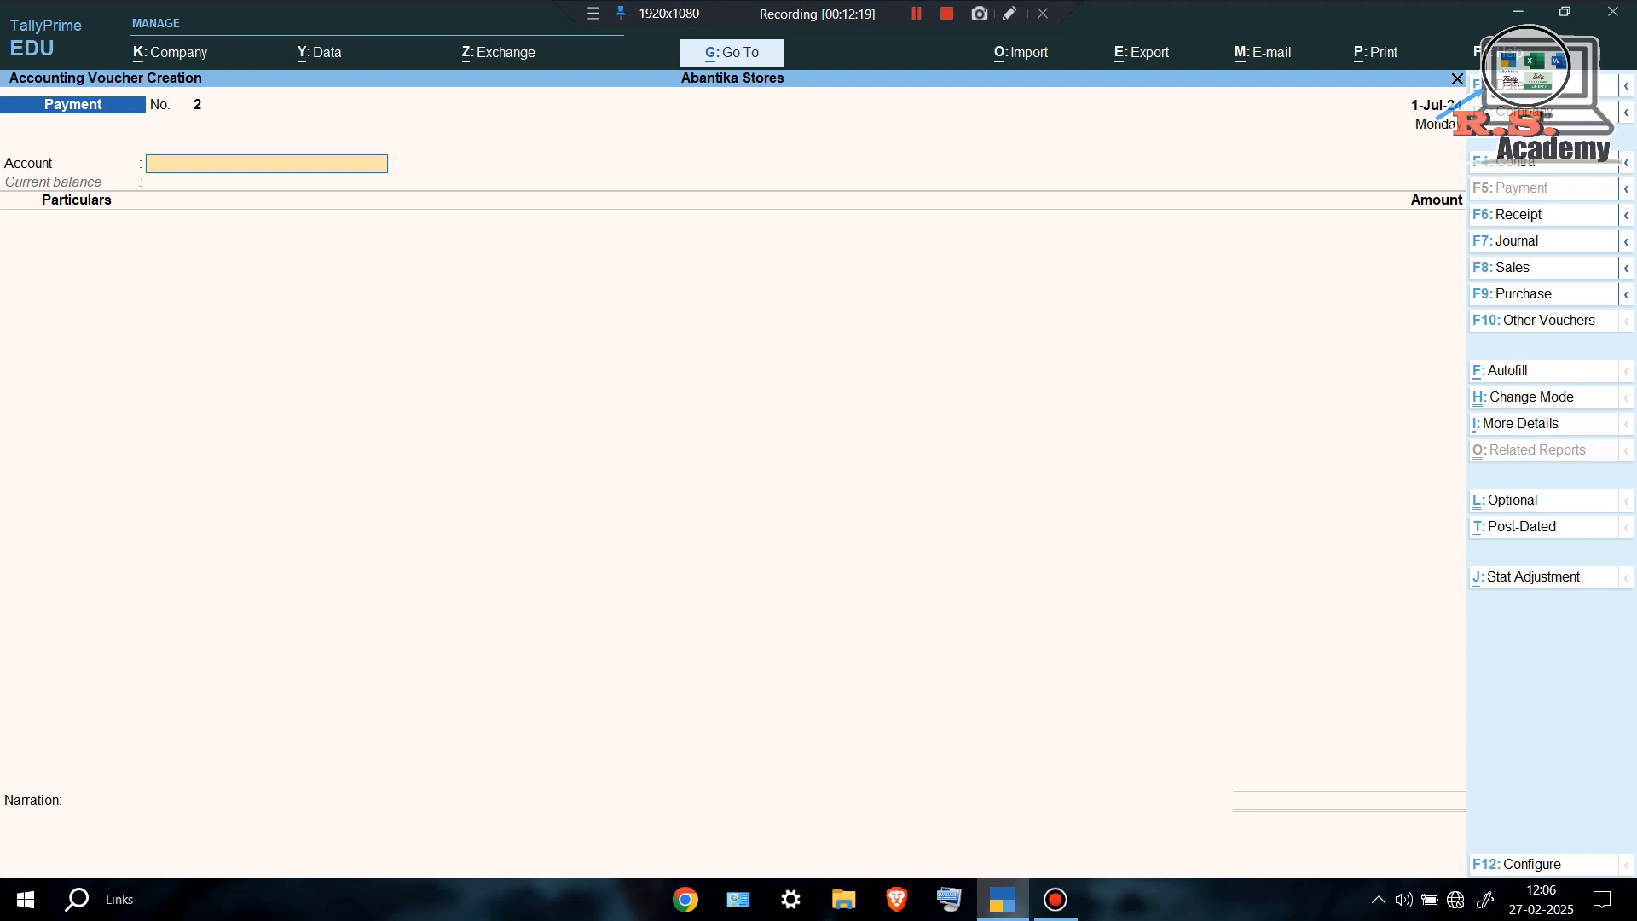
key("Escape")
key("Return")
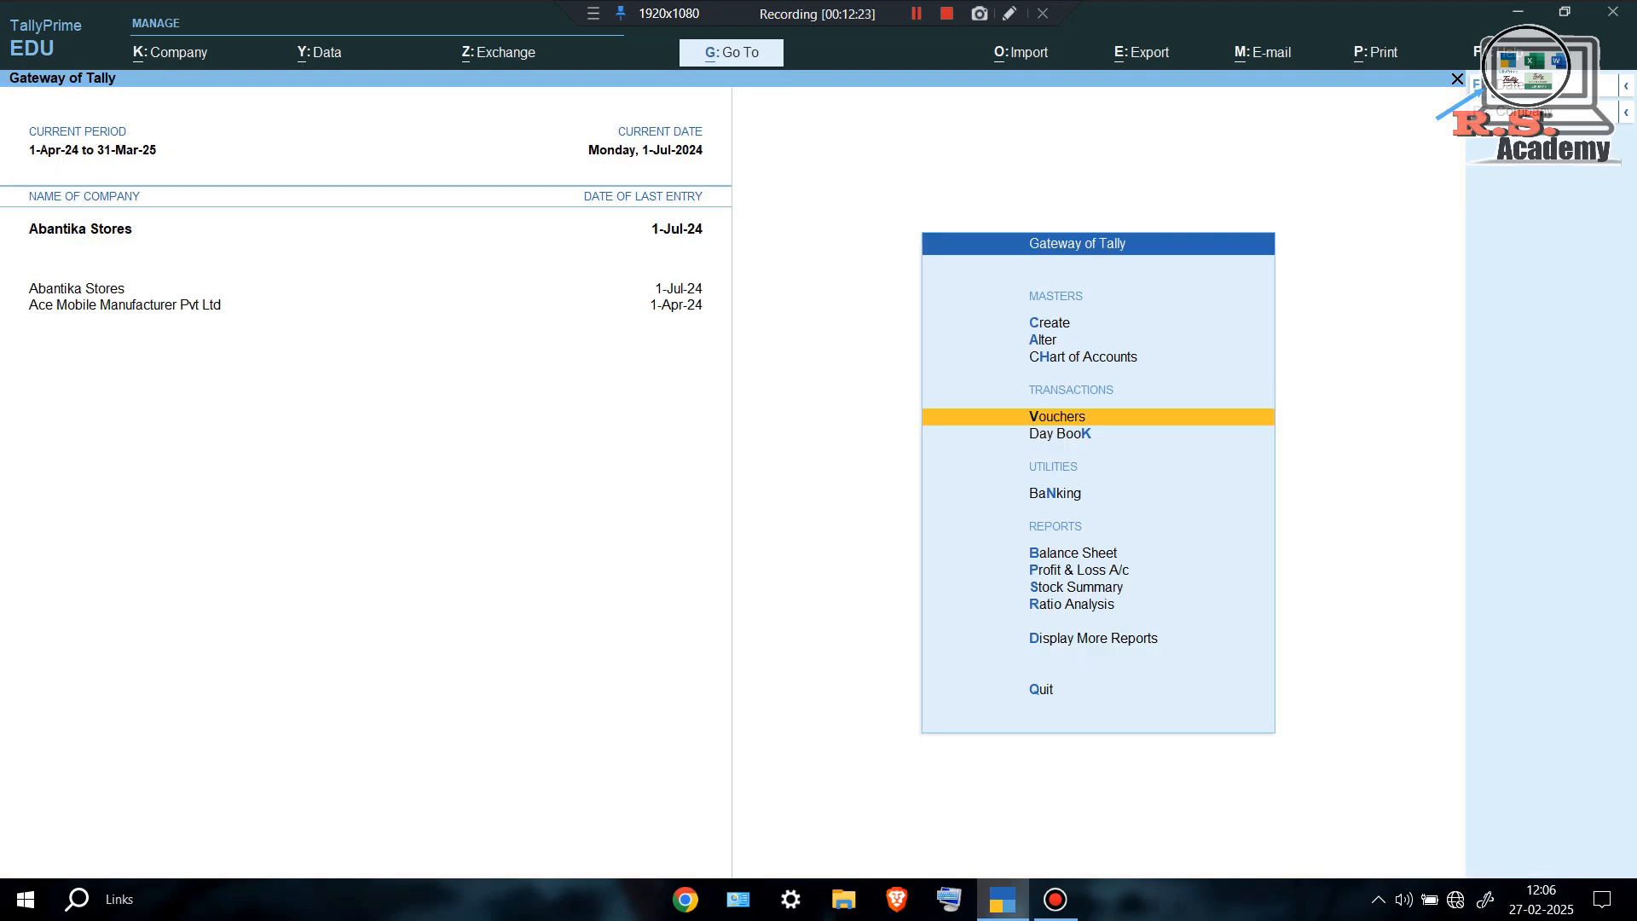
Open the Cash Flow report showing the 2,390.00 July outflow, after briefly viewing Stock Summary.
key("s")
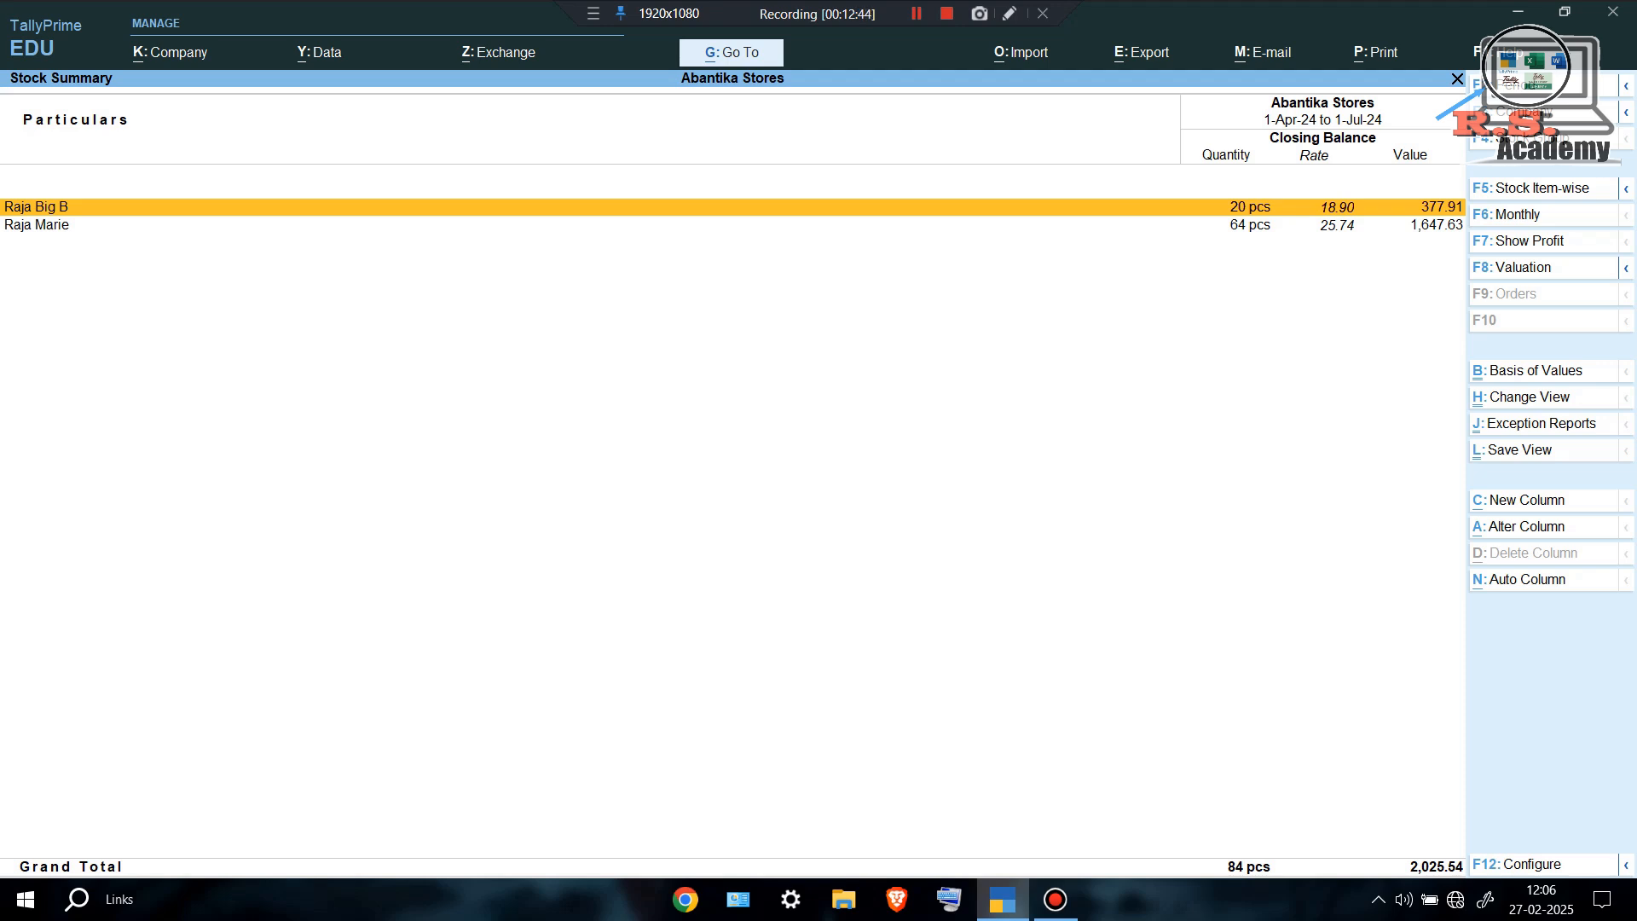
key("Escape")
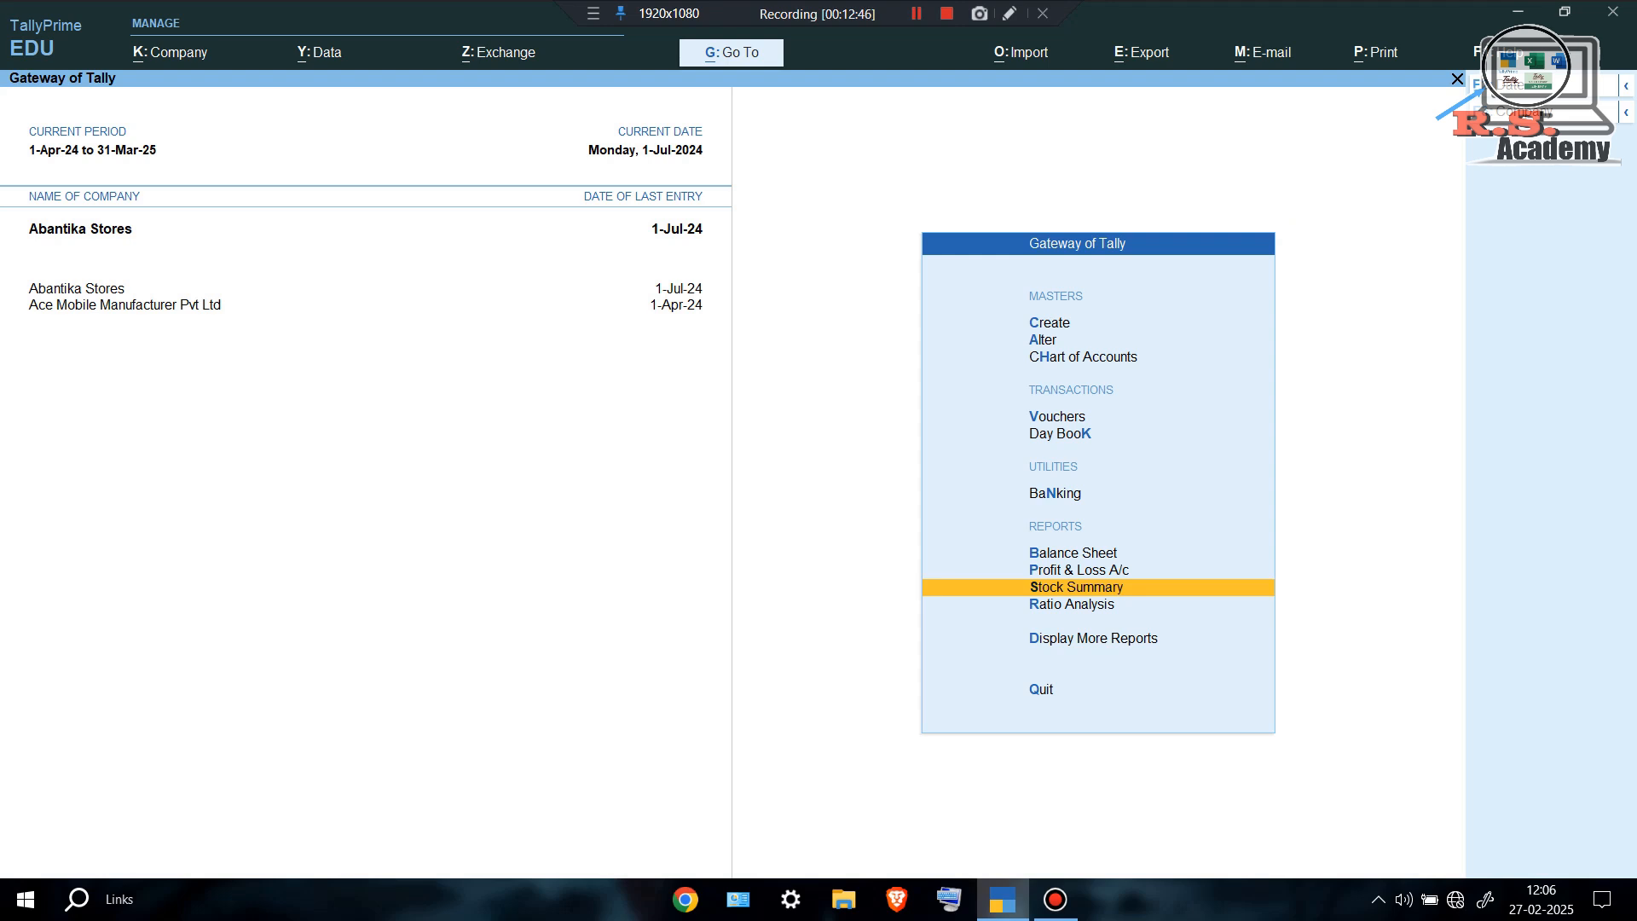
key("Down")
key("Down")
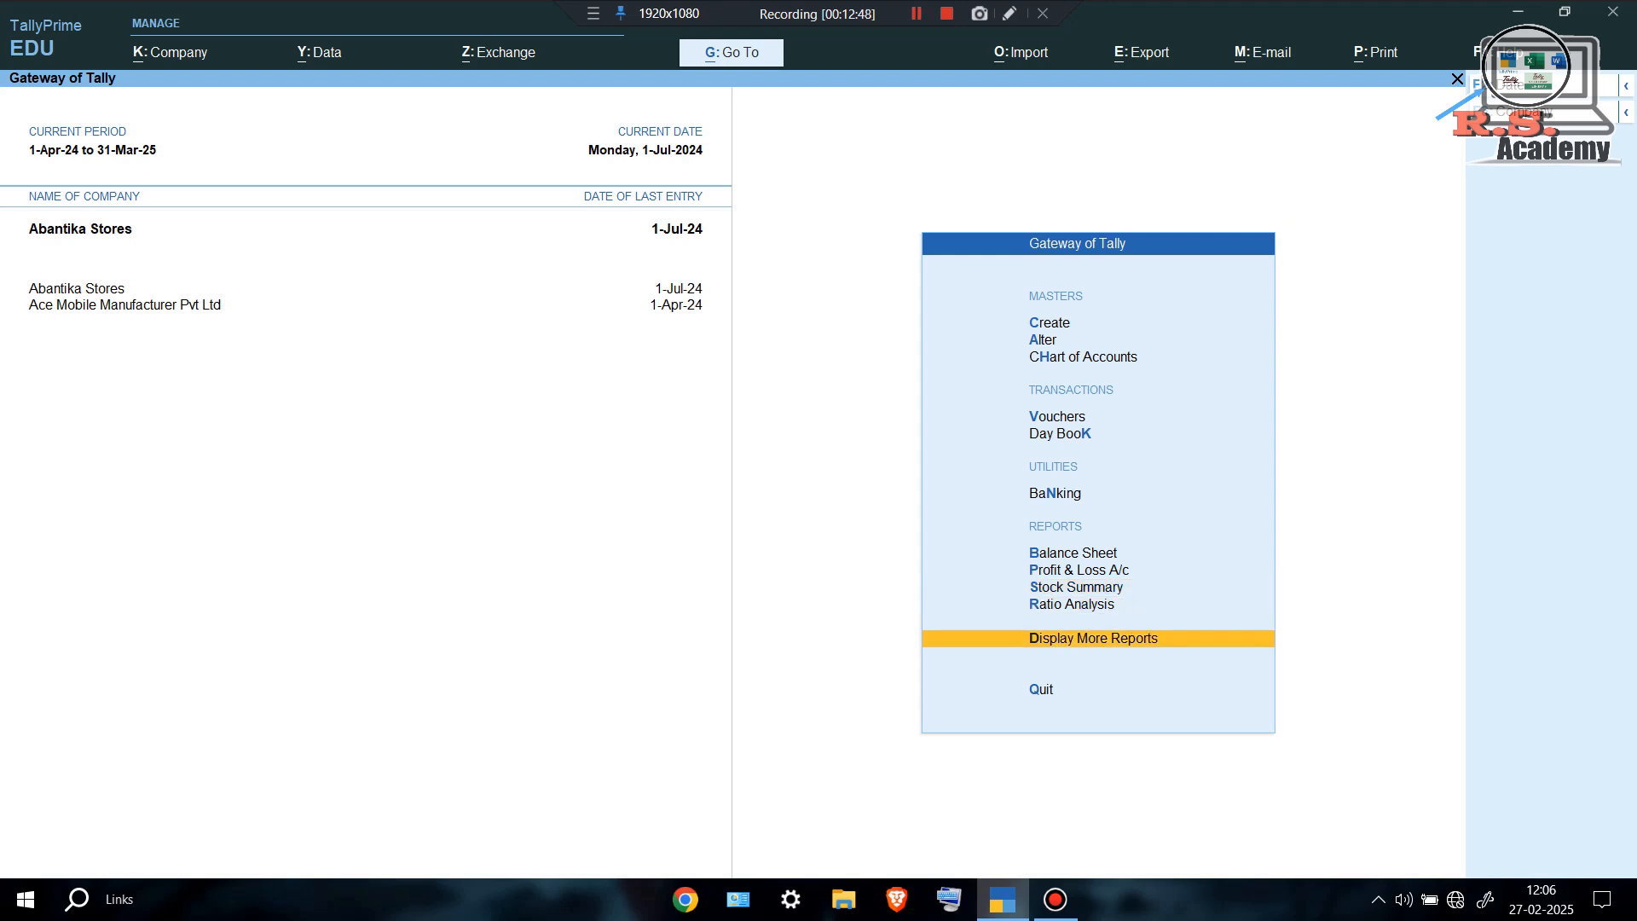
key("Return")
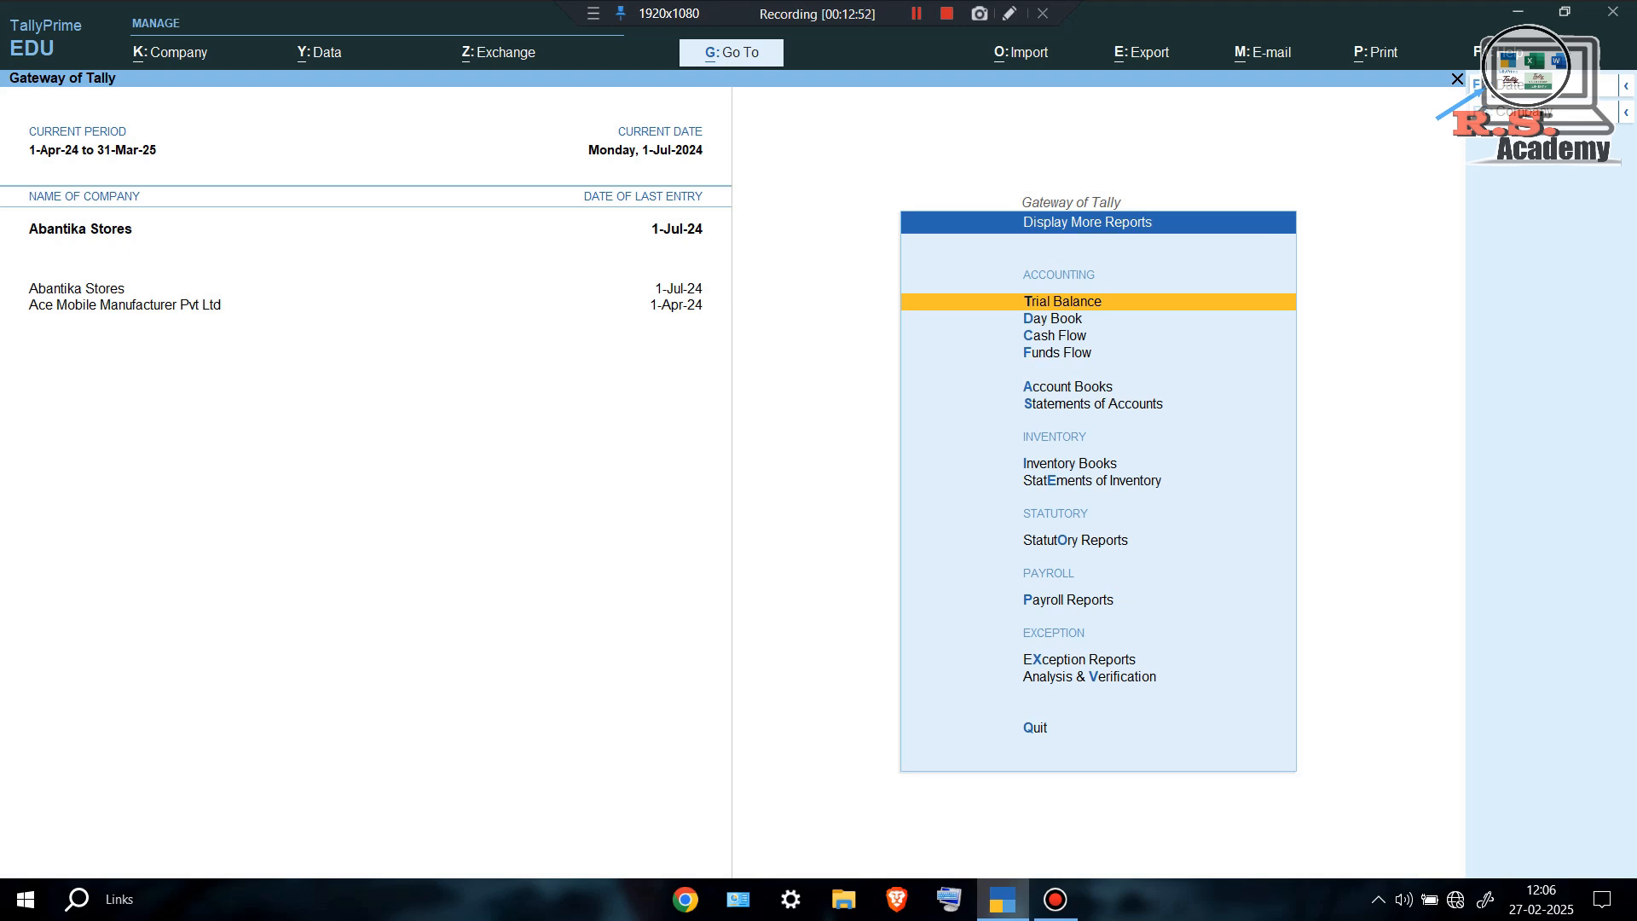
key("Down")
key("Down")
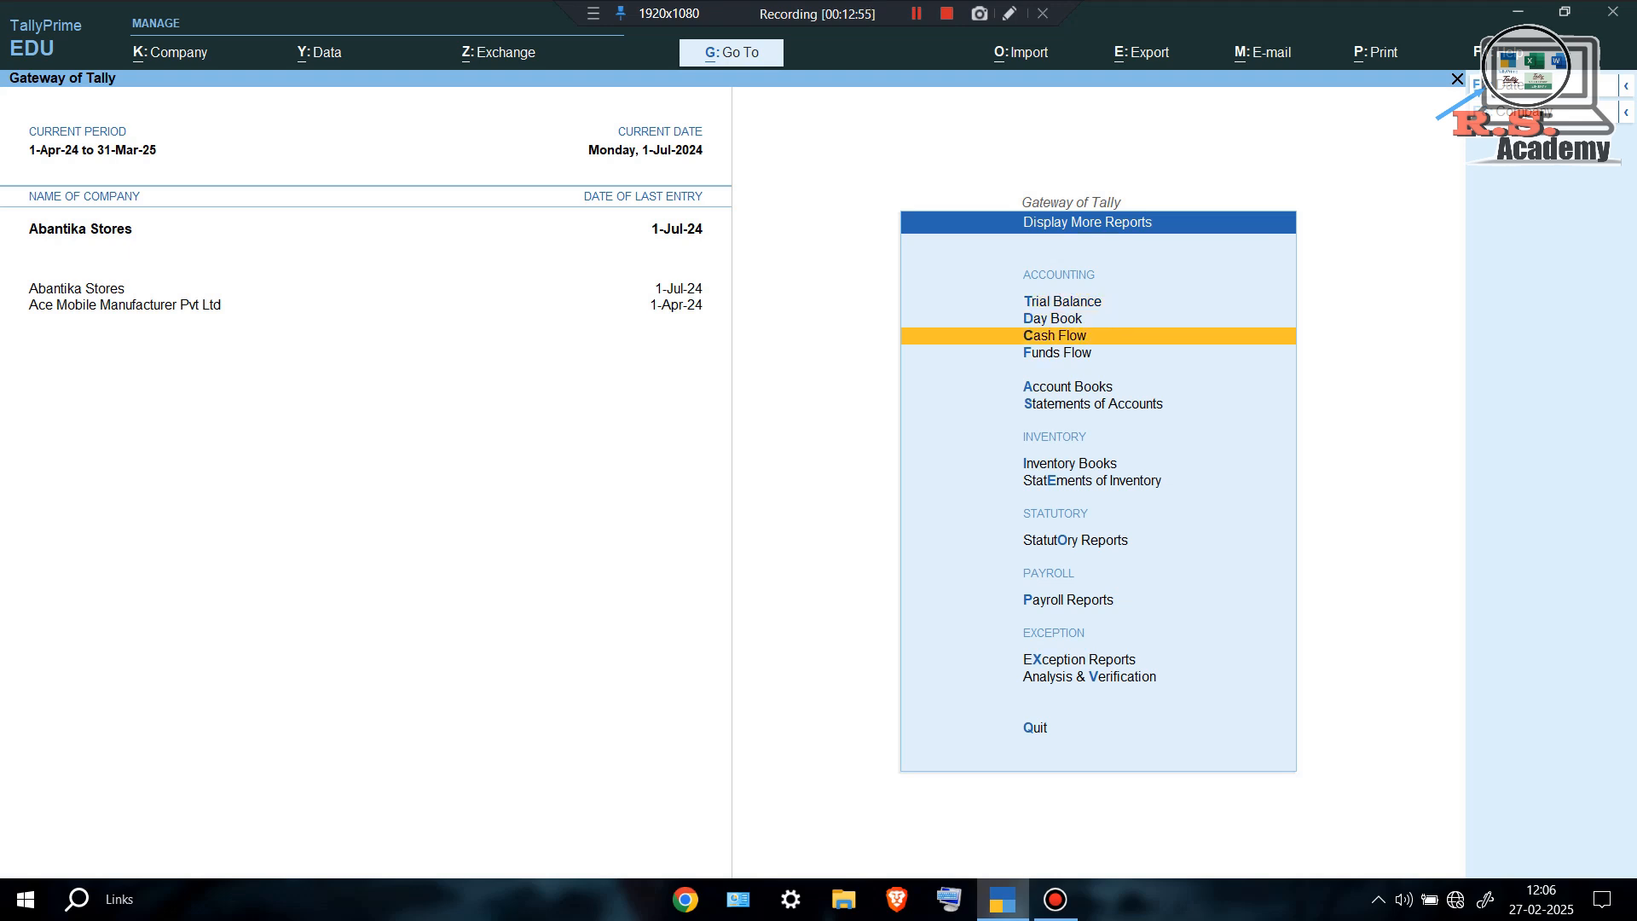
key("Return")
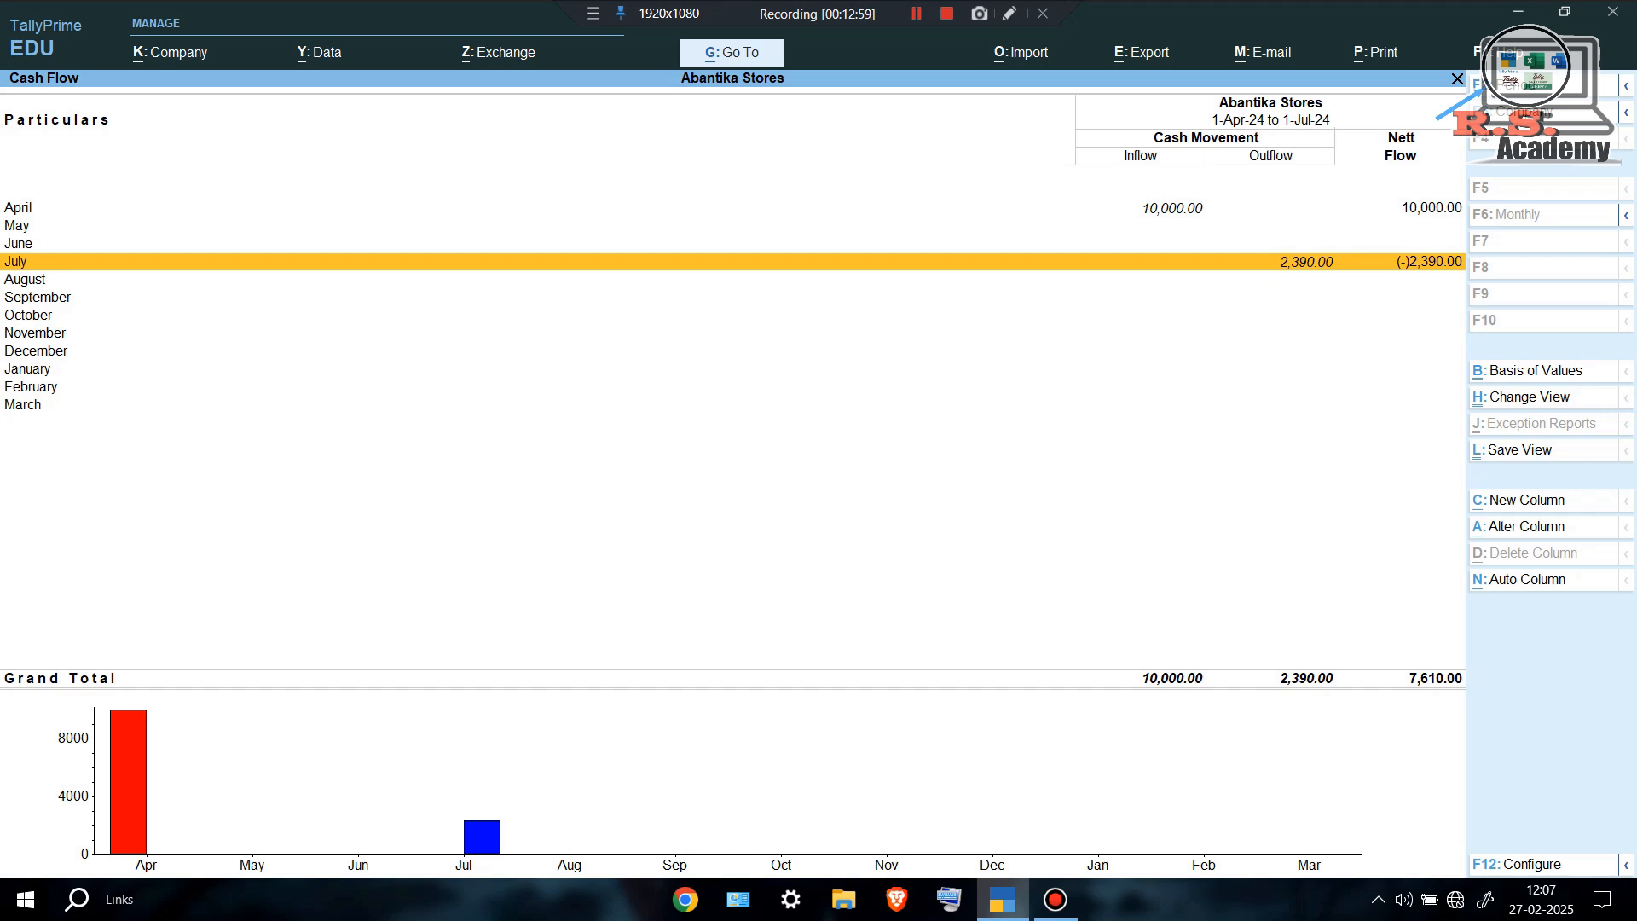
key("Up")
key("Up")
key("Up")
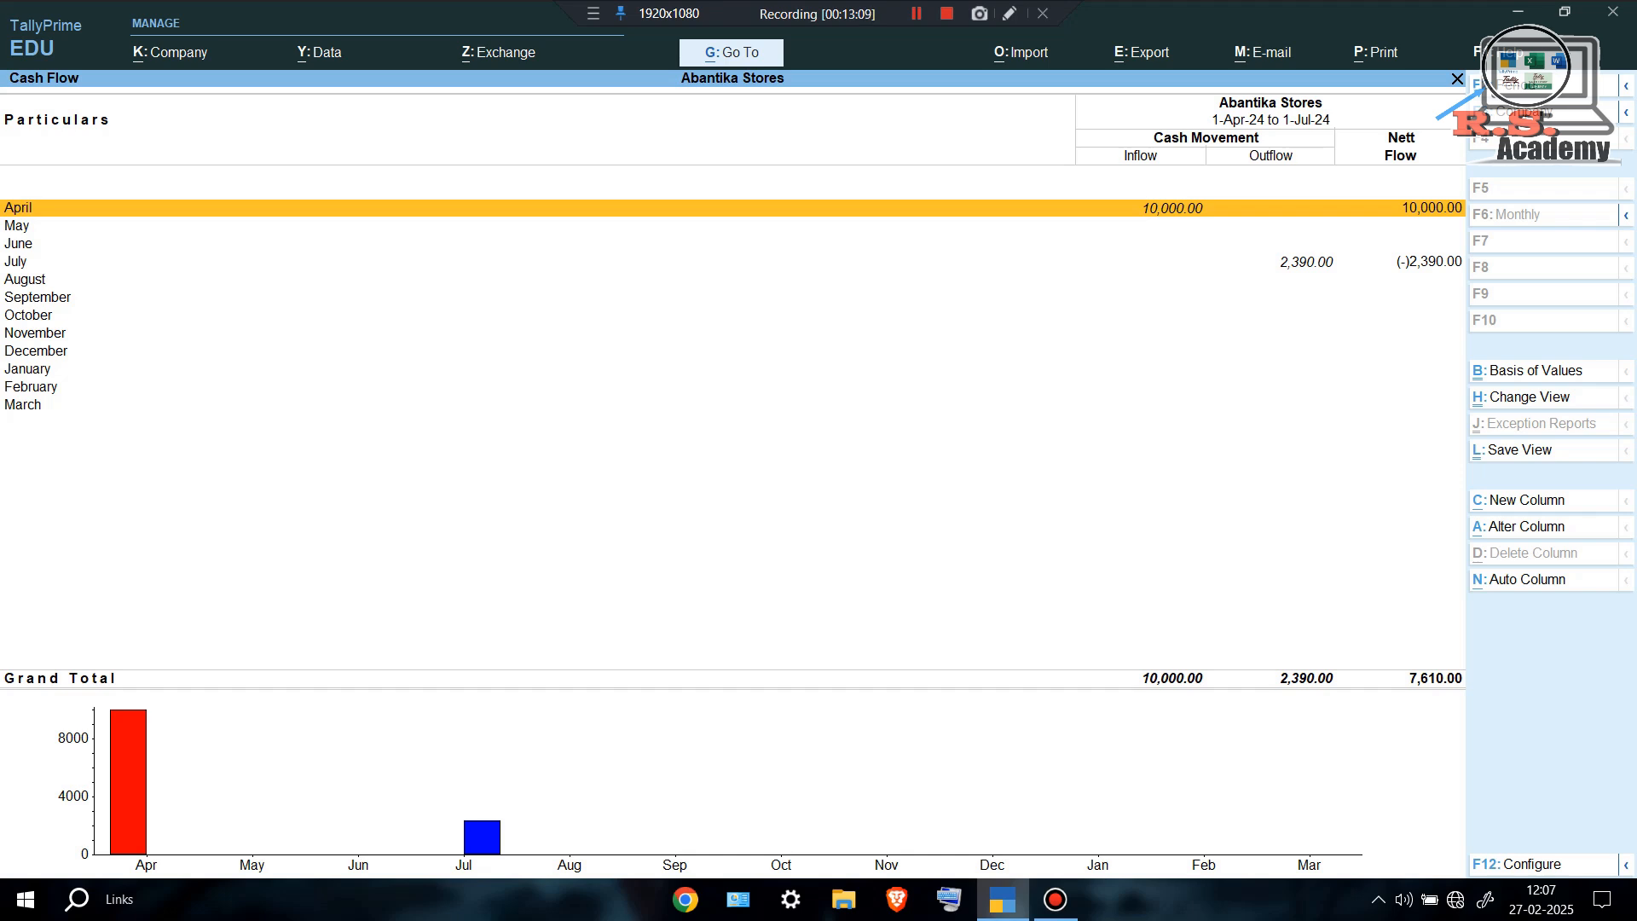
key("Down")
key("Down")
key("Down")
key("Up")
key("Up")
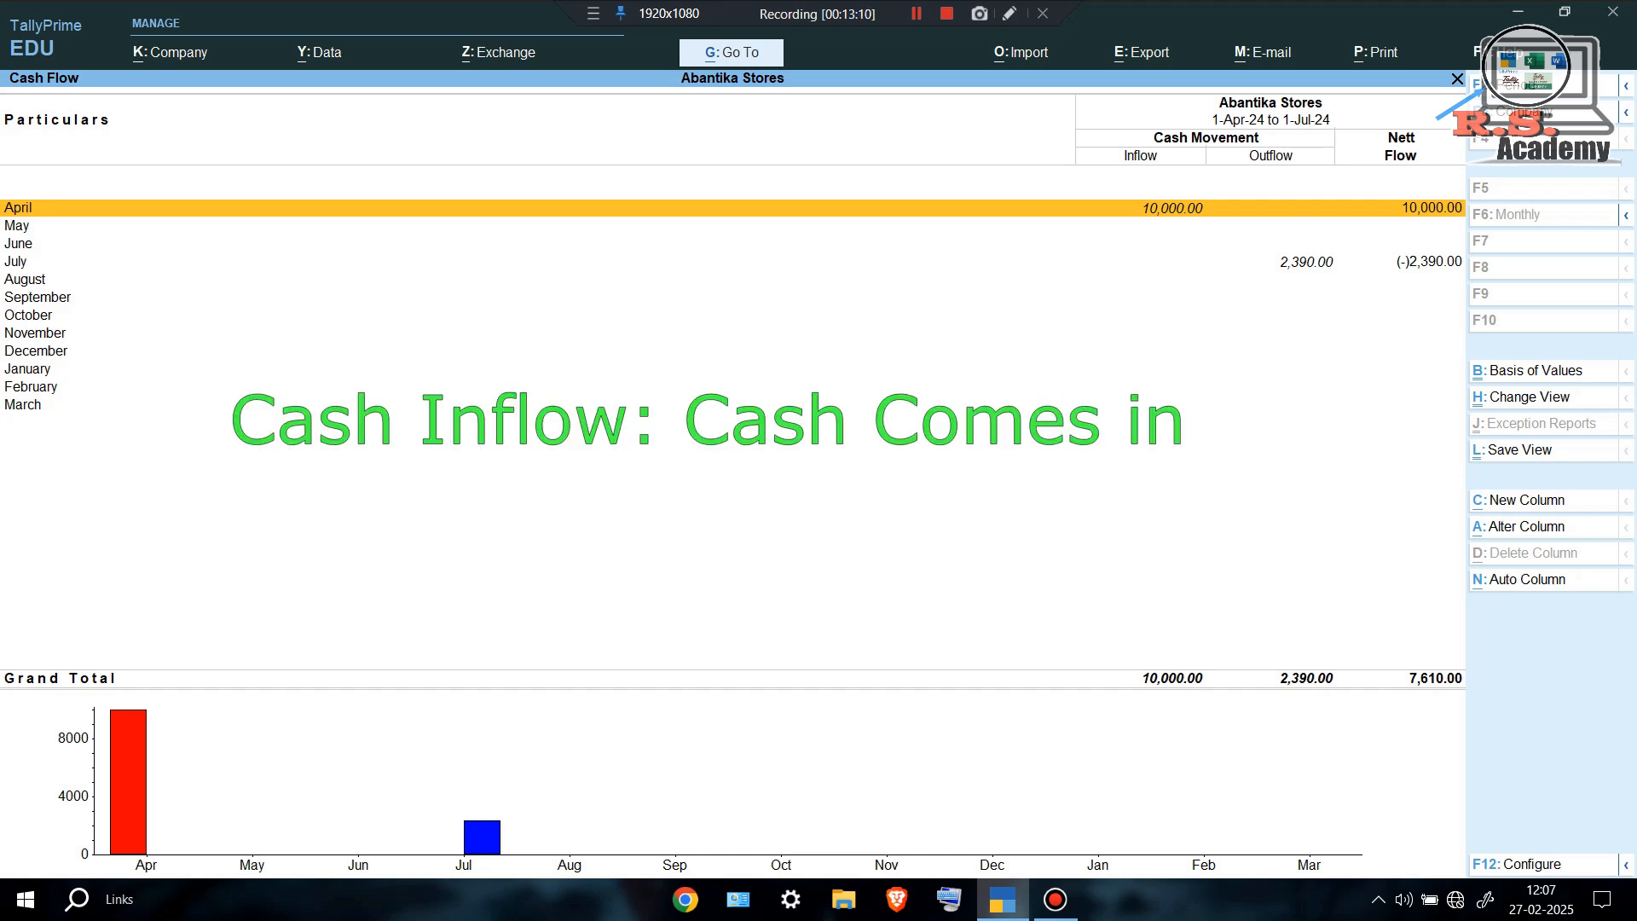
key("Down")
key("Up")
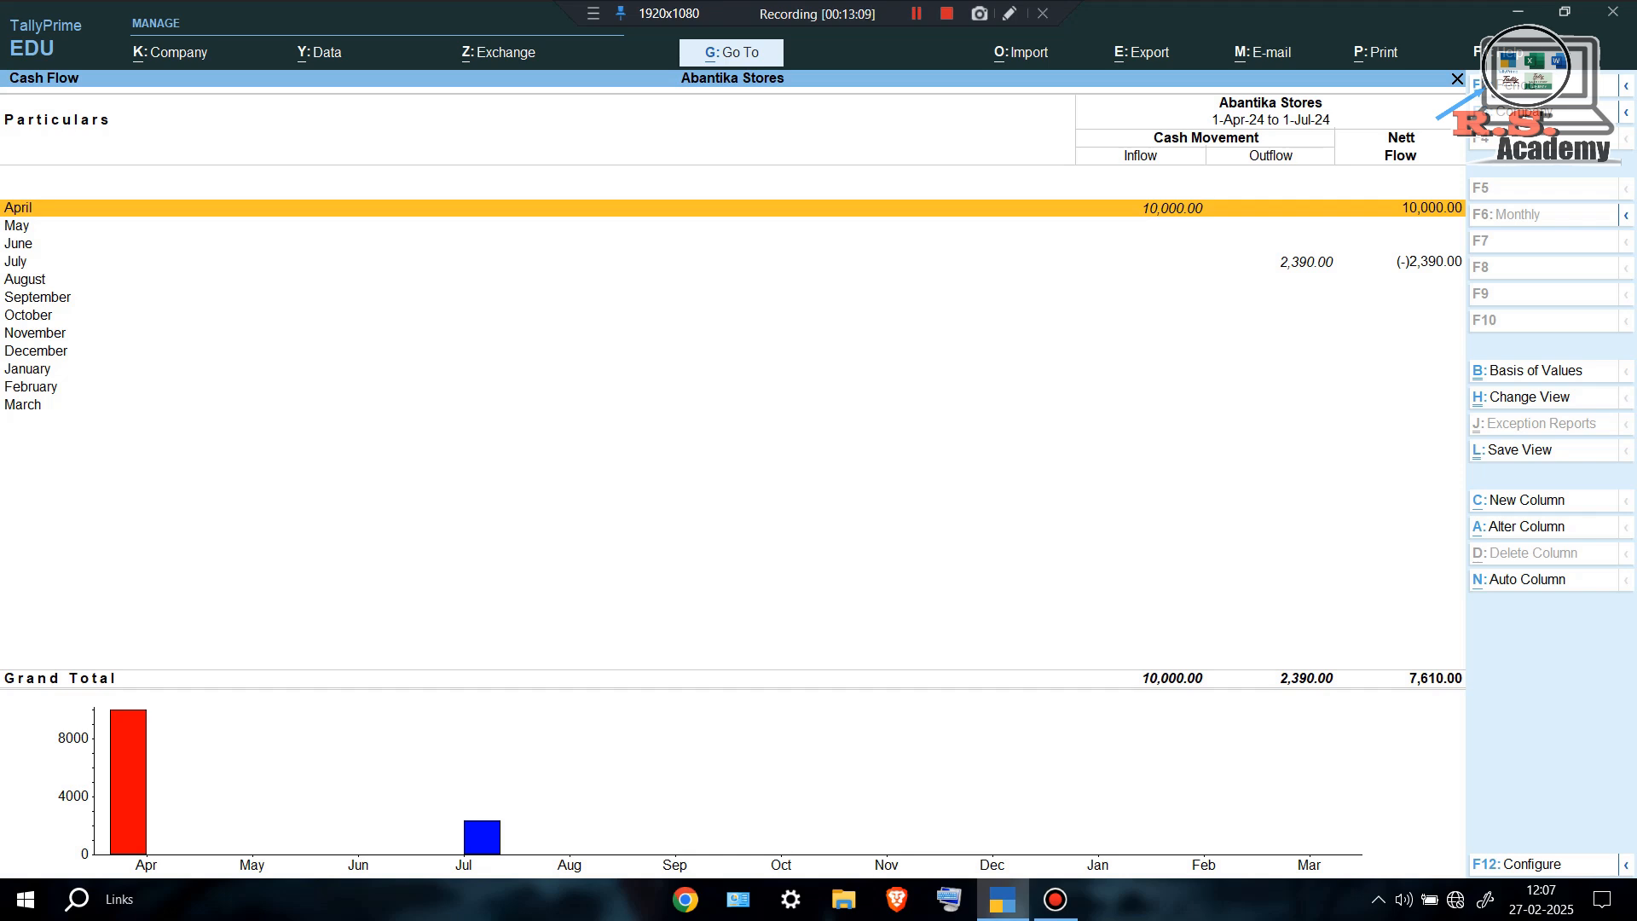
key("Up")
key("Up")
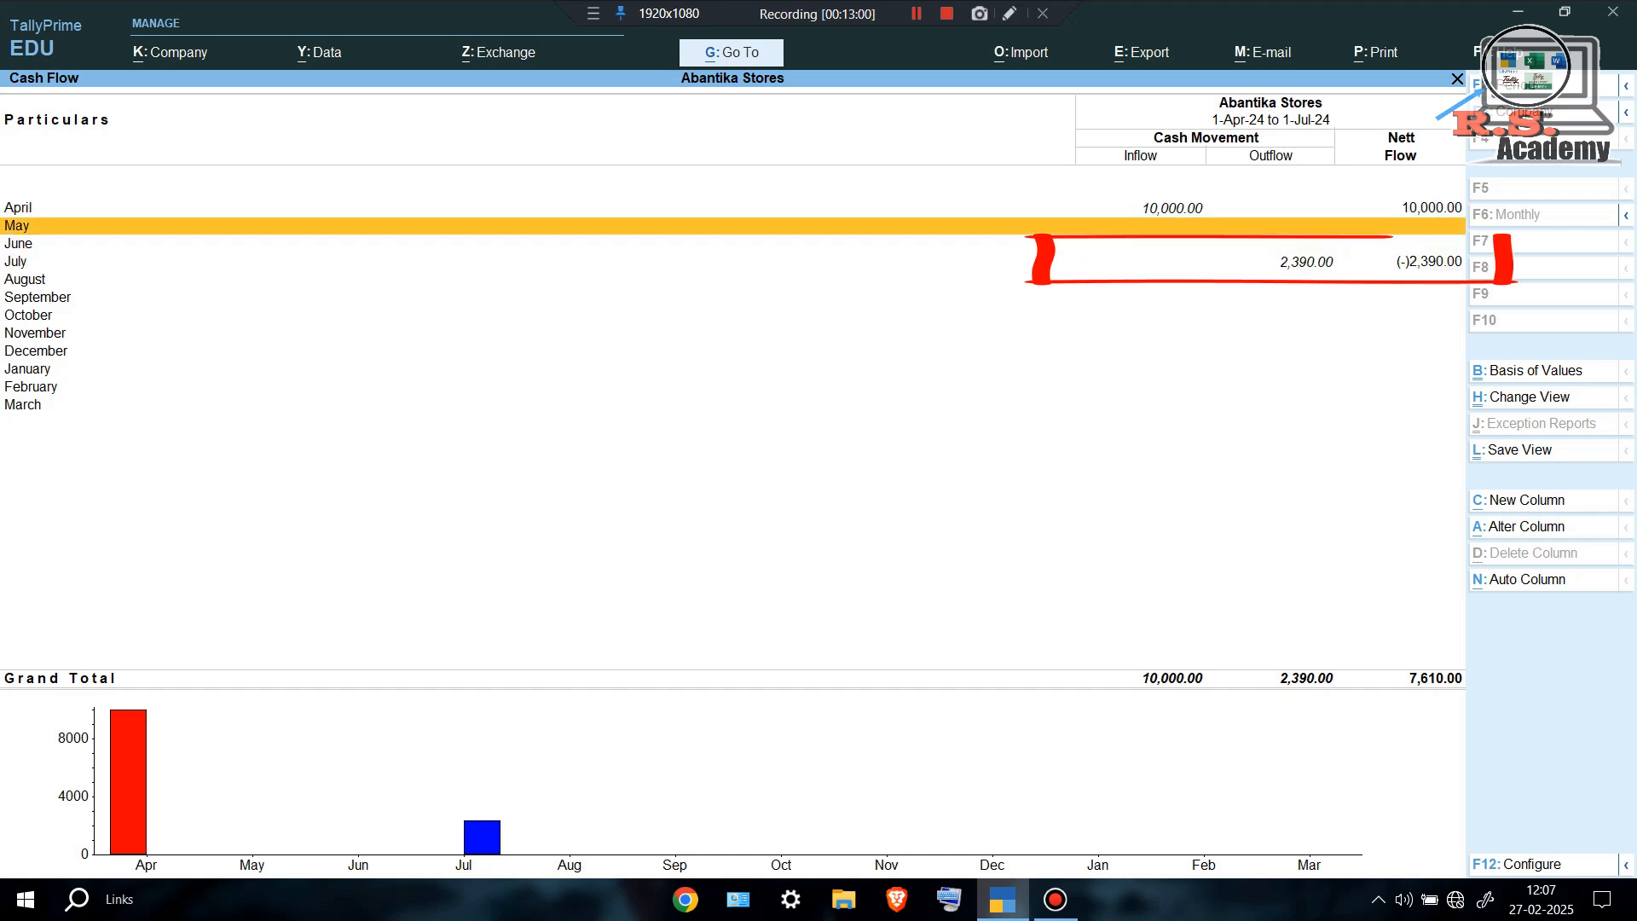
key("Up")
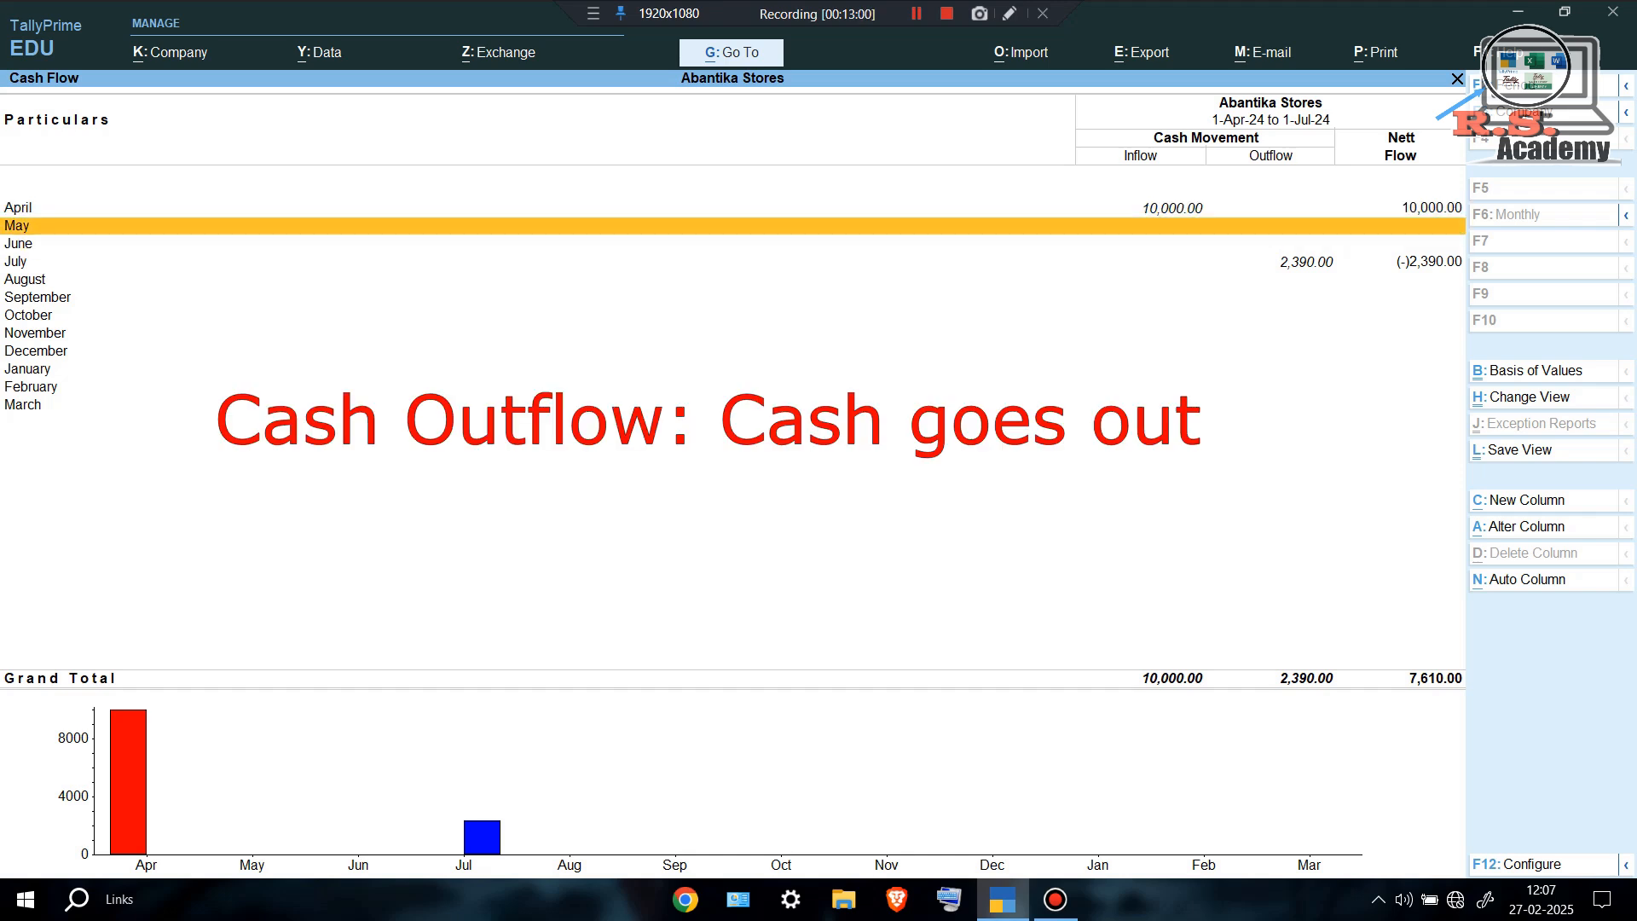
key("Up")
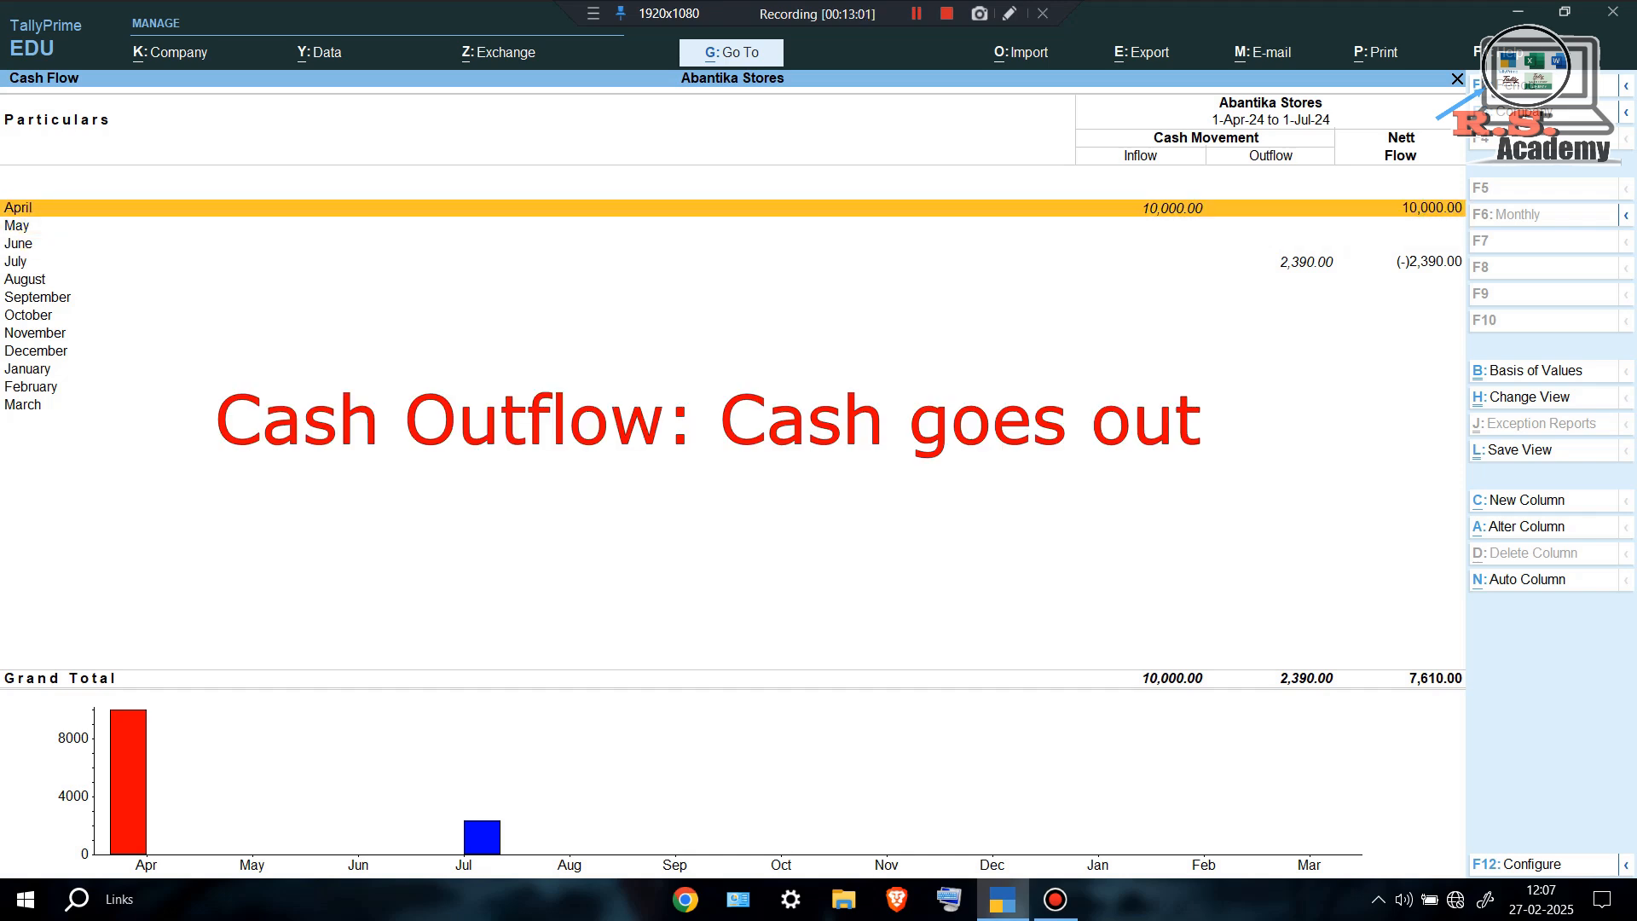